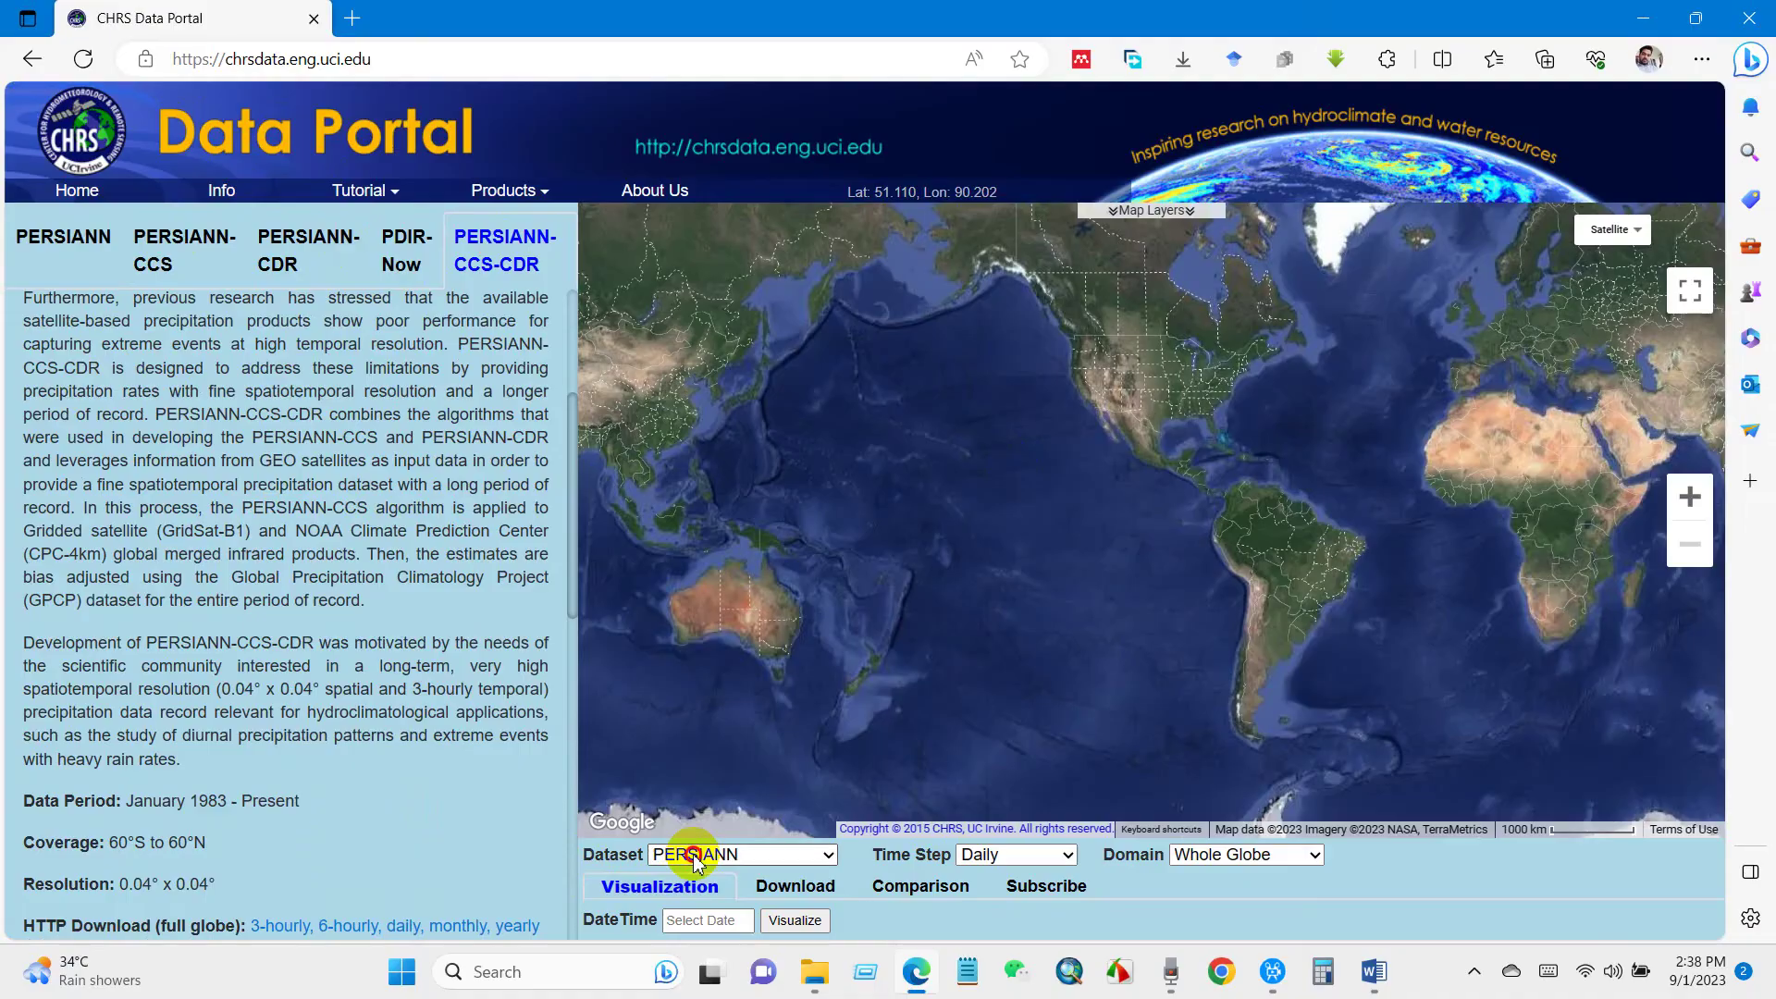
Step: Switch the dataset to PERSIANN-CCS and look over its time step and domain choices
click(708, 854)
click(715, 764)
click(967, 851)
click(1230, 852)
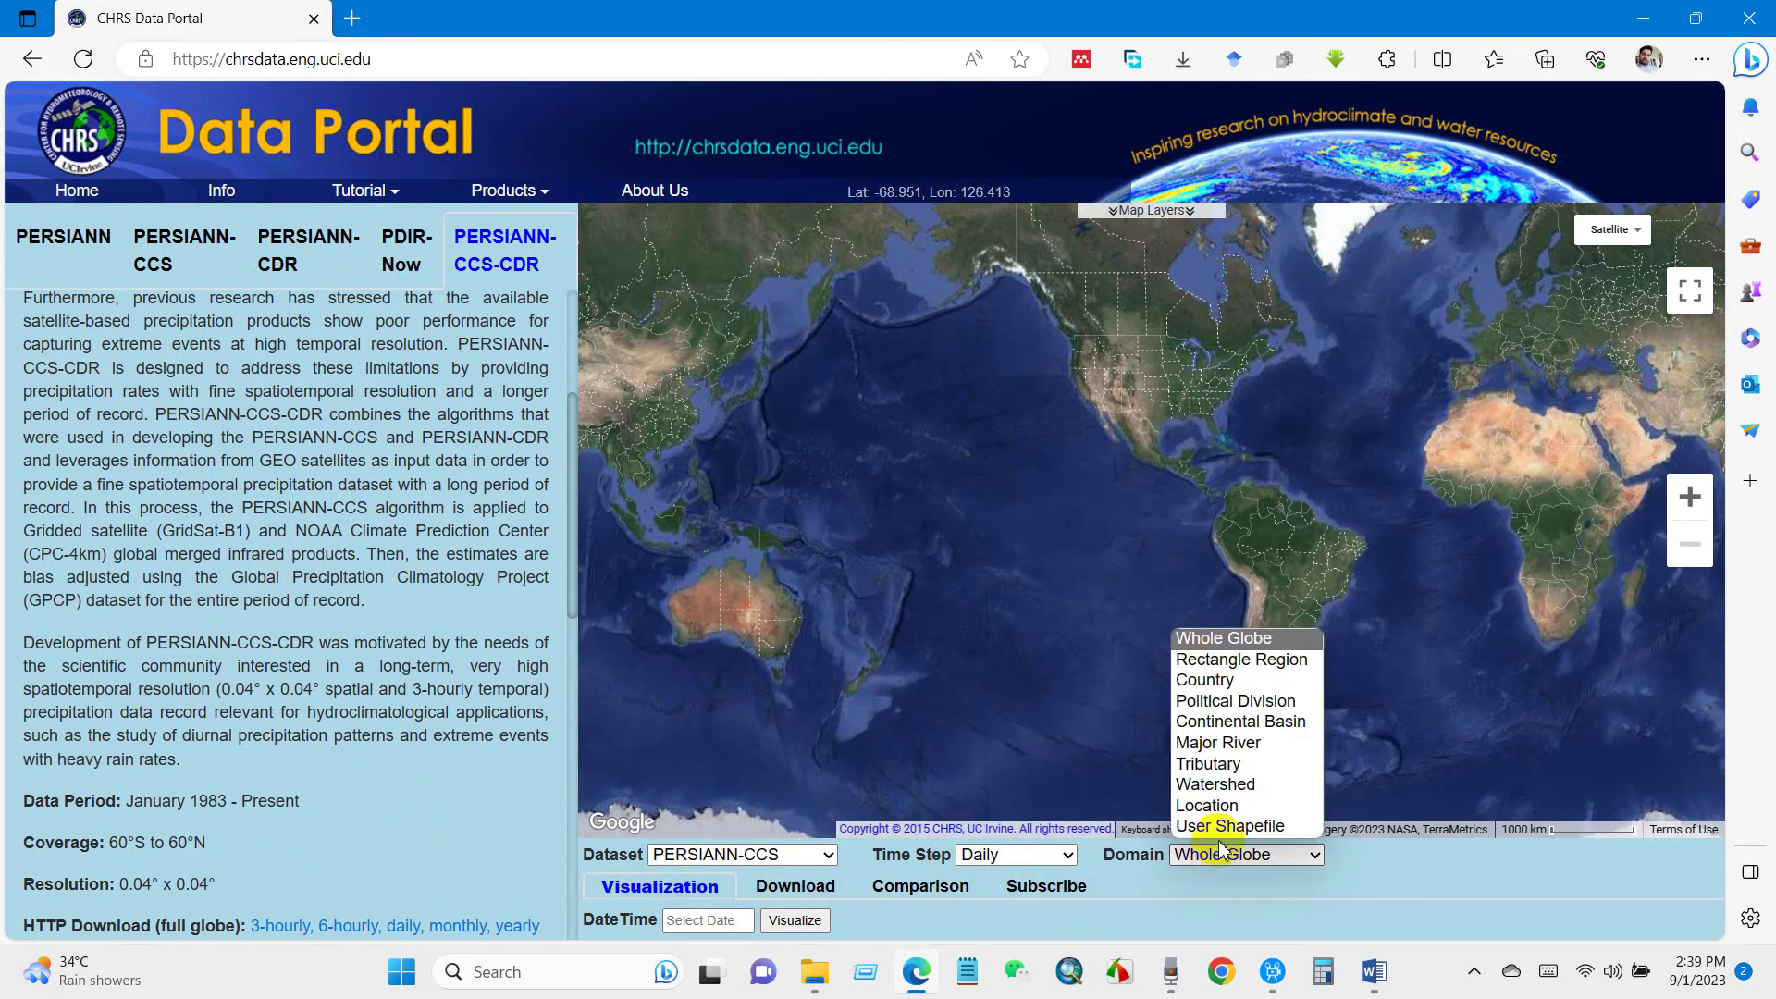
scroll(1230, 833, down, 1)
Step: Browse the Download tab's start and end date calendars and file format list, then the Comparison options
click(796, 866)
click(754, 900)
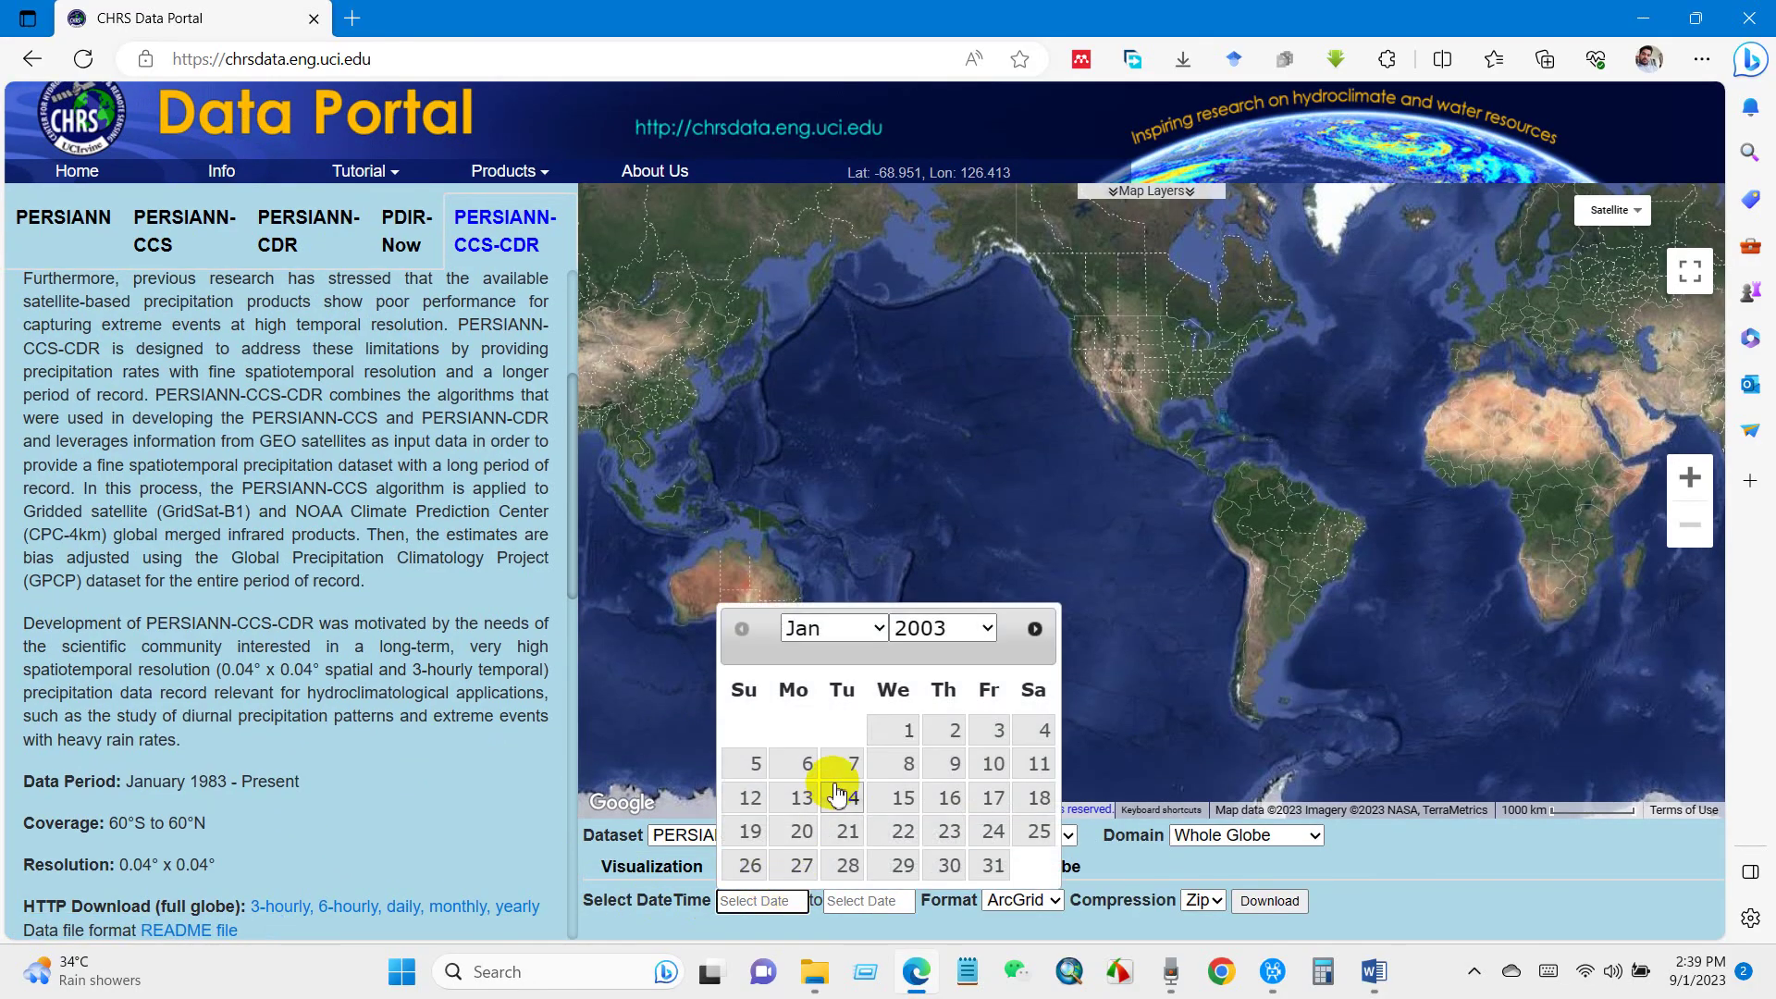
click(942, 628)
click(1071, 897)
click(870, 900)
click(1016, 836)
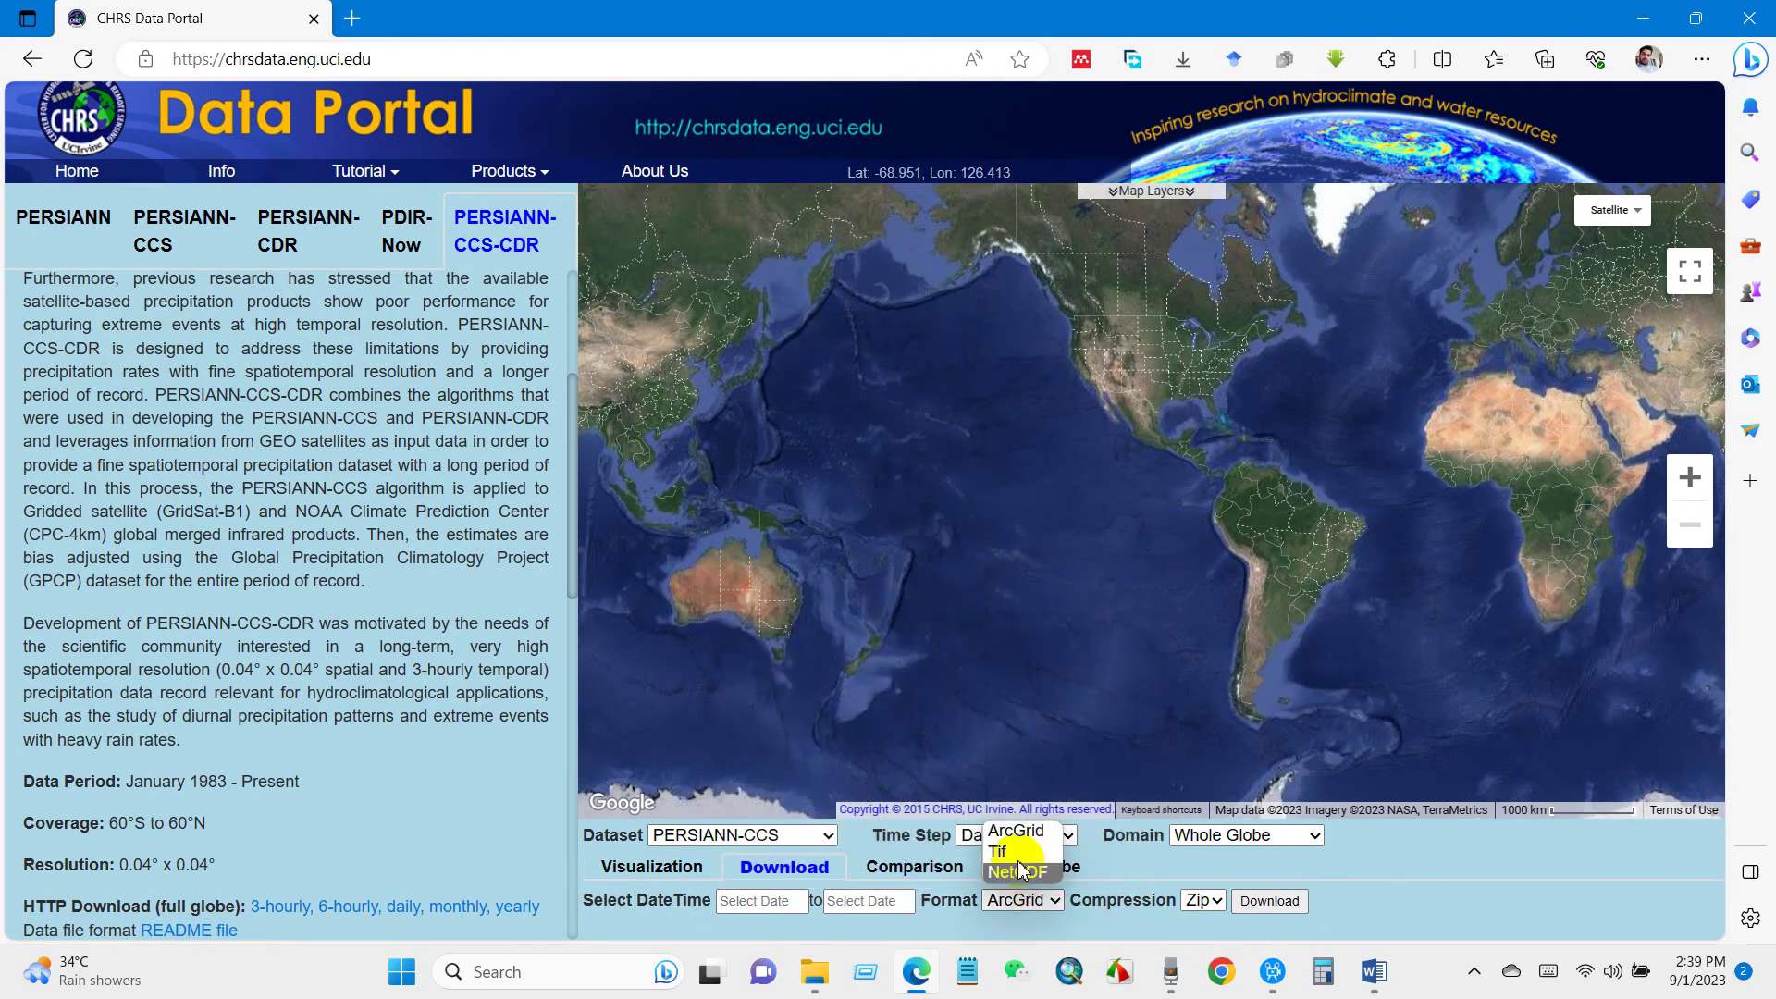
click(1144, 837)
click(915, 866)
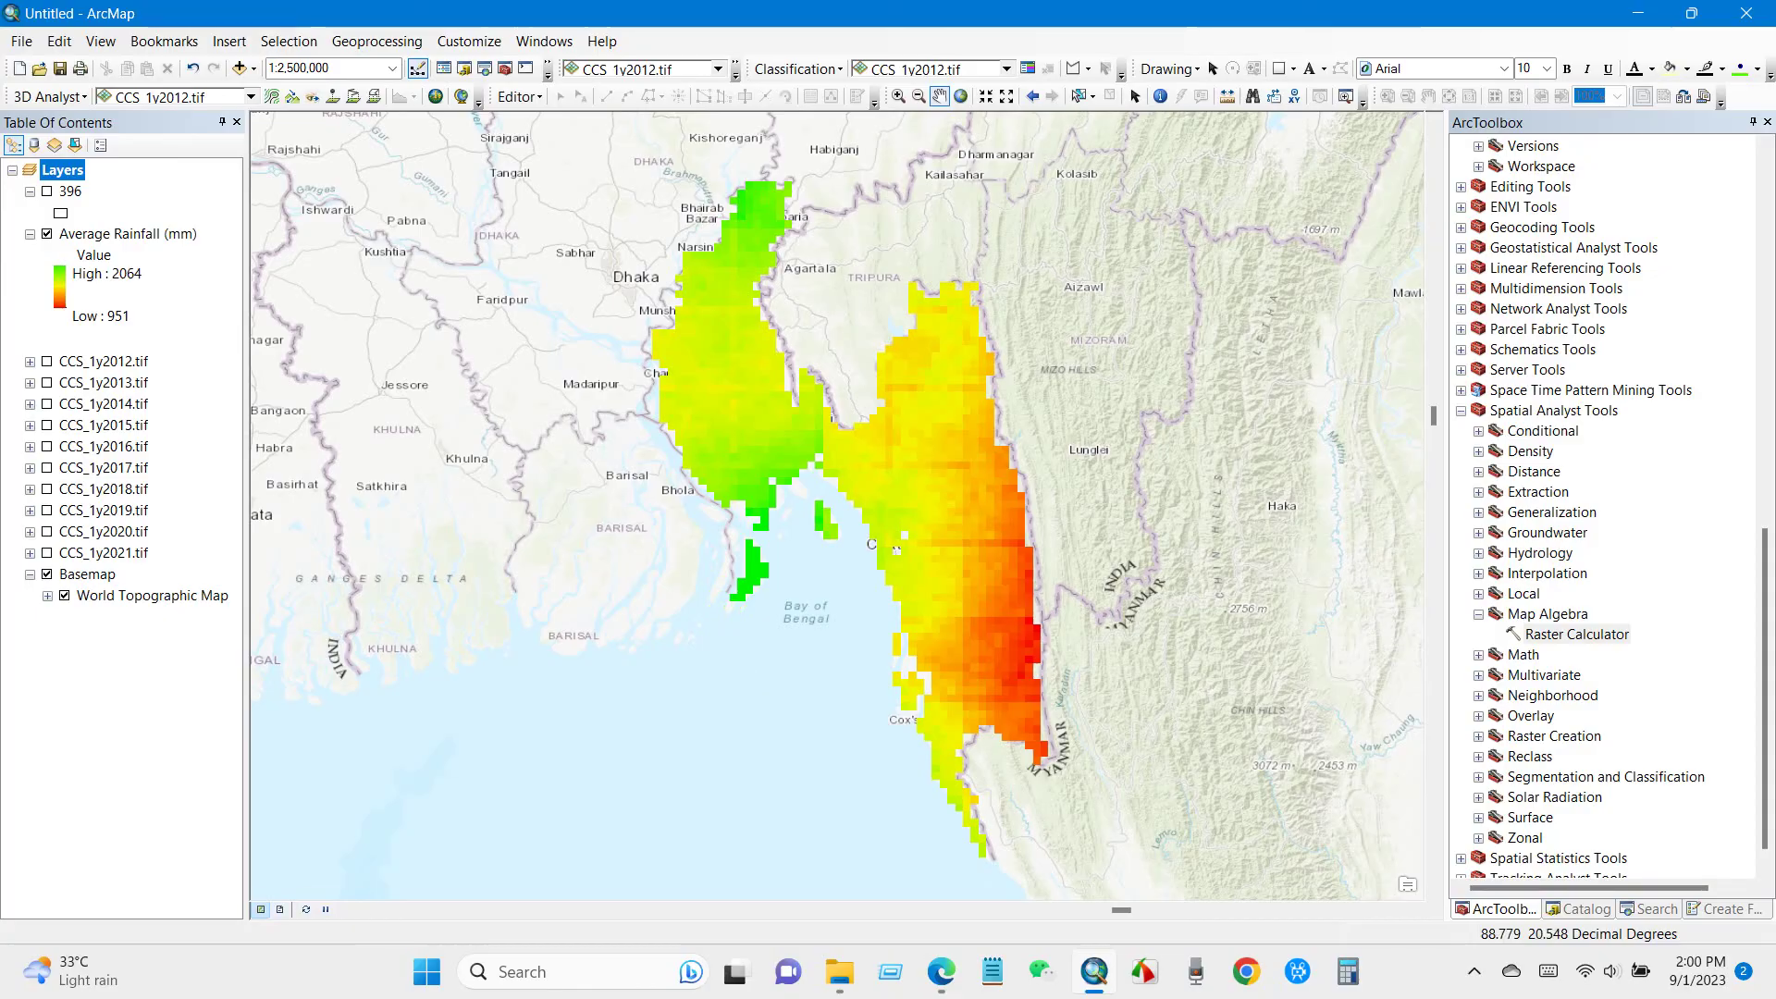
click(281, 909)
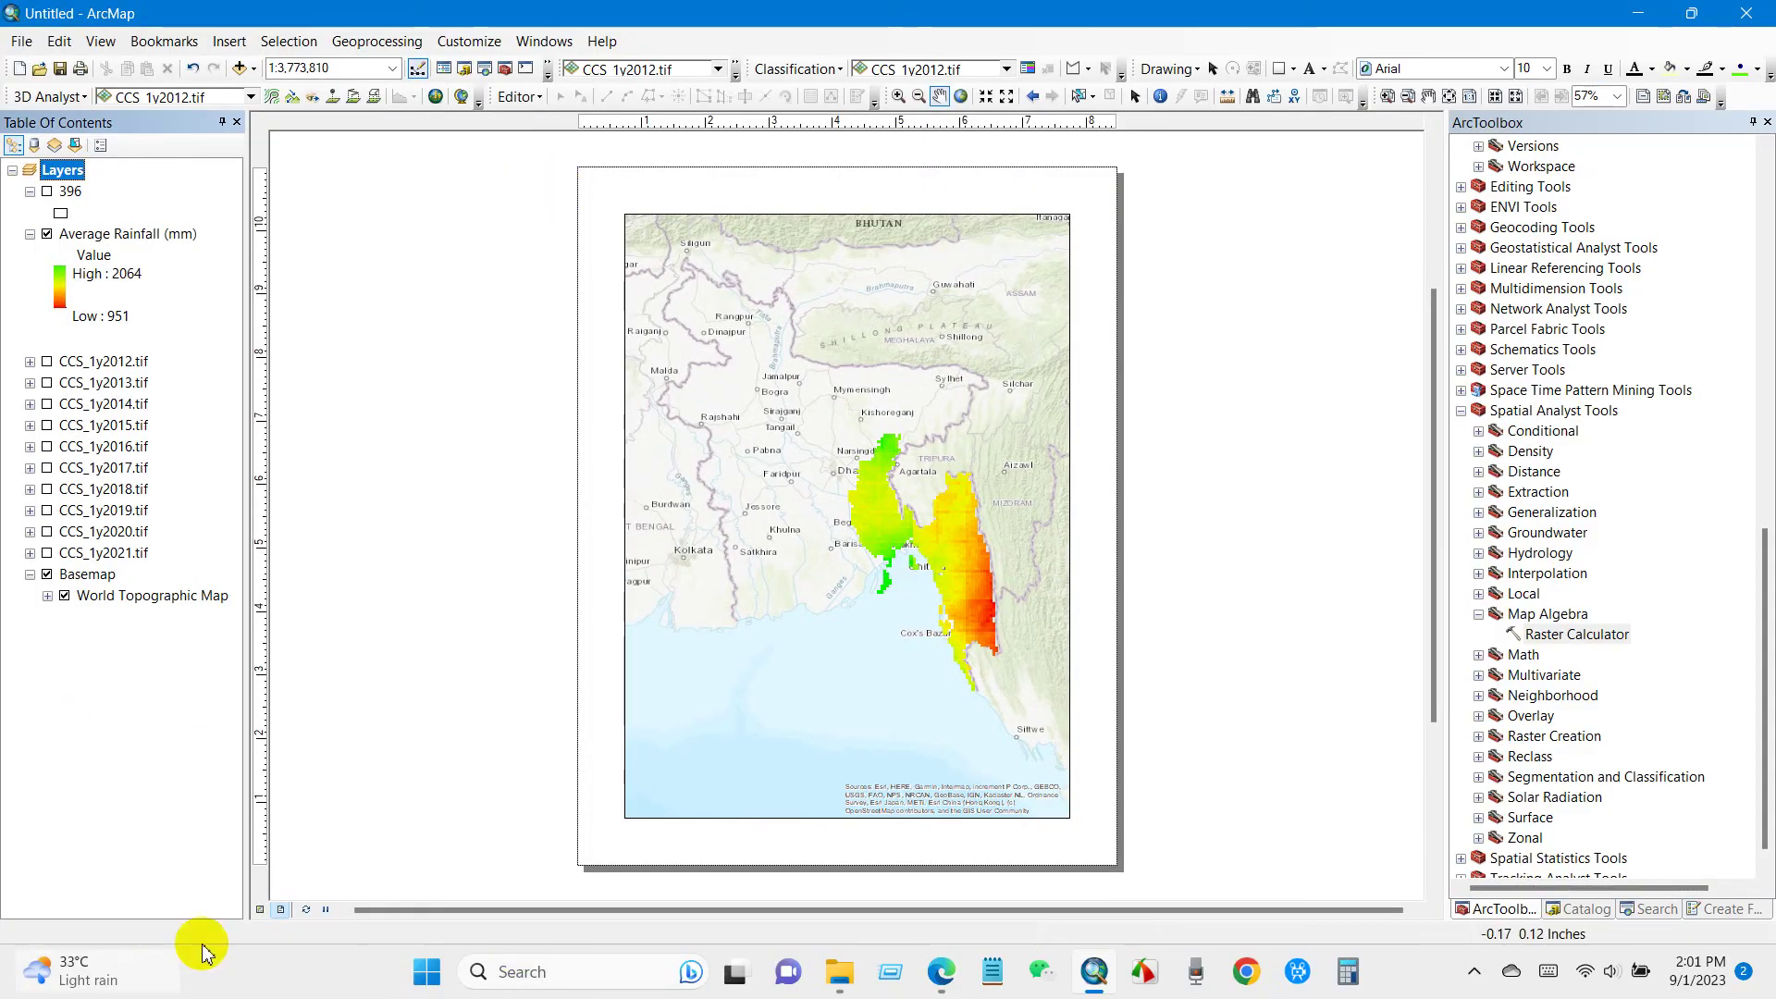
click(260, 910)
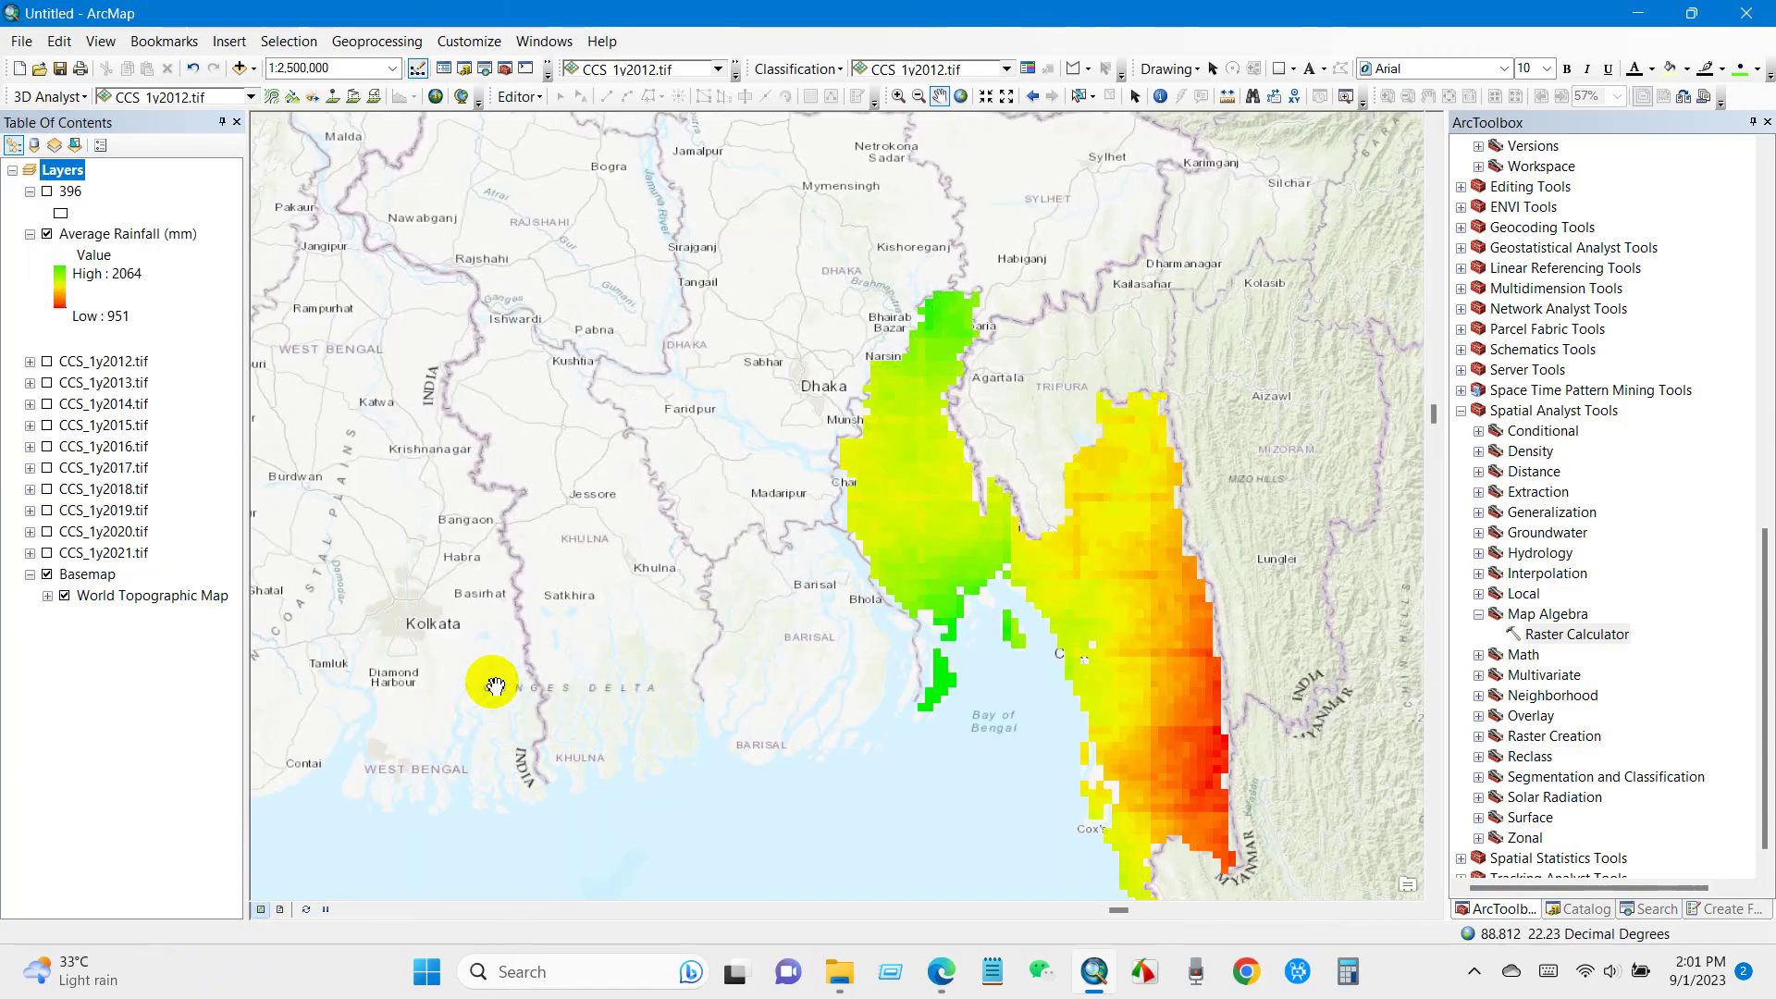
drag(906, 723, 623, 572)
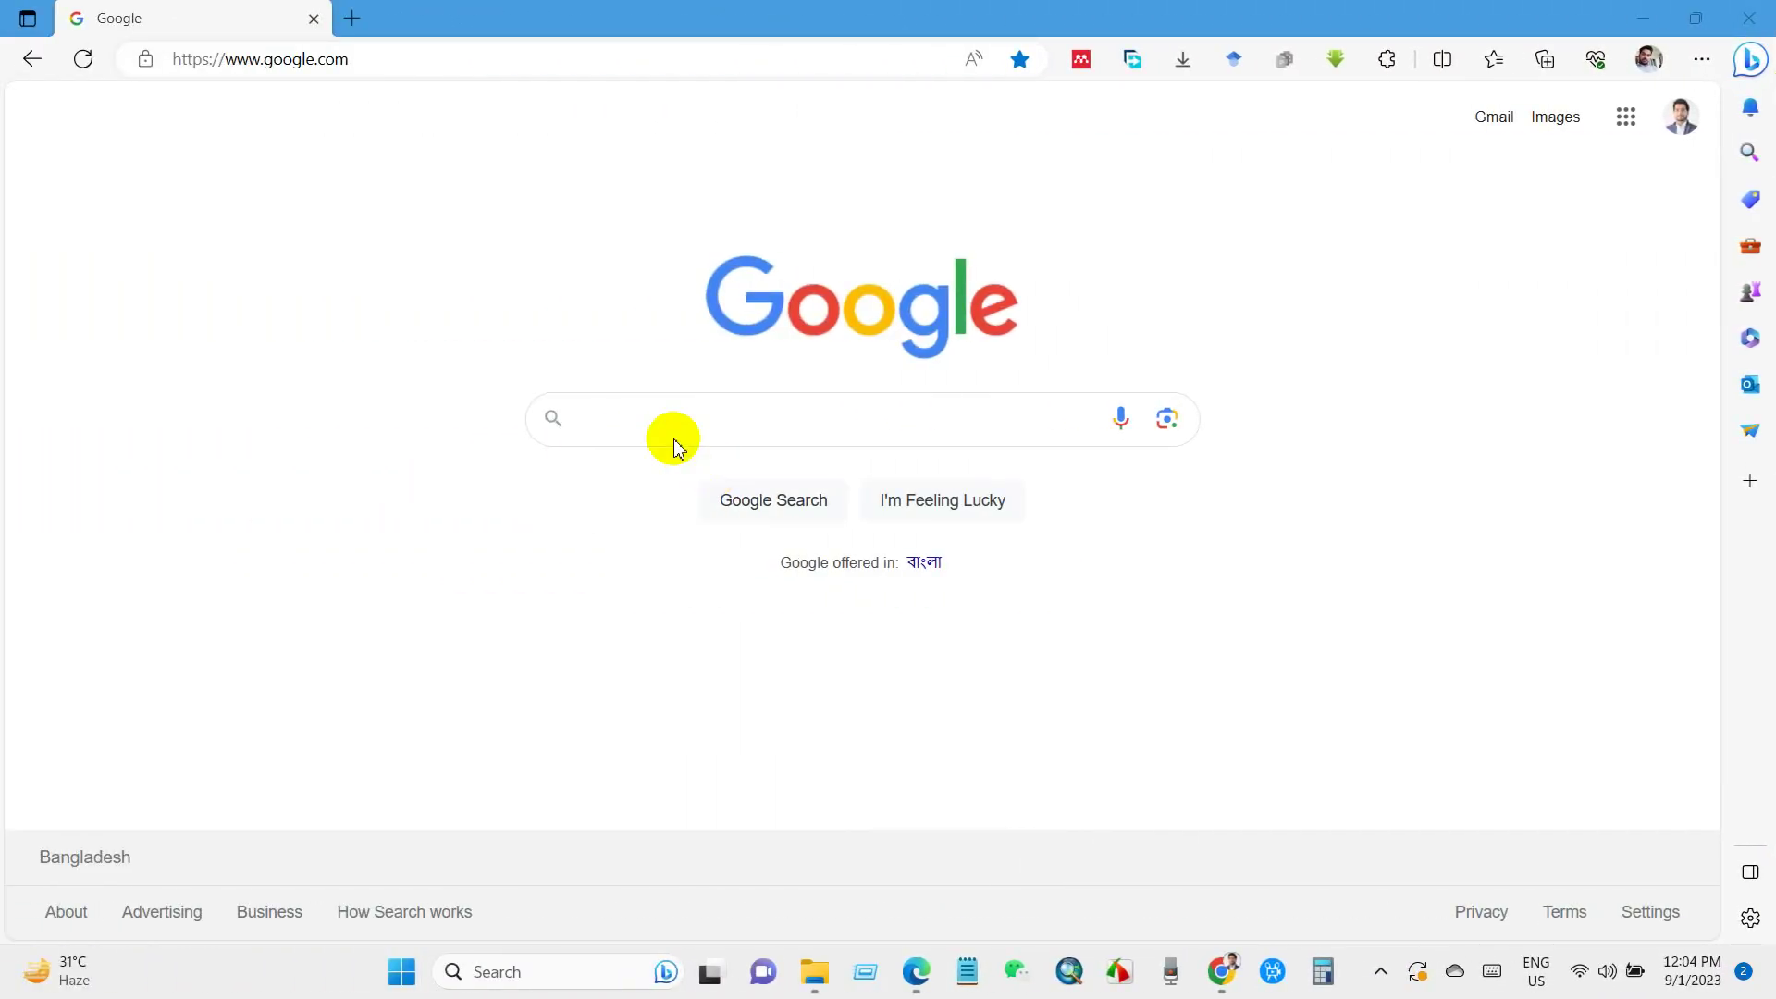
Step: Search Google for 'CHRS Data' and open the CHRS Data Portal result in a new tab
click(647, 418)
text(CH)
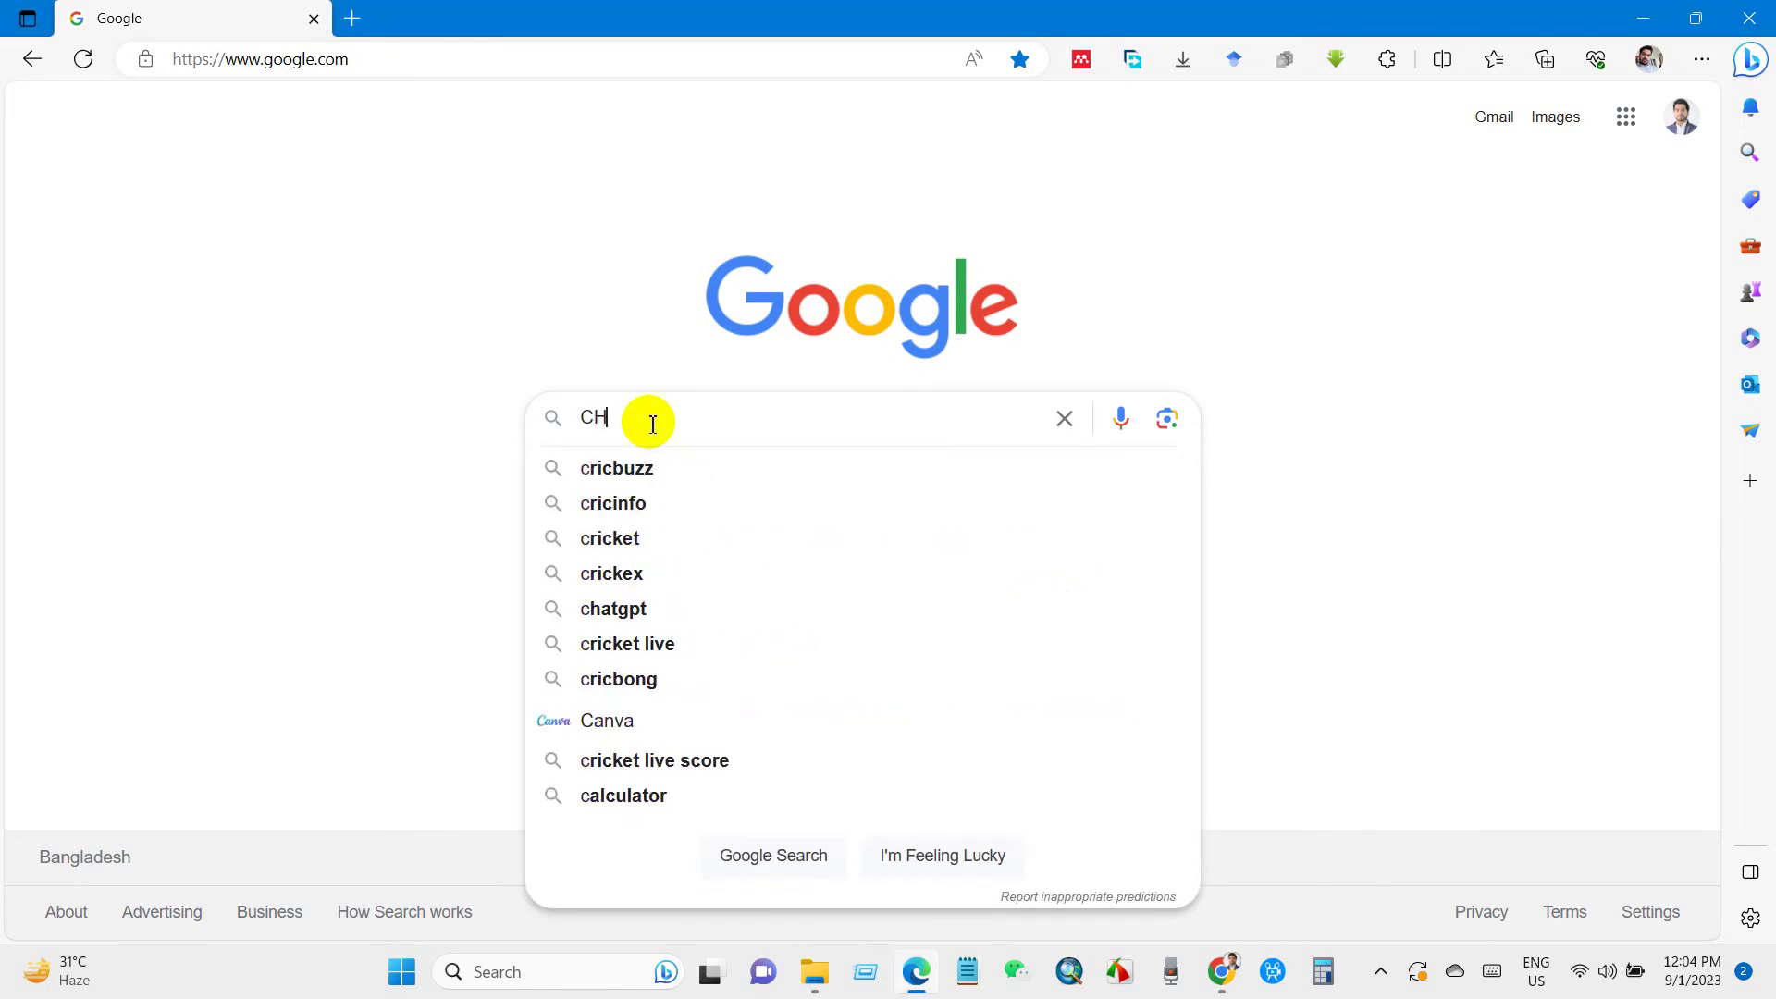
text(RS Data Portal)
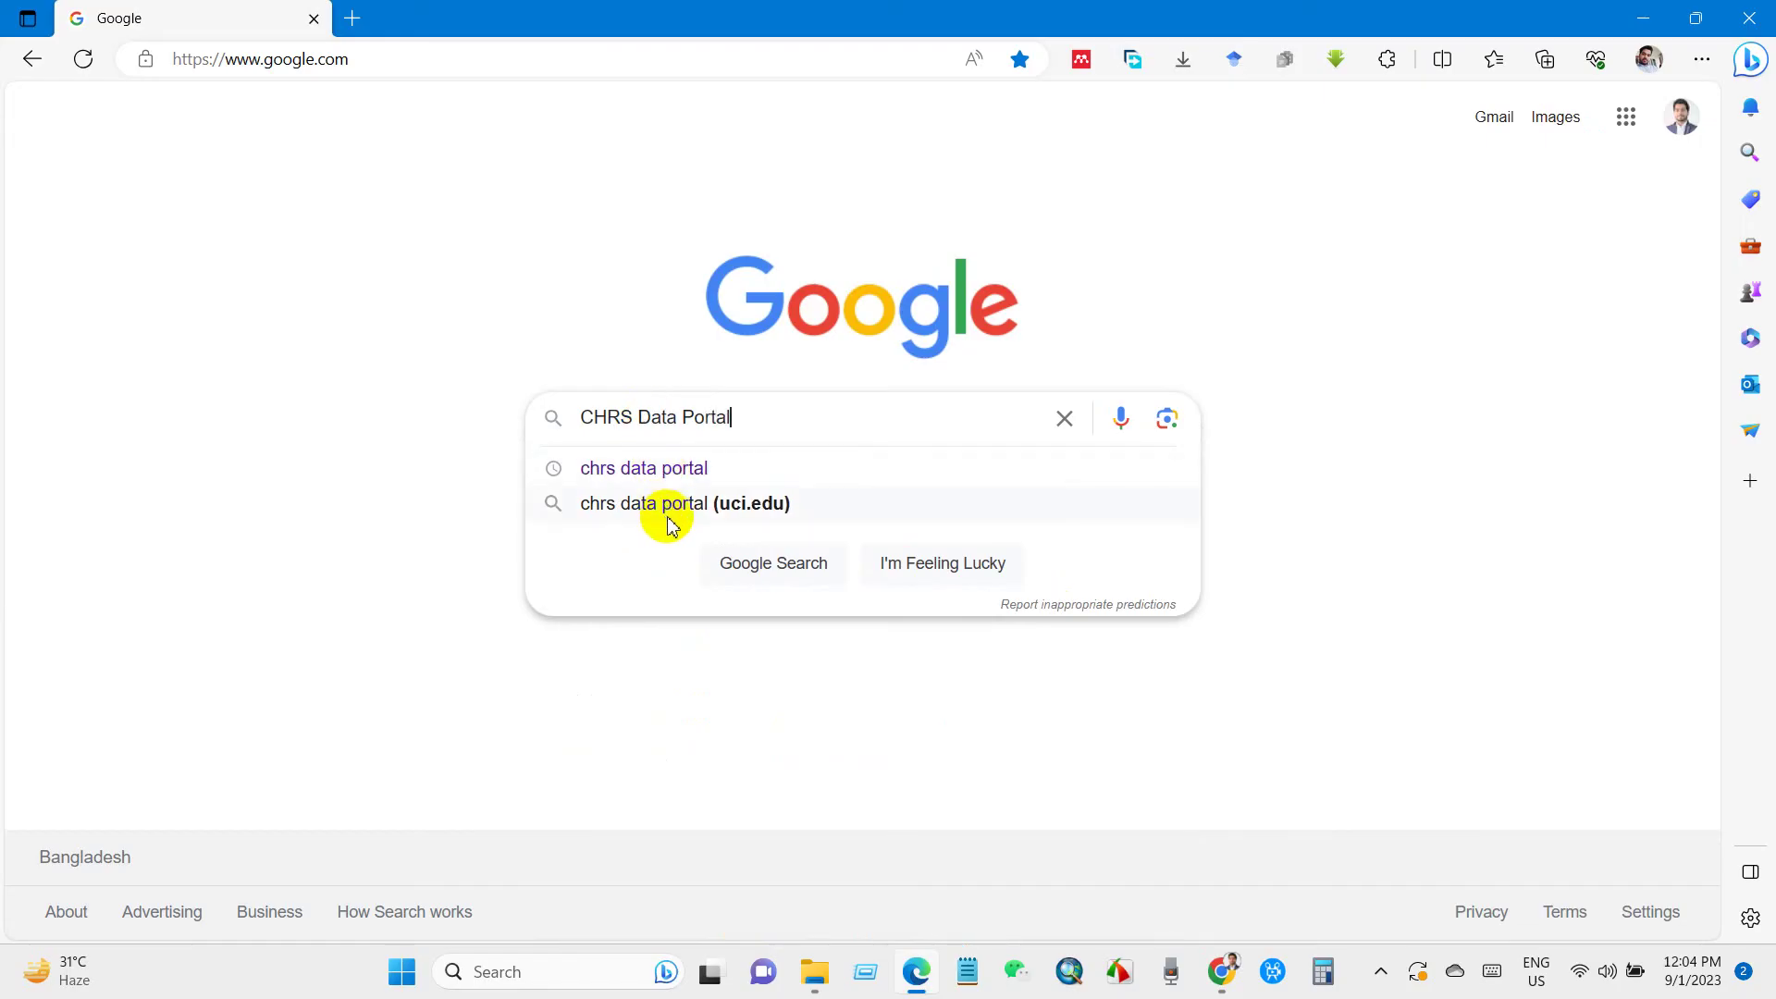
click(751, 566)
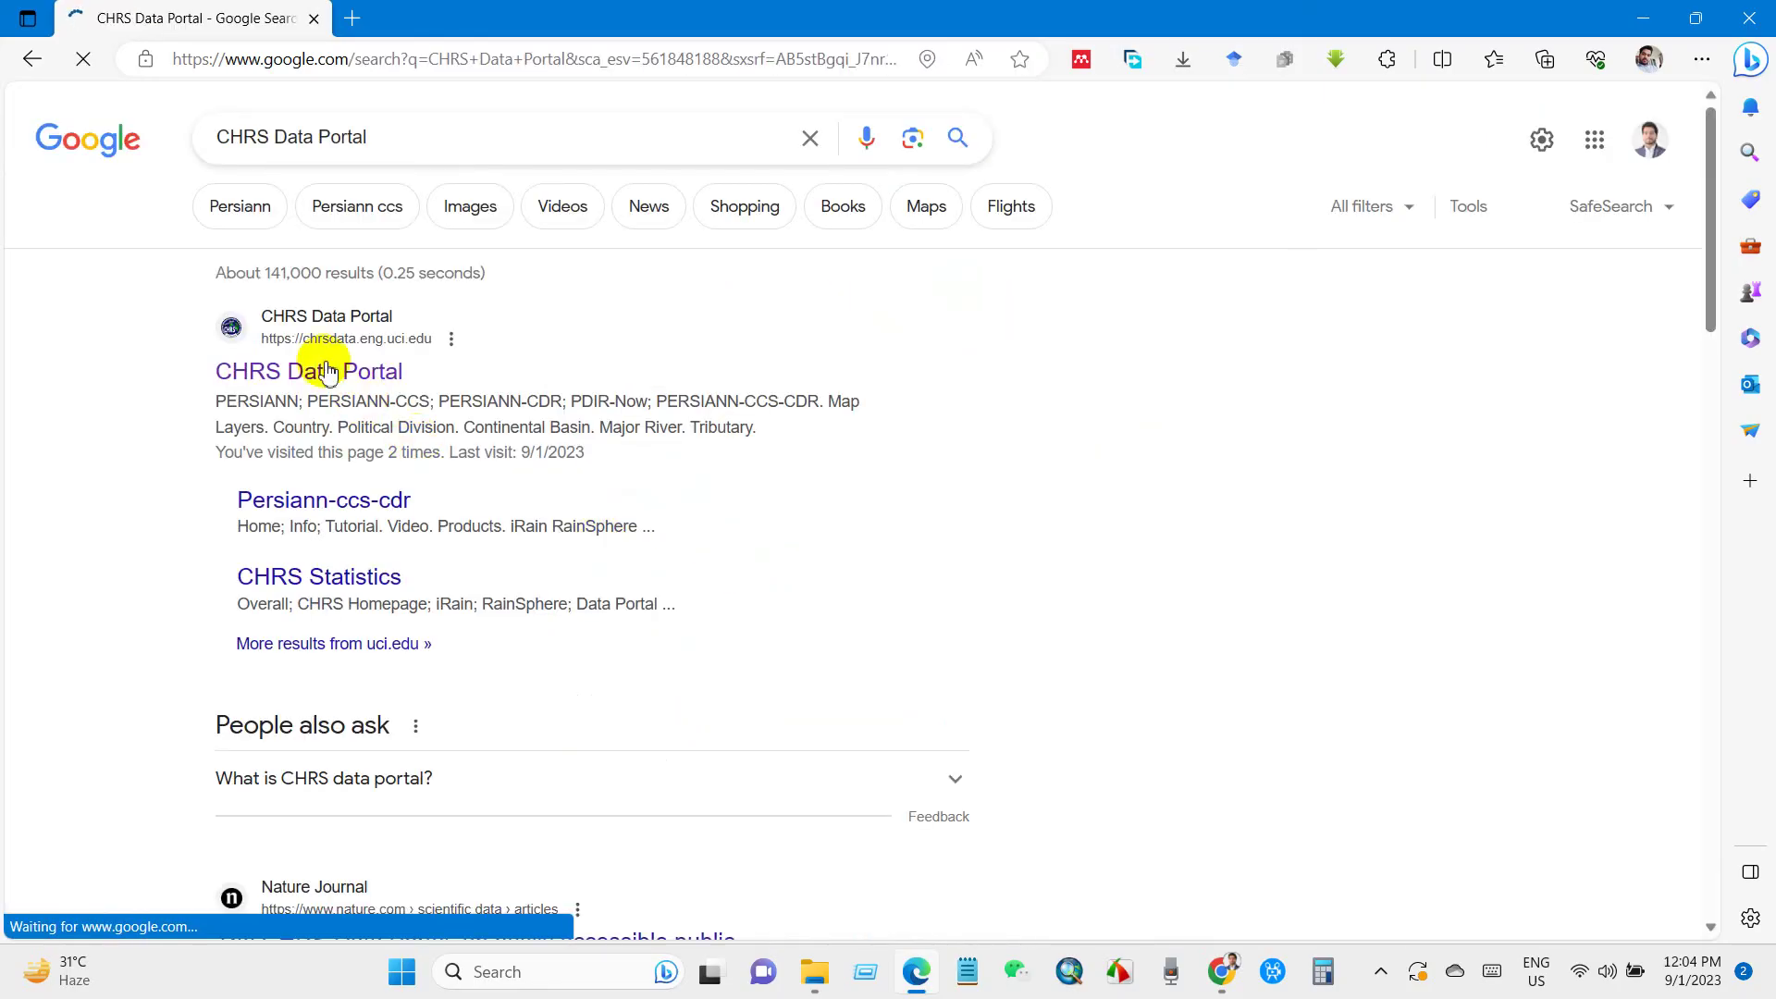
right_click(276, 374)
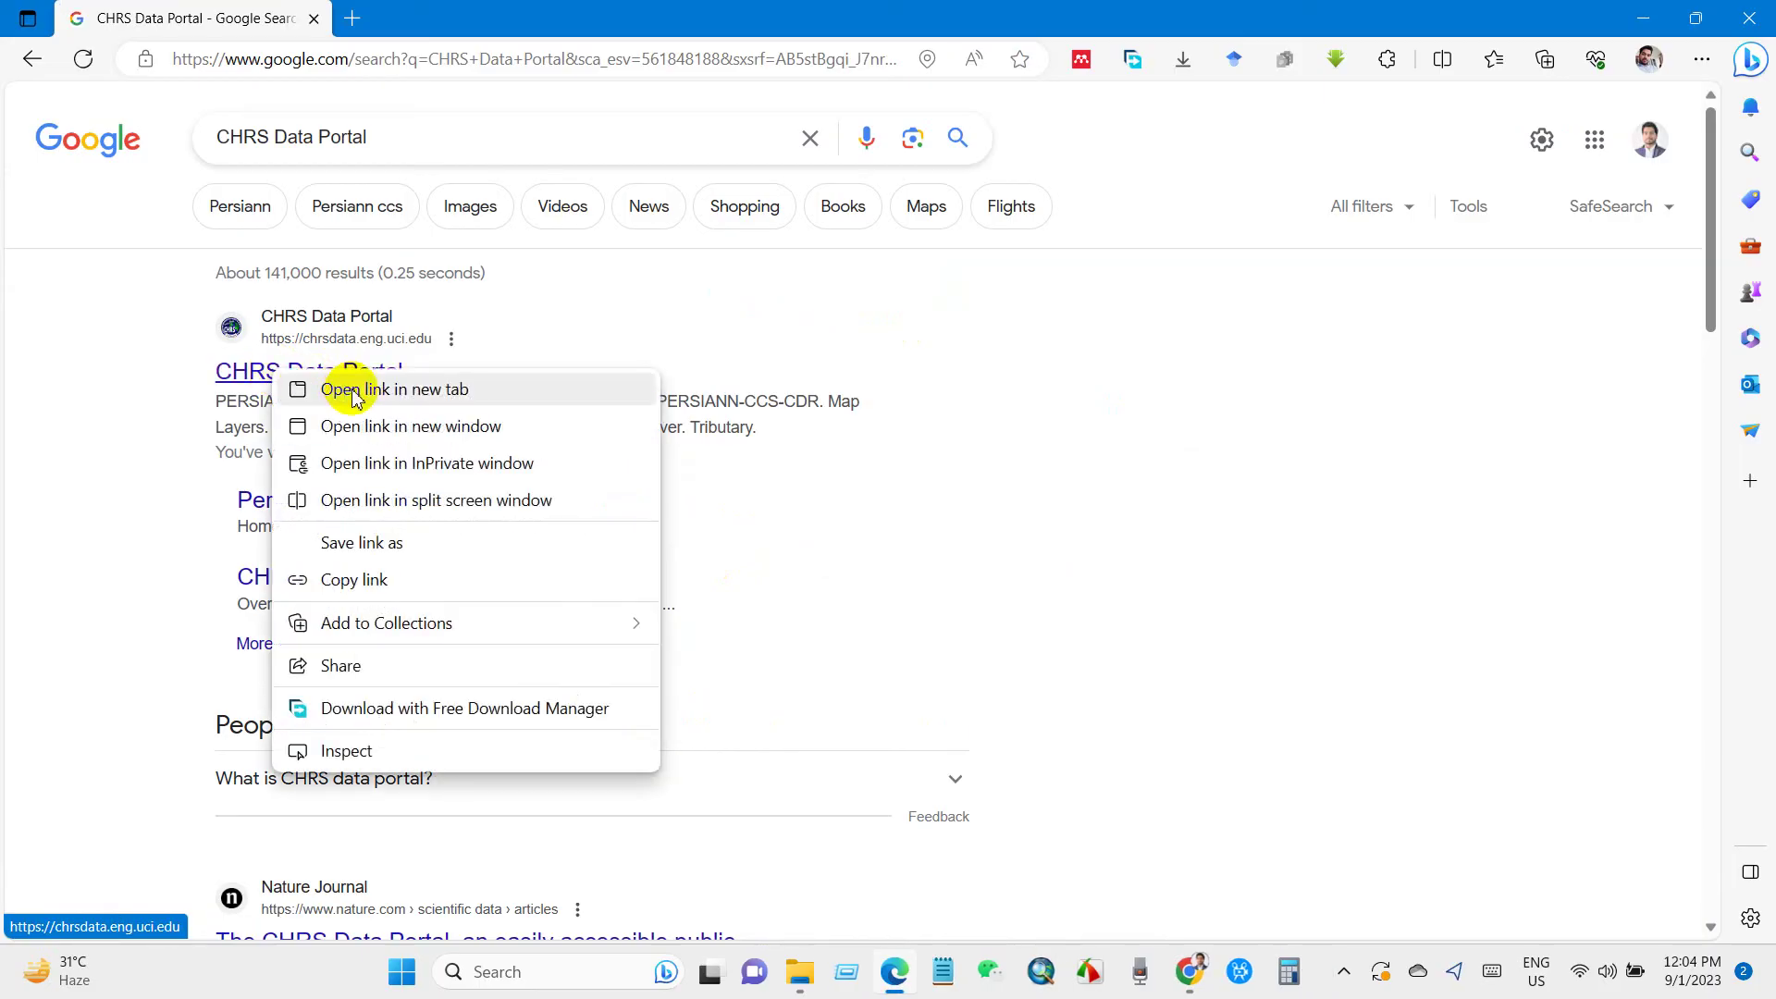
click(370, 389)
Step: In the CHRS tab, read the PERSIANN-CCS, CDR, PDIR-Now and CCS-CDR product descriptions
click(438, 43)
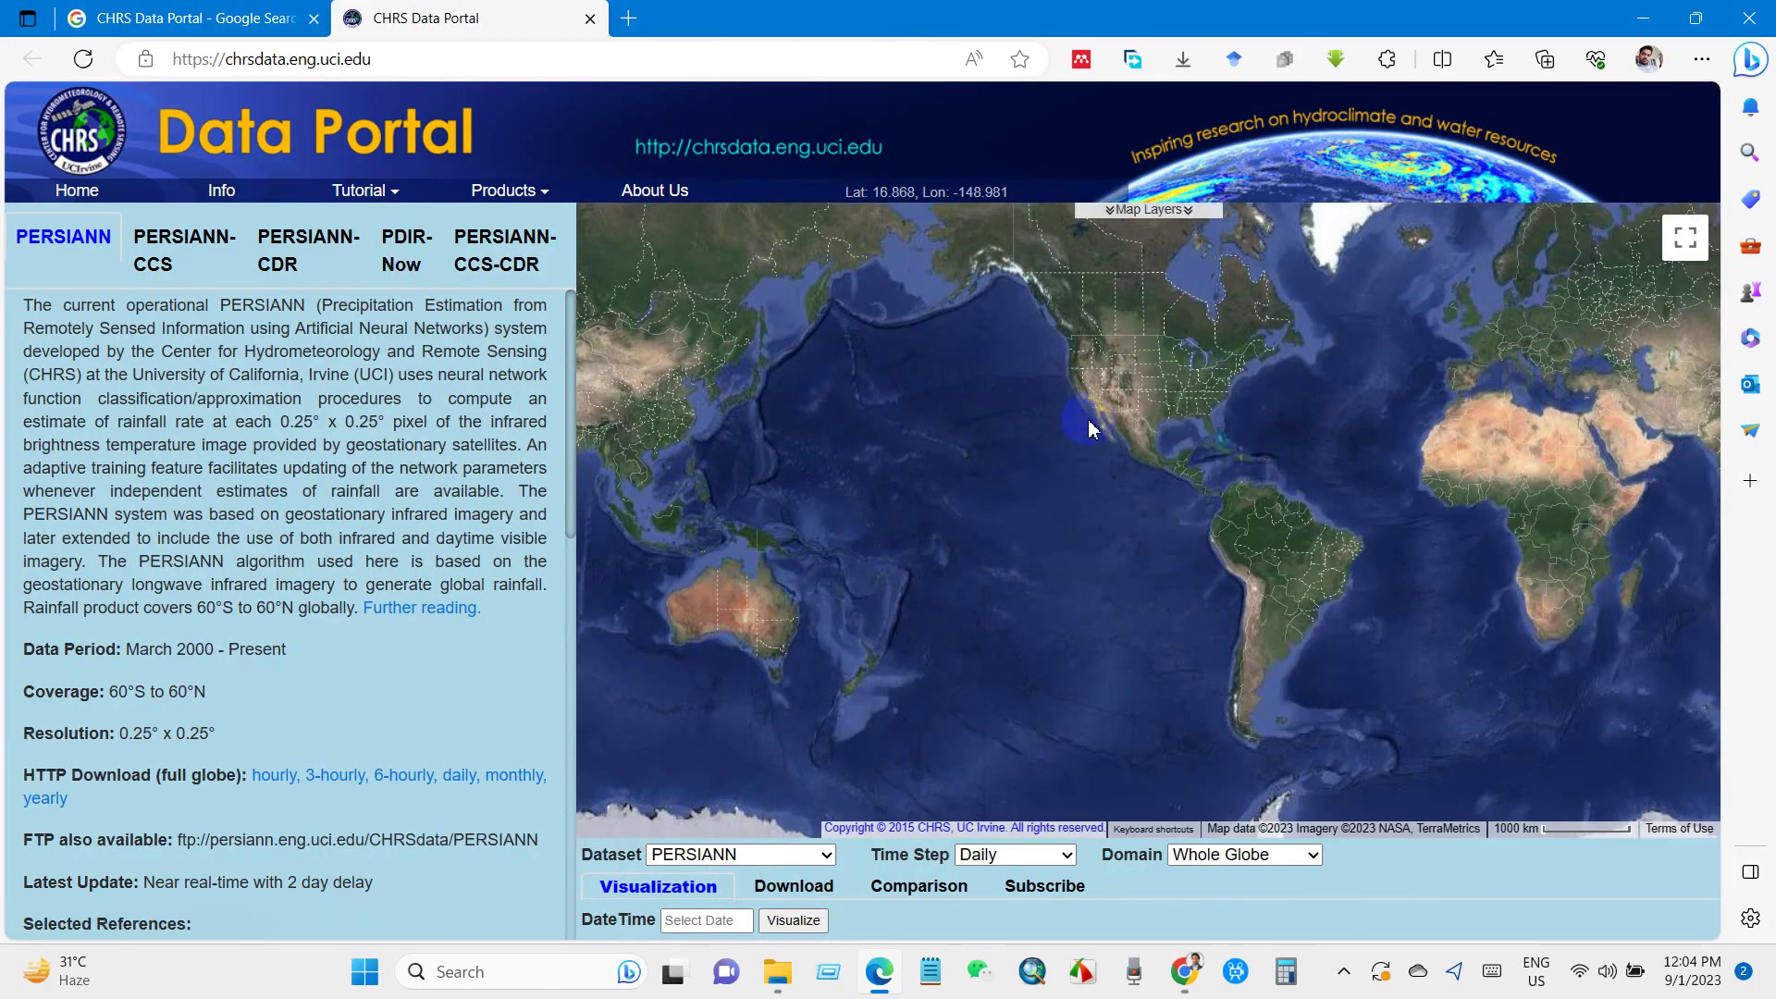
click(939, 545)
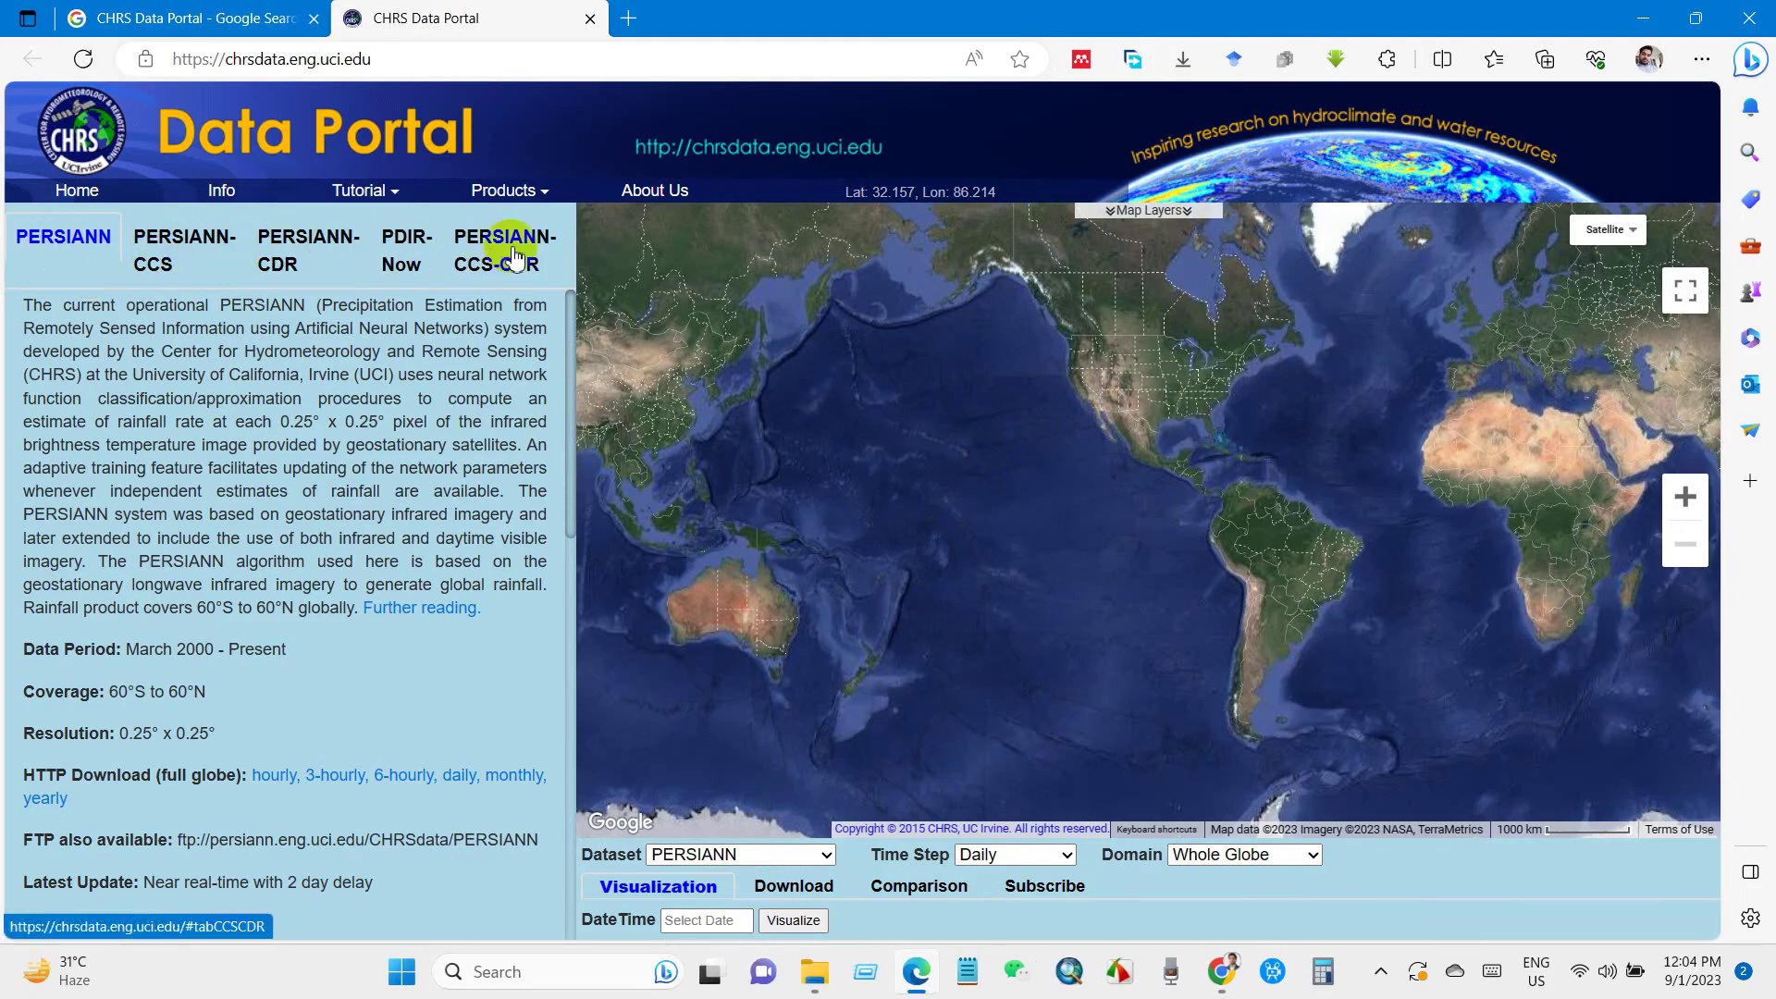
click(165, 242)
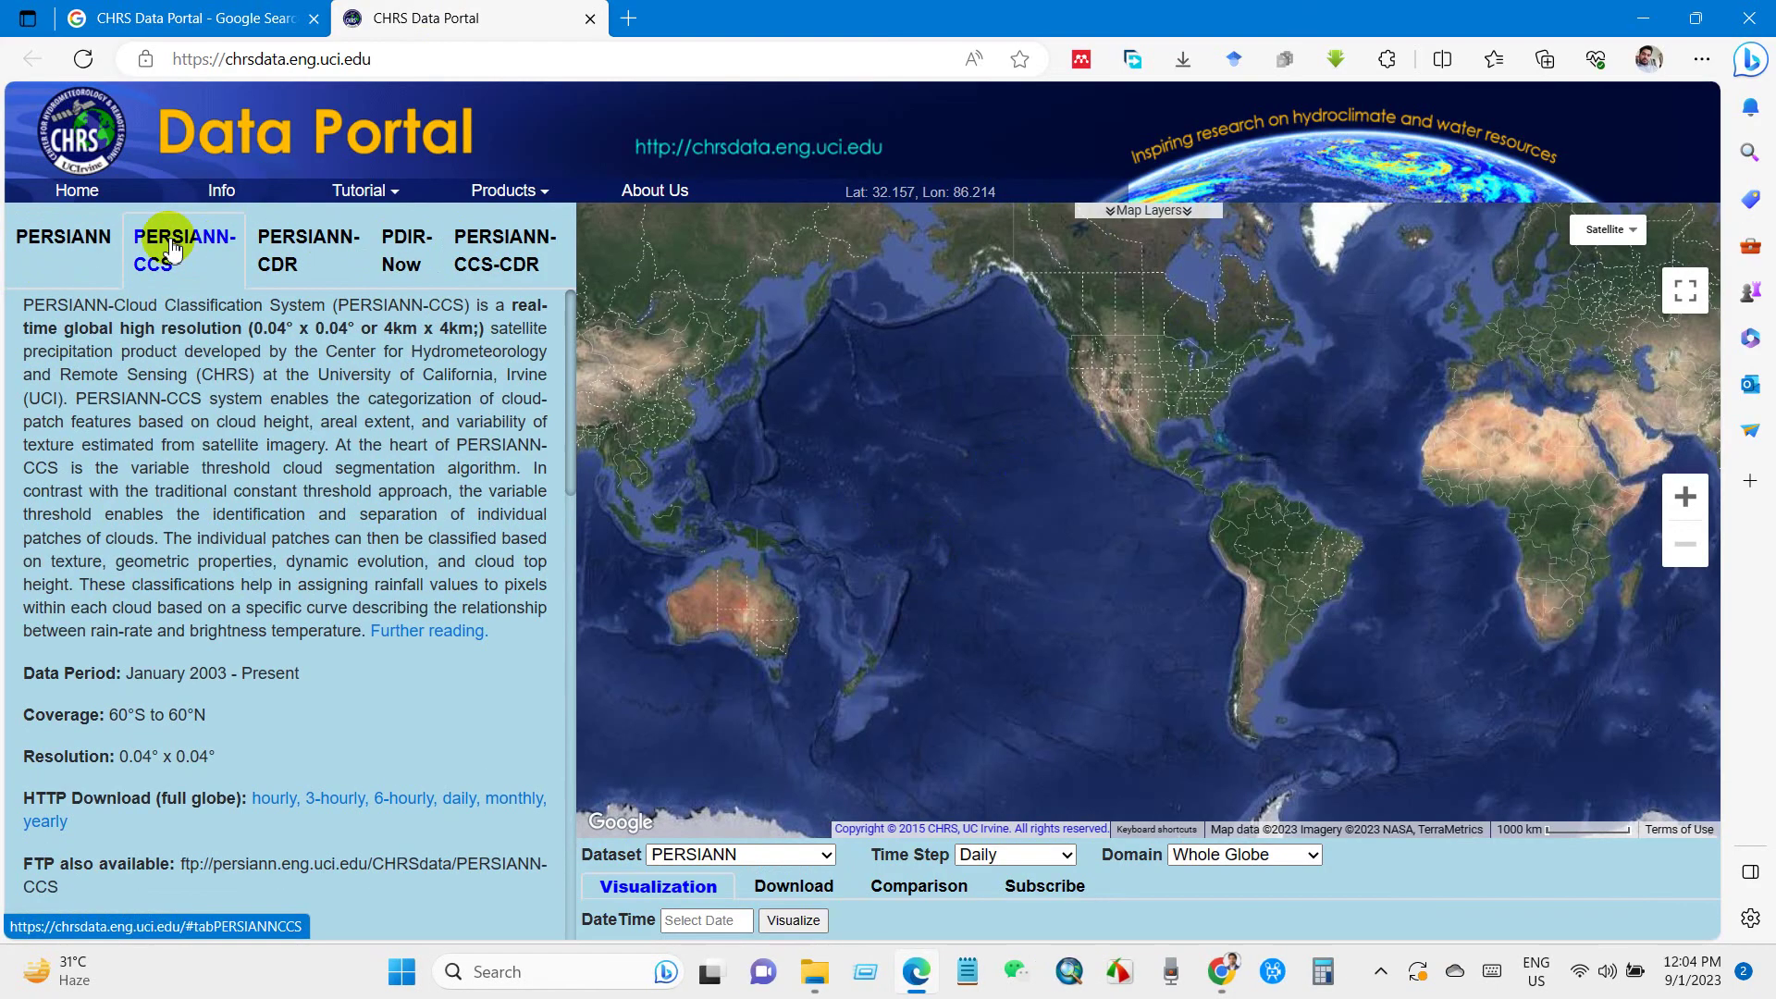
click(292, 263)
click(407, 248)
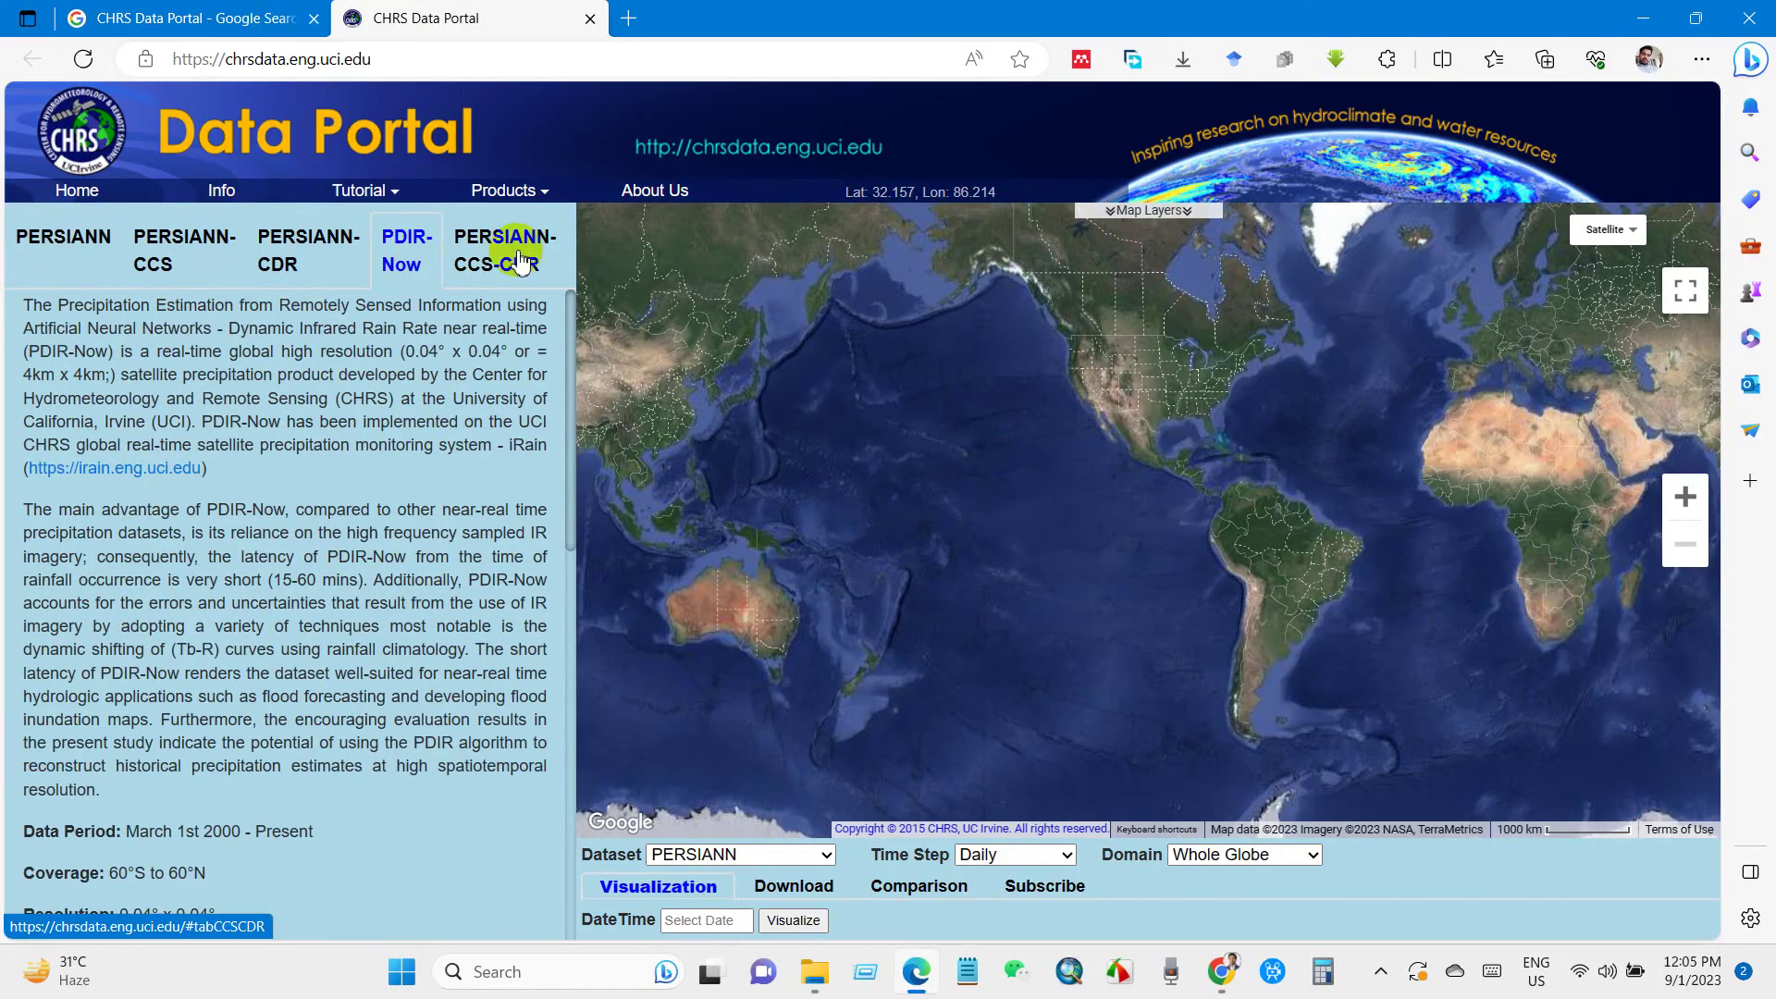
click(521, 262)
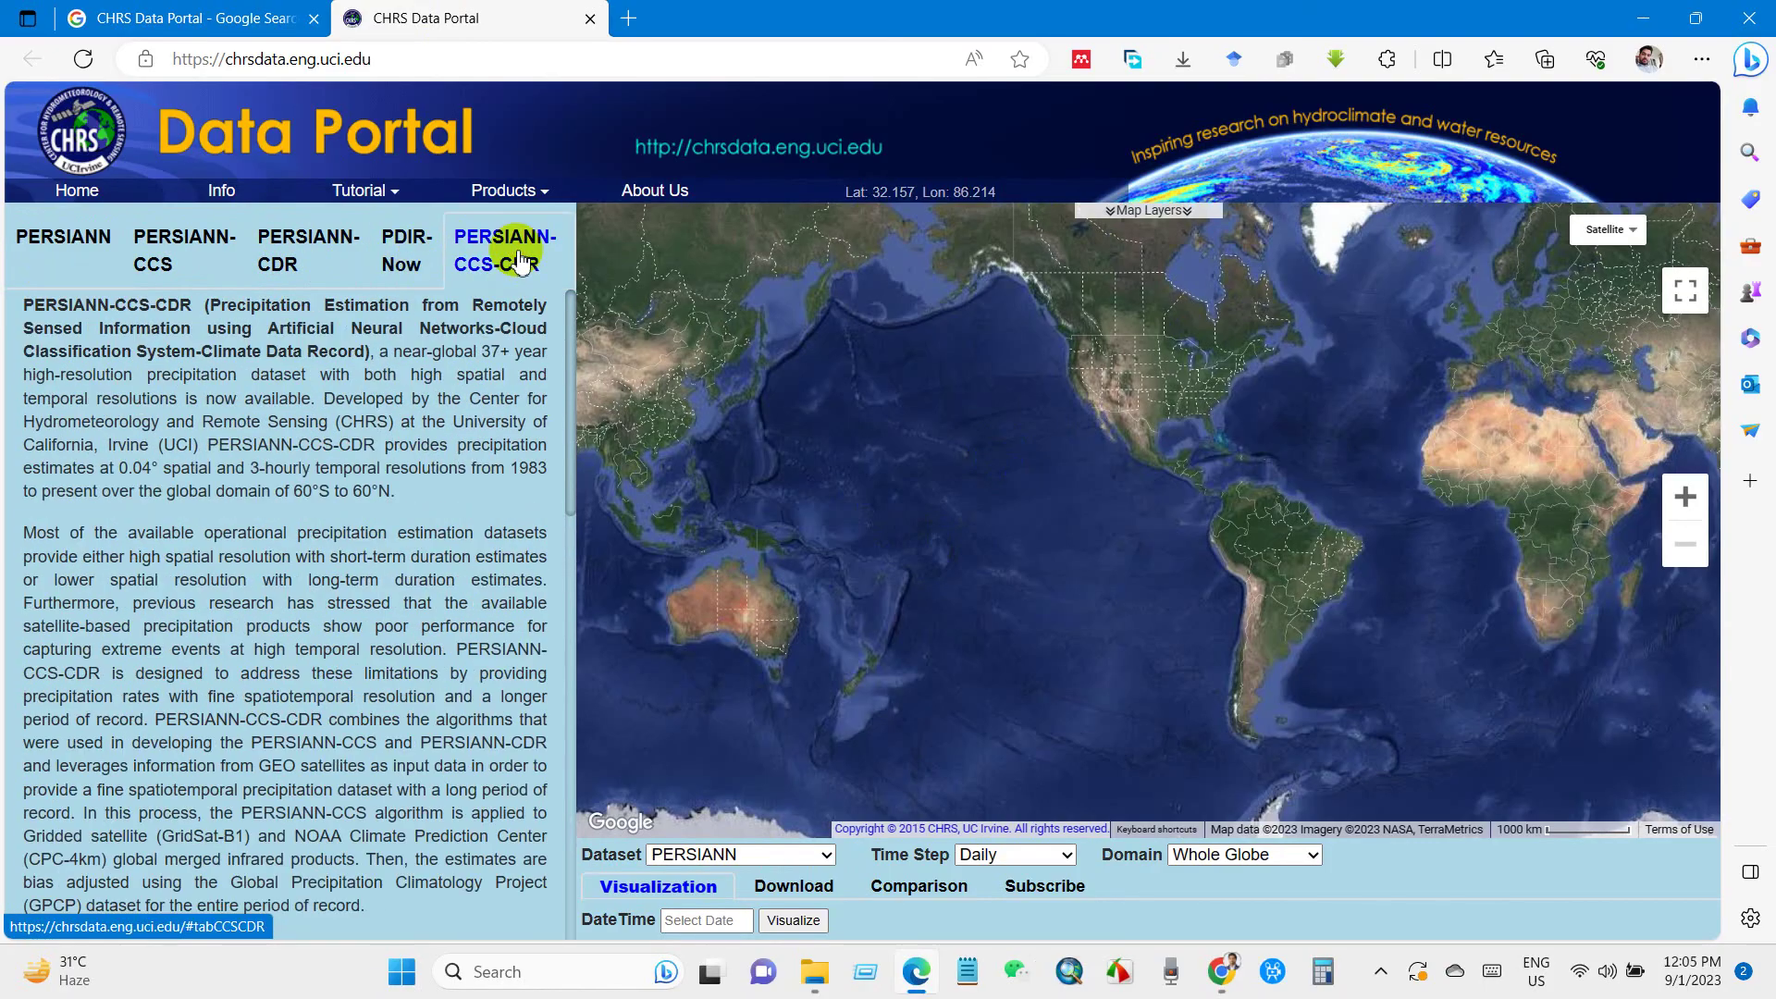
Step: Return to the PERSIANN-CCS description and read its summary through the January 2003–present data period
click(176, 254)
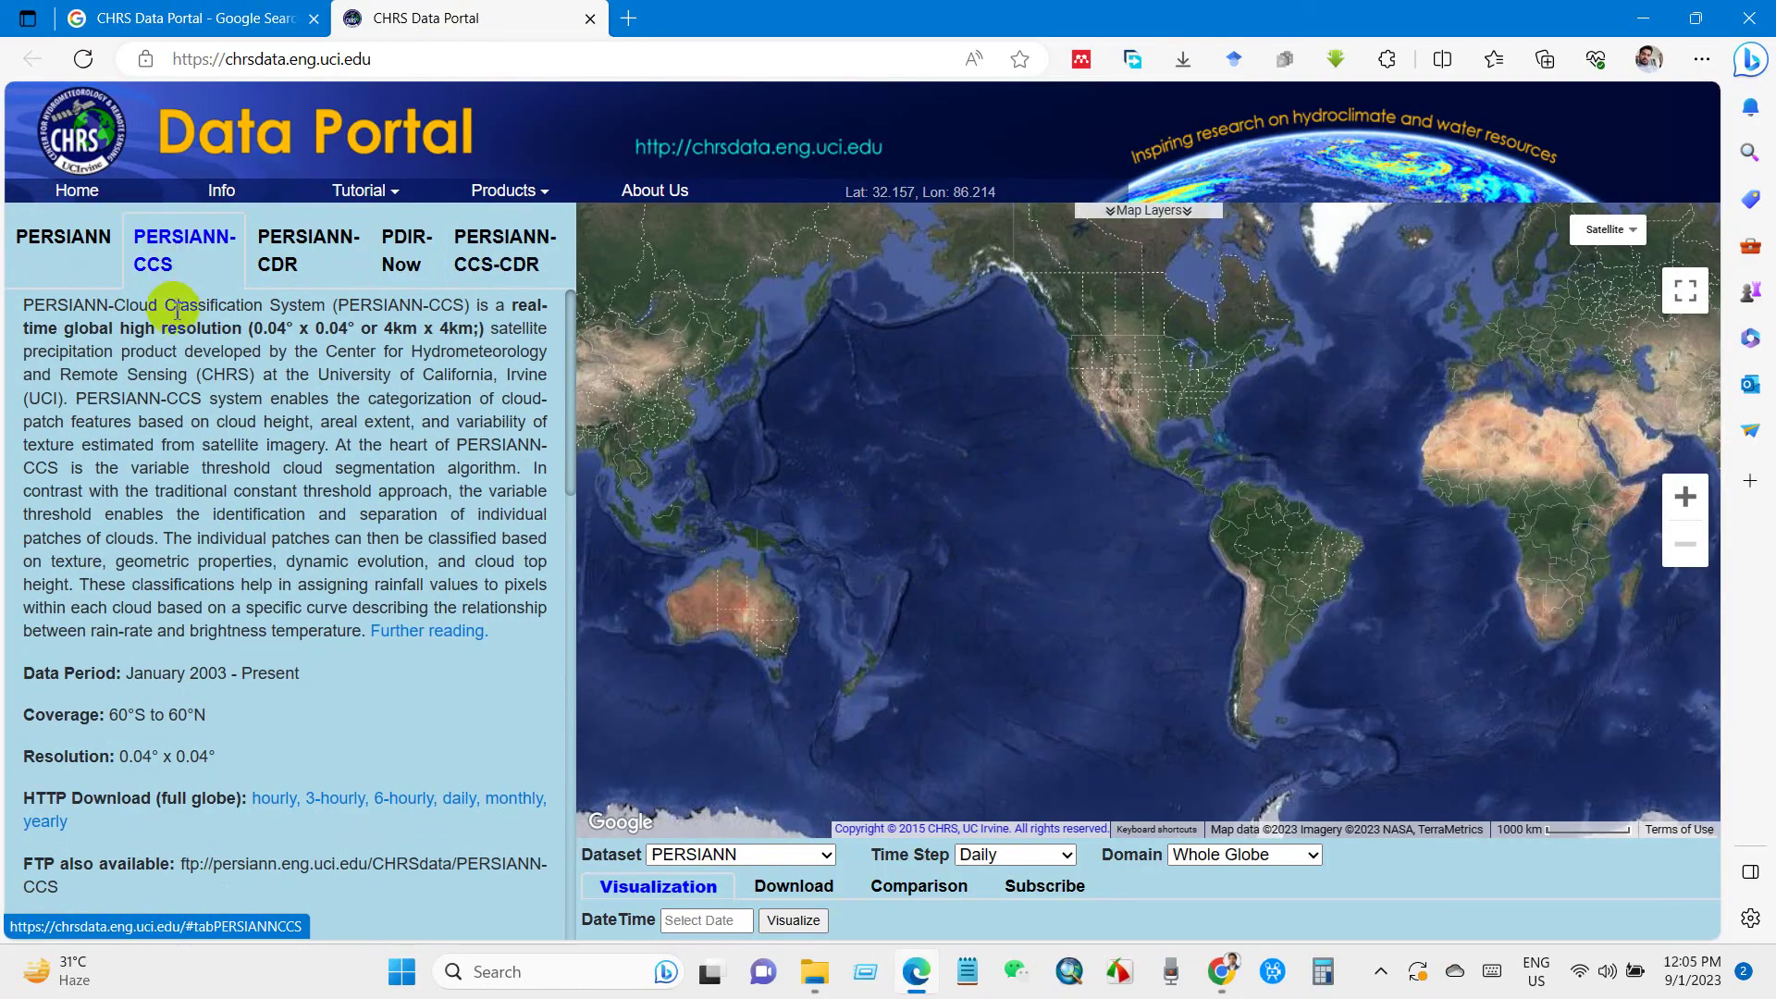
drag(35, 306, 194, 691)
click(194, 692)
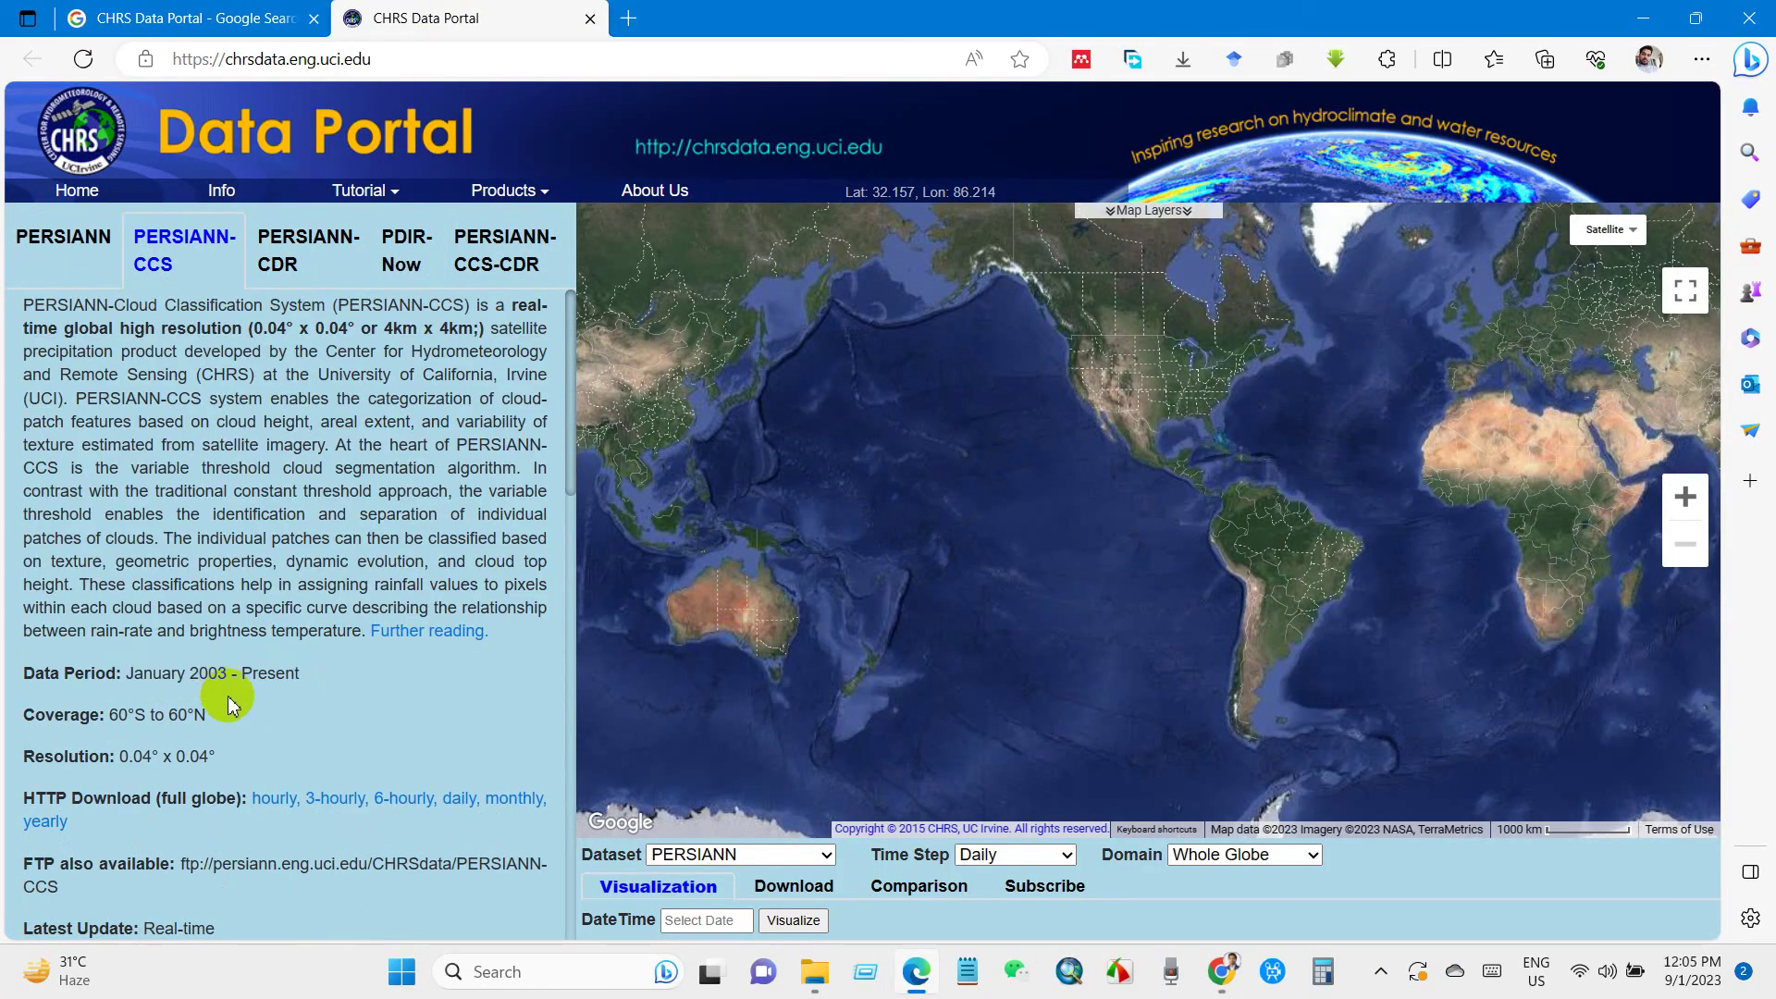
scroll(231, 707, down, 10)
scroll(235, 717, down, 8)
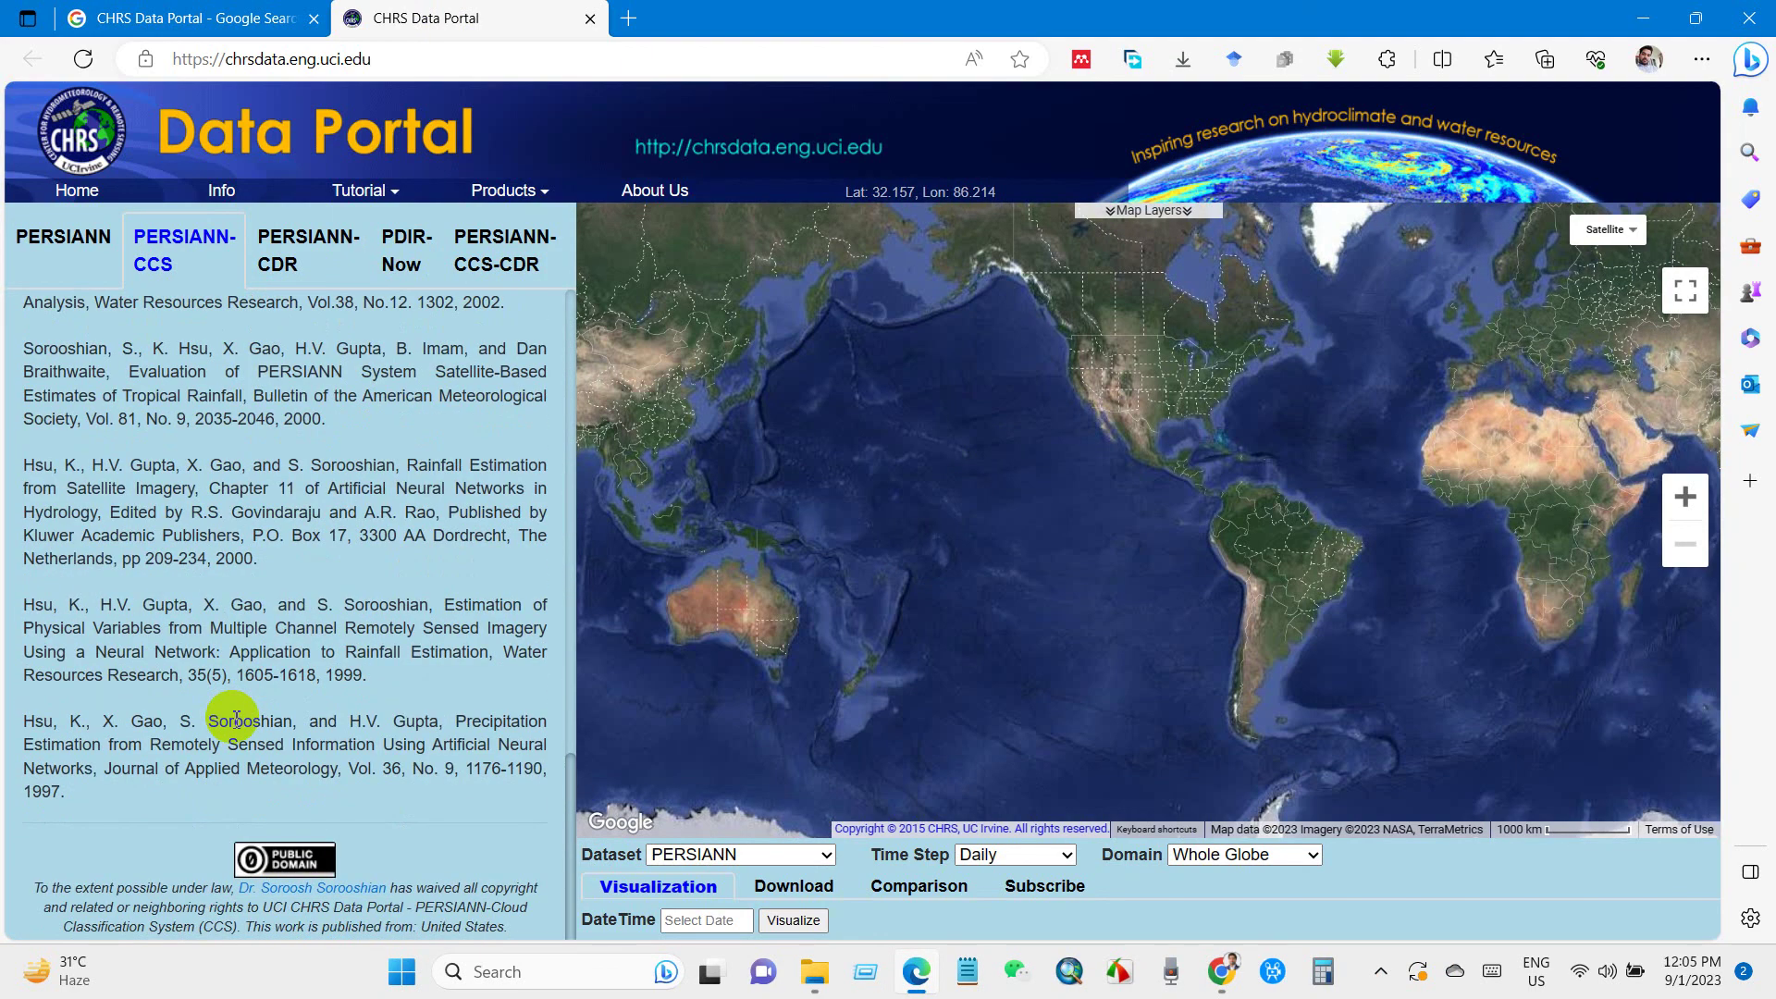
scroll(231, 717, up, 13)
scroll(233, 719, up, 3)
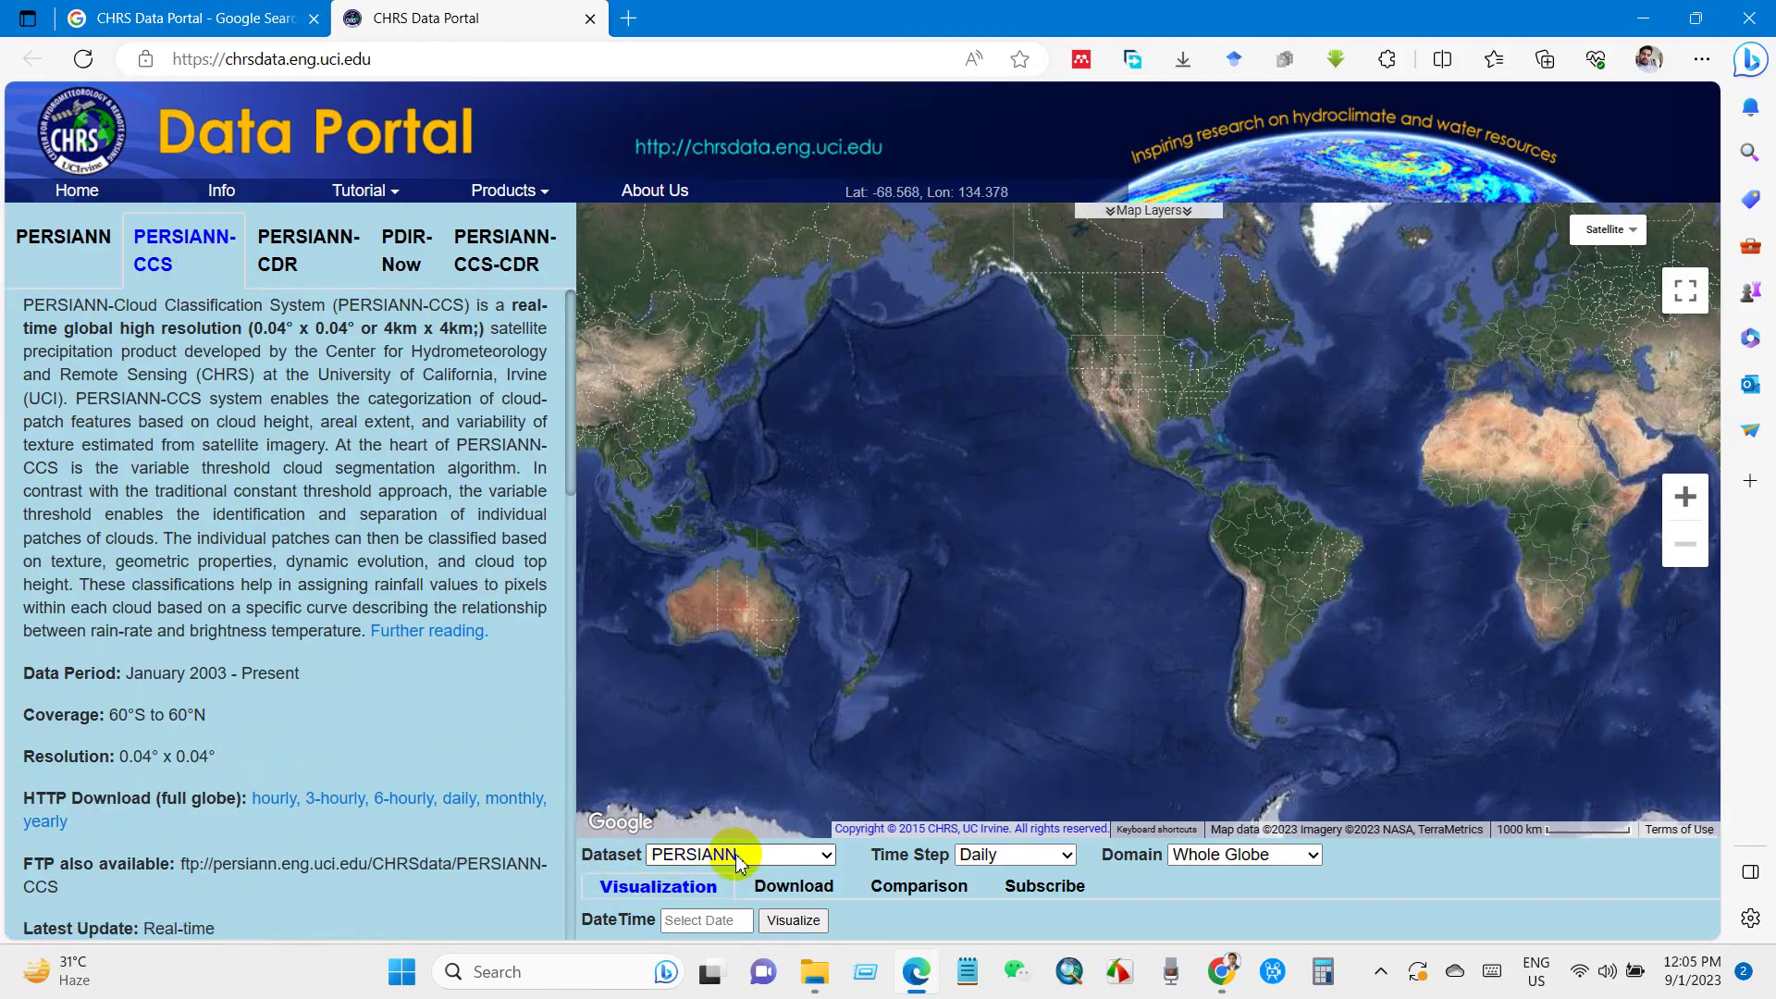
Step: Set Dataset to PERSIANN-CCS, Time Step to Yearly and Domain to User Shapefile, dismissing the upload prompt
click(819, 853)
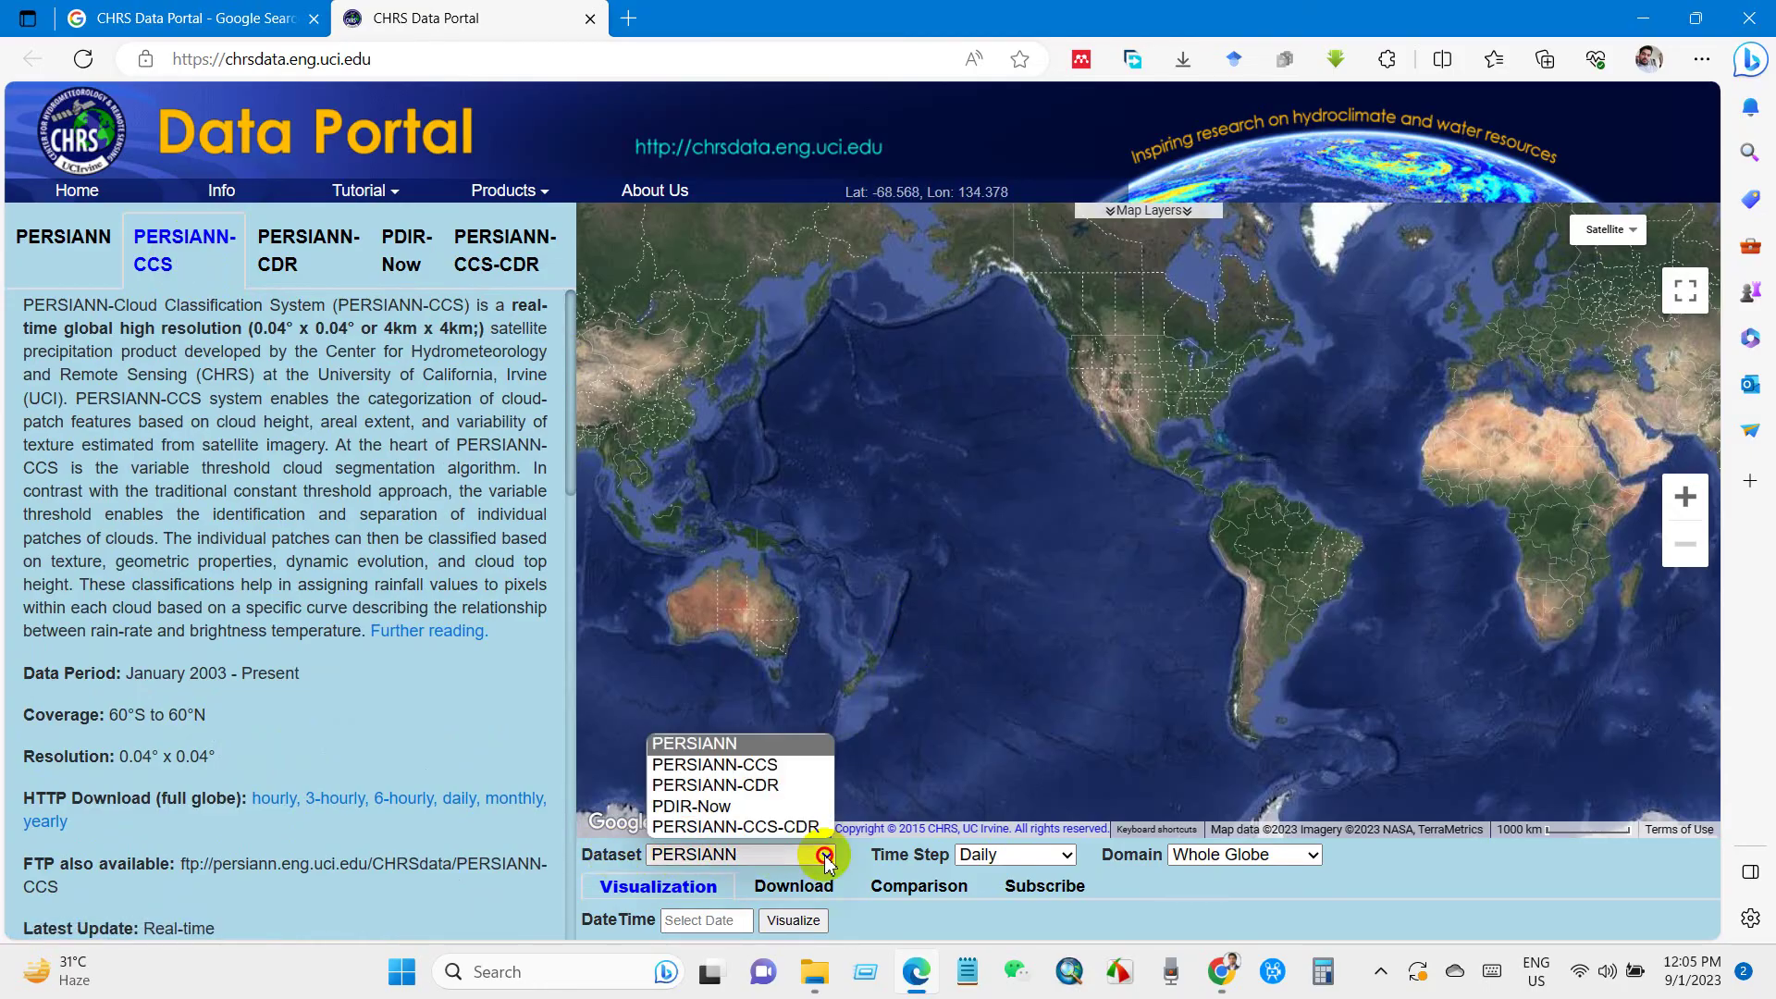
click(726, 765)
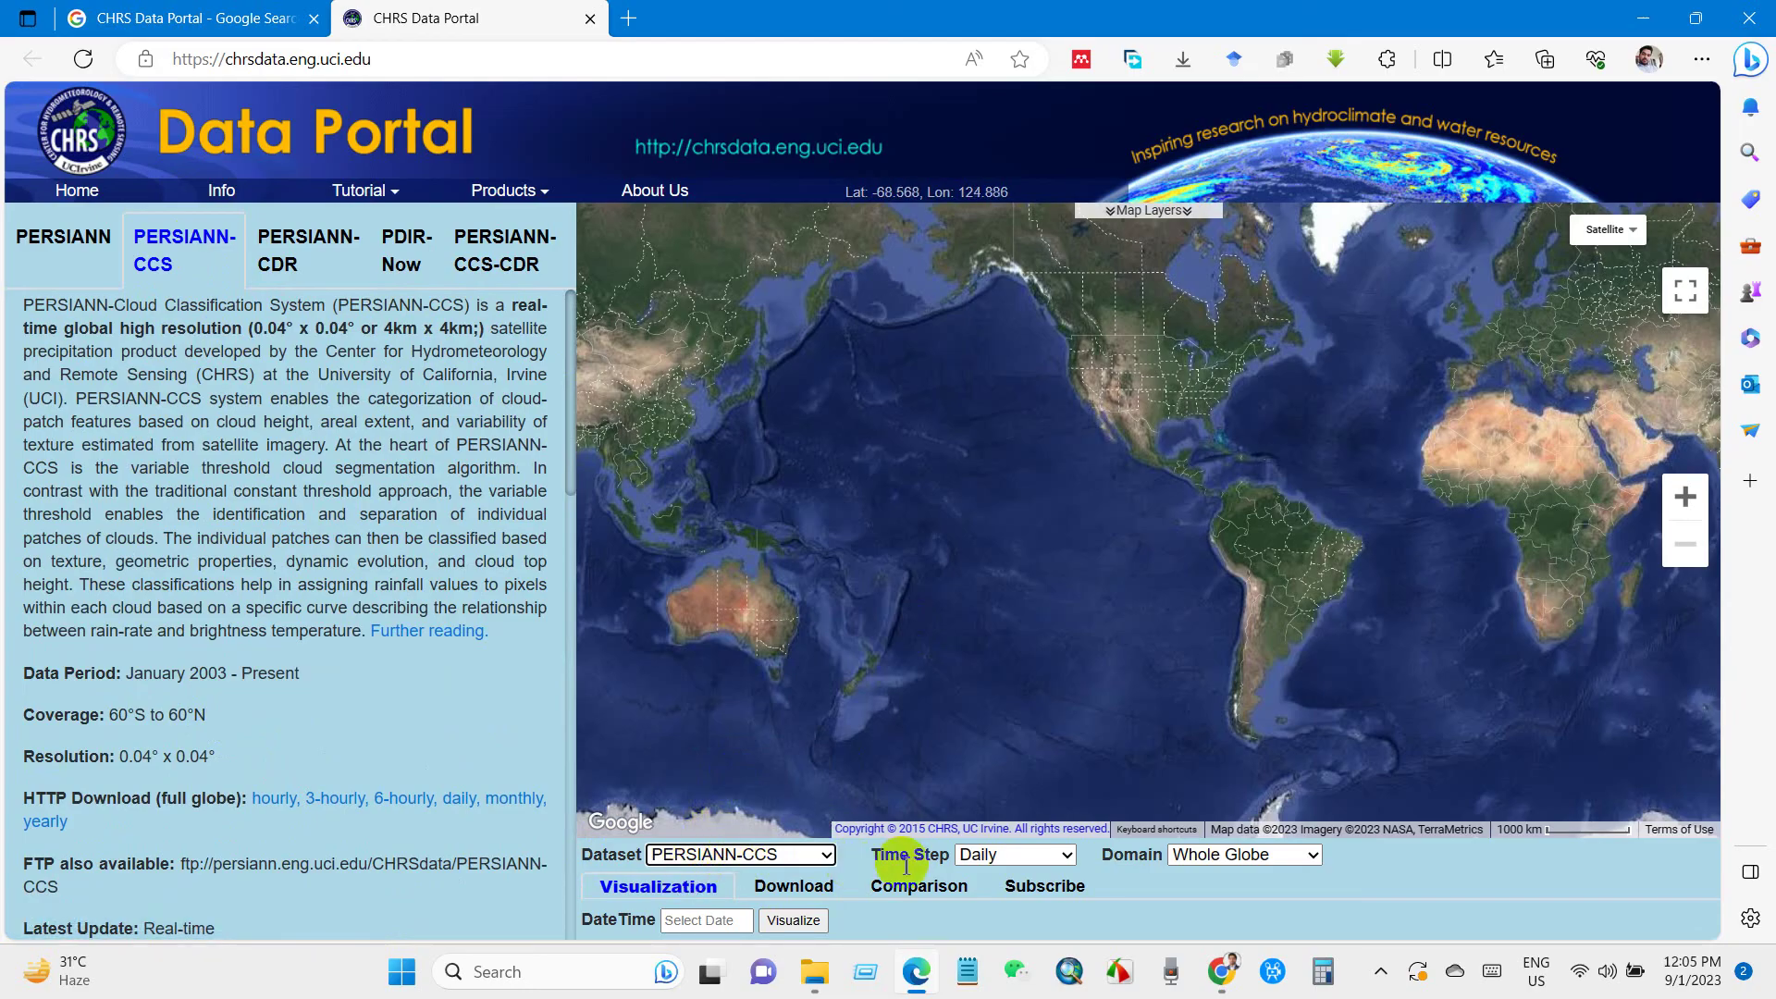
click(1067, 866)
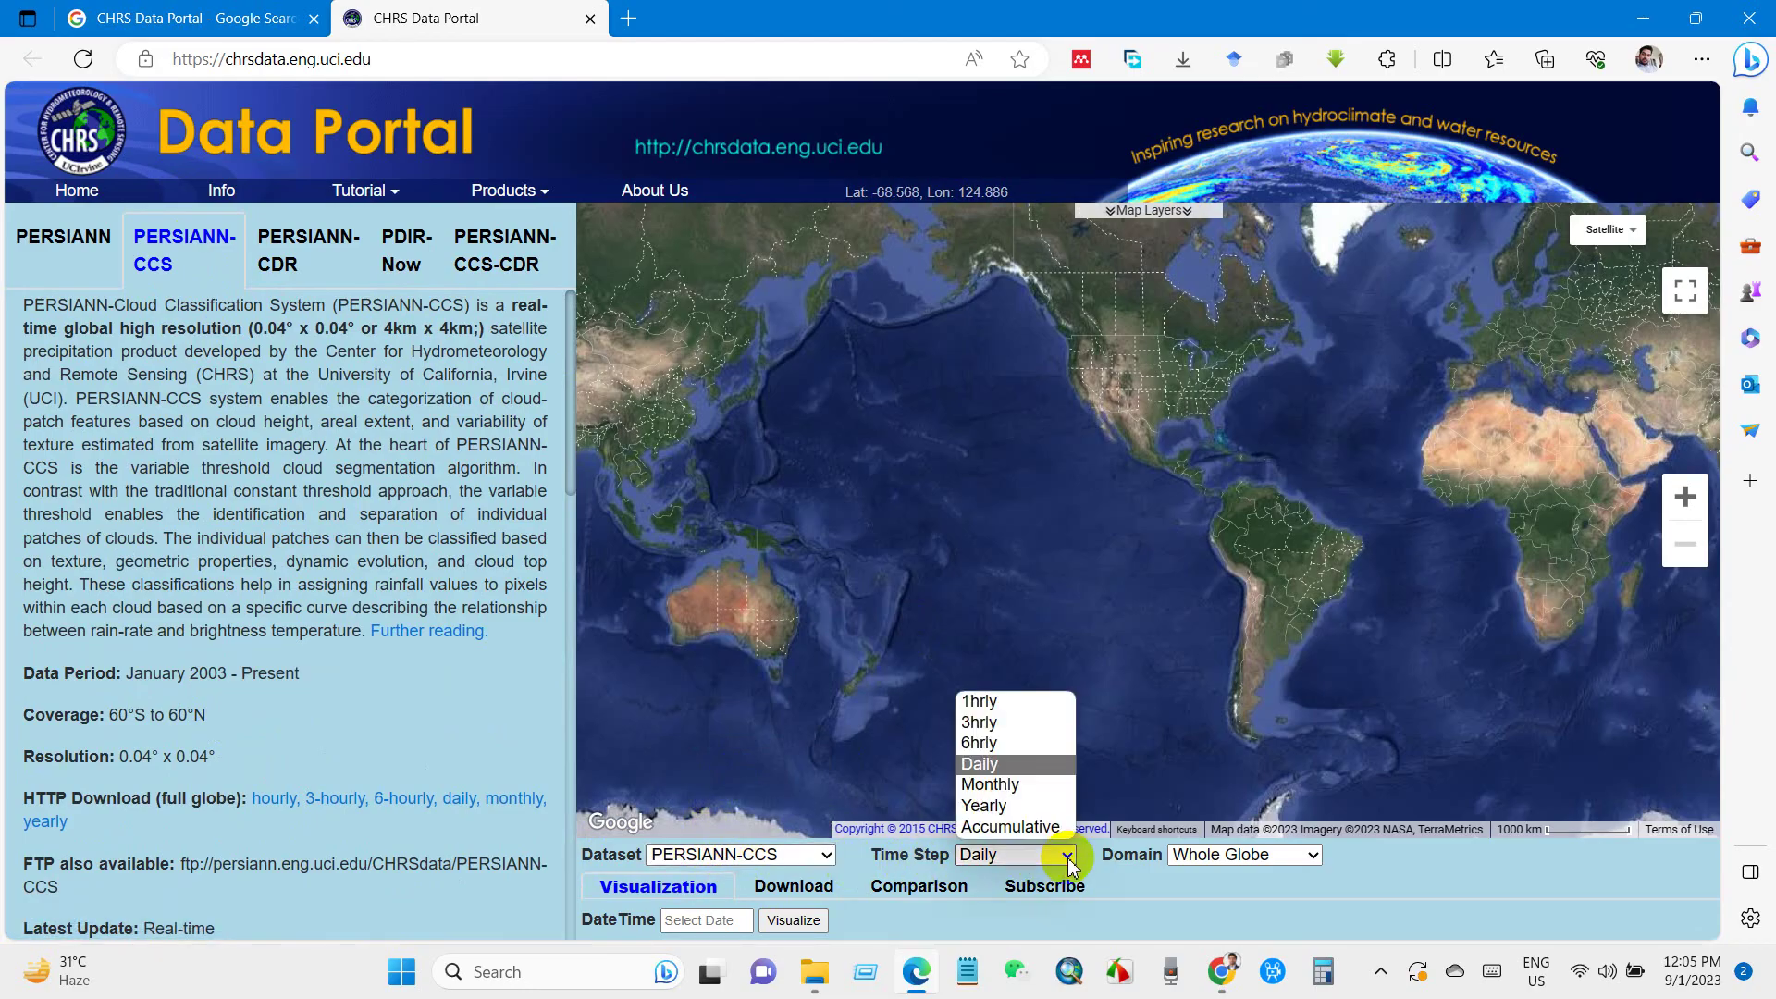
click(990, 809)
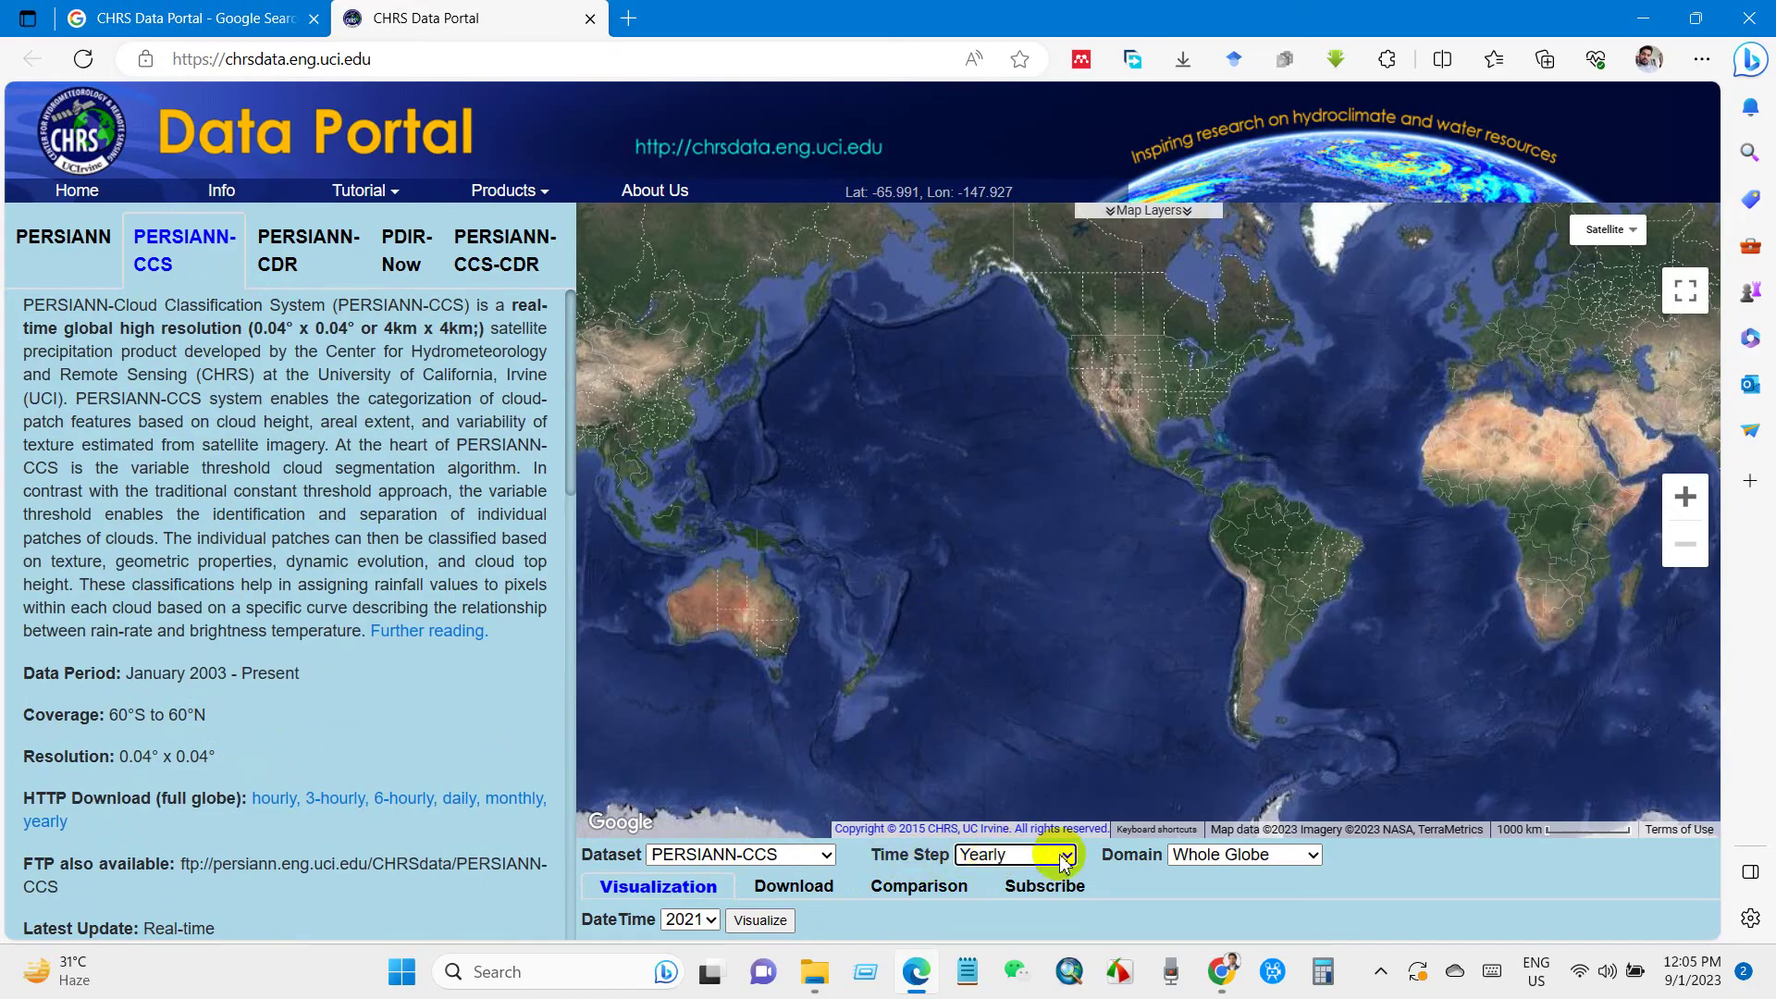
click(1314, 857)
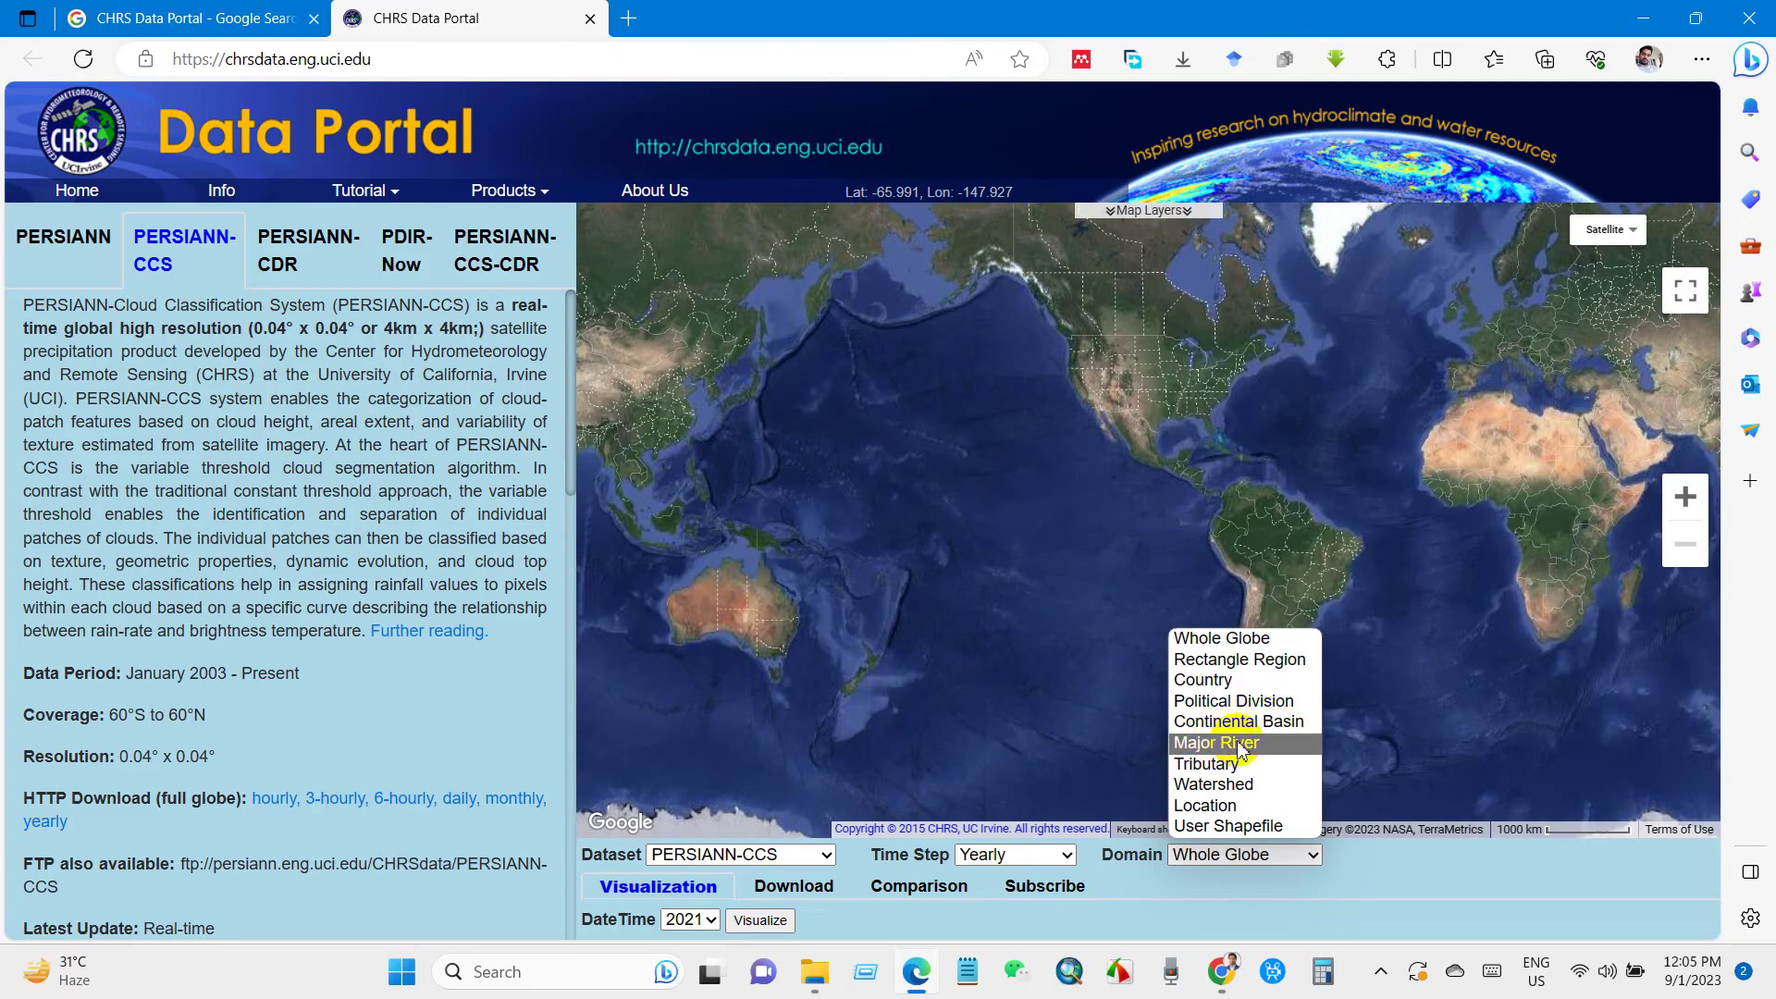
click(1222, 826)
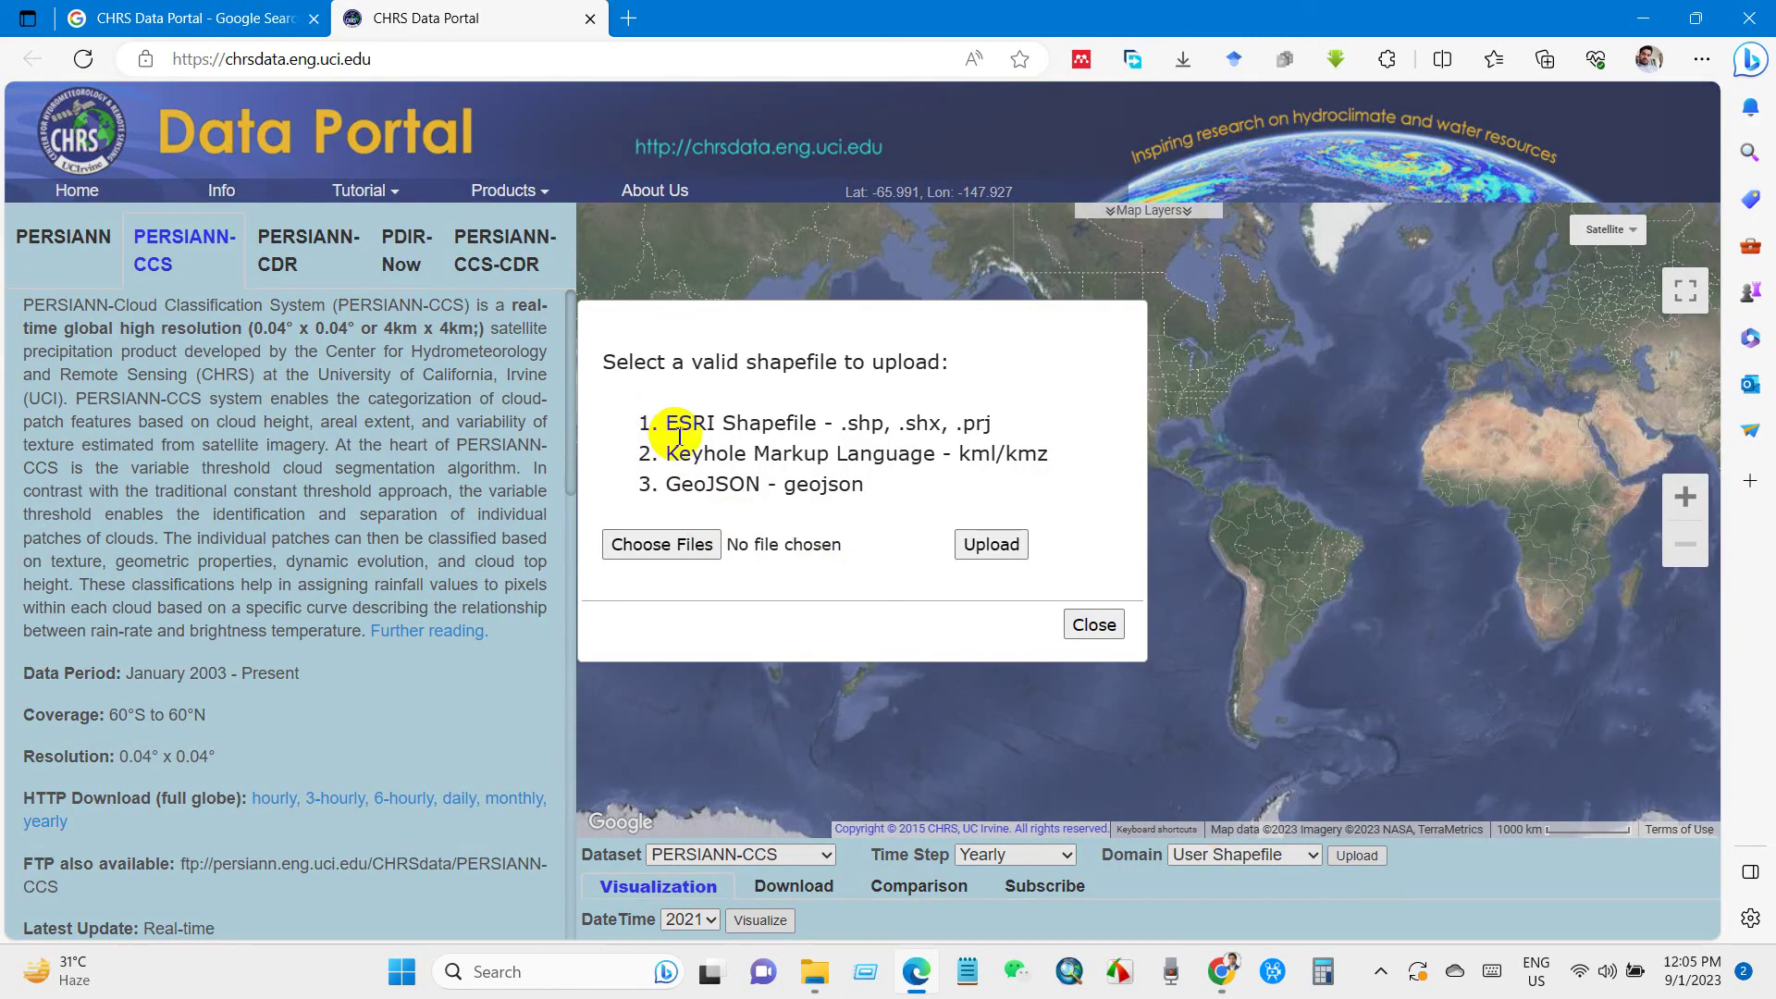
click(1073, 625)
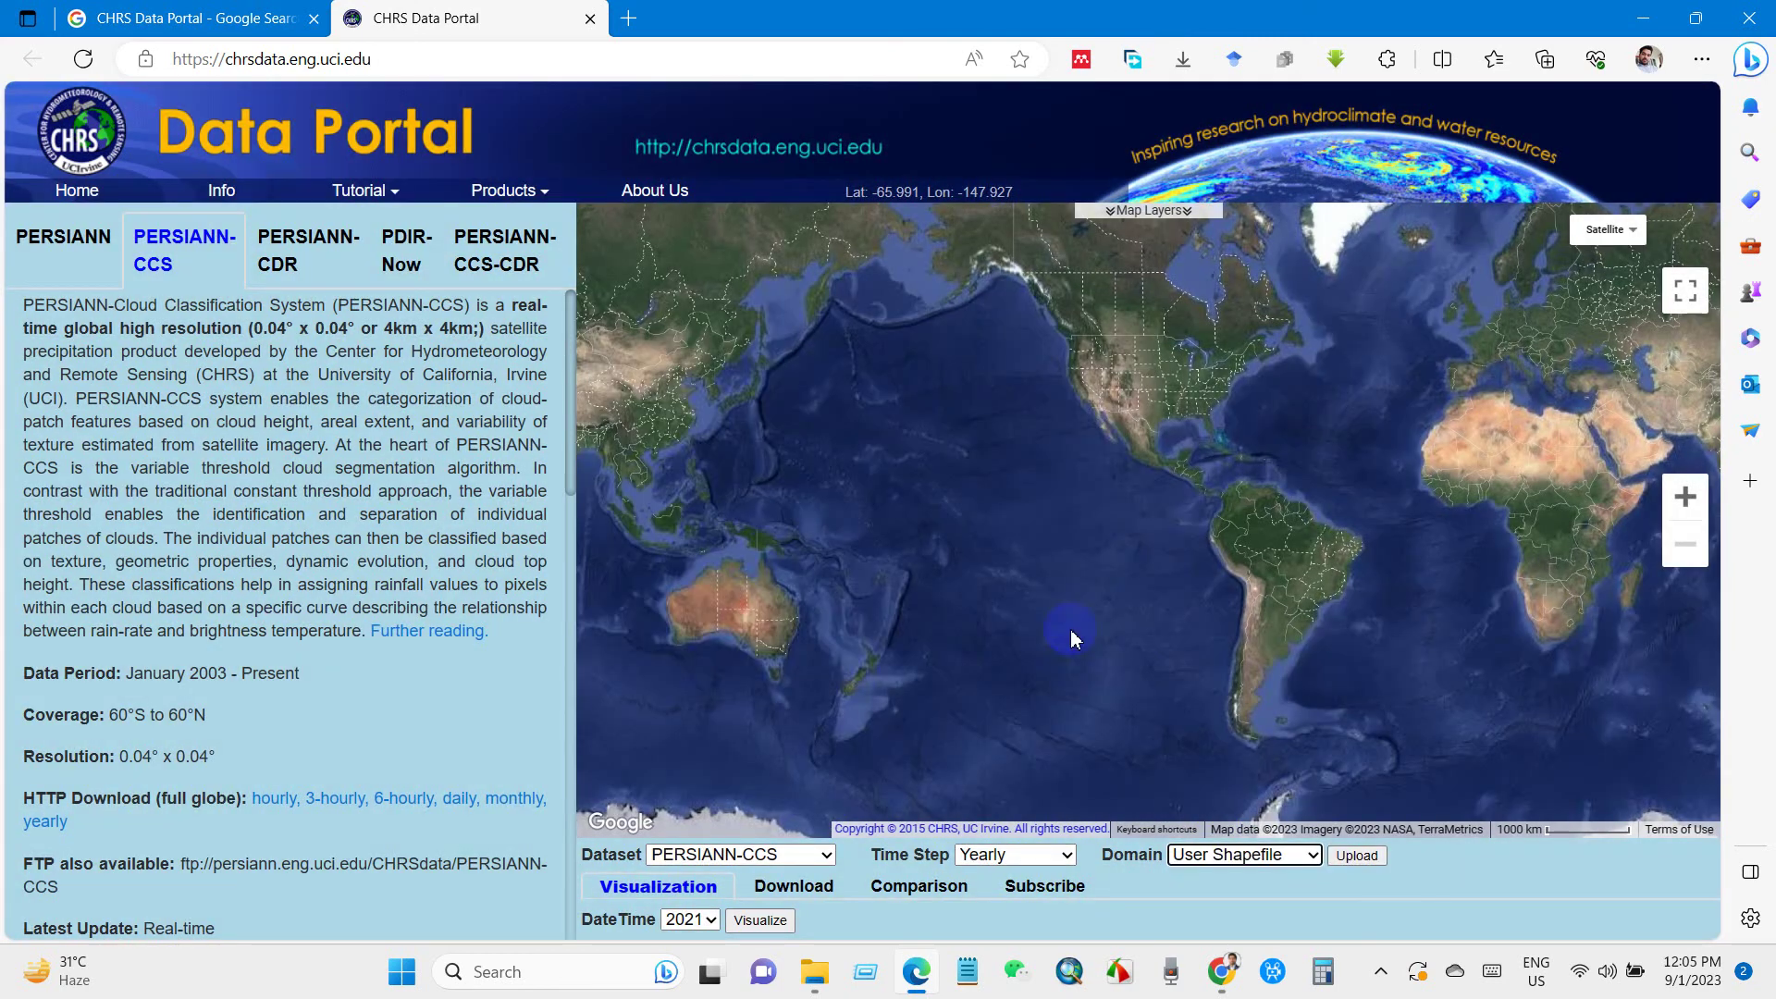
Step: Change the domain to Country, zoom the map to Bangladesh, and reopen the domain type list
click(1307, 859)
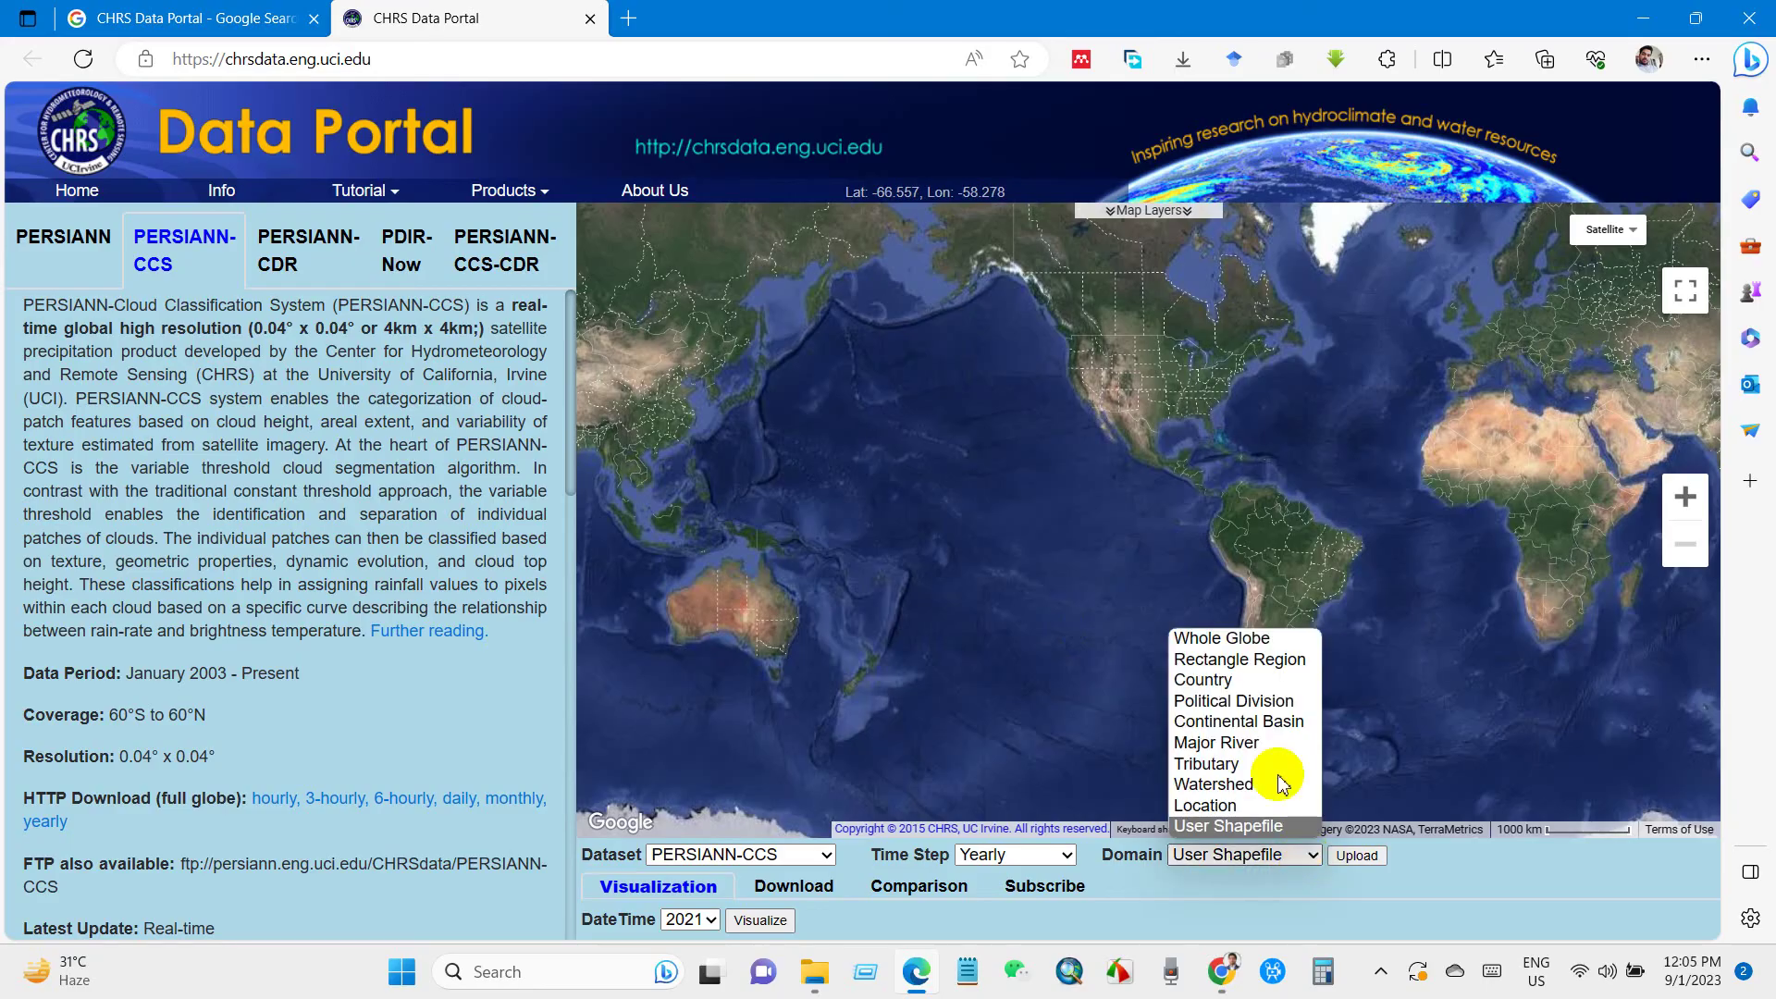
click(1210, 683)
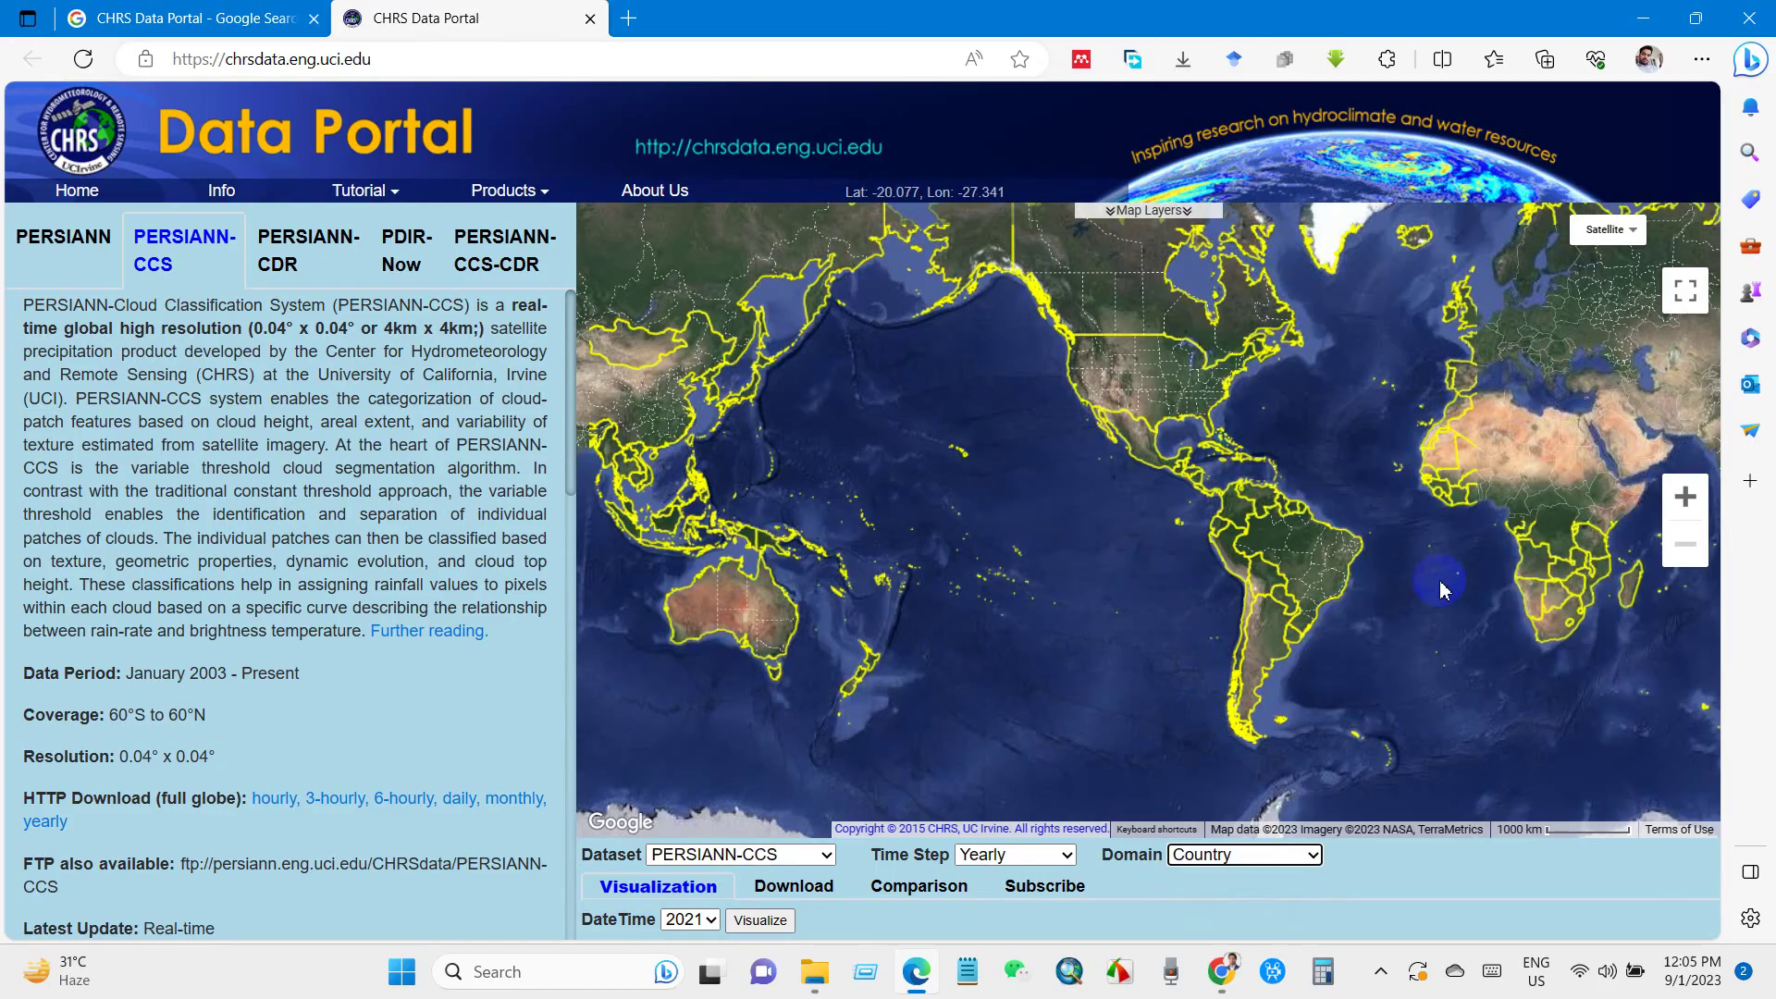
drag(1490, 569, 841, 585)
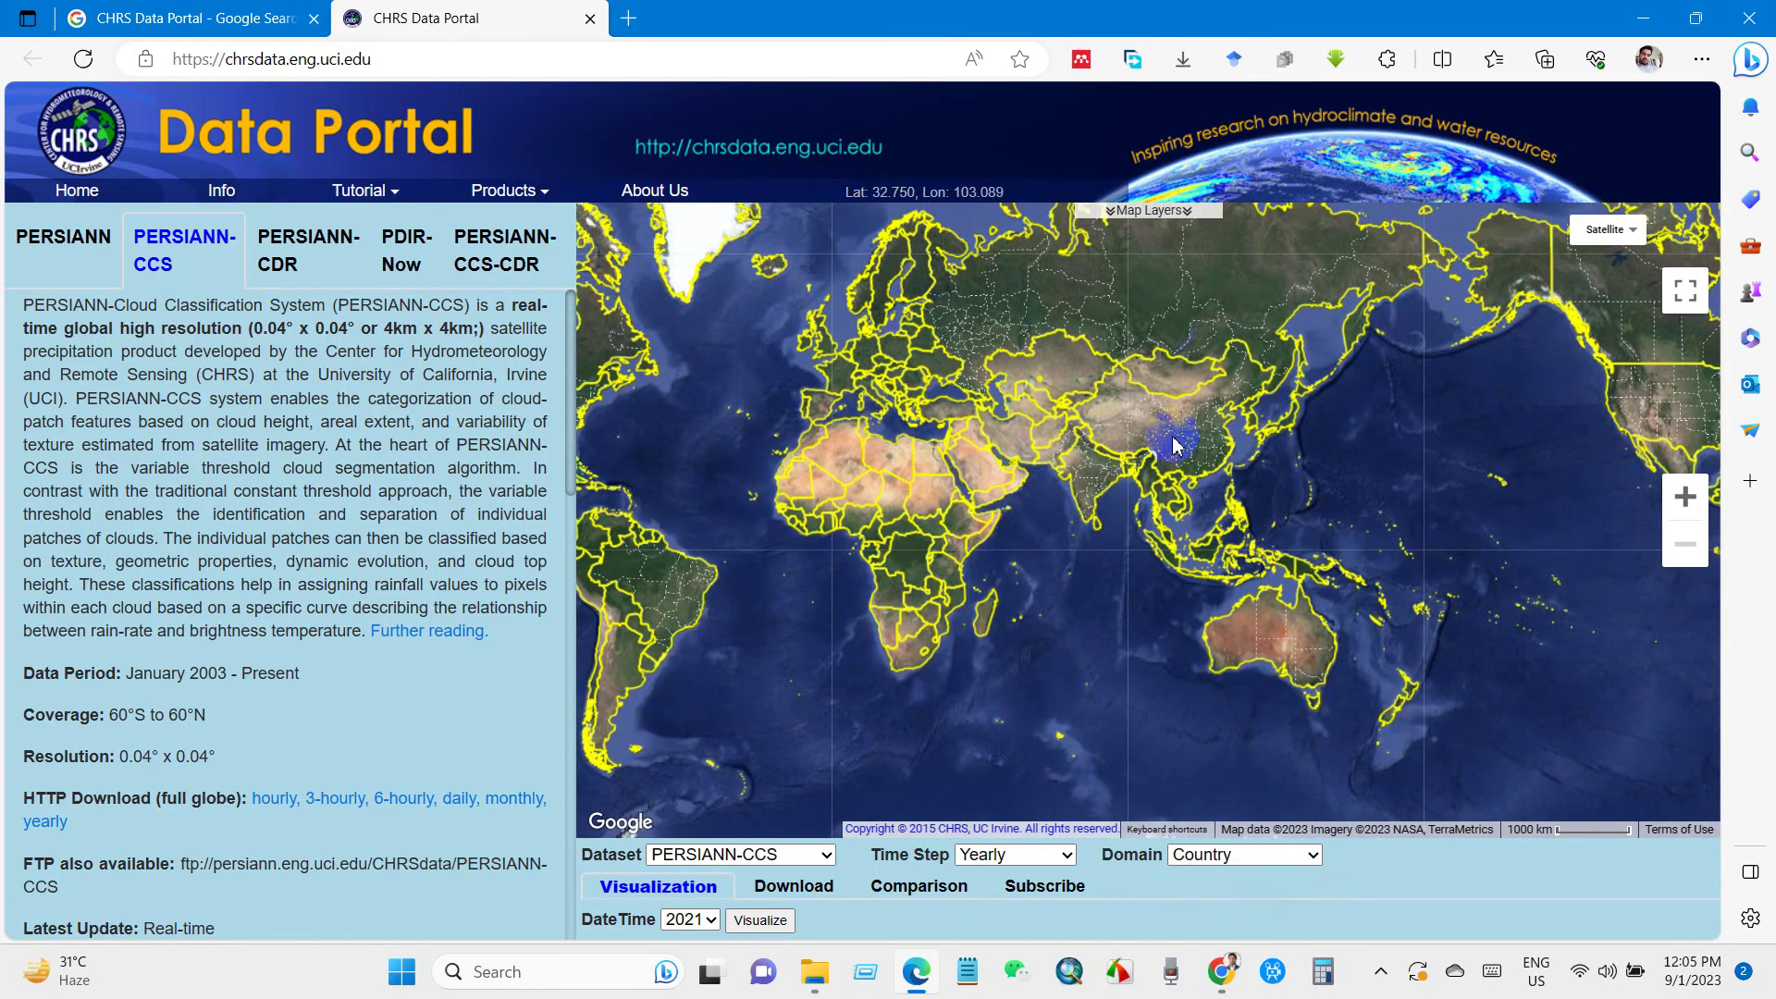
scroll(1161, 430, up, 1)
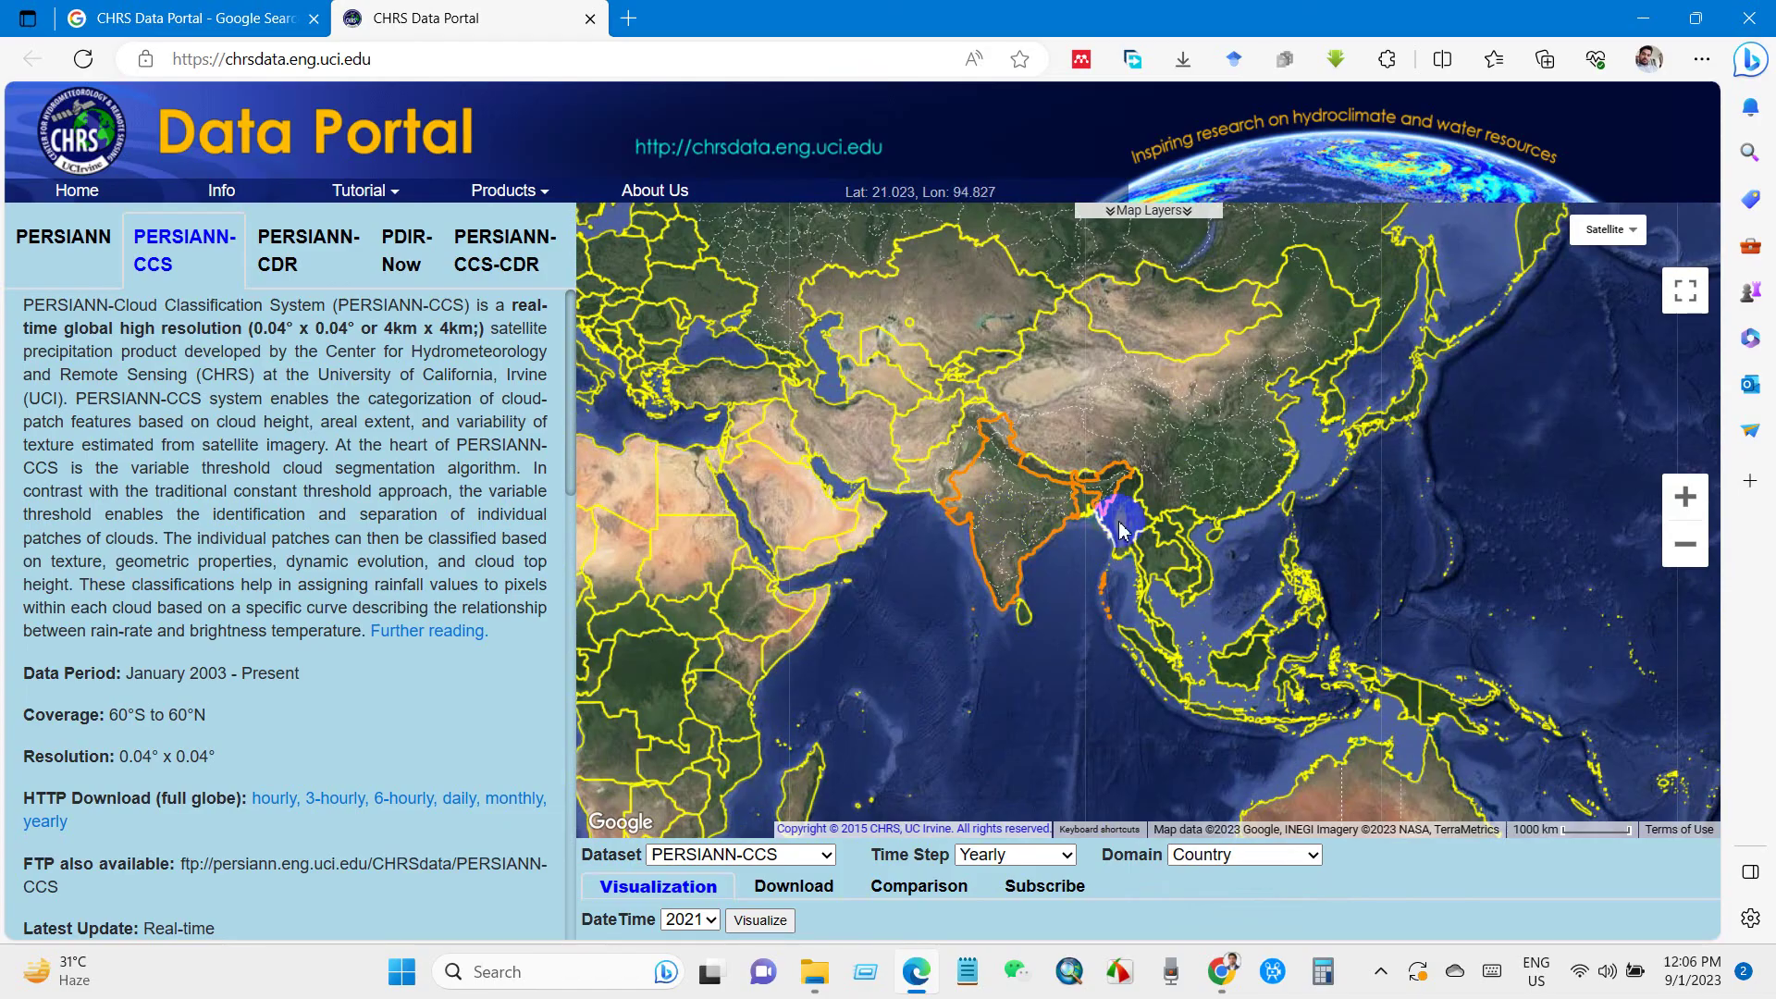
scroll(922, 476, up, 4)
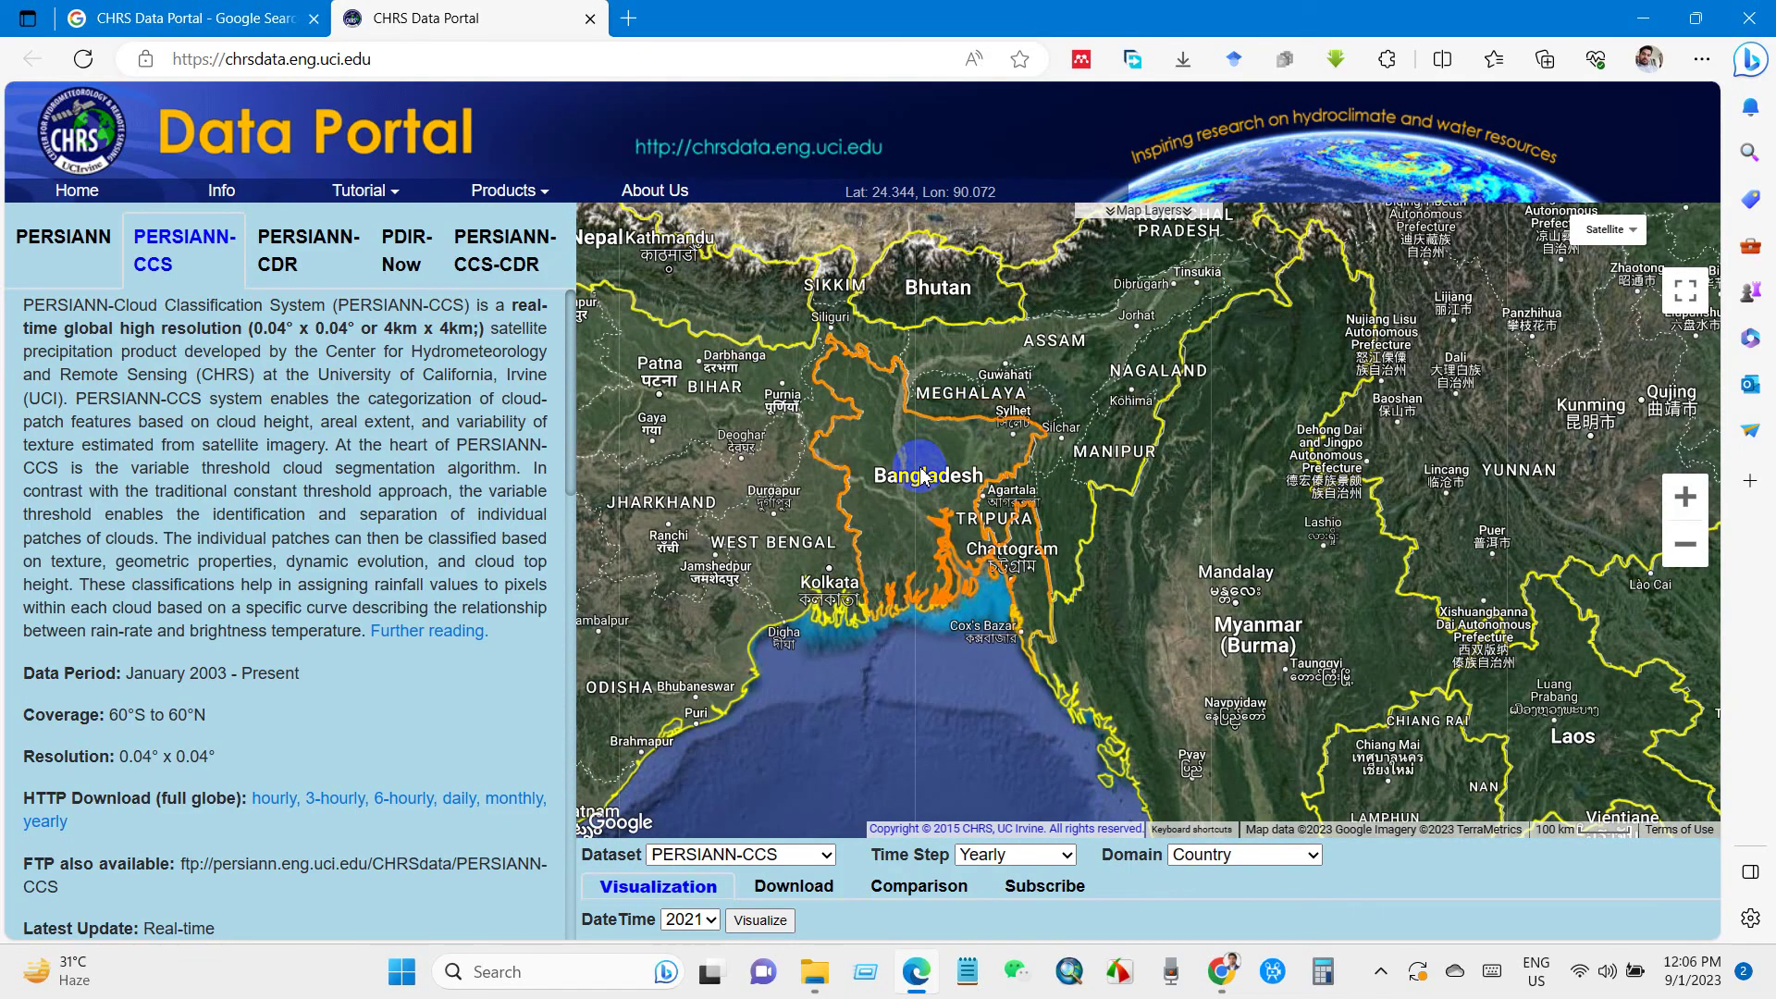
click(1308, 853)
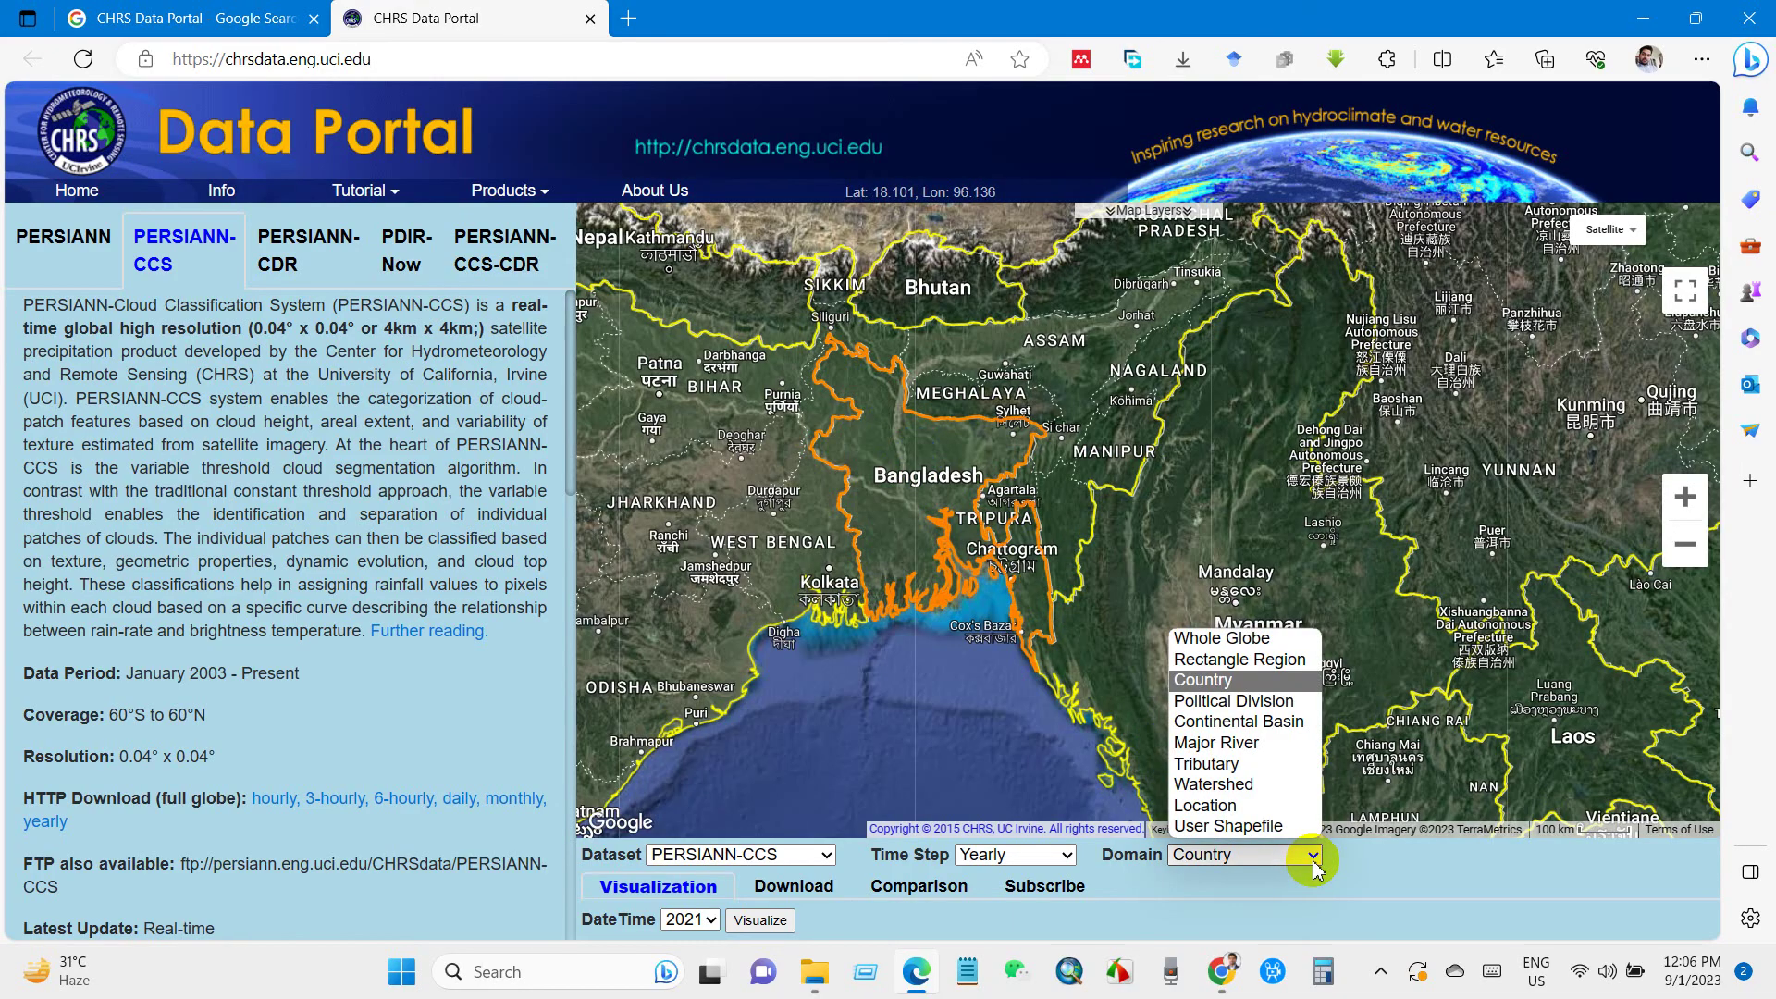
Step: Switch the domain to Political Division and select the Chattogram division on the zoomed map
click(1201, 703)
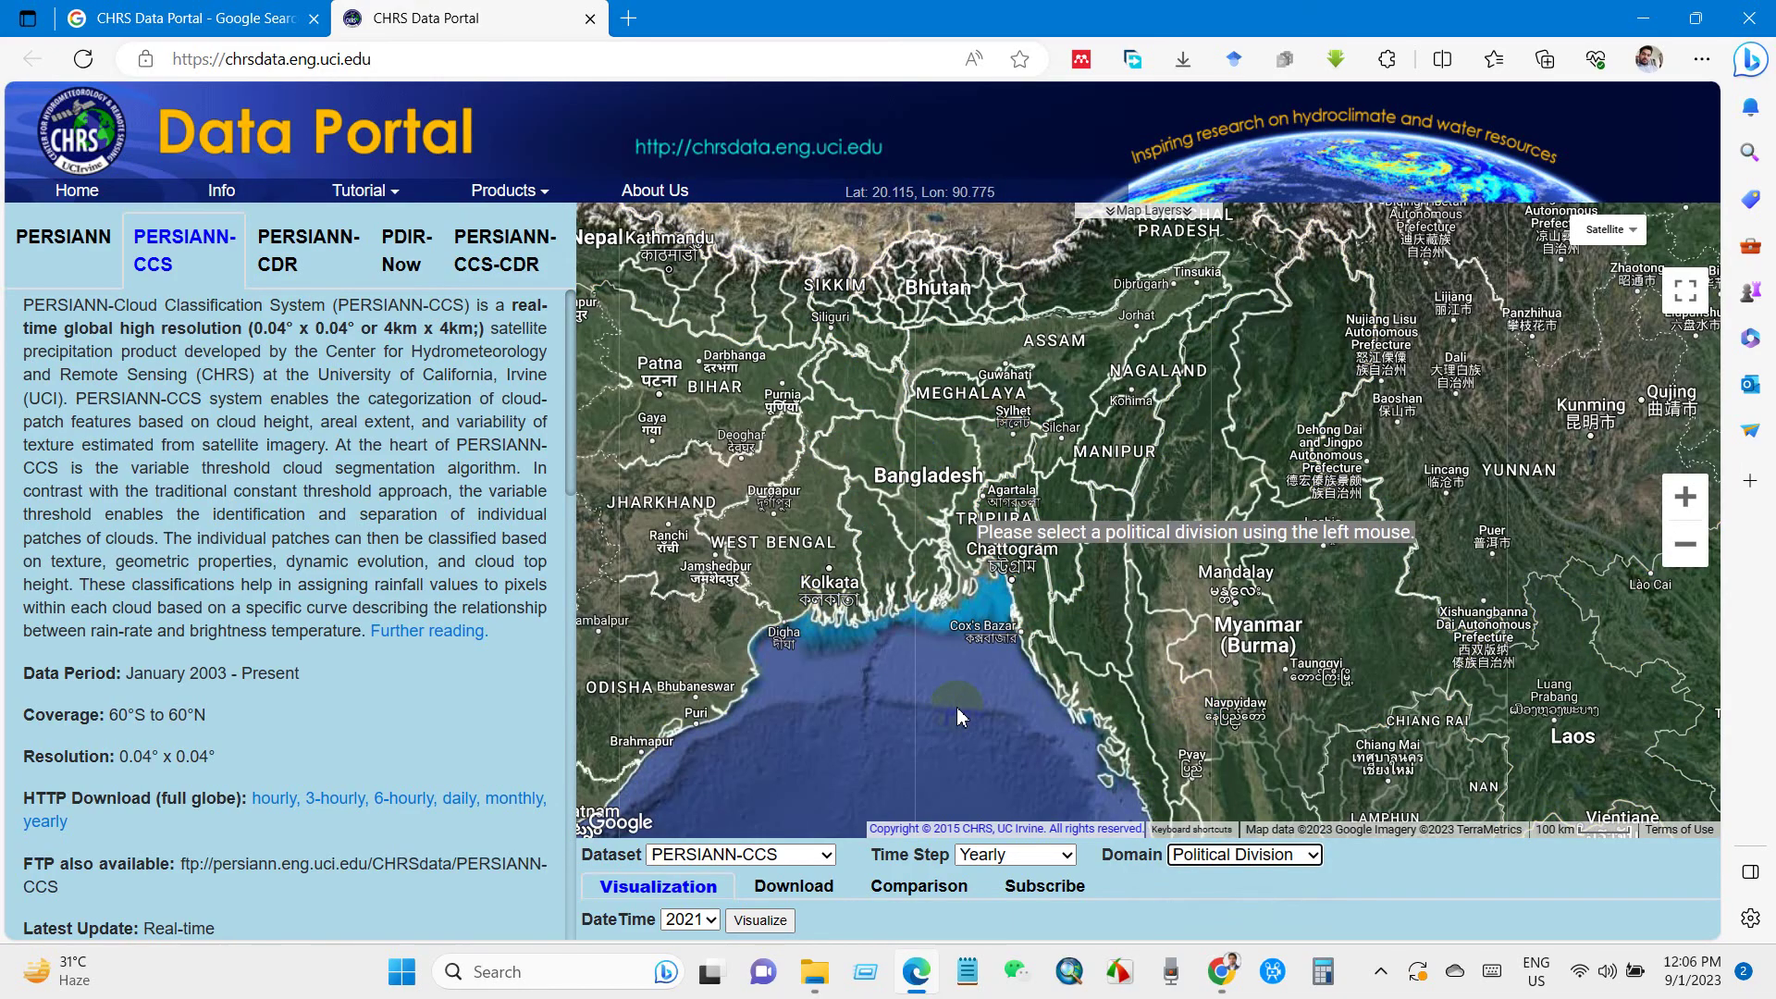
scroll(961, 715, up, 1)
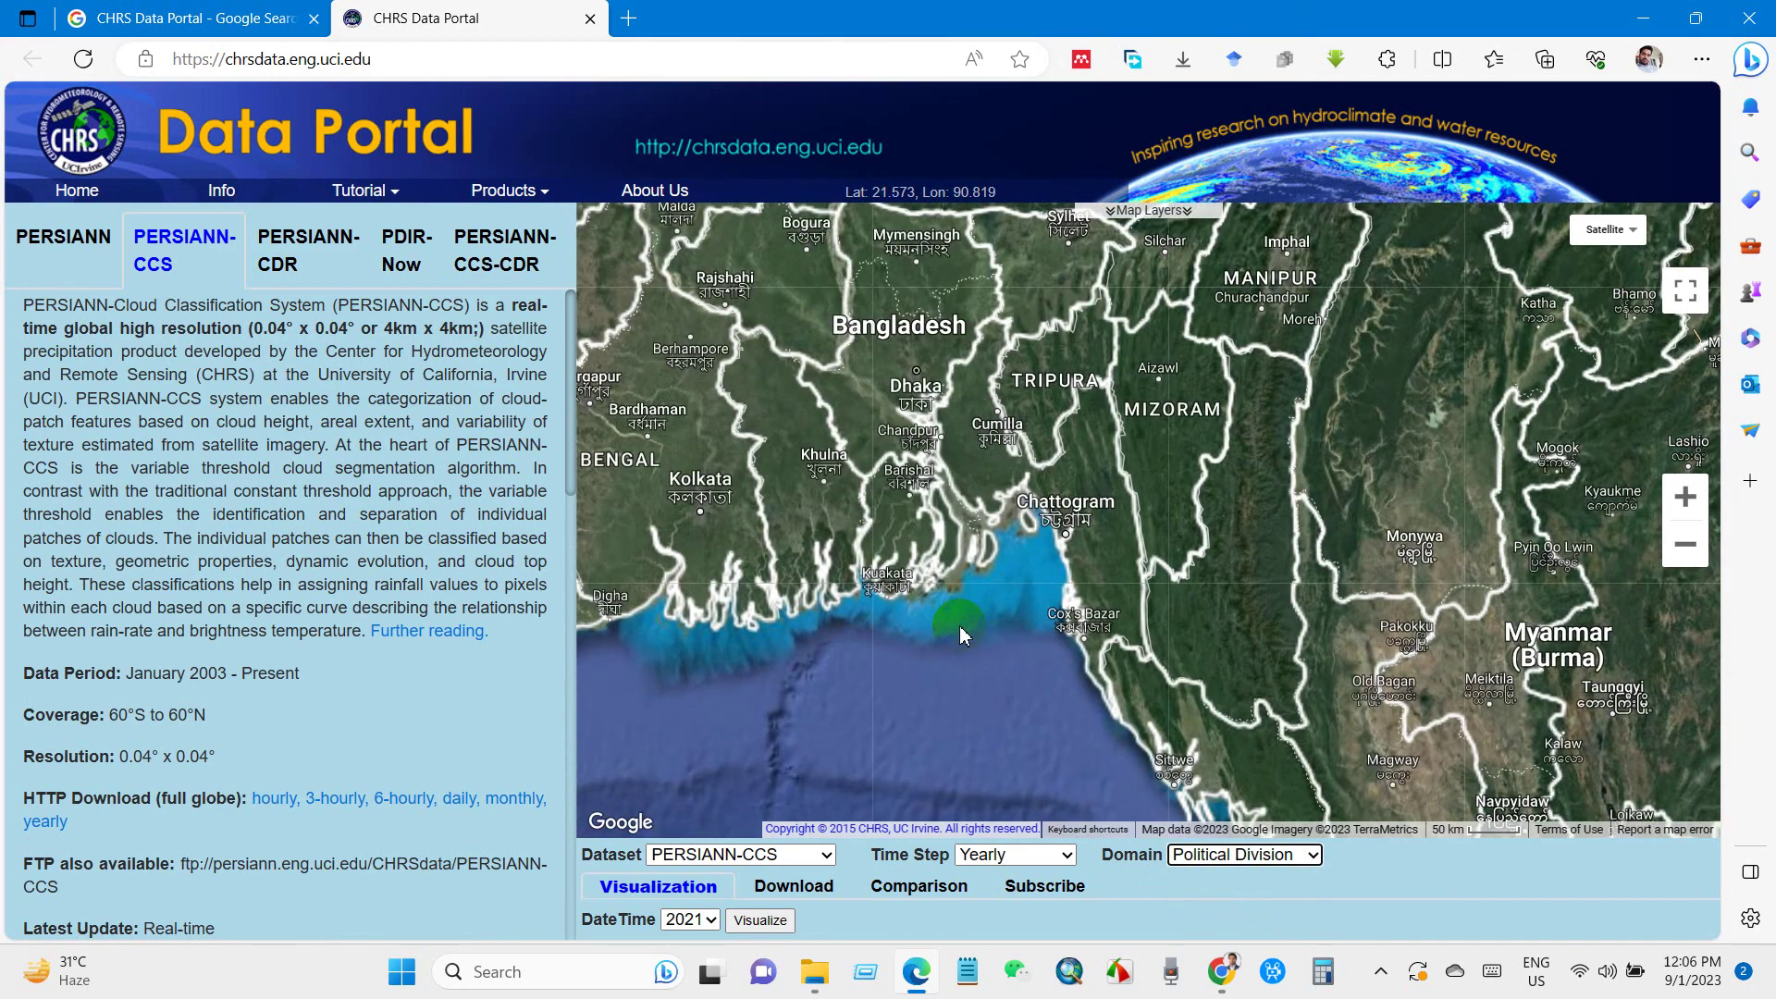
click(1099, 496)
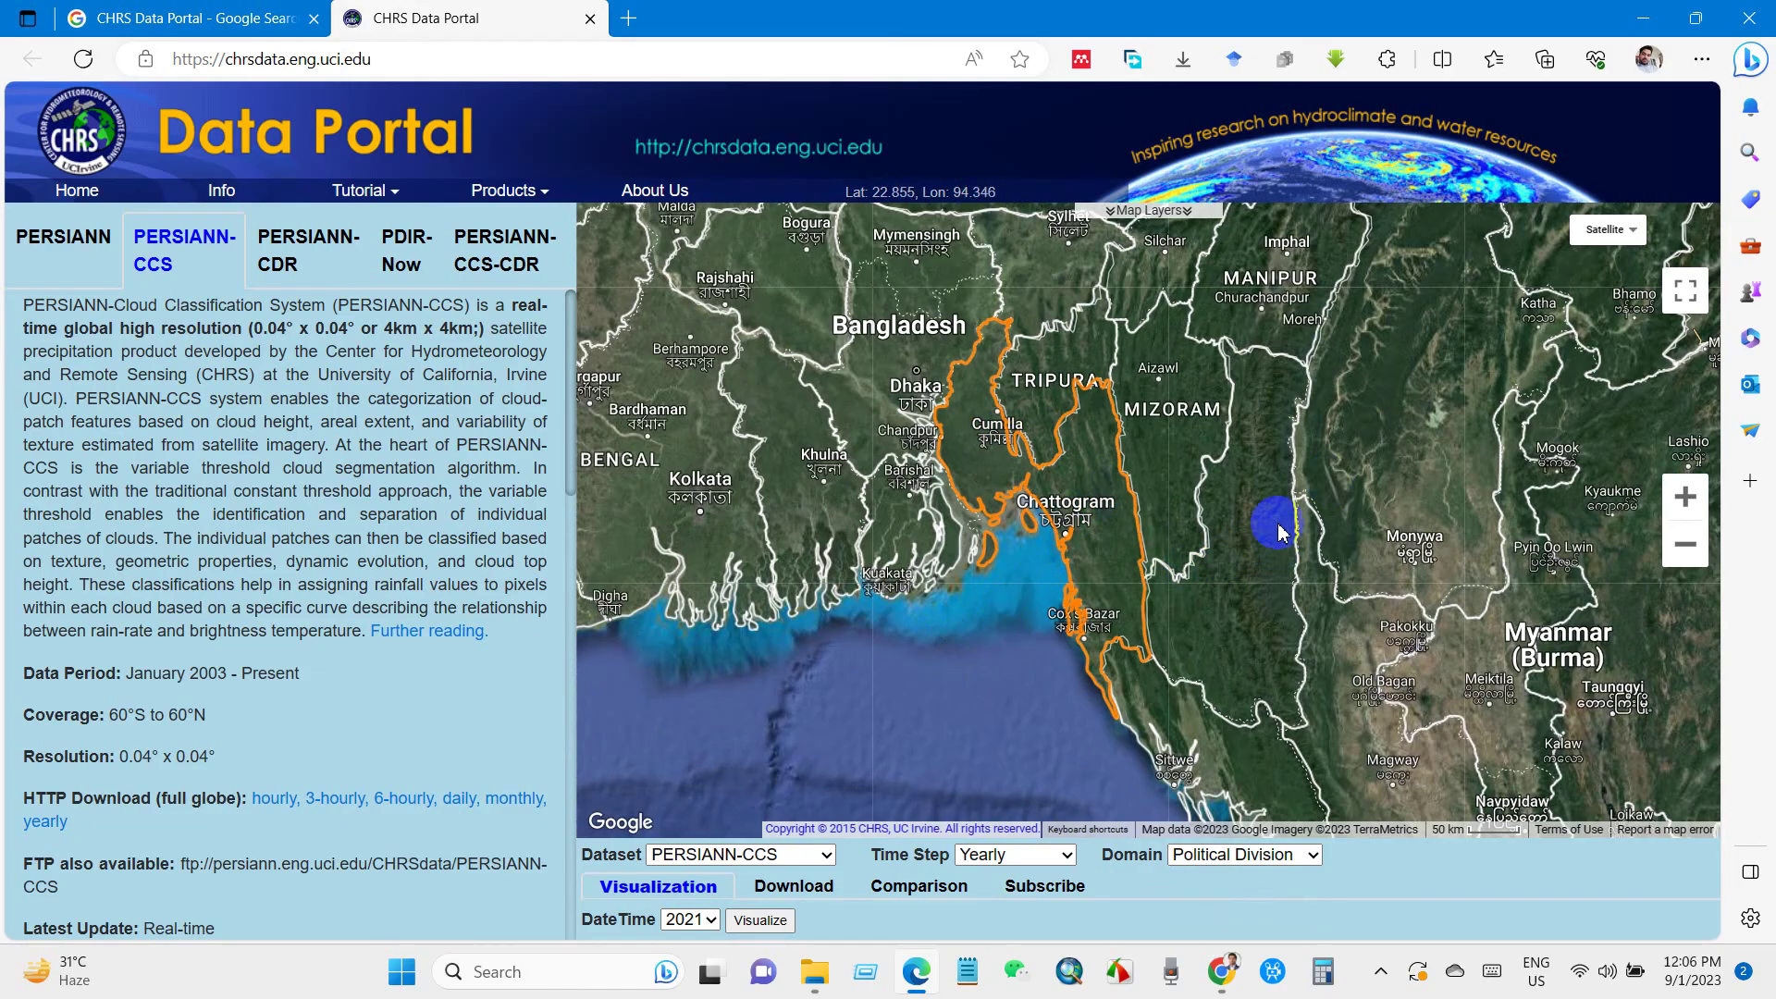
click(1239, 555)
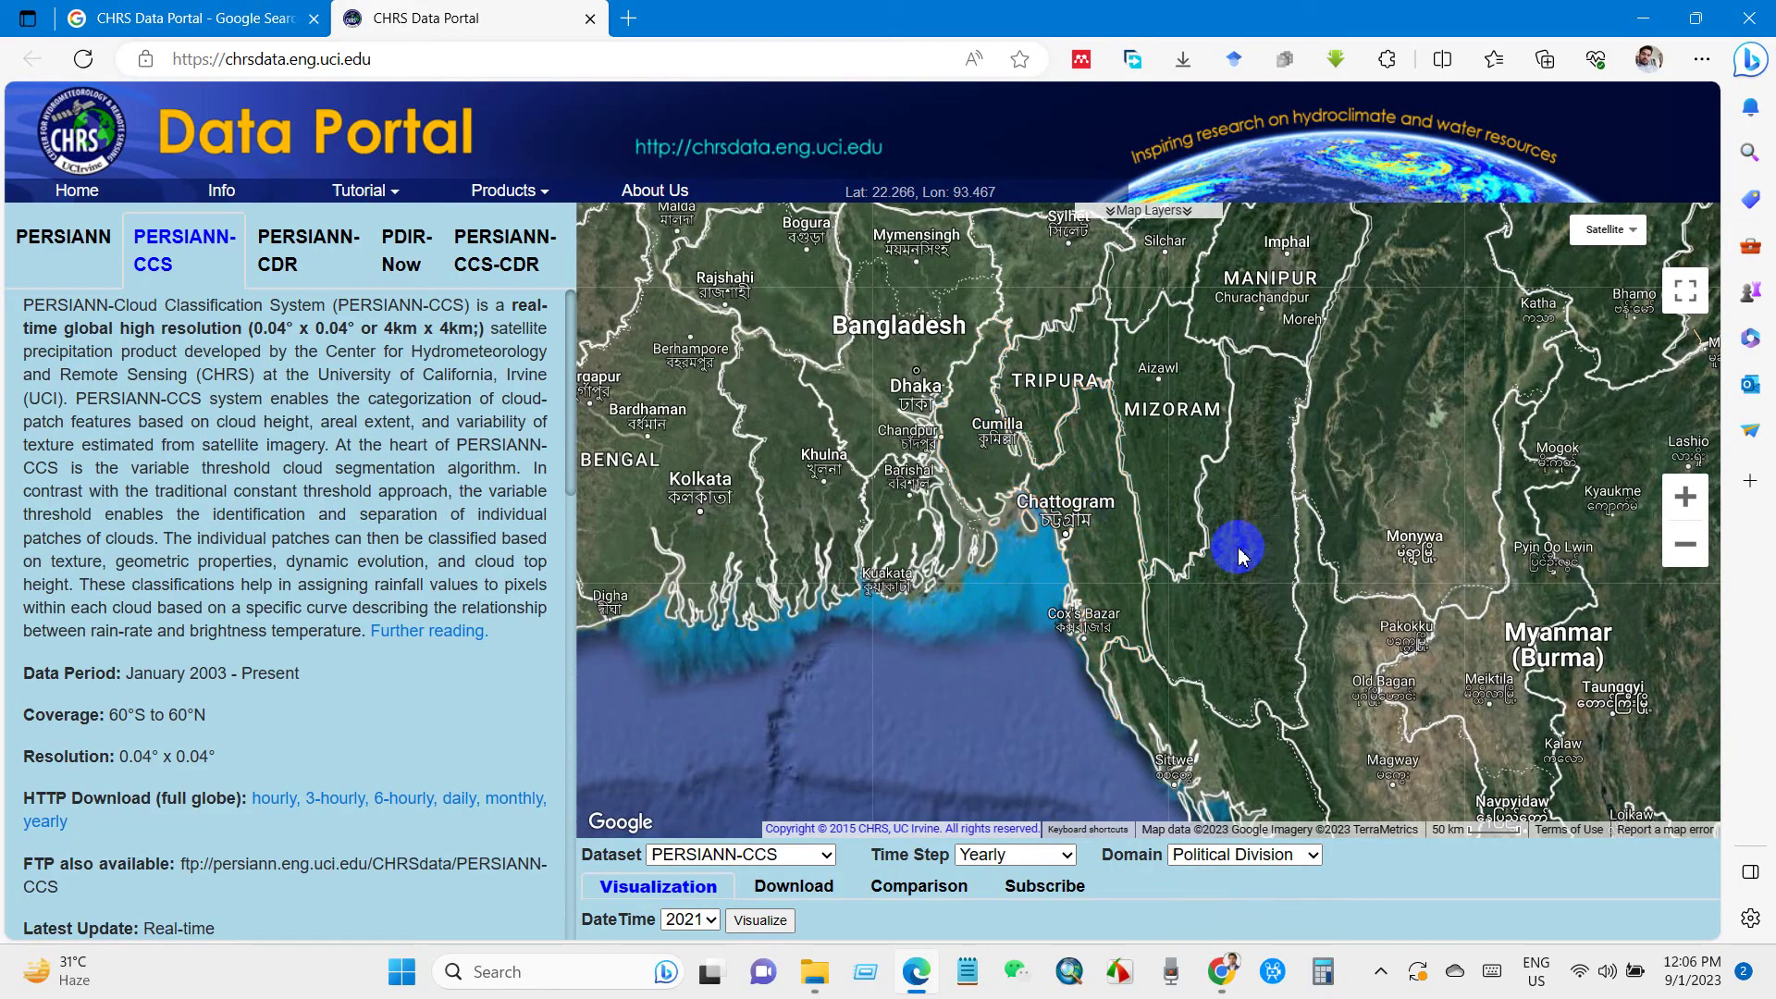
click(1025, 504)
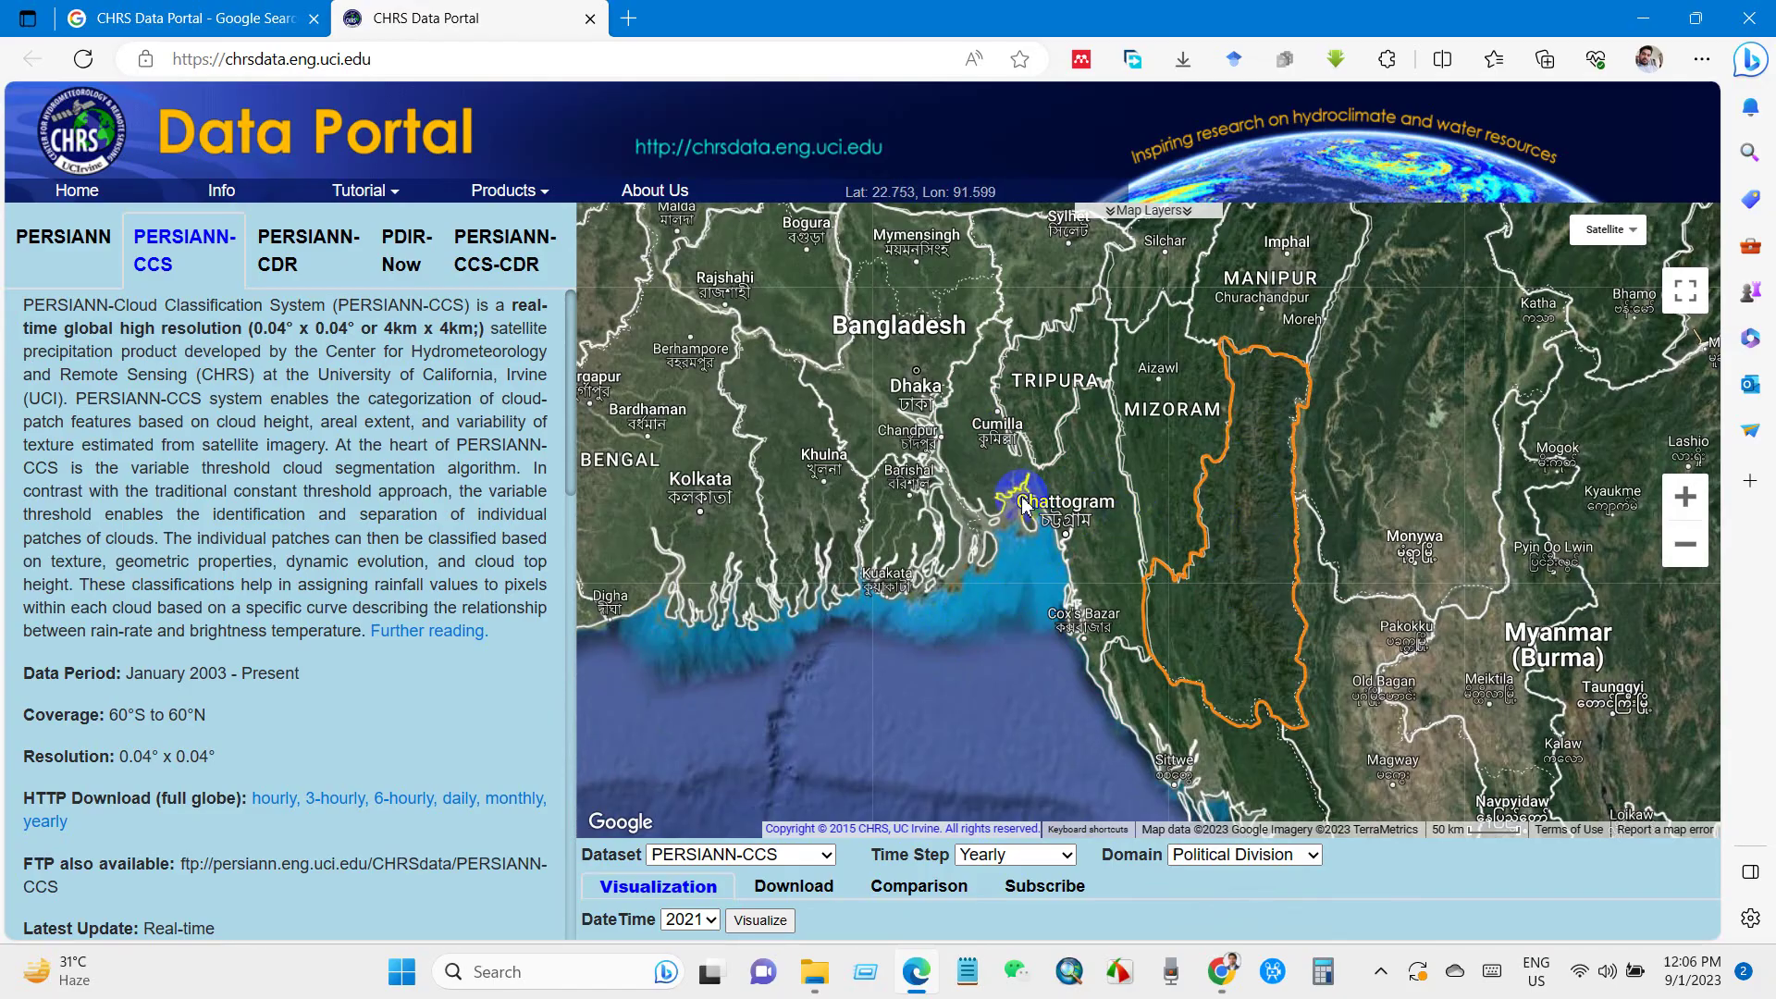
click(1242, 860)
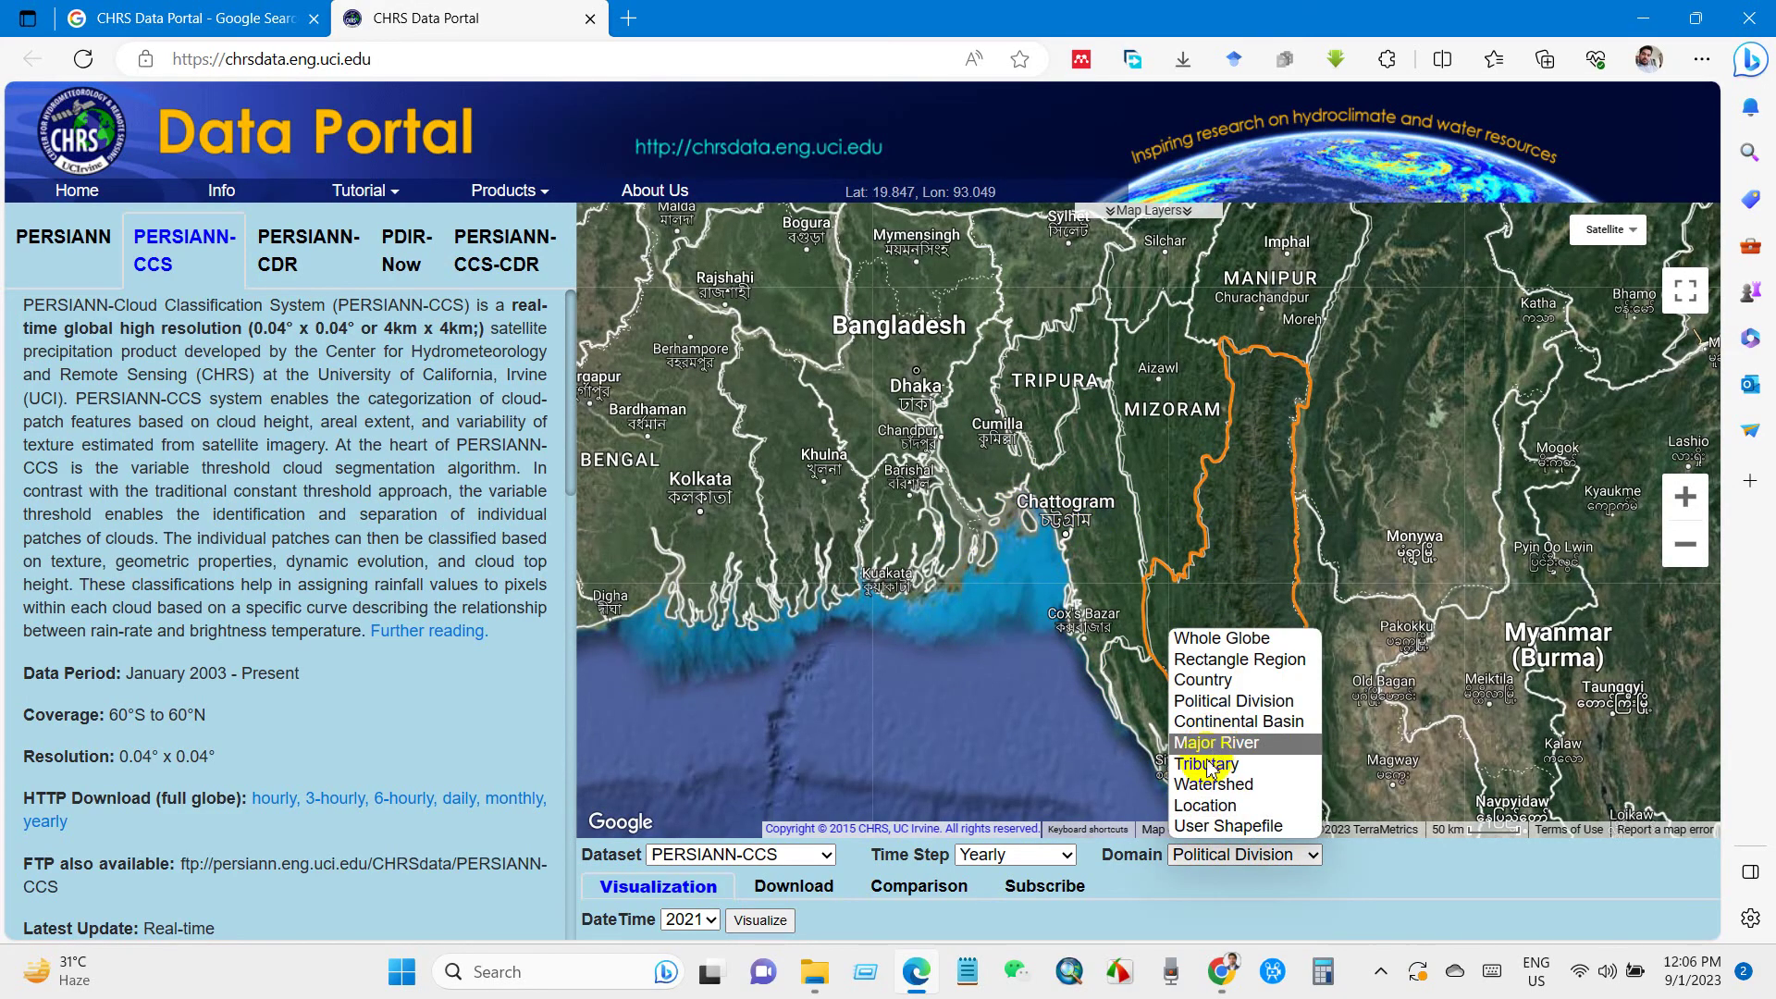
click(1242, 886)
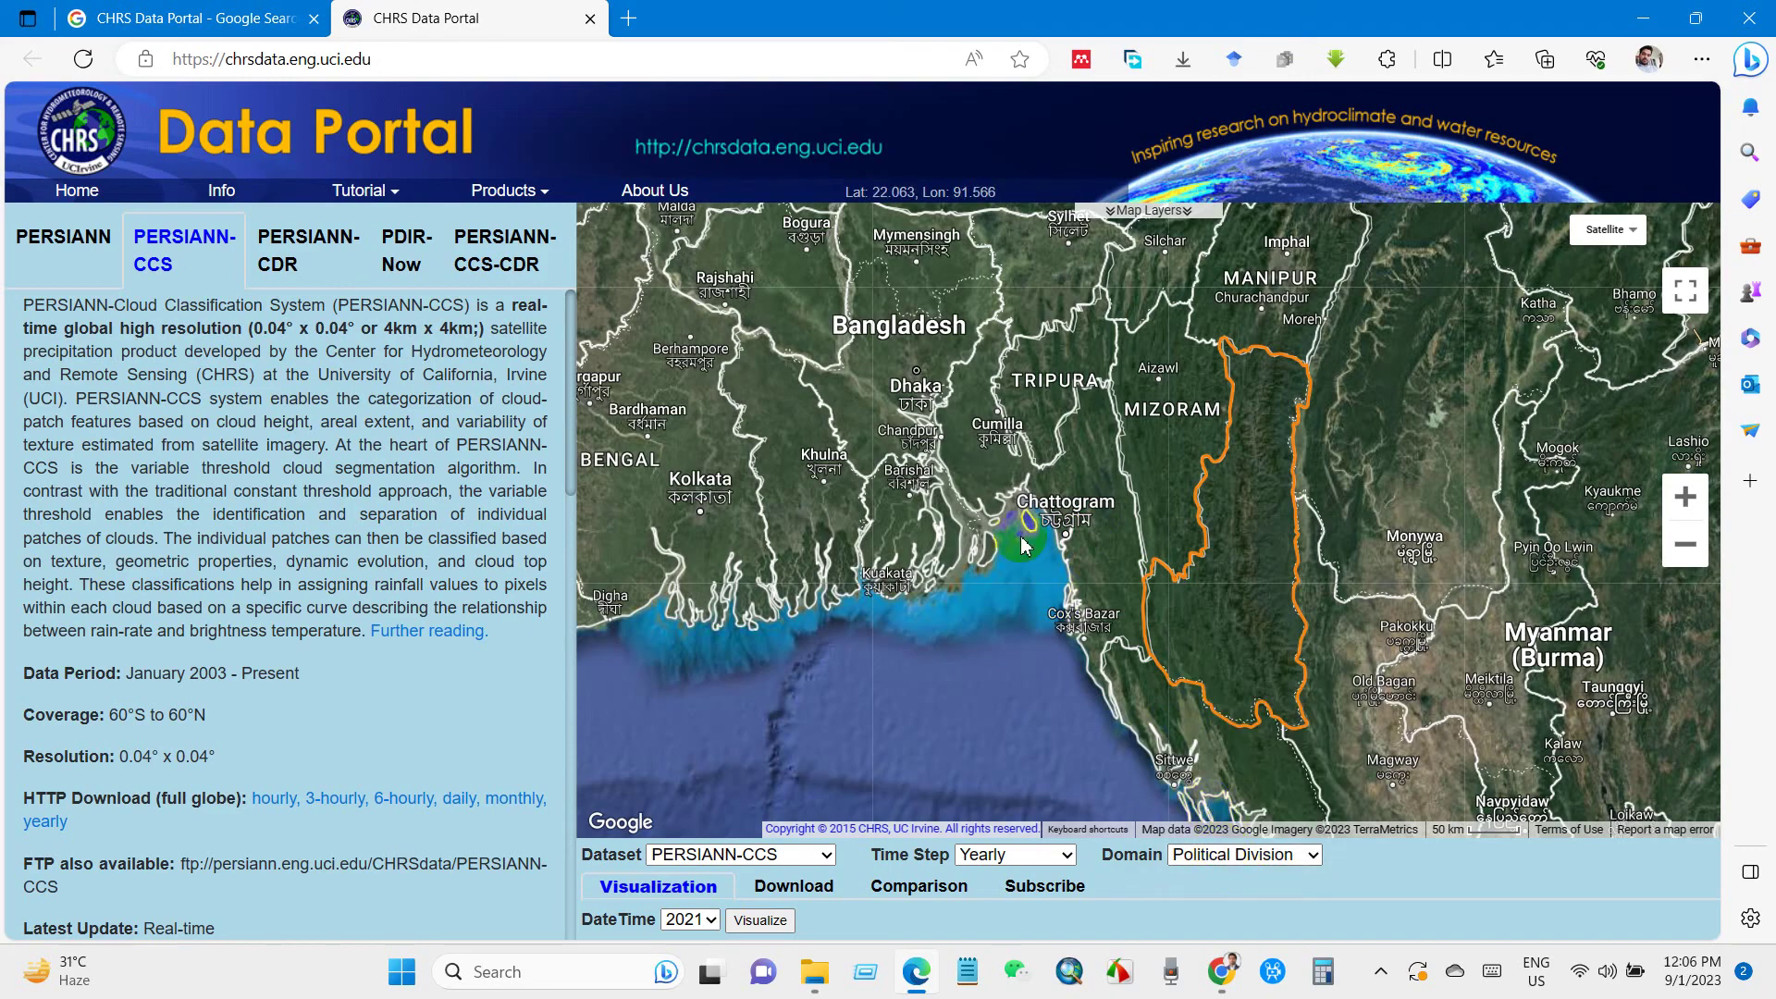
drag(962, 581, 1124, 743)
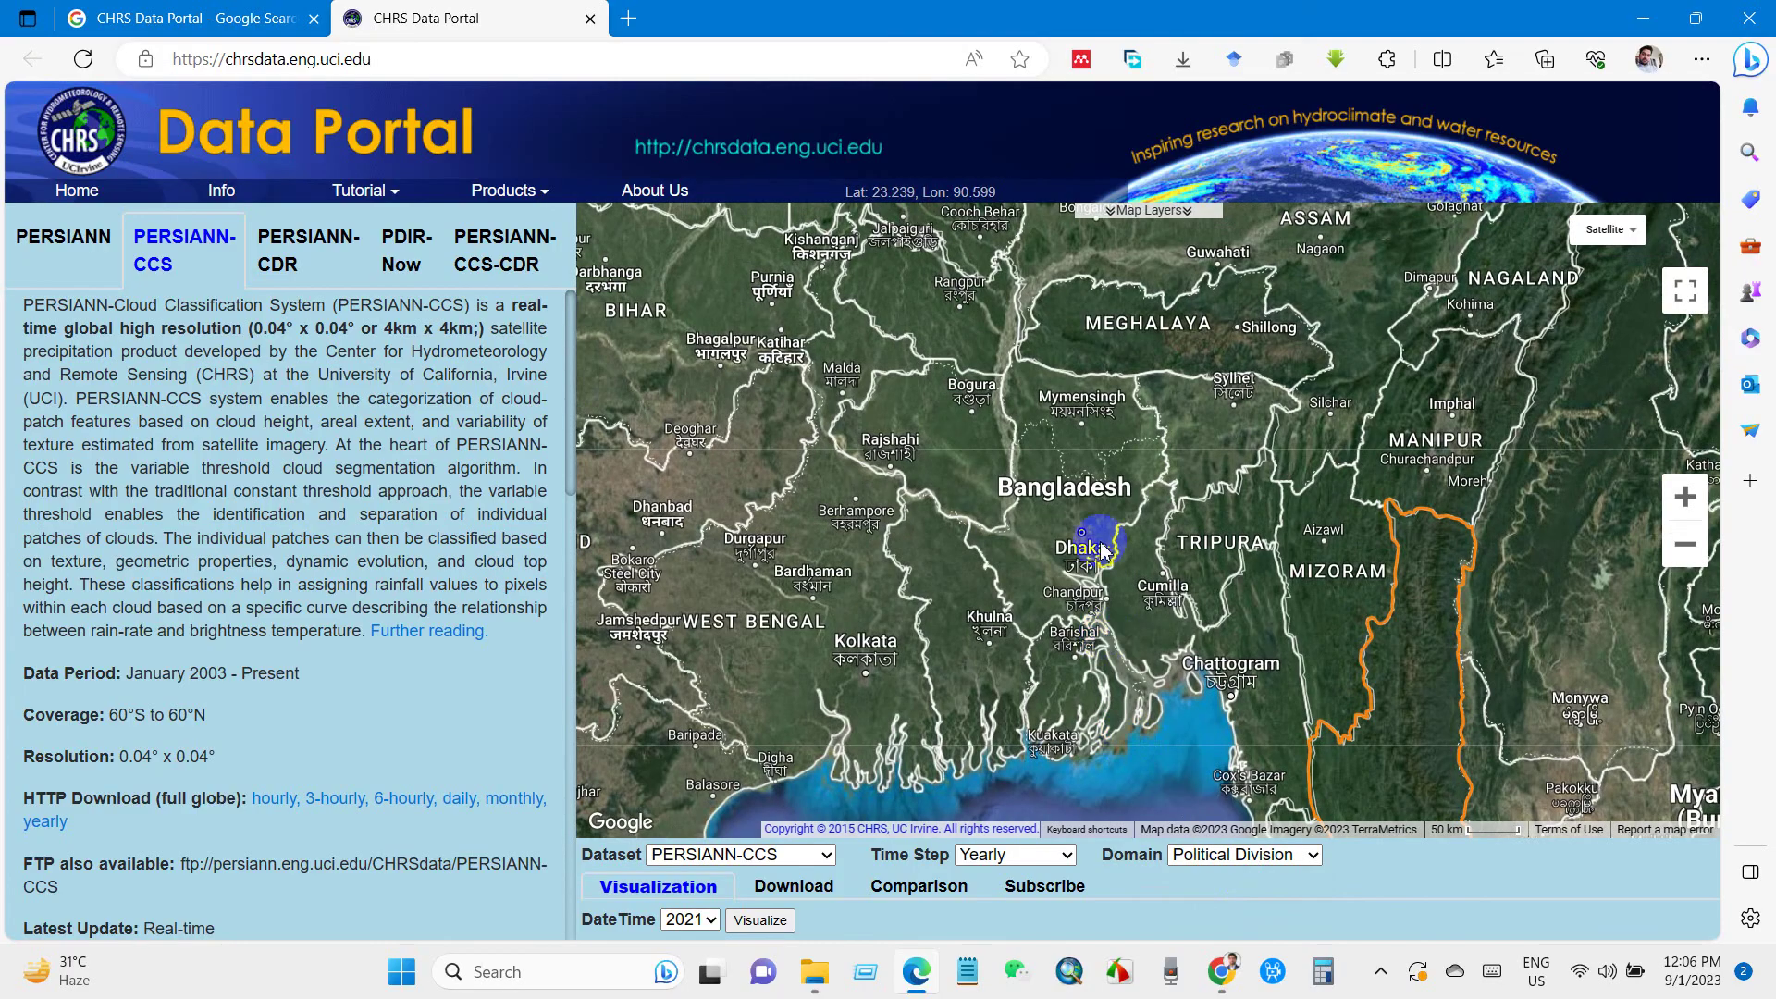
click(1267, 701)
drag(1173, 706, 1038, 546)
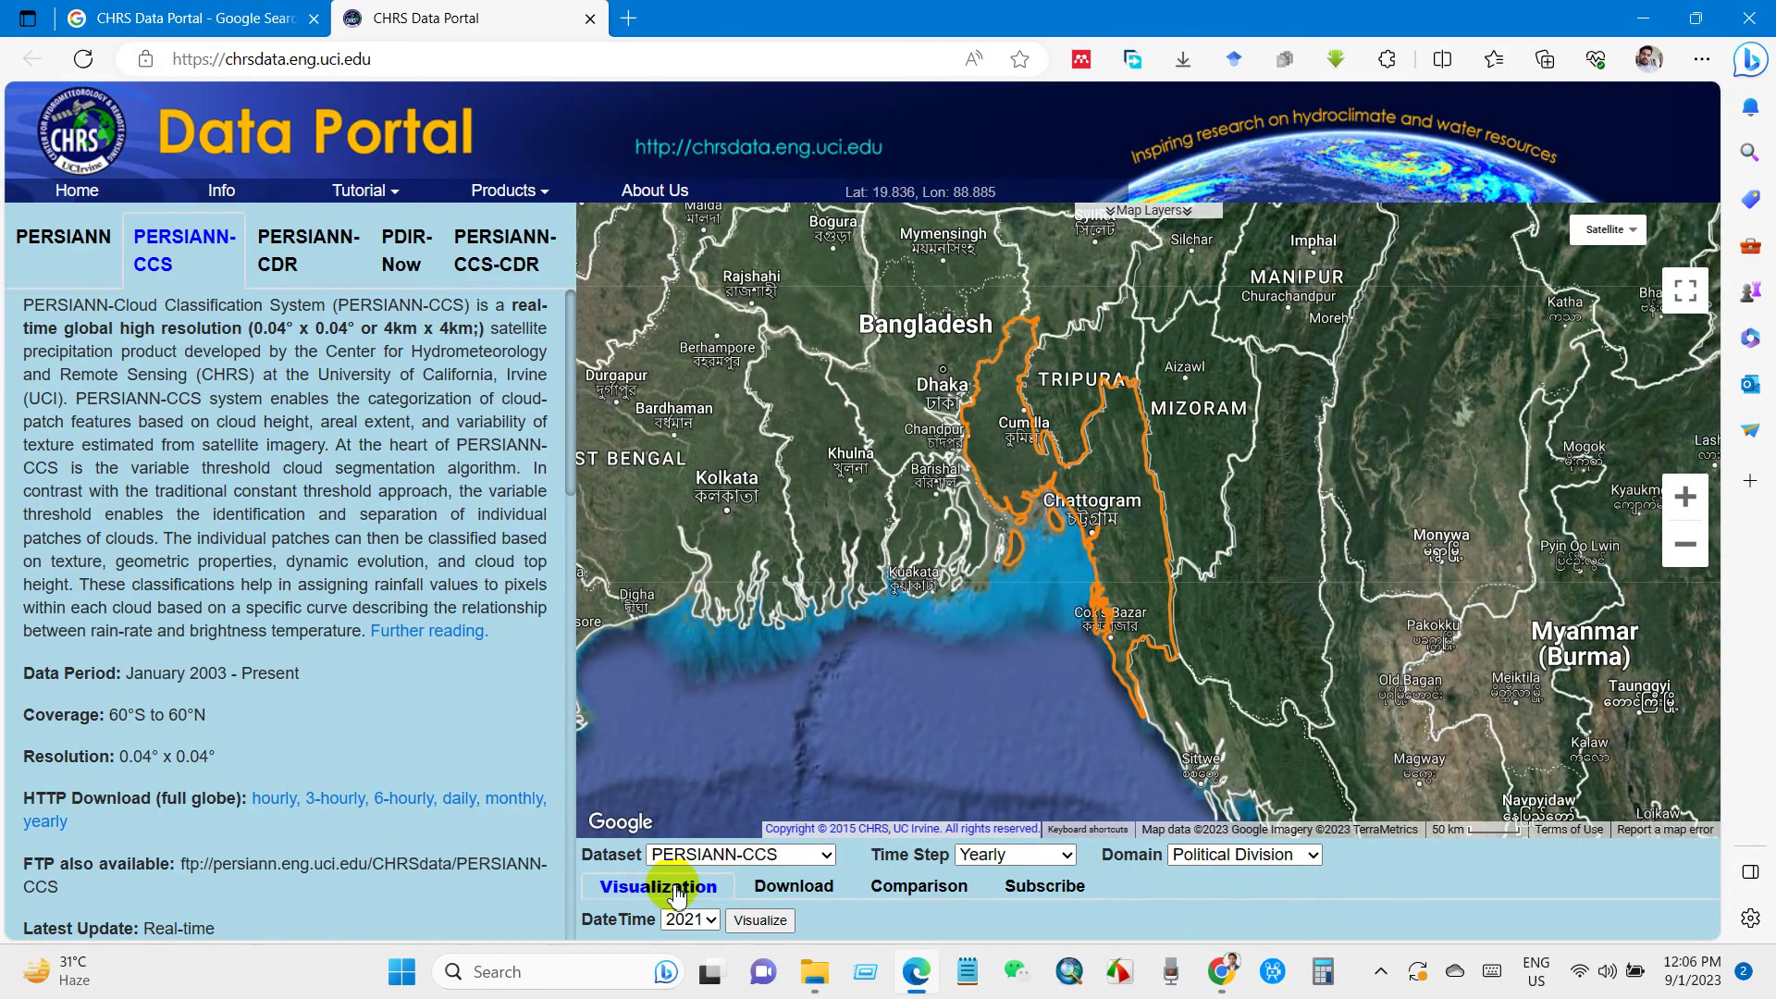
Step: Request yearly rainfall for 2012 to 2021 as Tif files with Zip compression
click(805, 894)
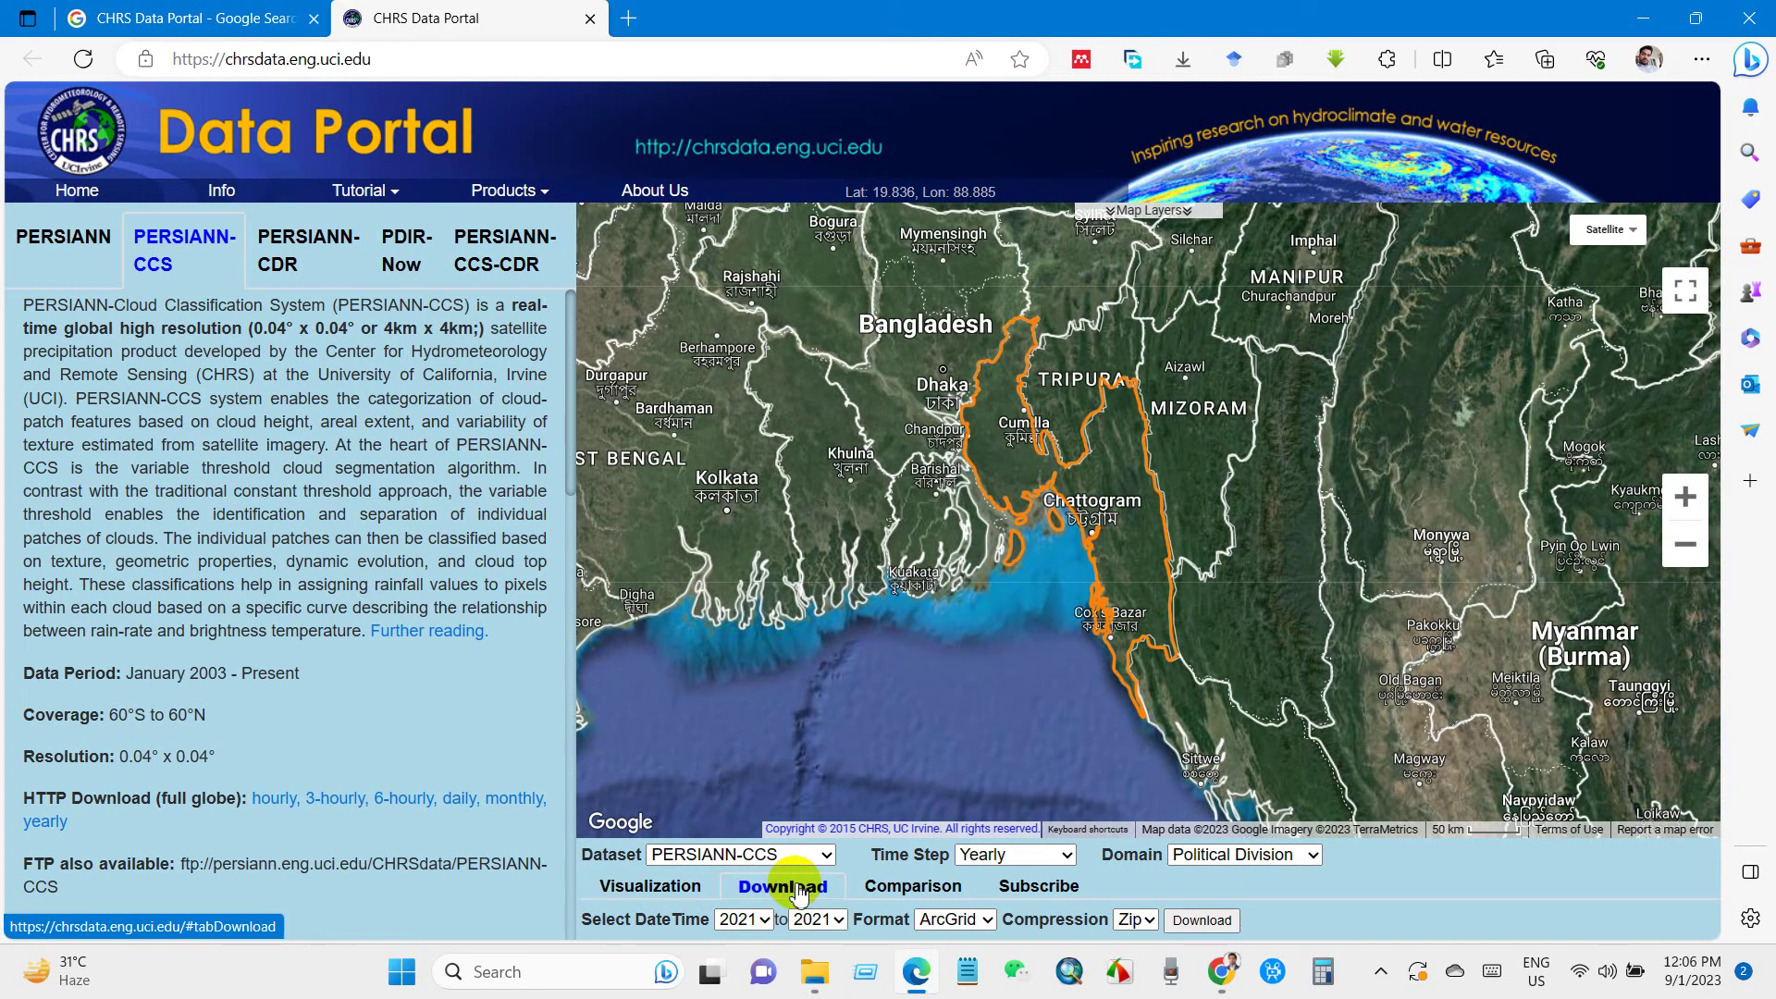
click(764, 919)
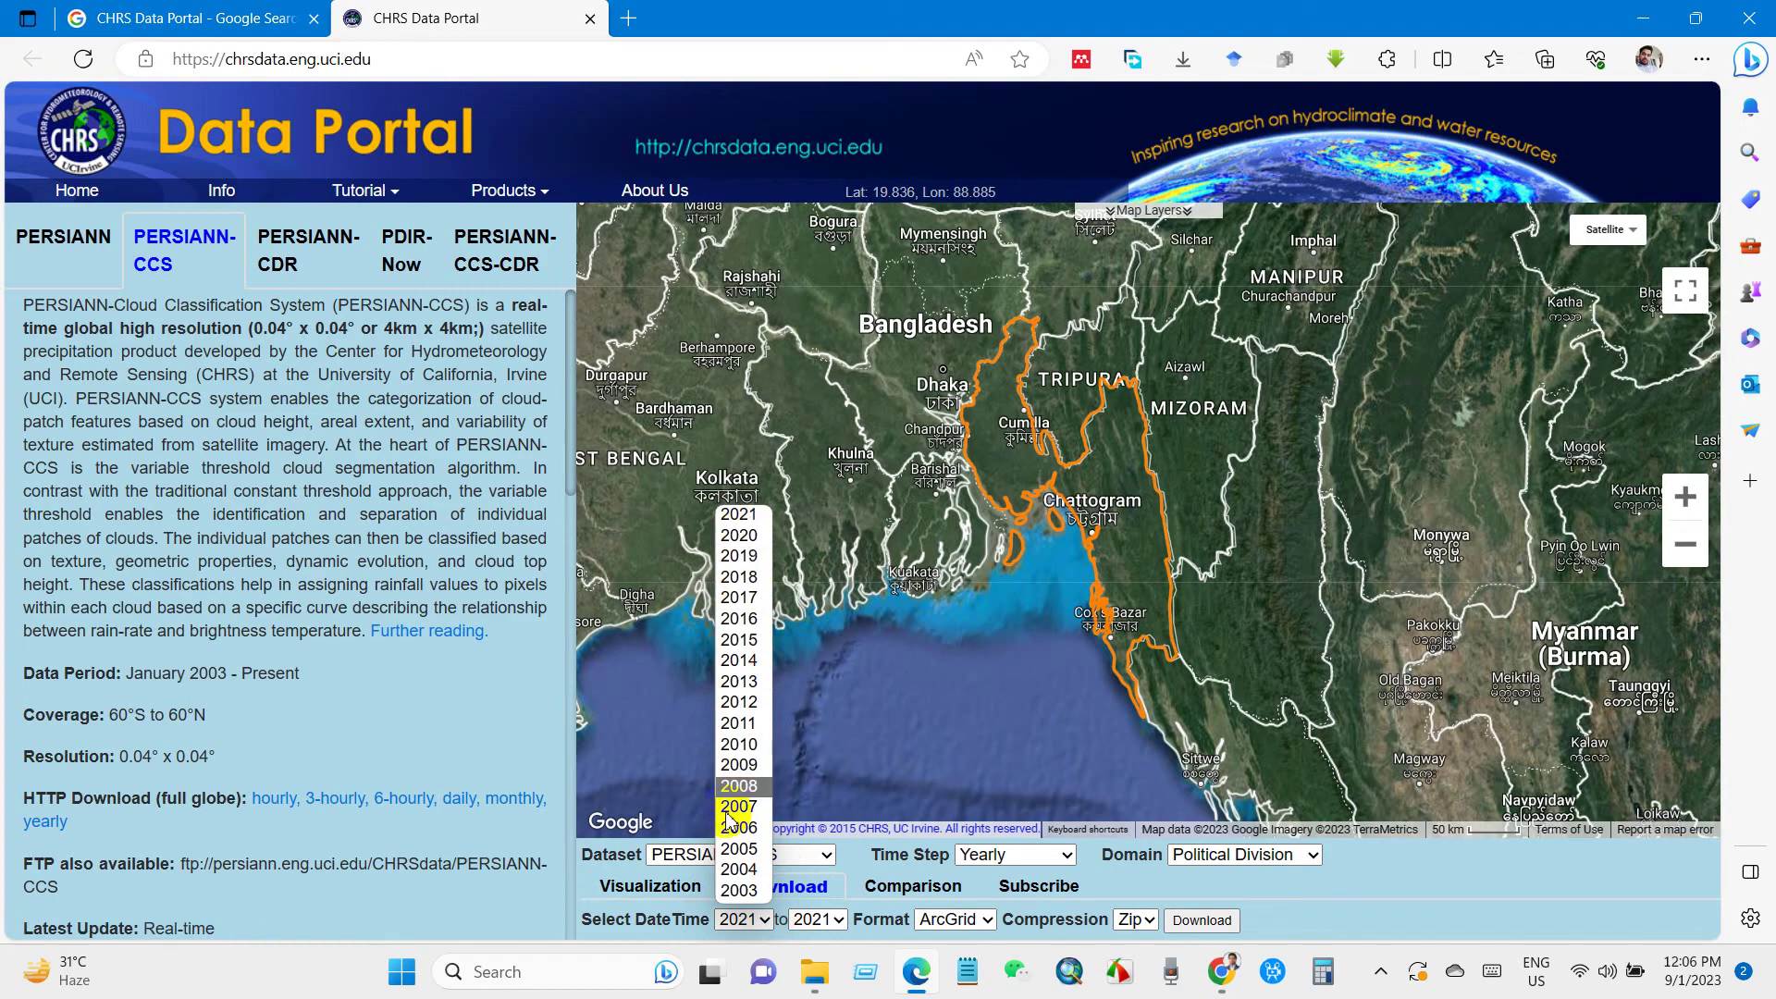
click(749, 703)
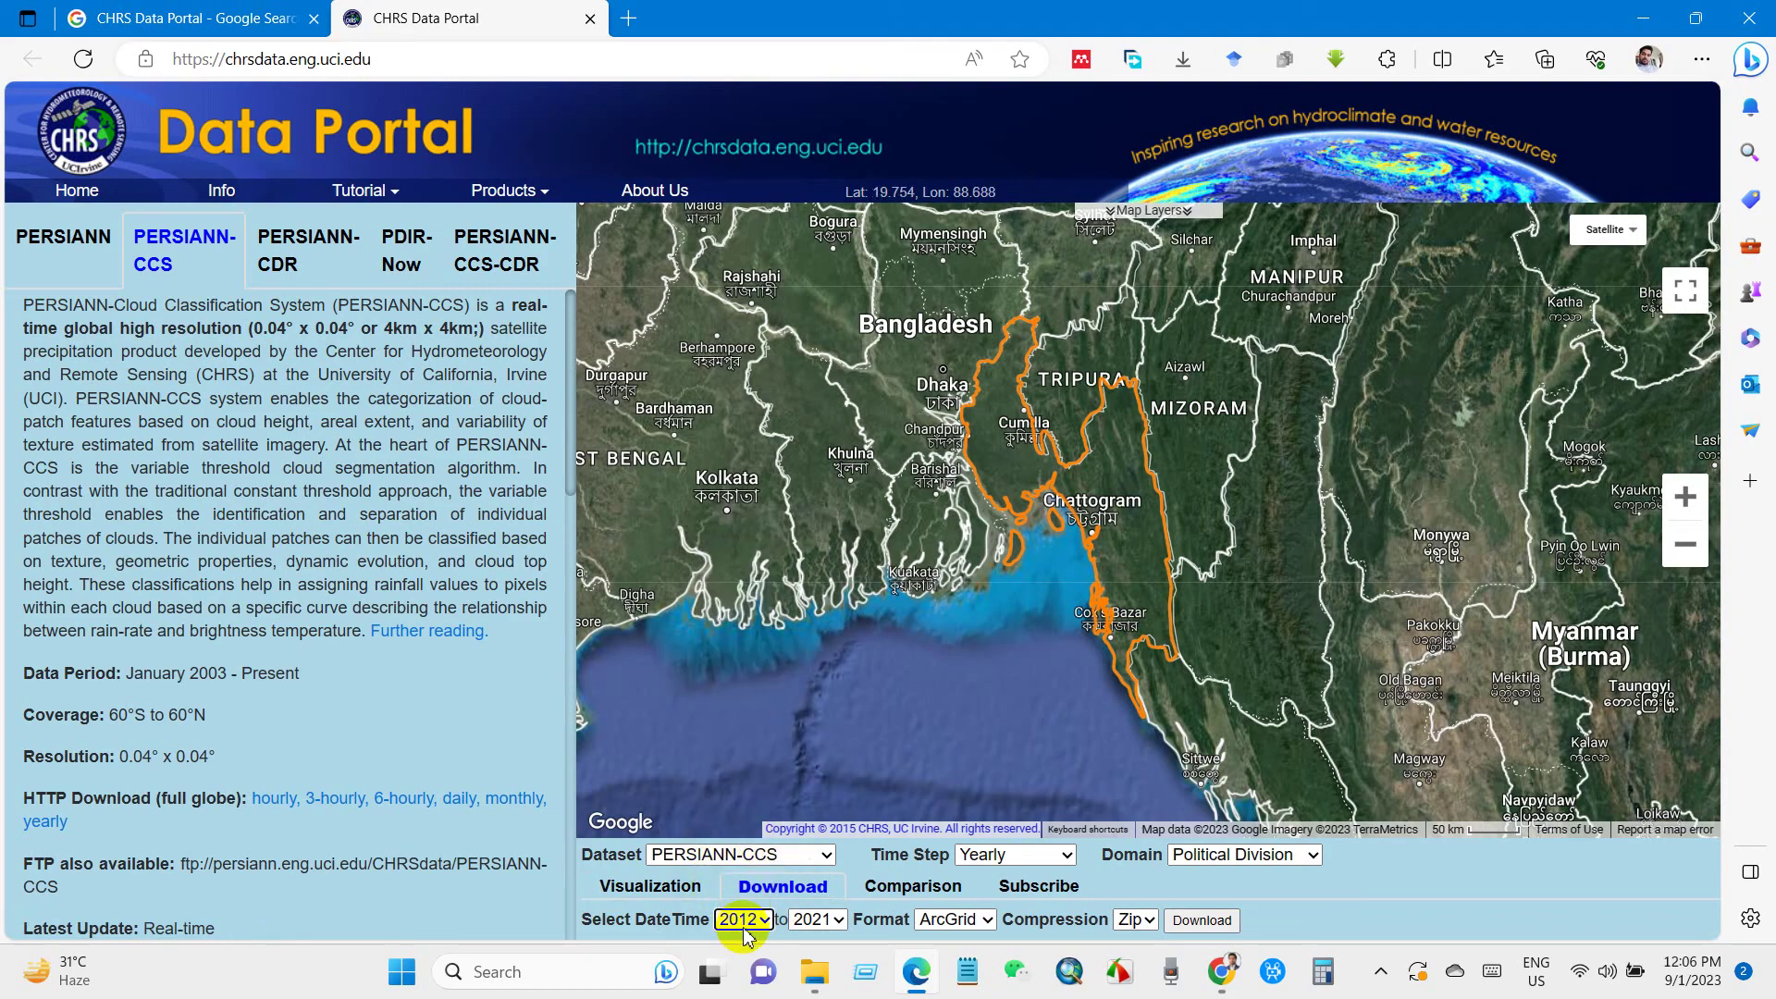
click(833, 921)
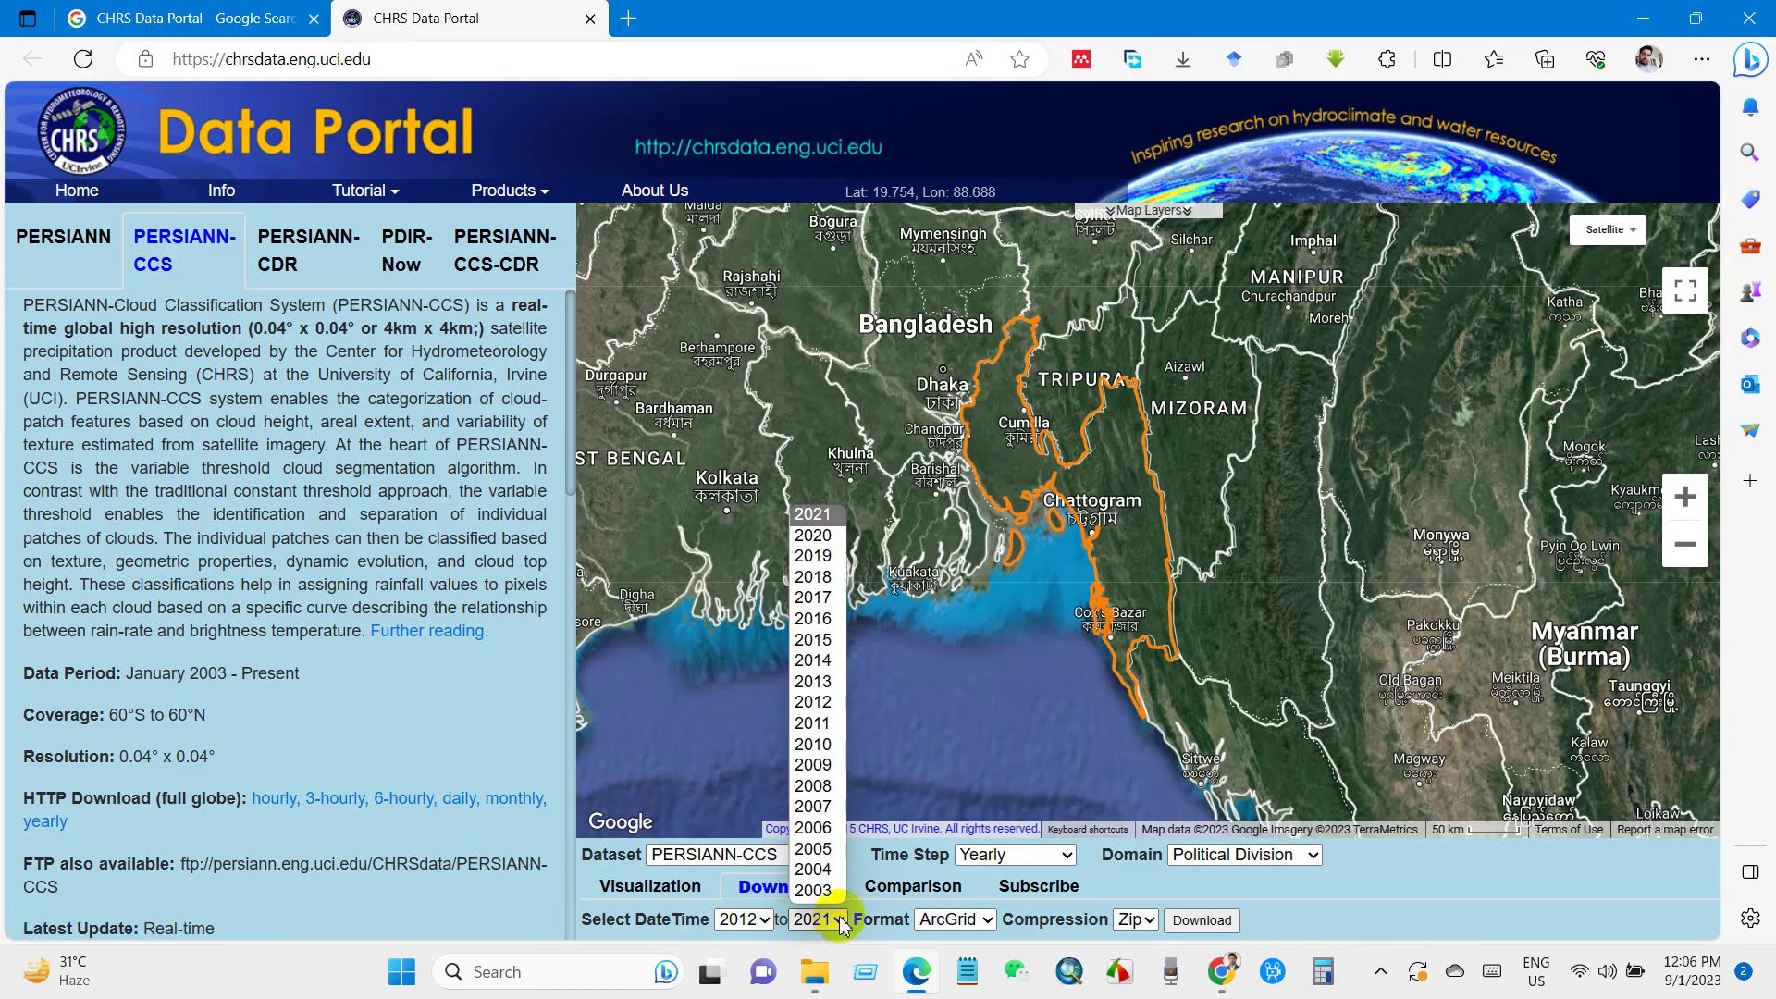
click(829, 522)
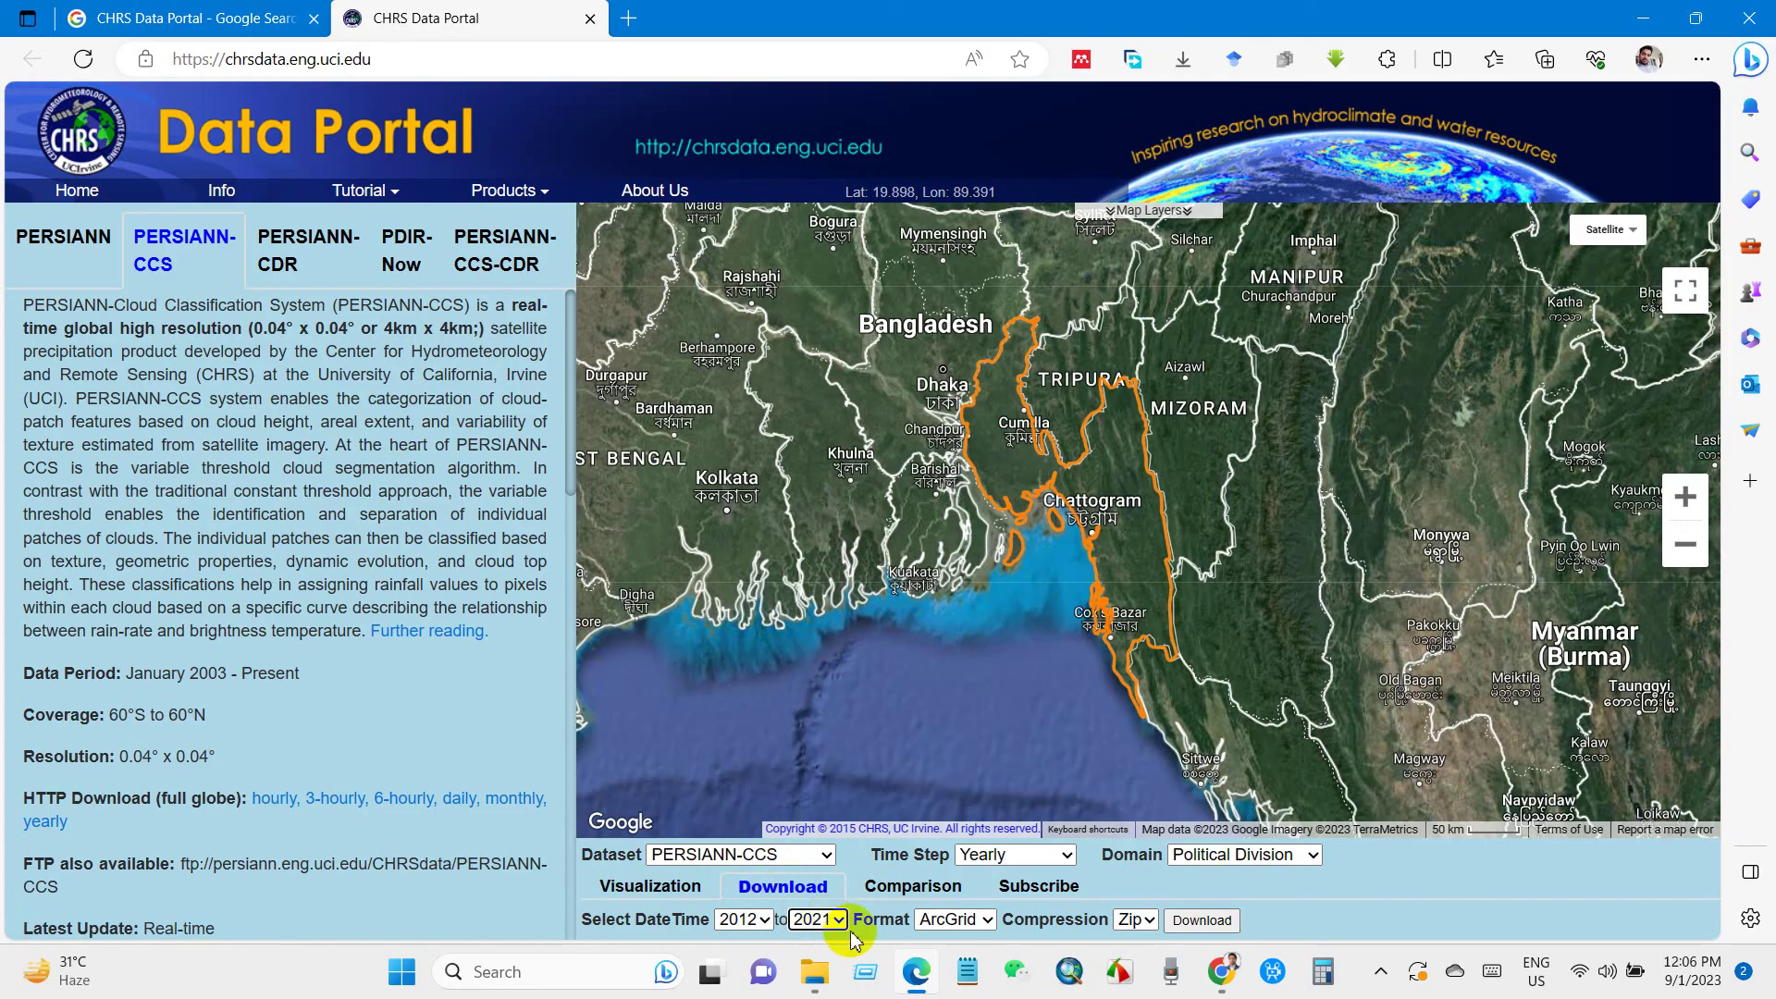
click(960, 925)
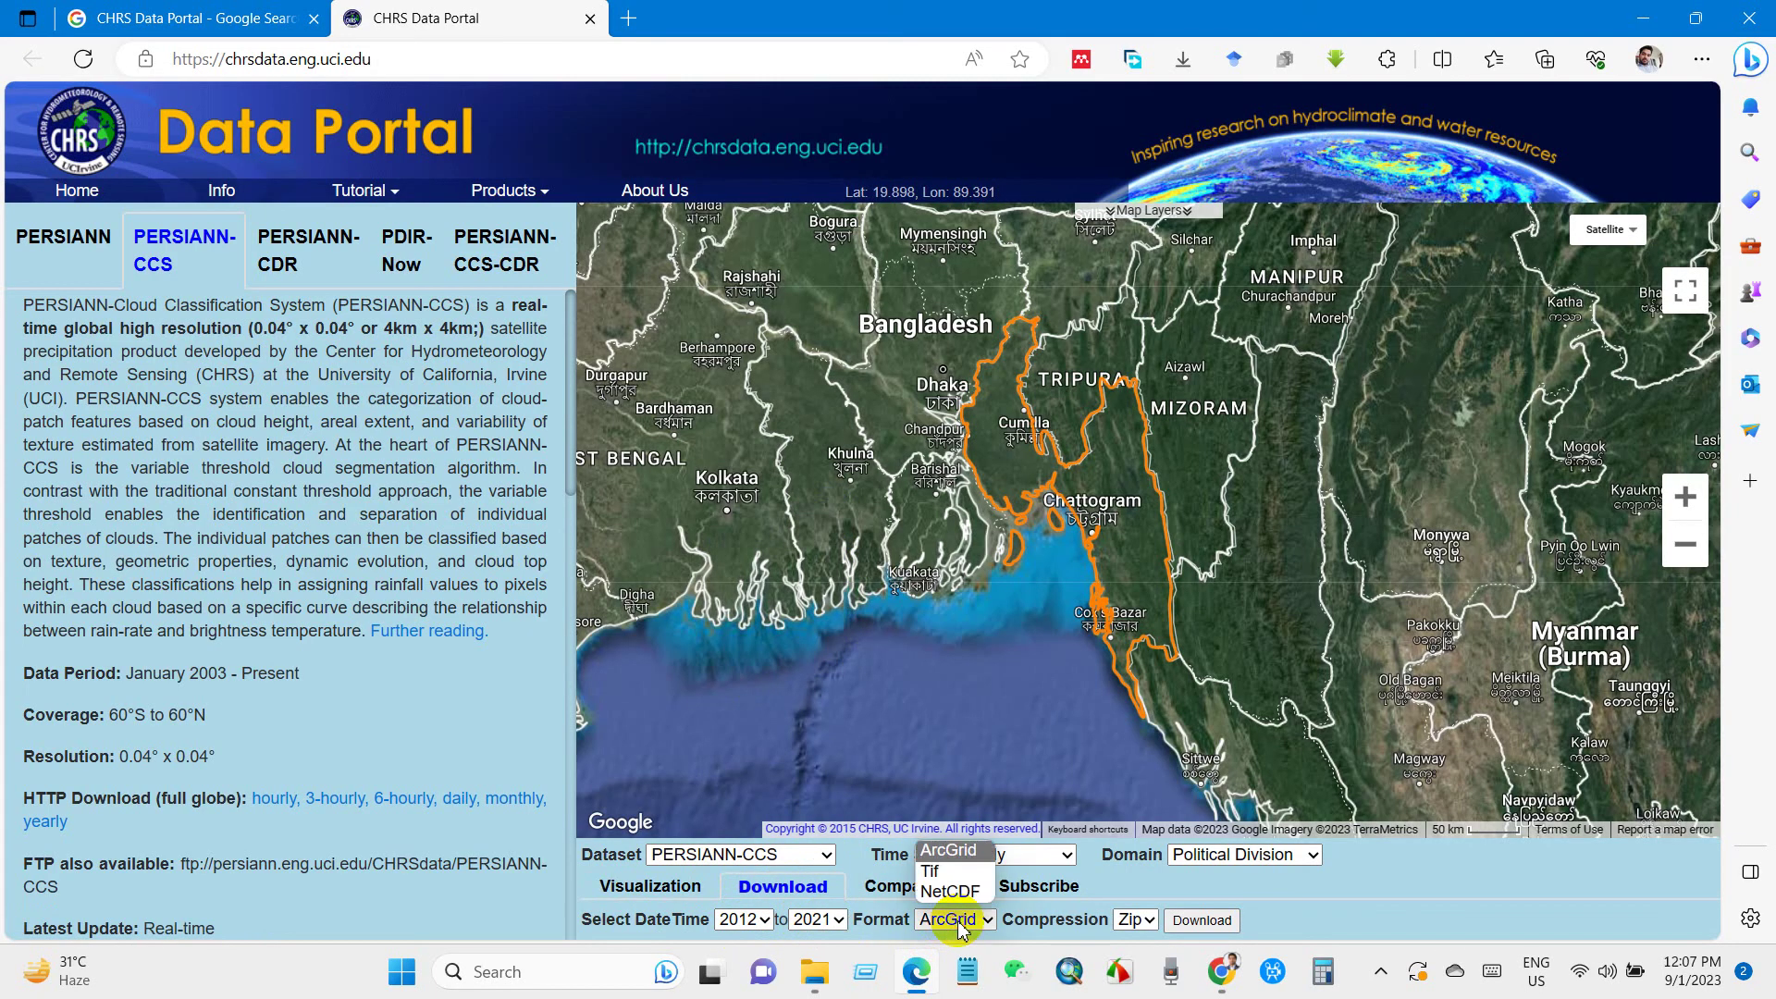
click(932, 874)
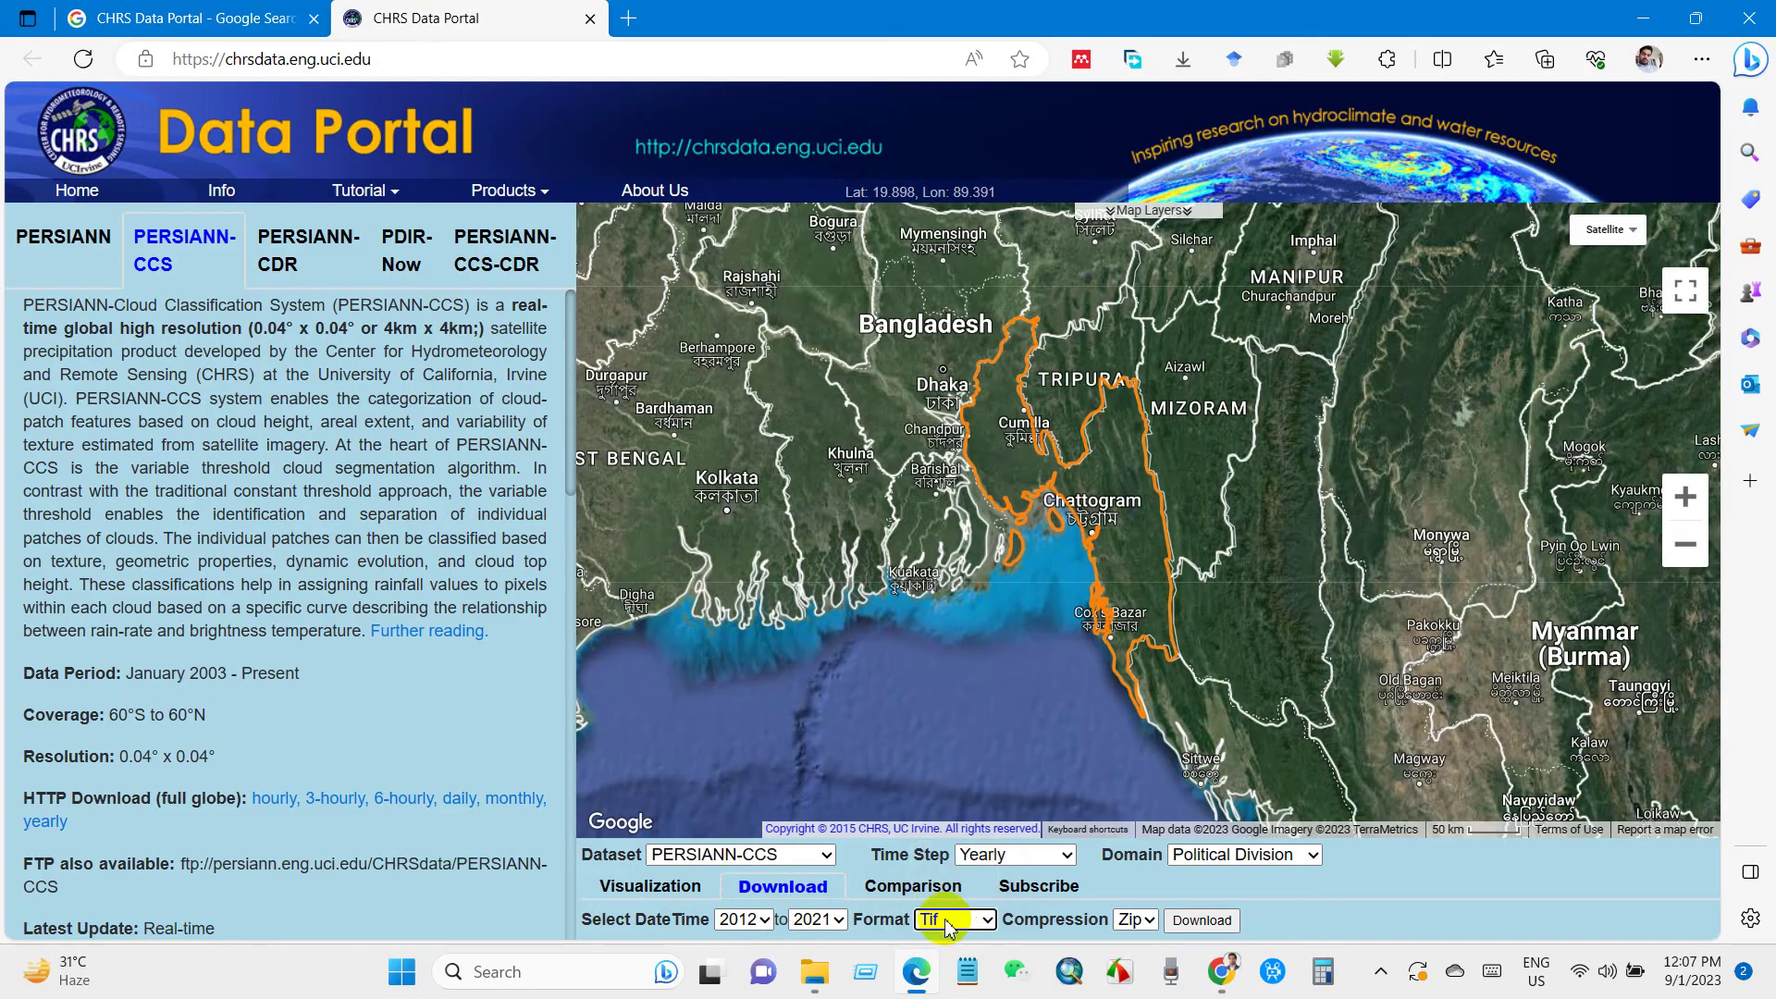
click(1151, 922)
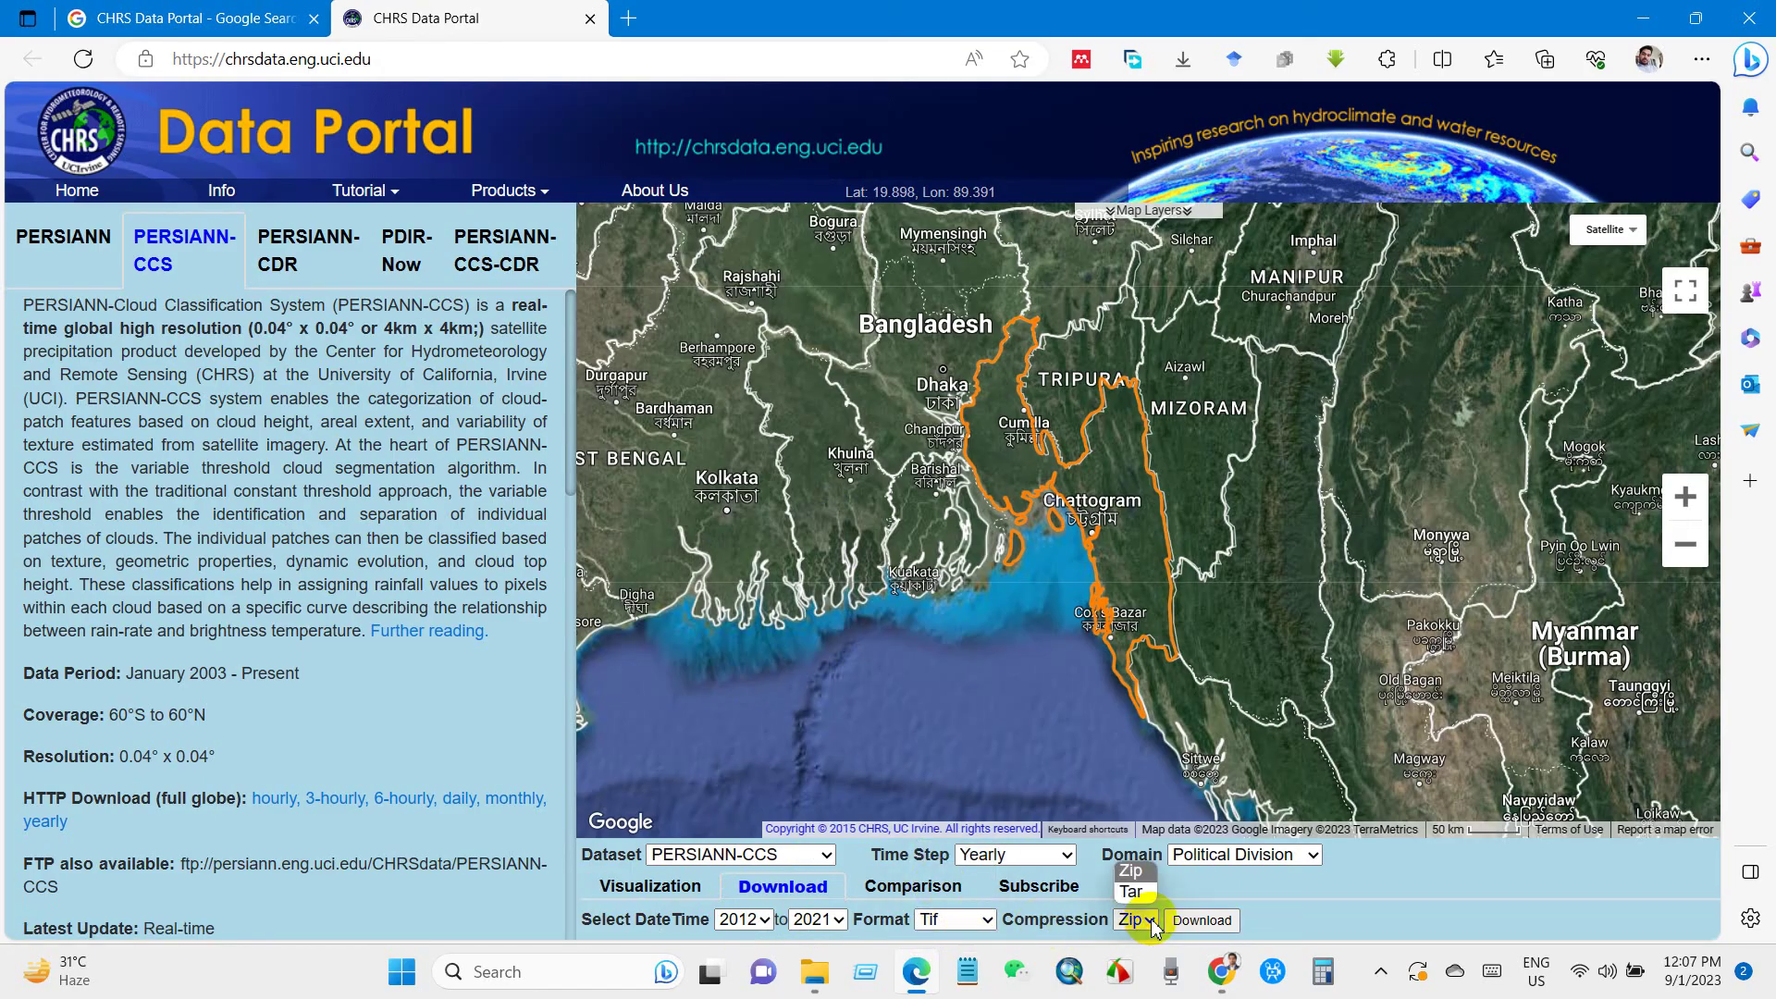
click(1130, 870)
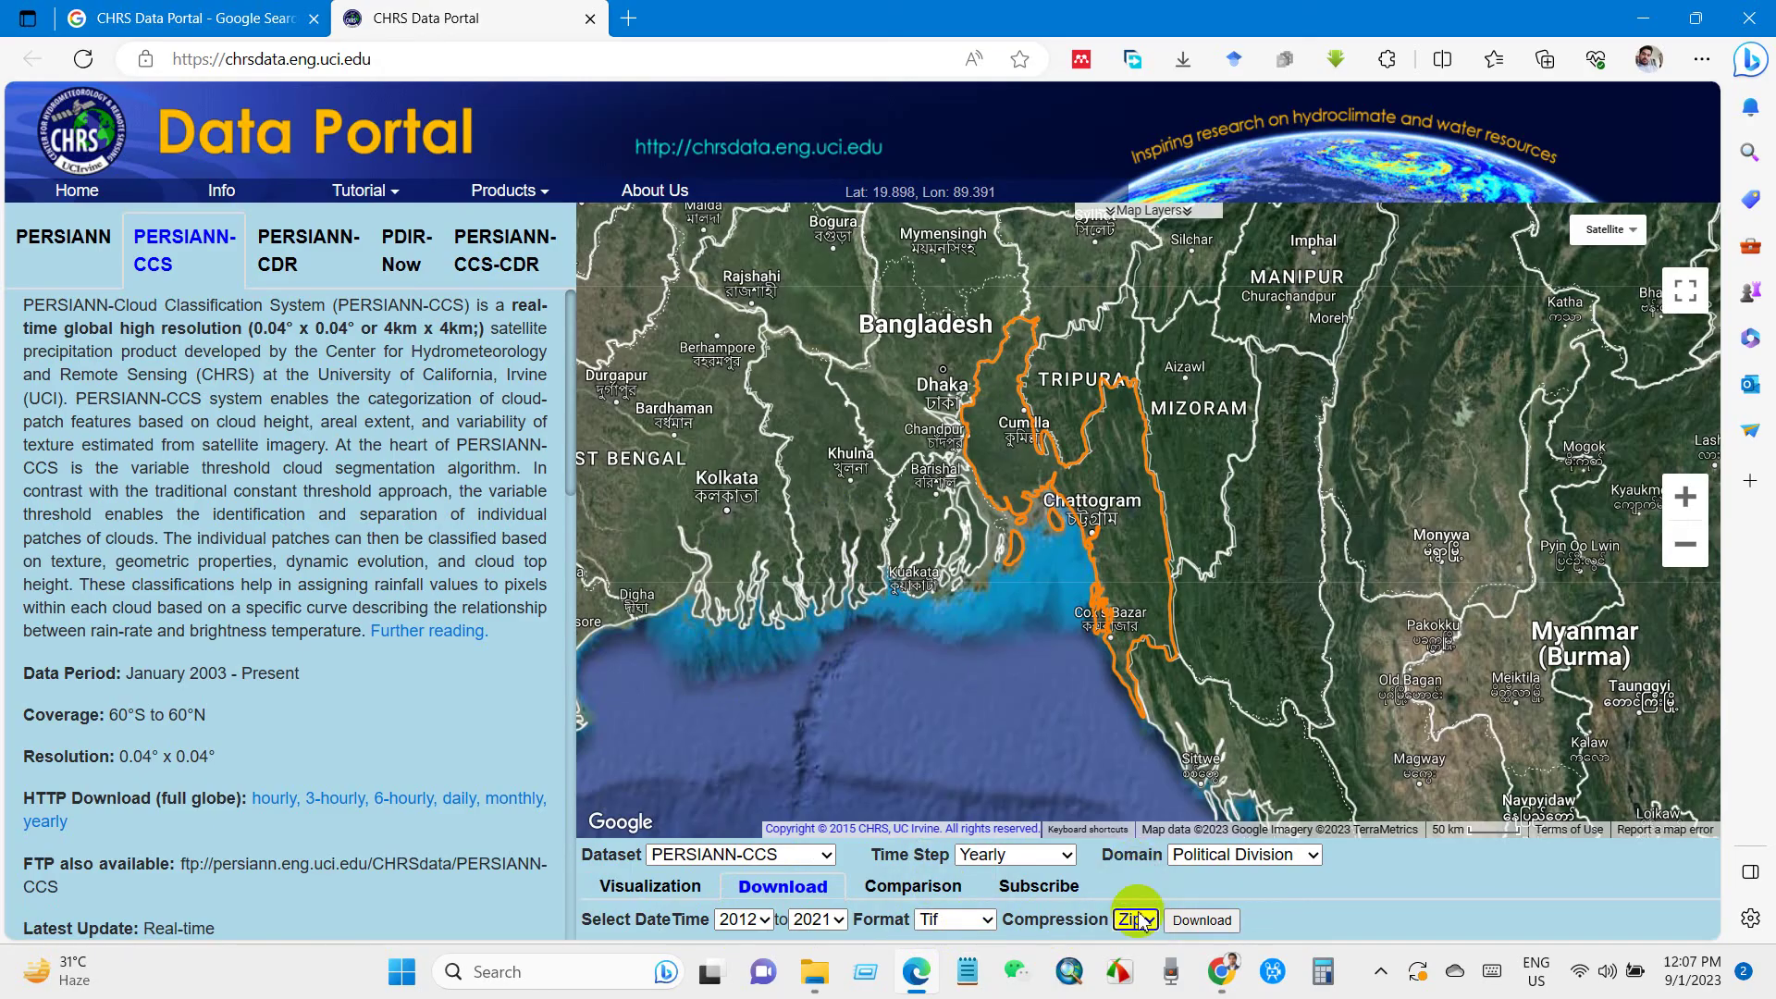
click(1203, 921)
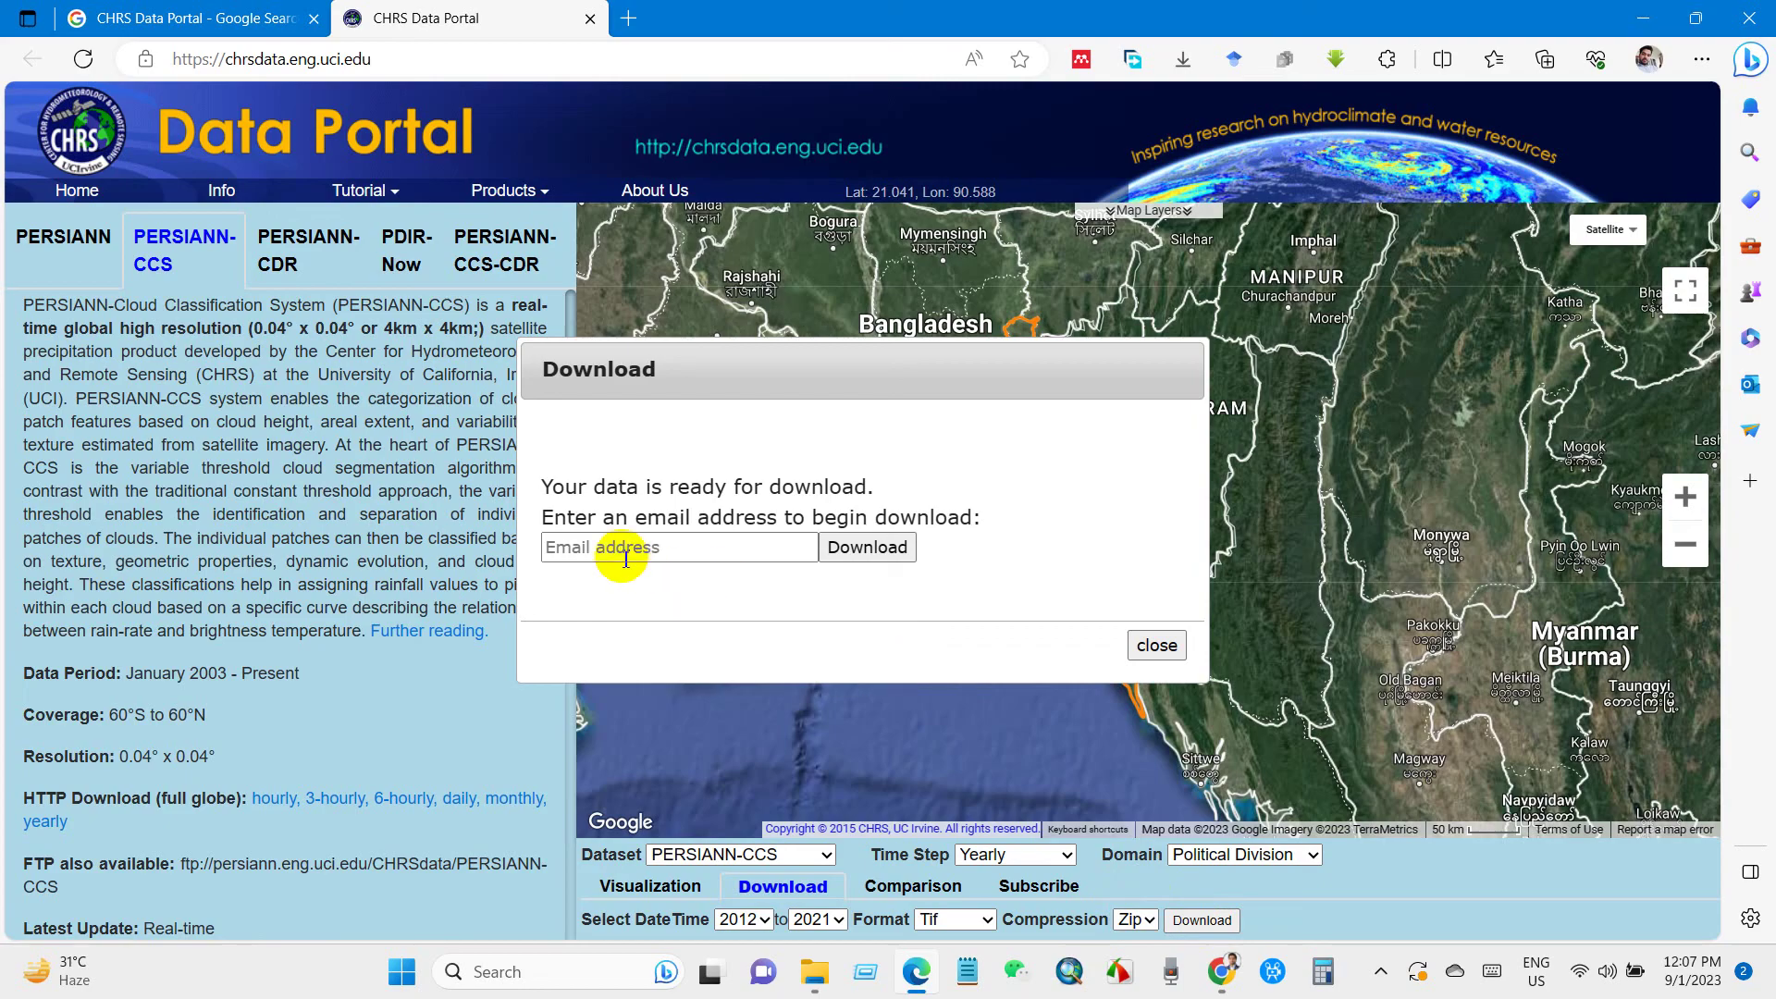
click(618, 549)
click(652, 199)
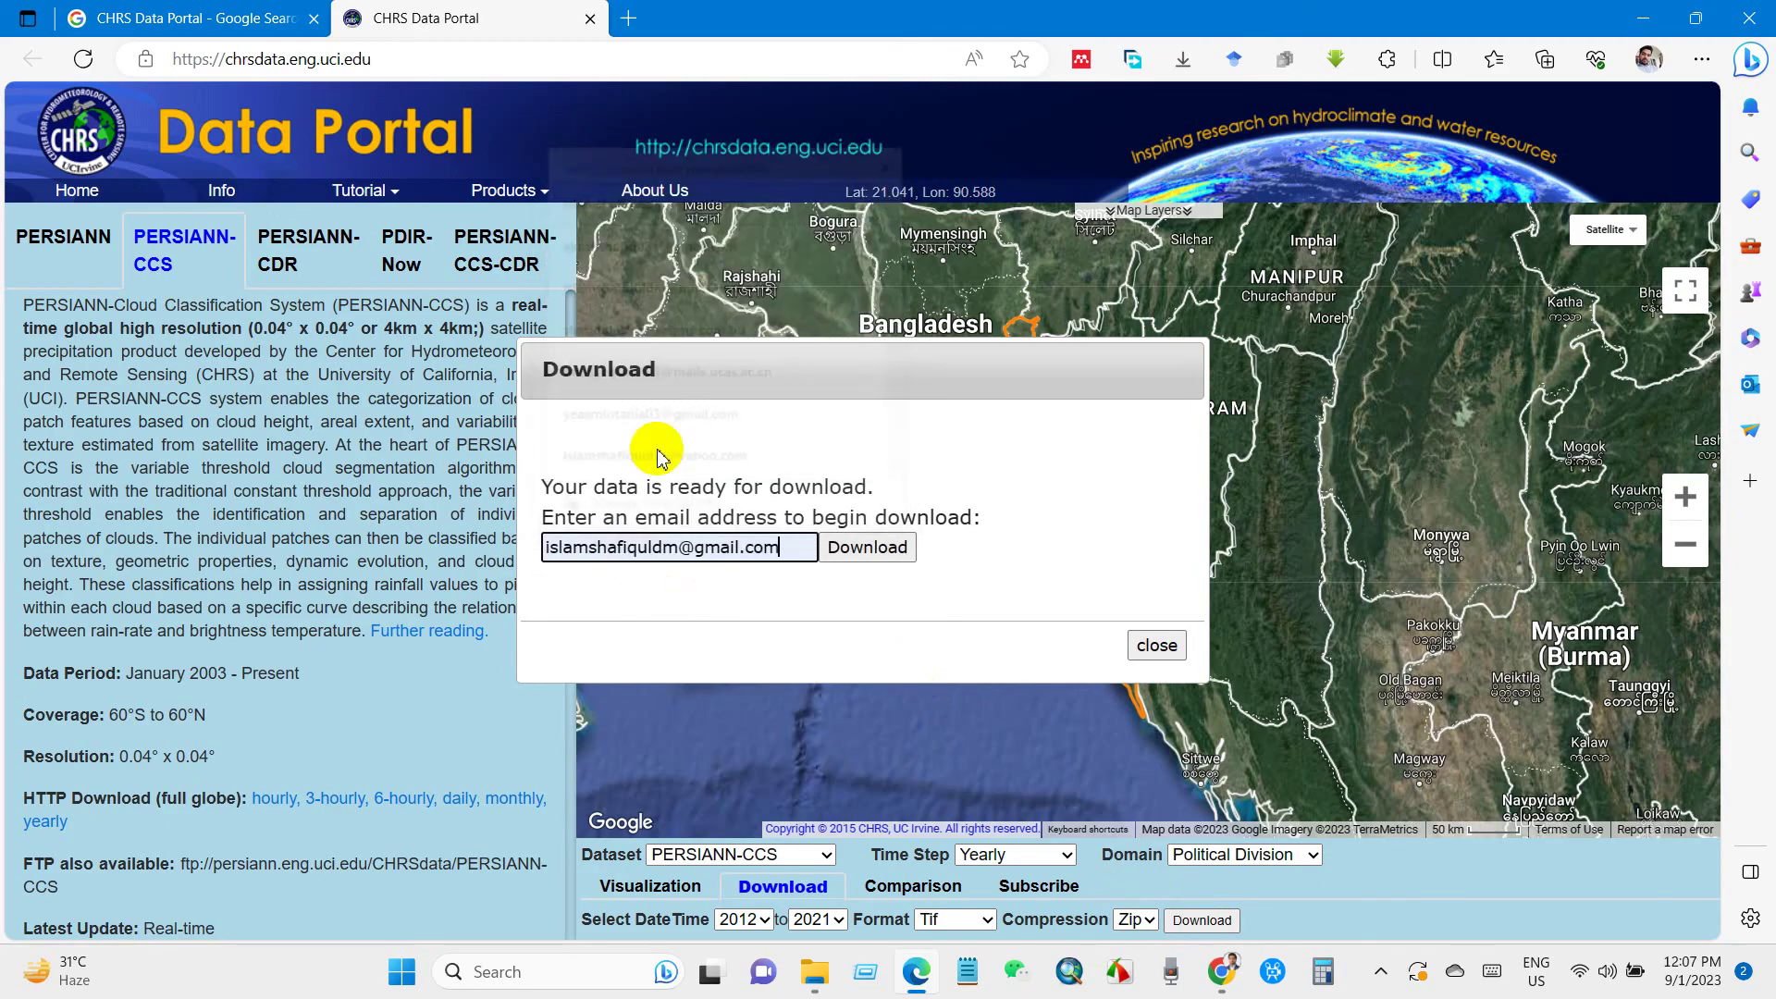
click(630, 582)
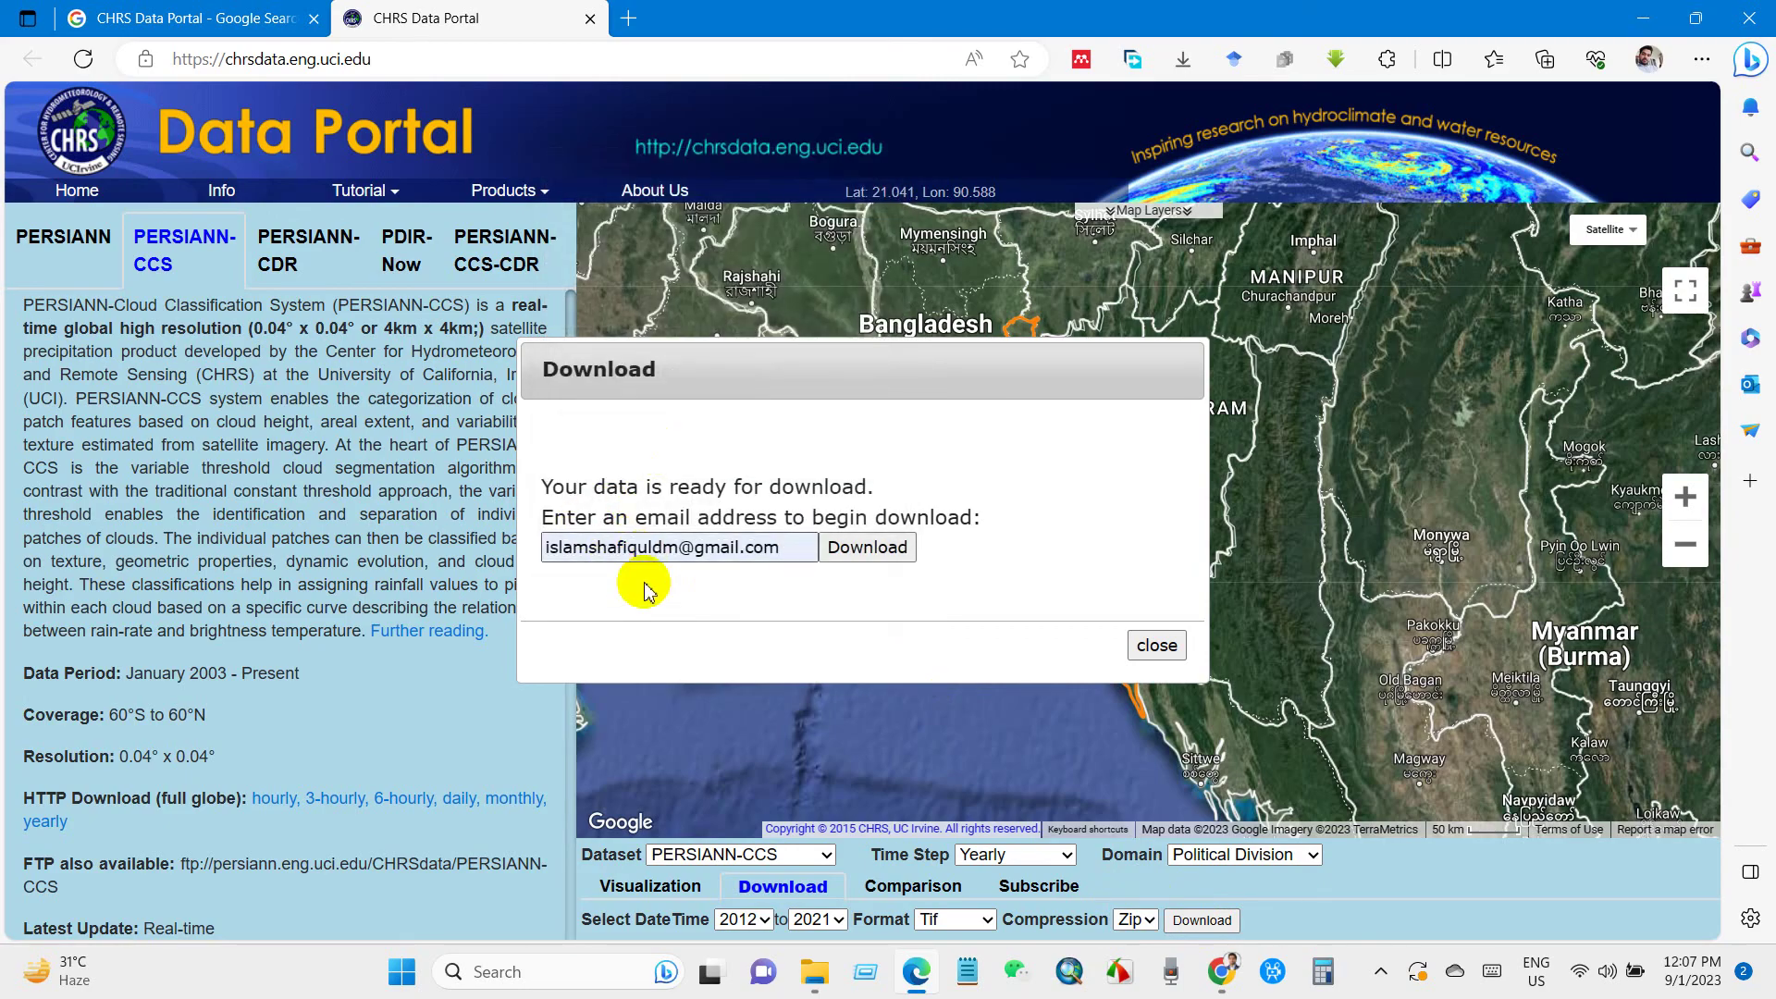
click(866, 548)
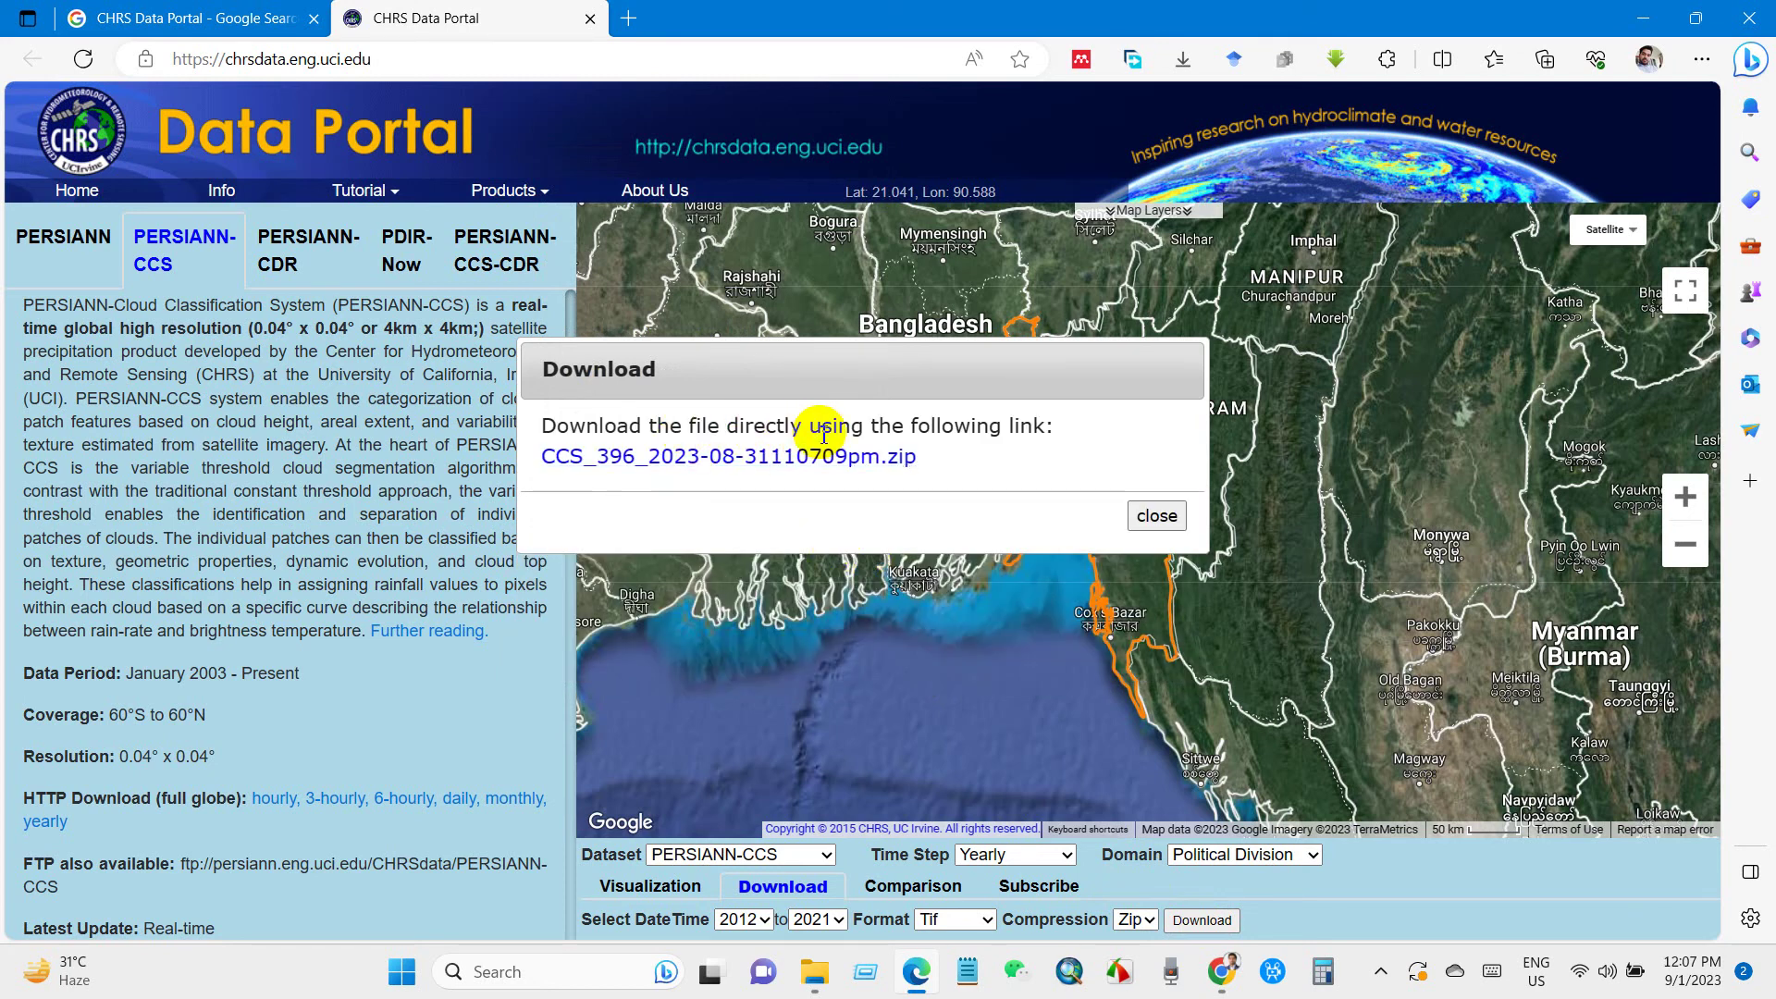
click(743, 460)
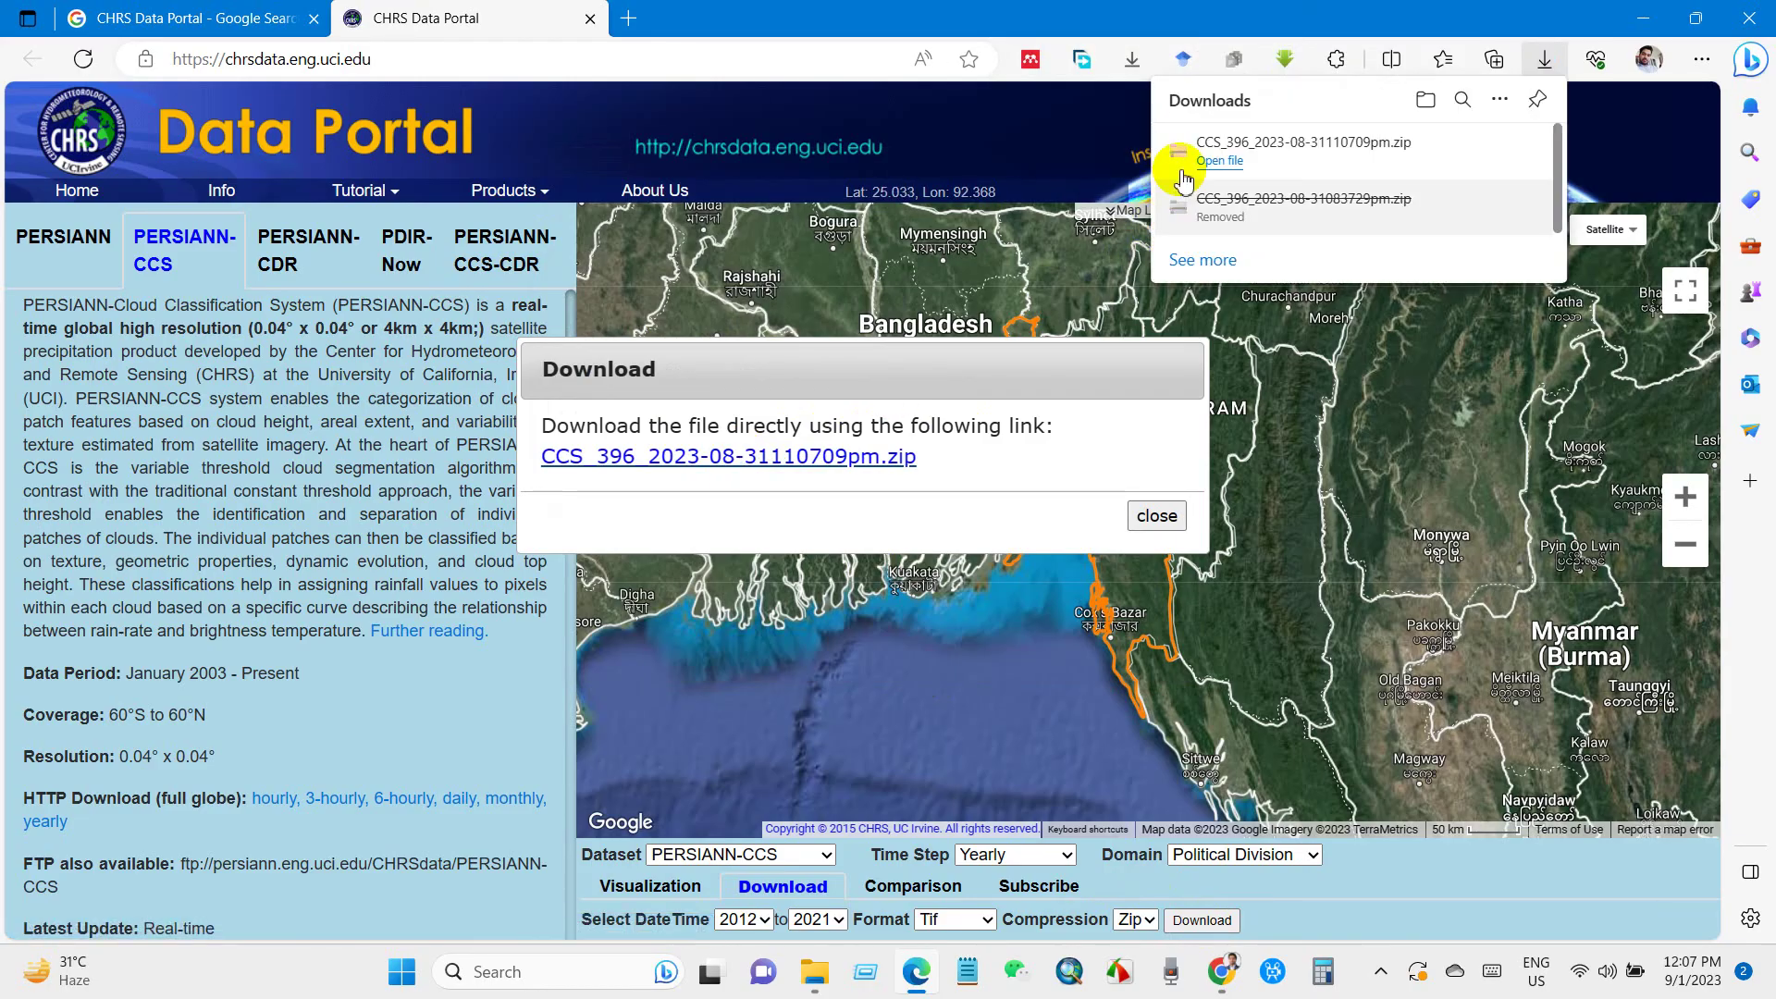
click(1458, 154)
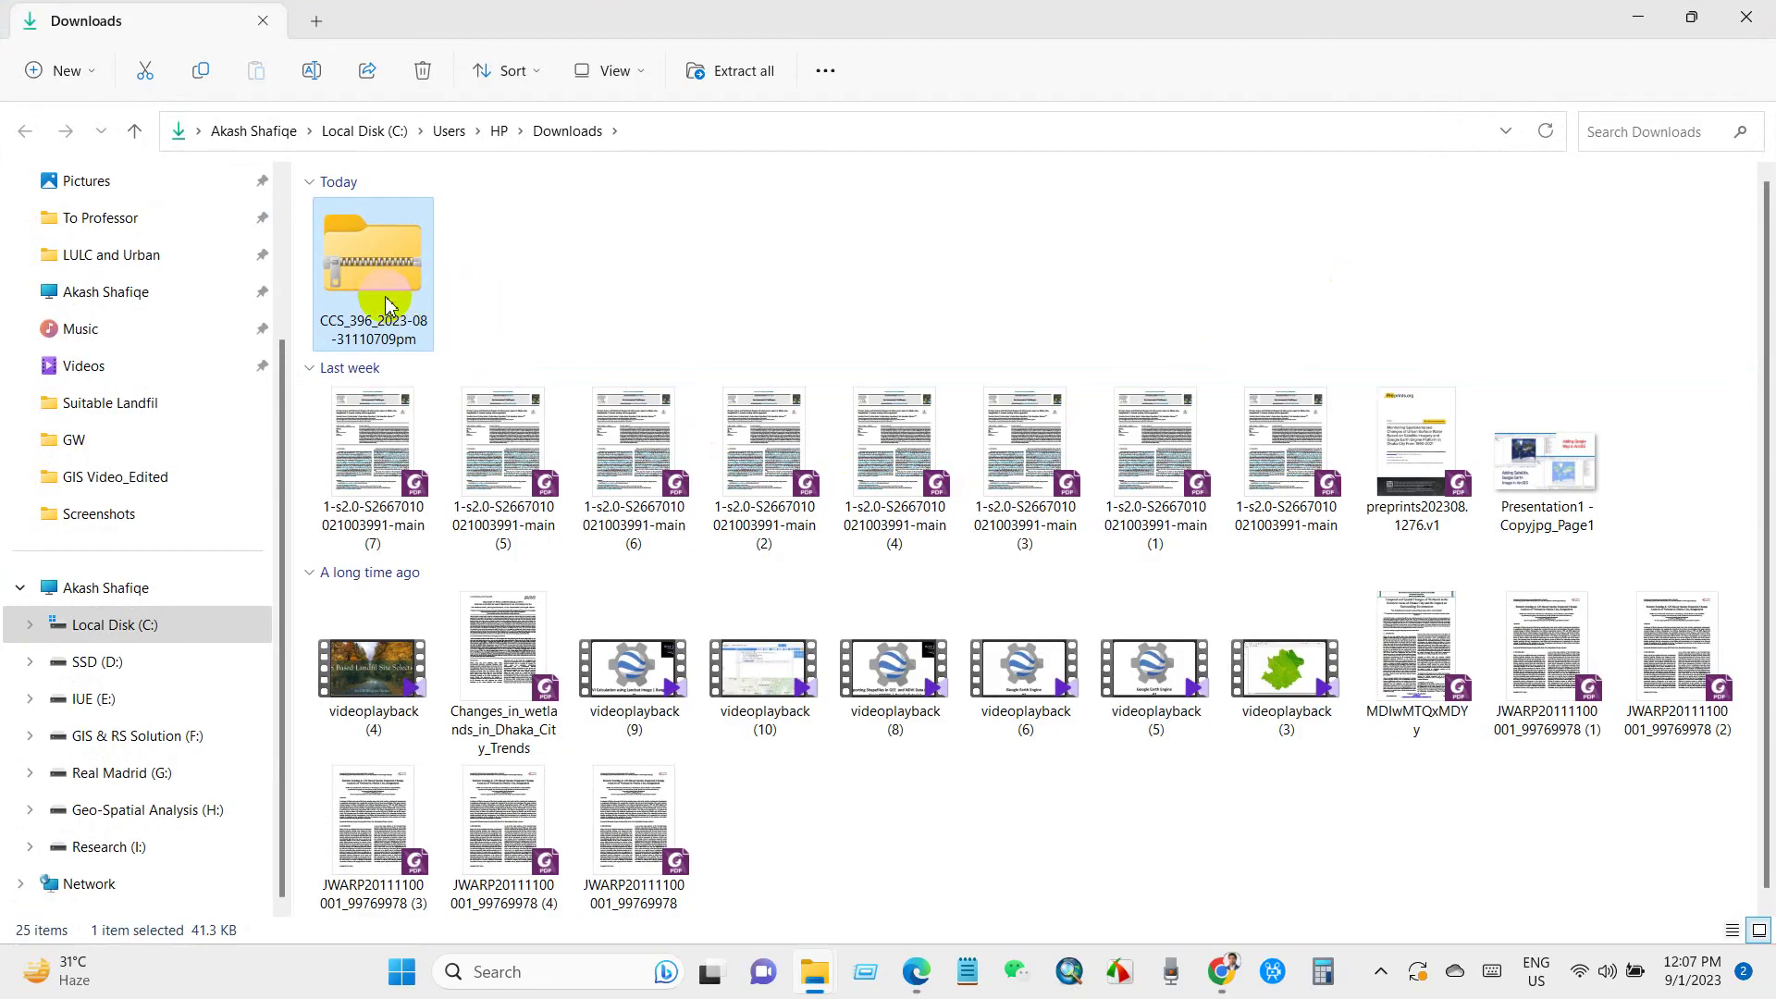
Step: Cut the downloaded zip and create a new Rainfall folder in F:\GIS & RS Solution Tutorial
right_click(389, 305)
click(381, 201)
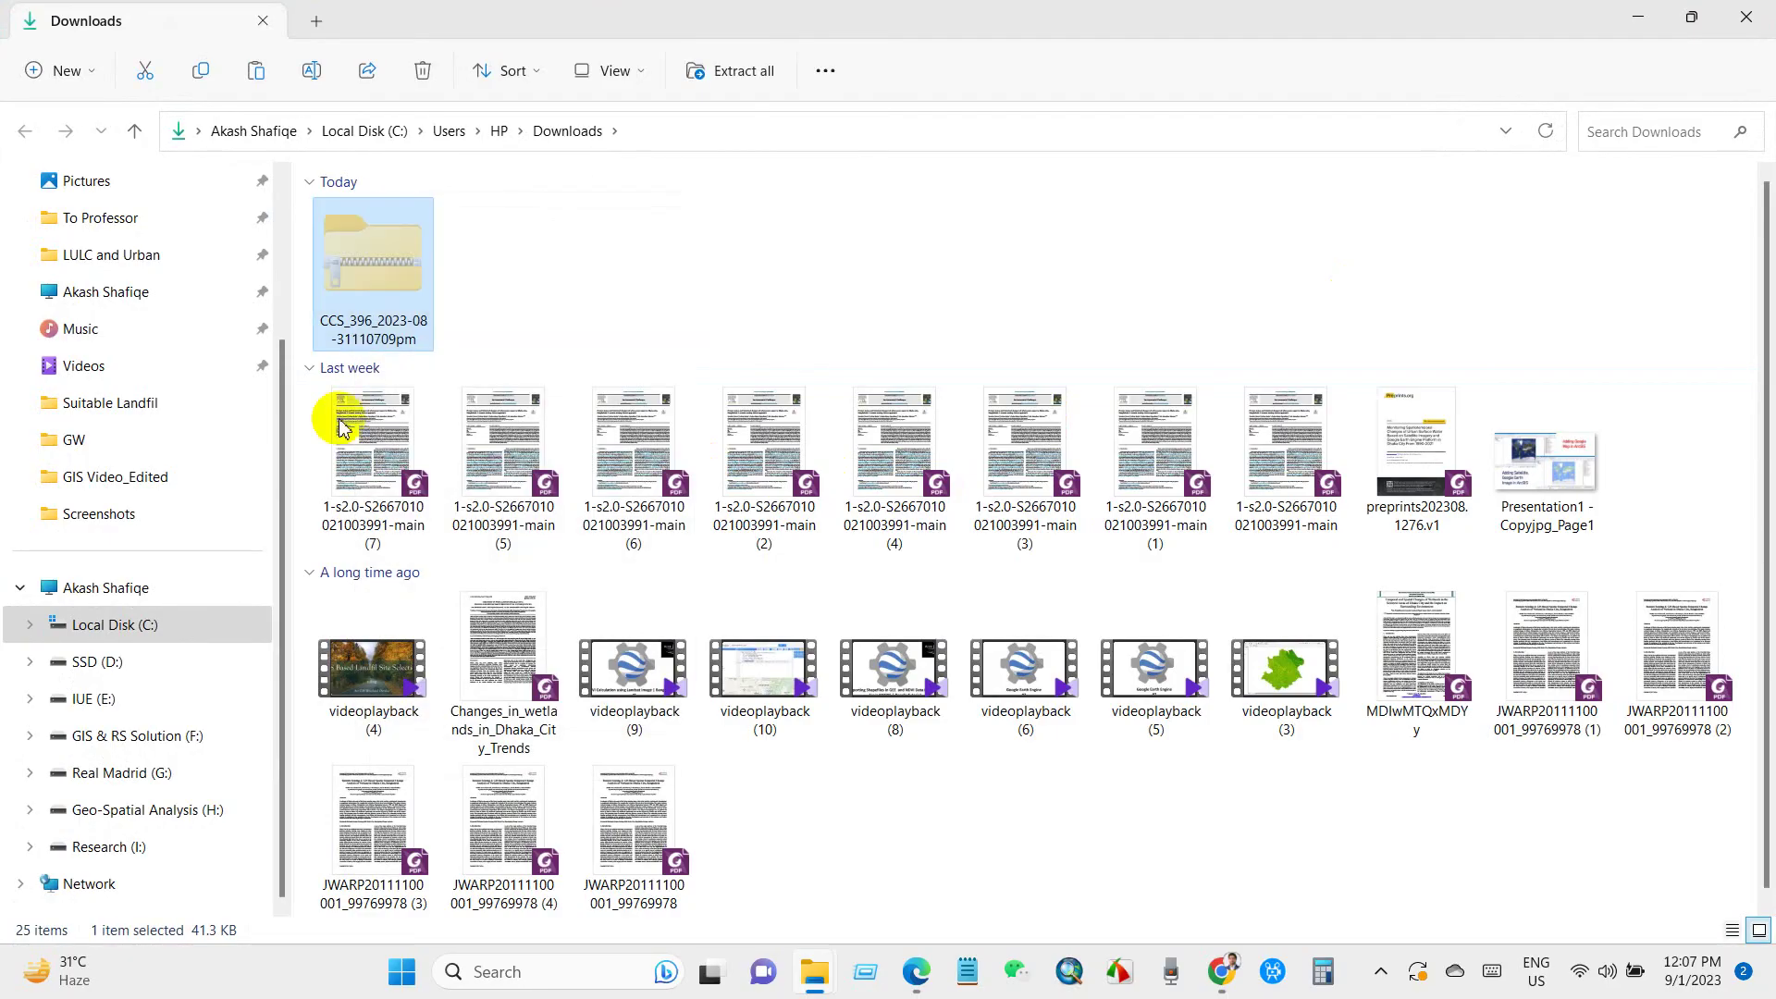
click(122, 811)
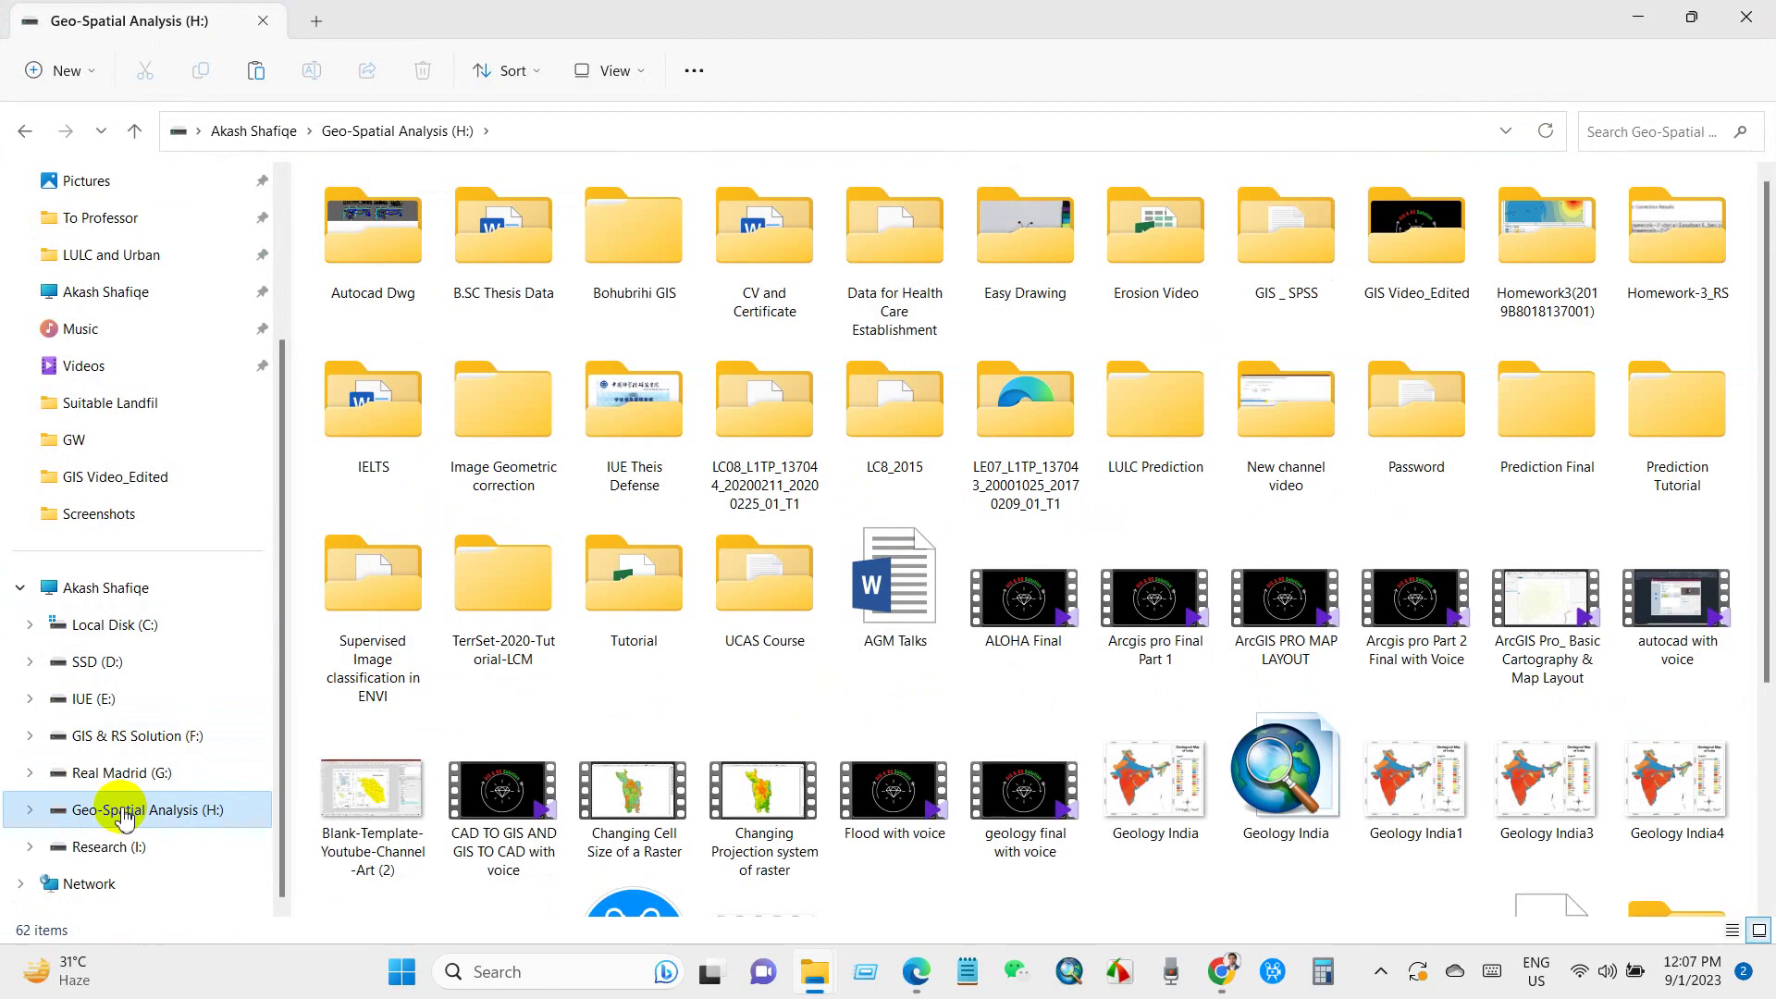
click(130, 735)
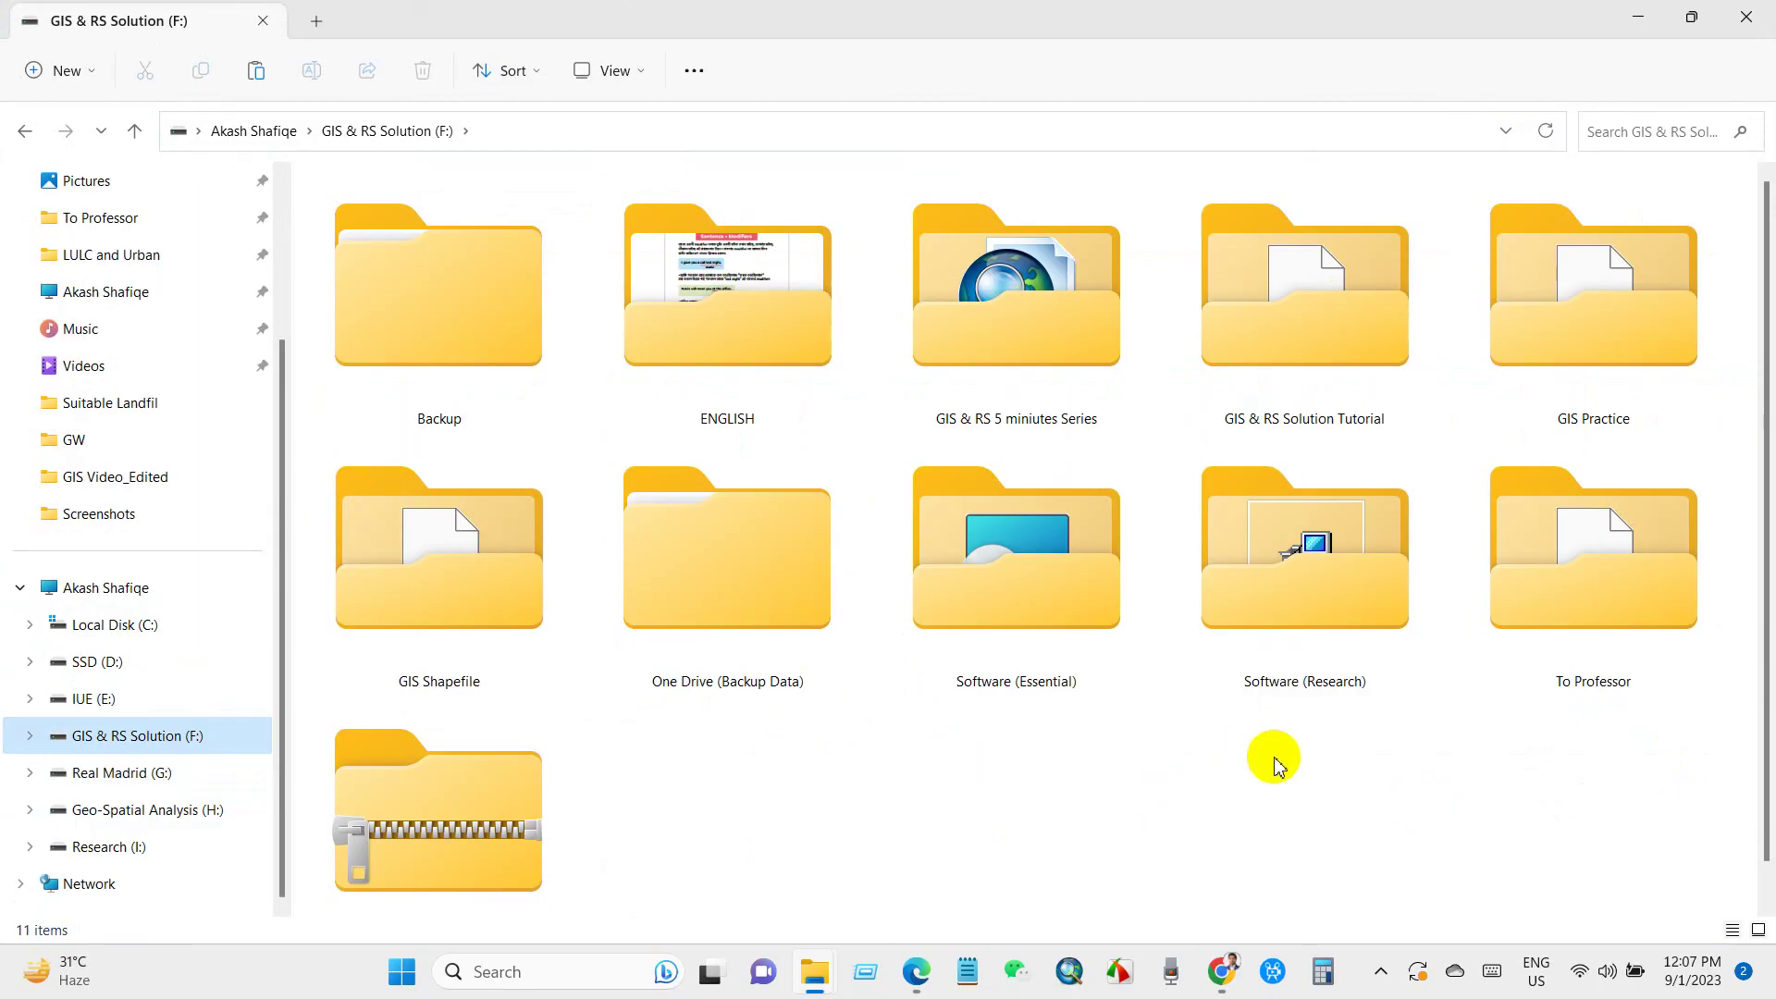
double_click(1269, 370)
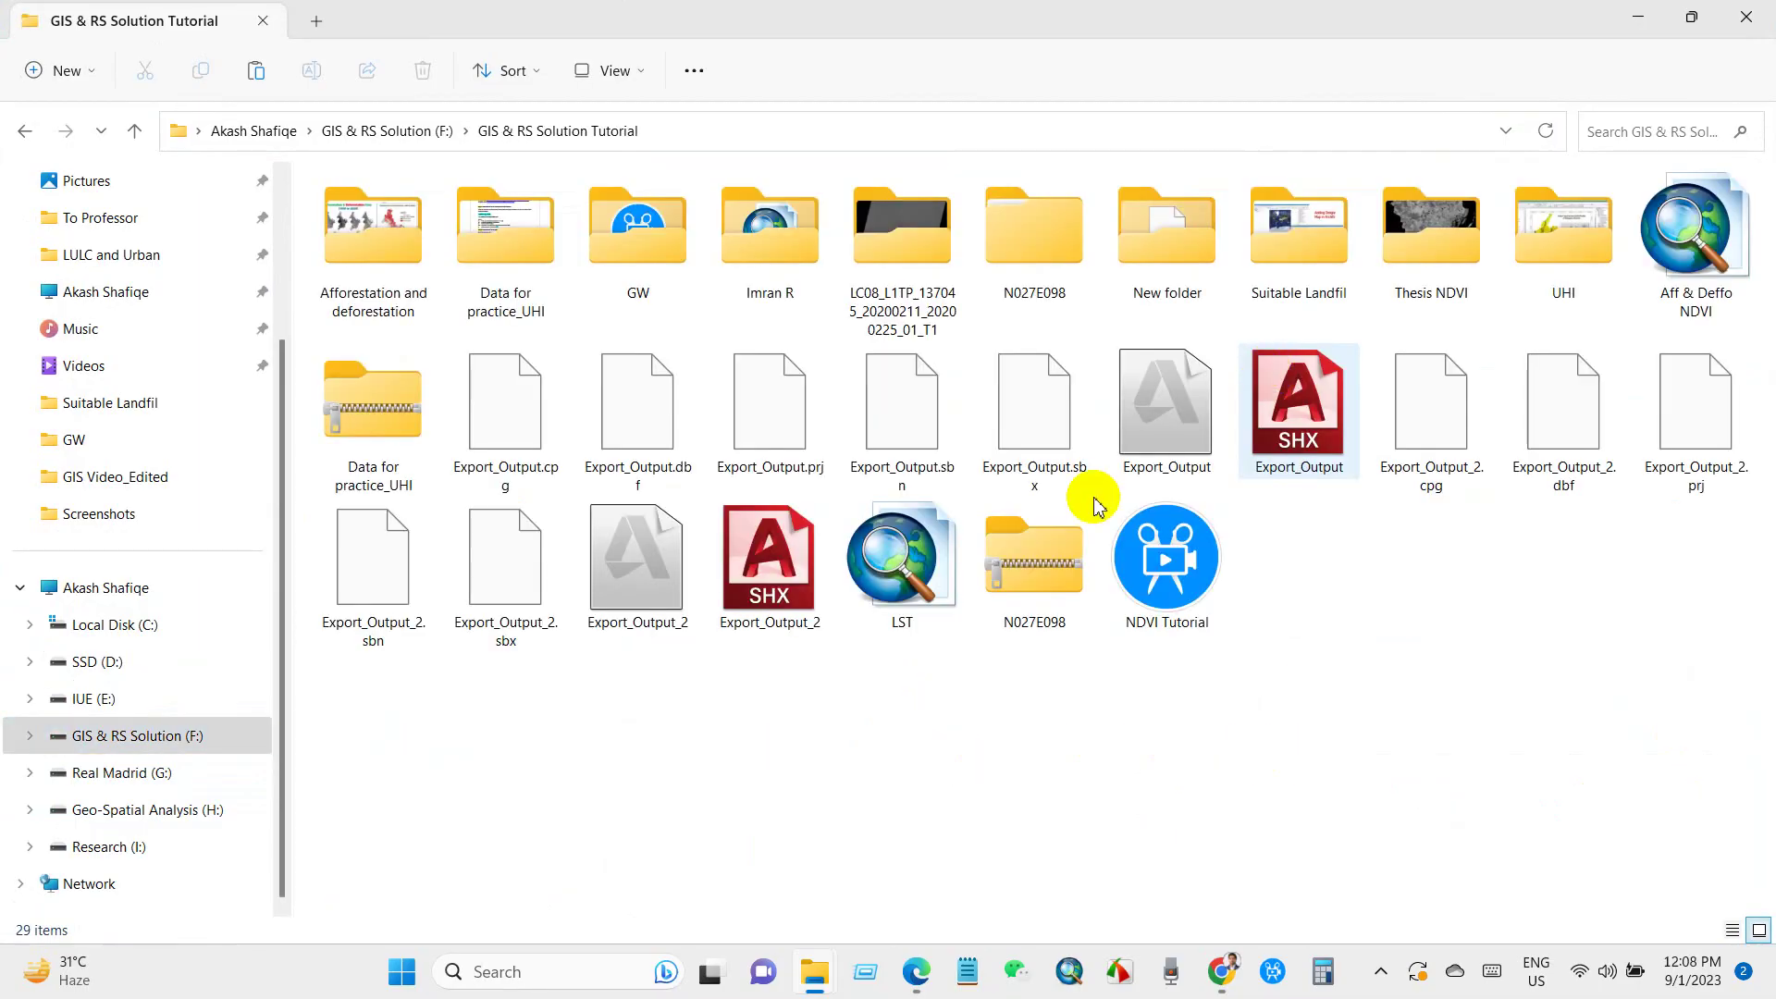
right_click(714, 837)
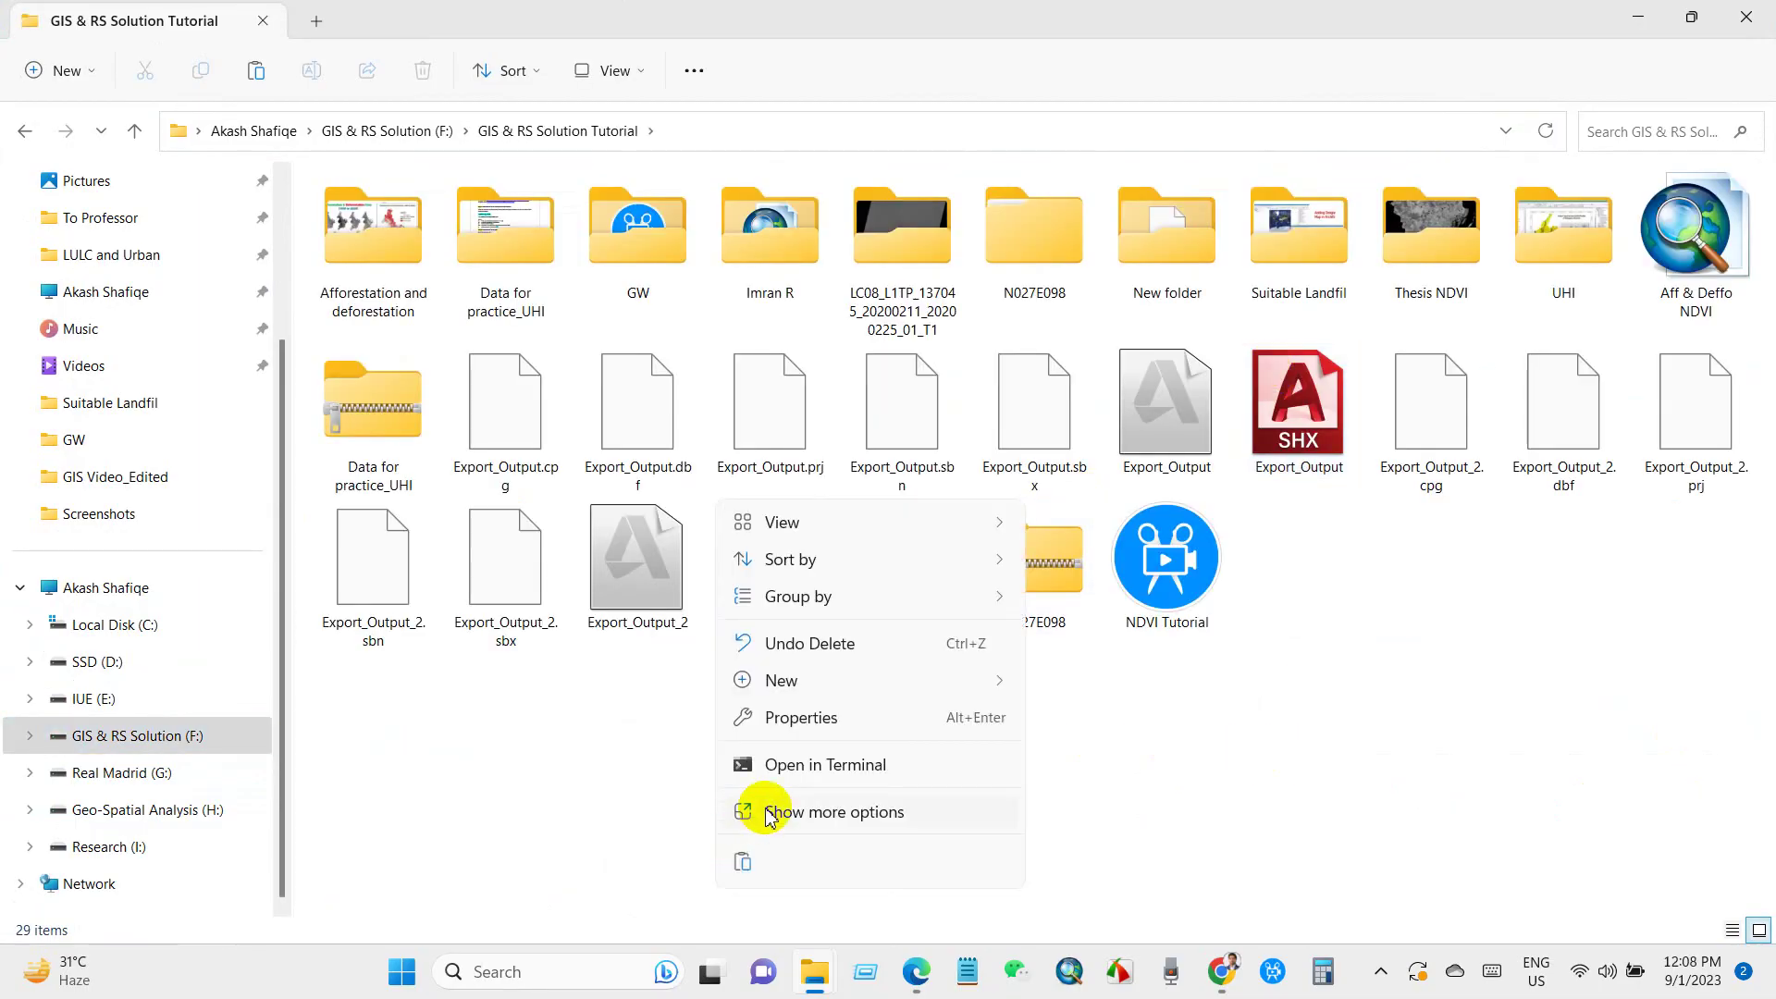
mouse_move(864, 679)
click(1088, 347)
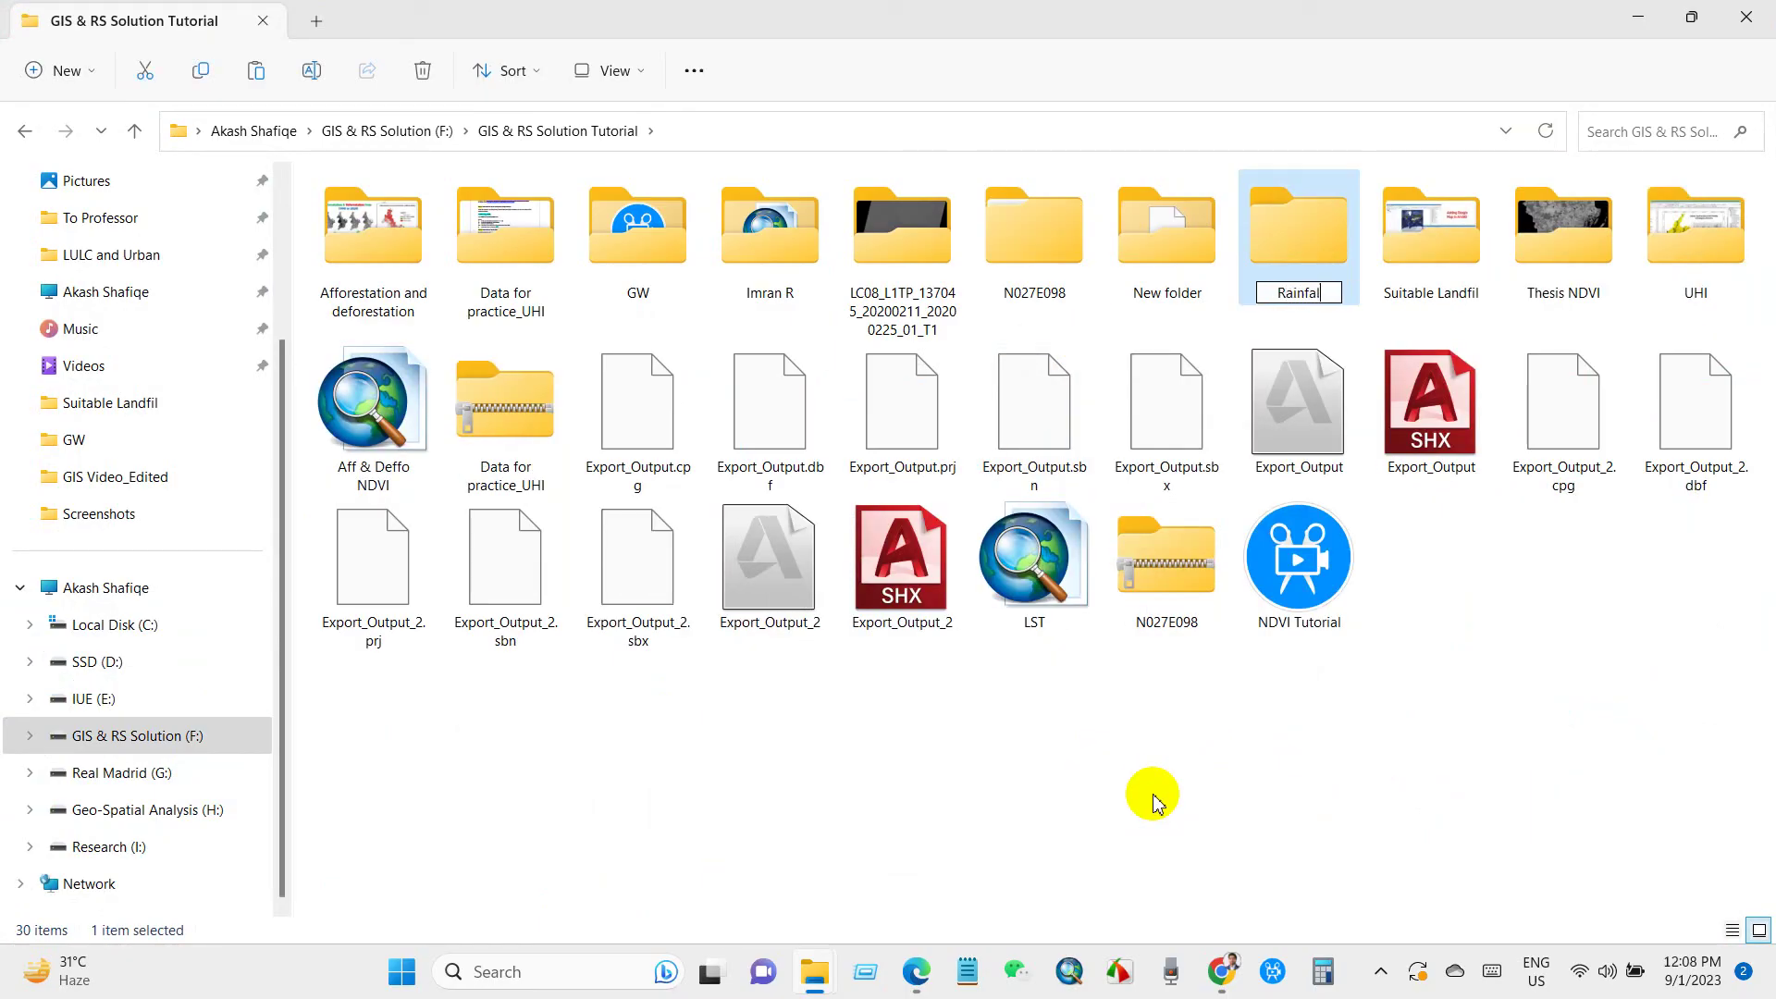
Step: Paste the zip into the Rainfall folder and extract all its contents there
double_click(1303, 242)
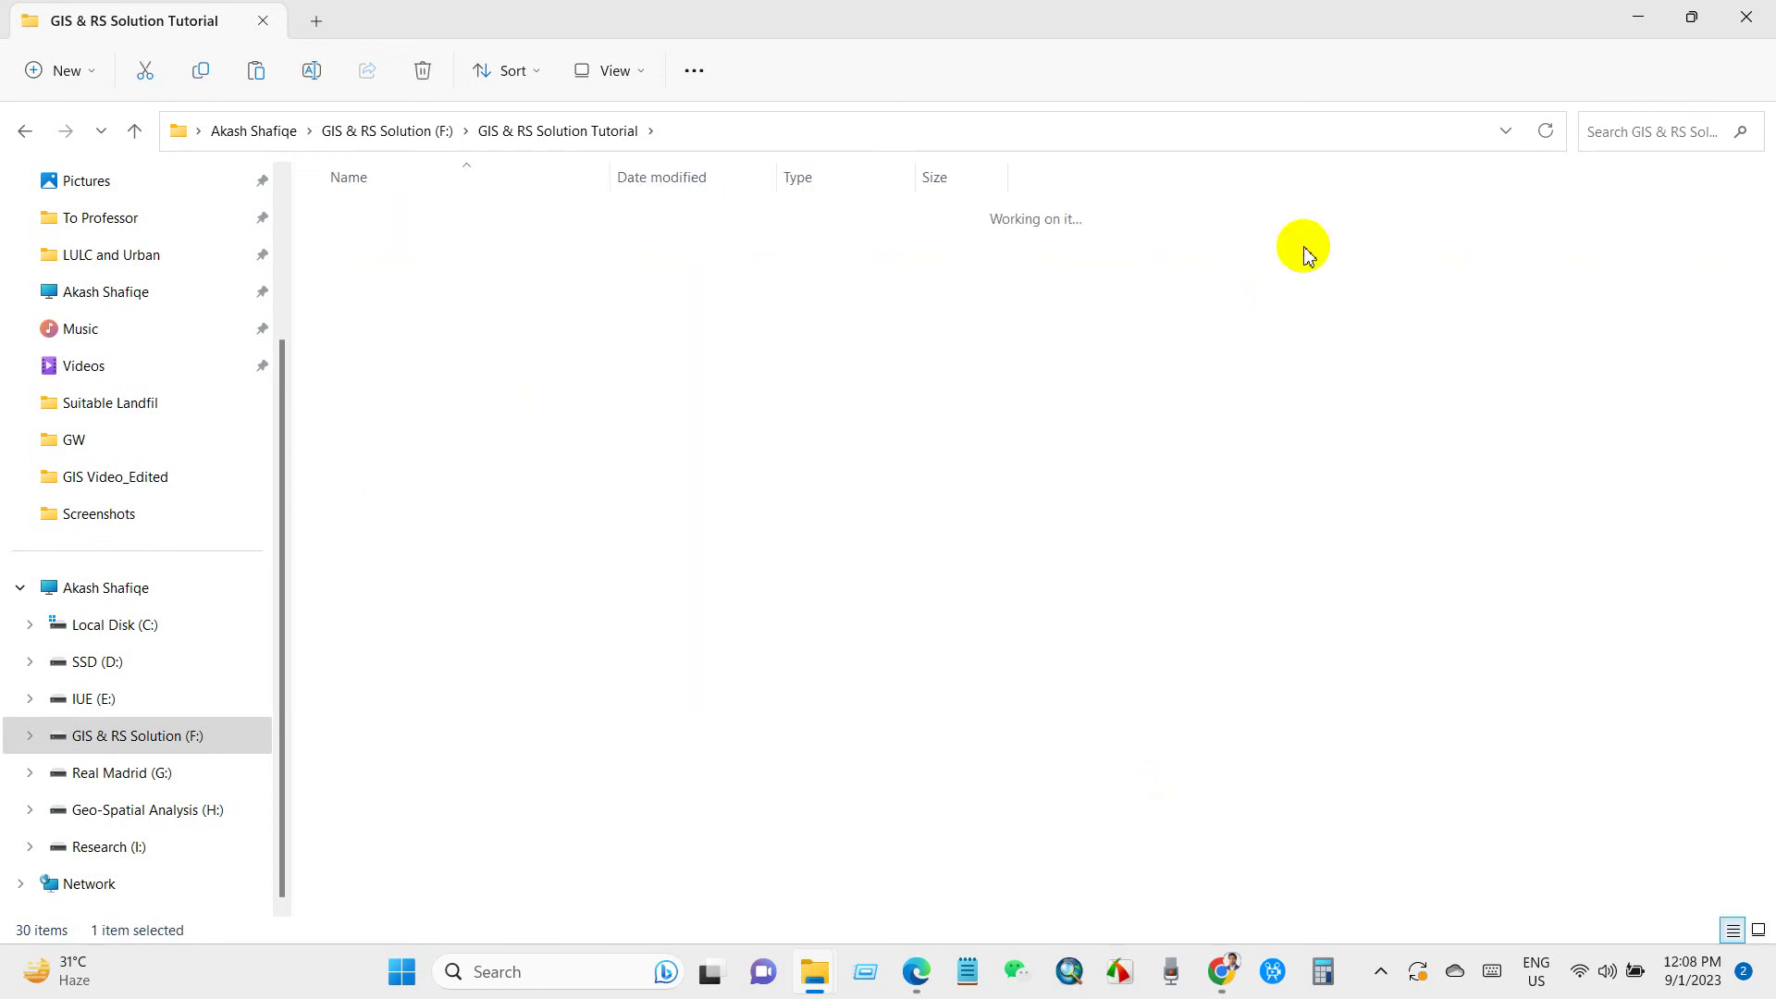
right_click(613, 495)
click(652, 515)
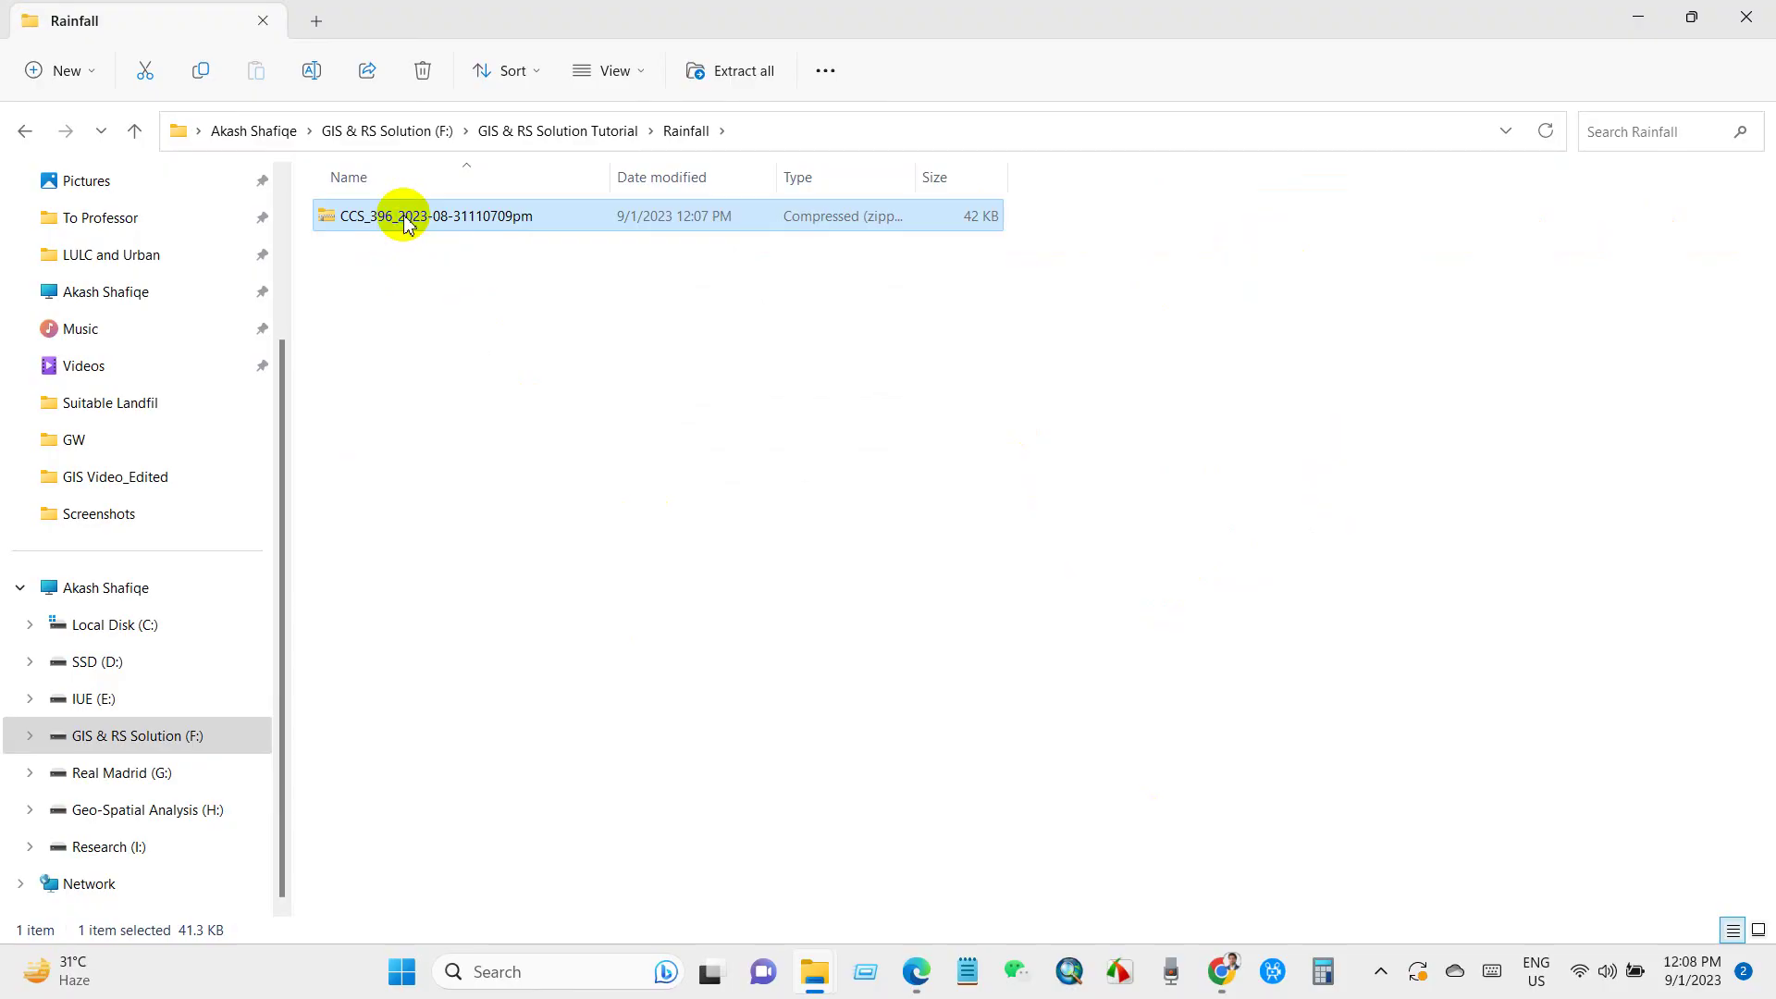
right_click(407, 224)
click(498, 401)
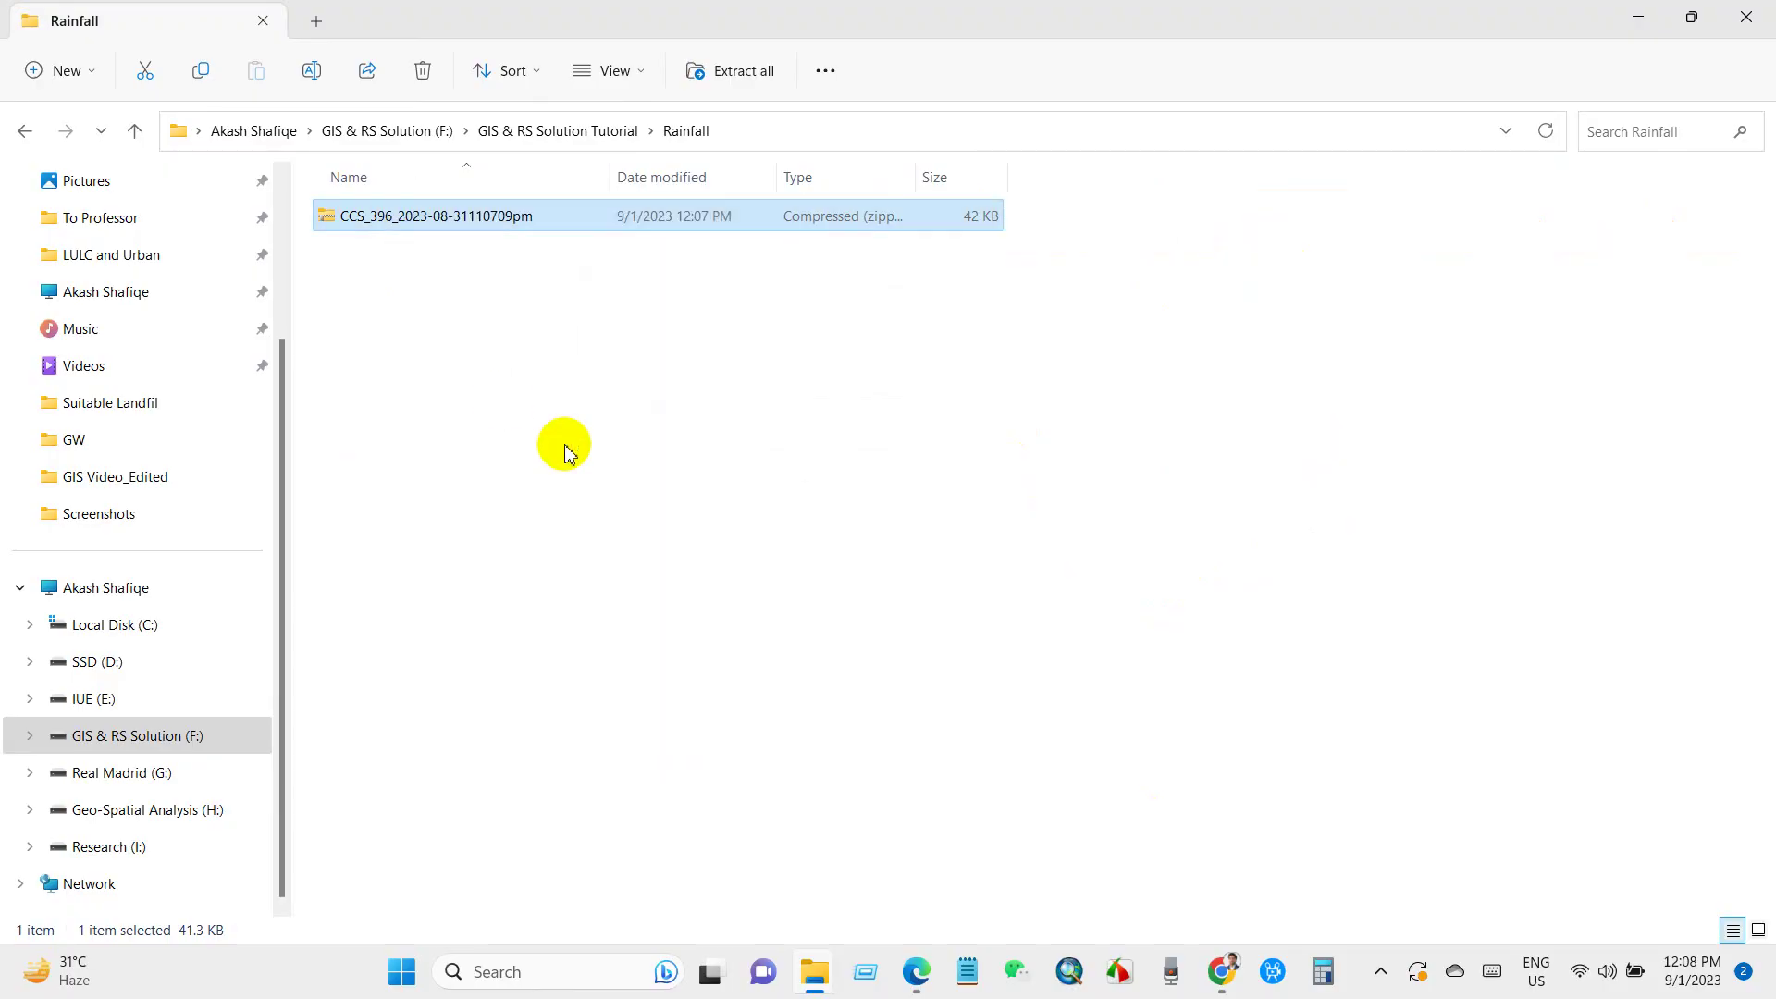
click(1041, 719)
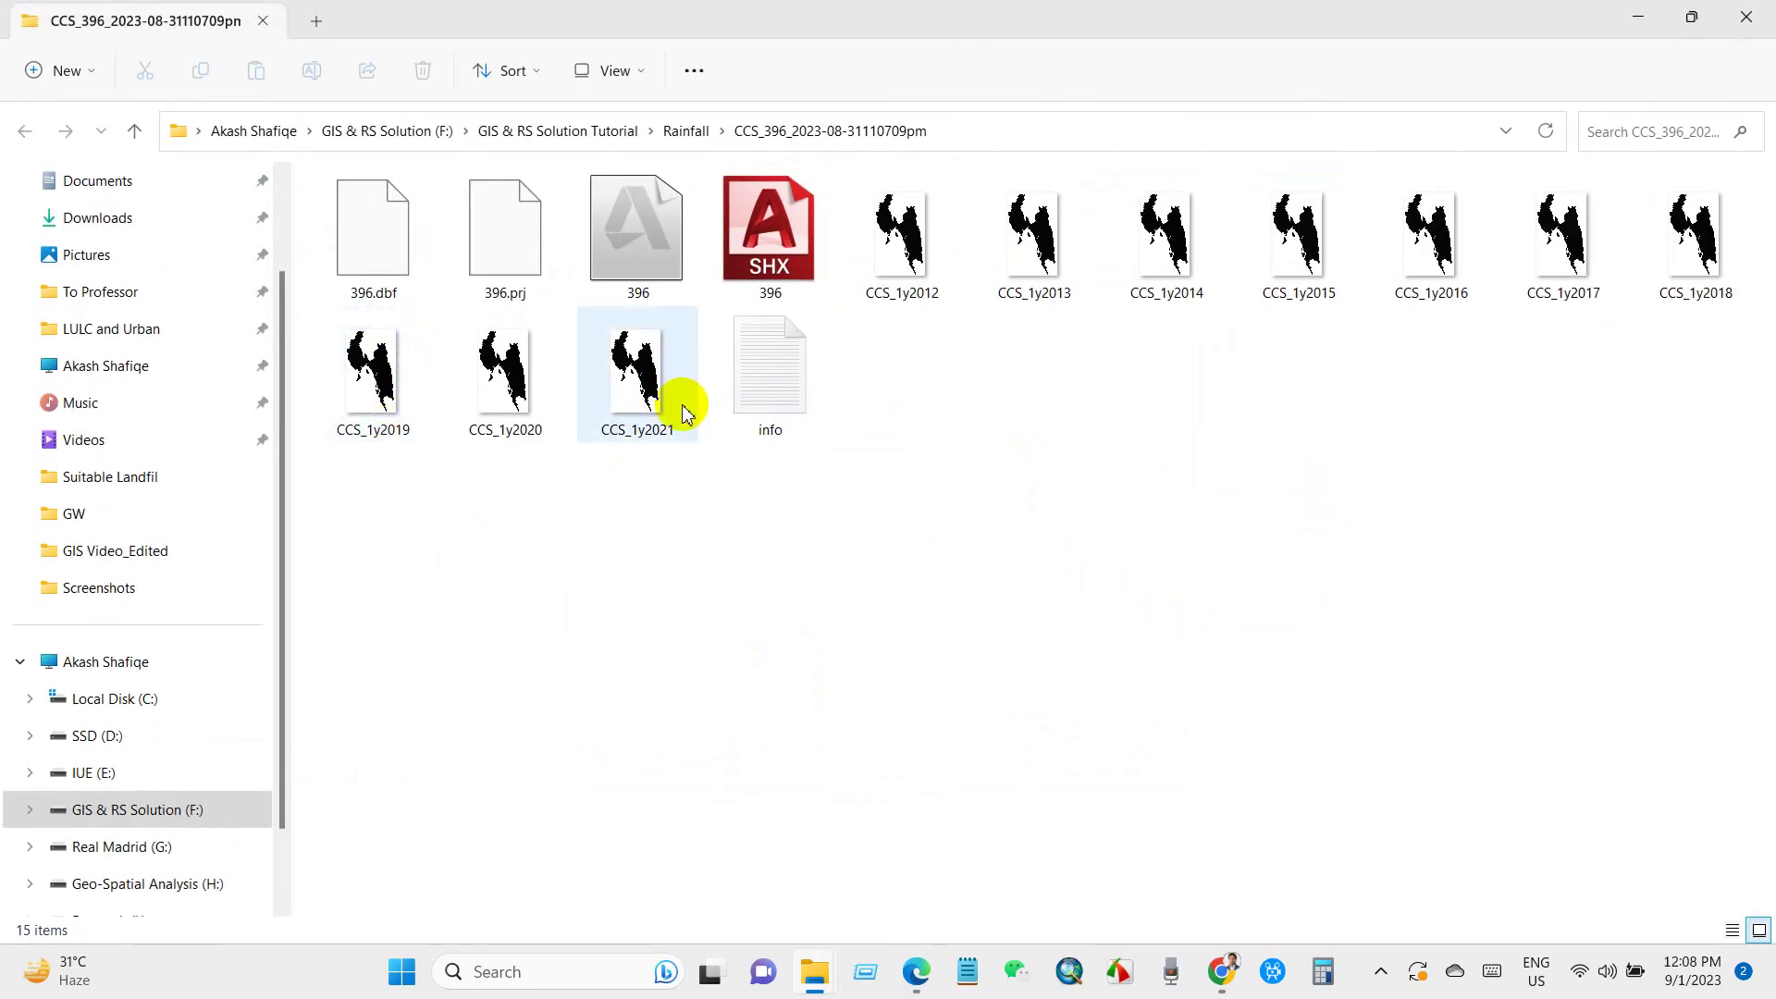
click(135, 132)
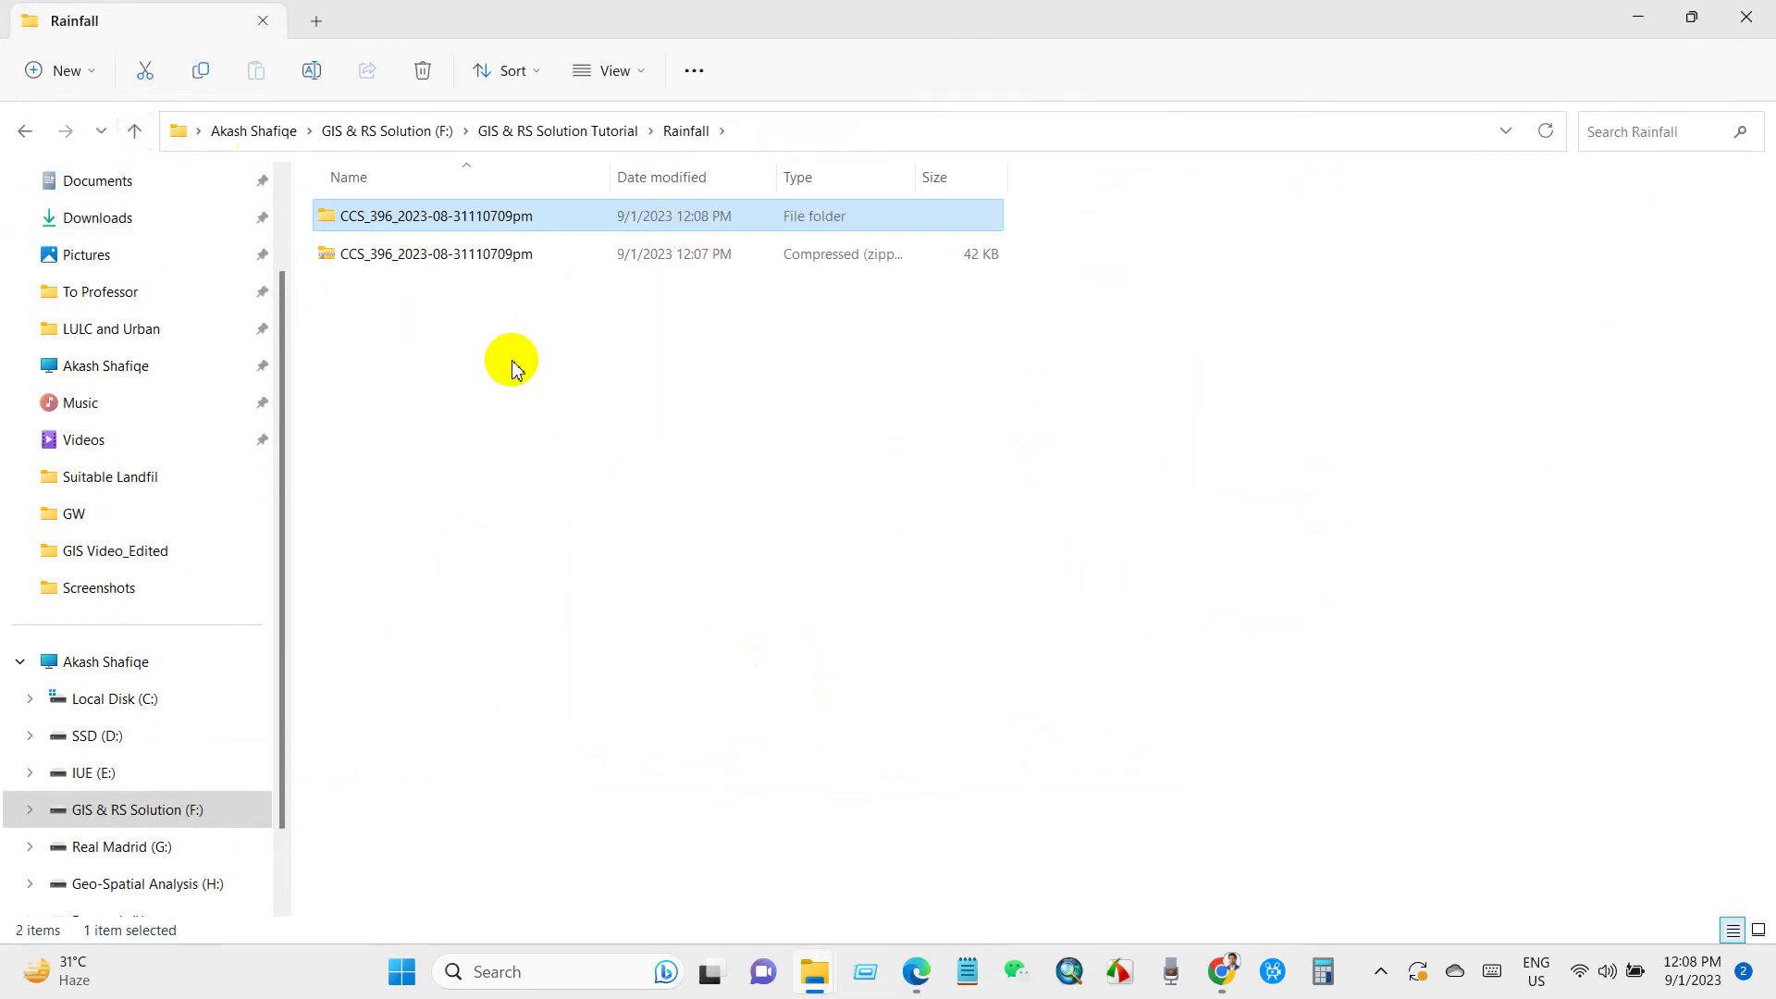
click(415, 263)
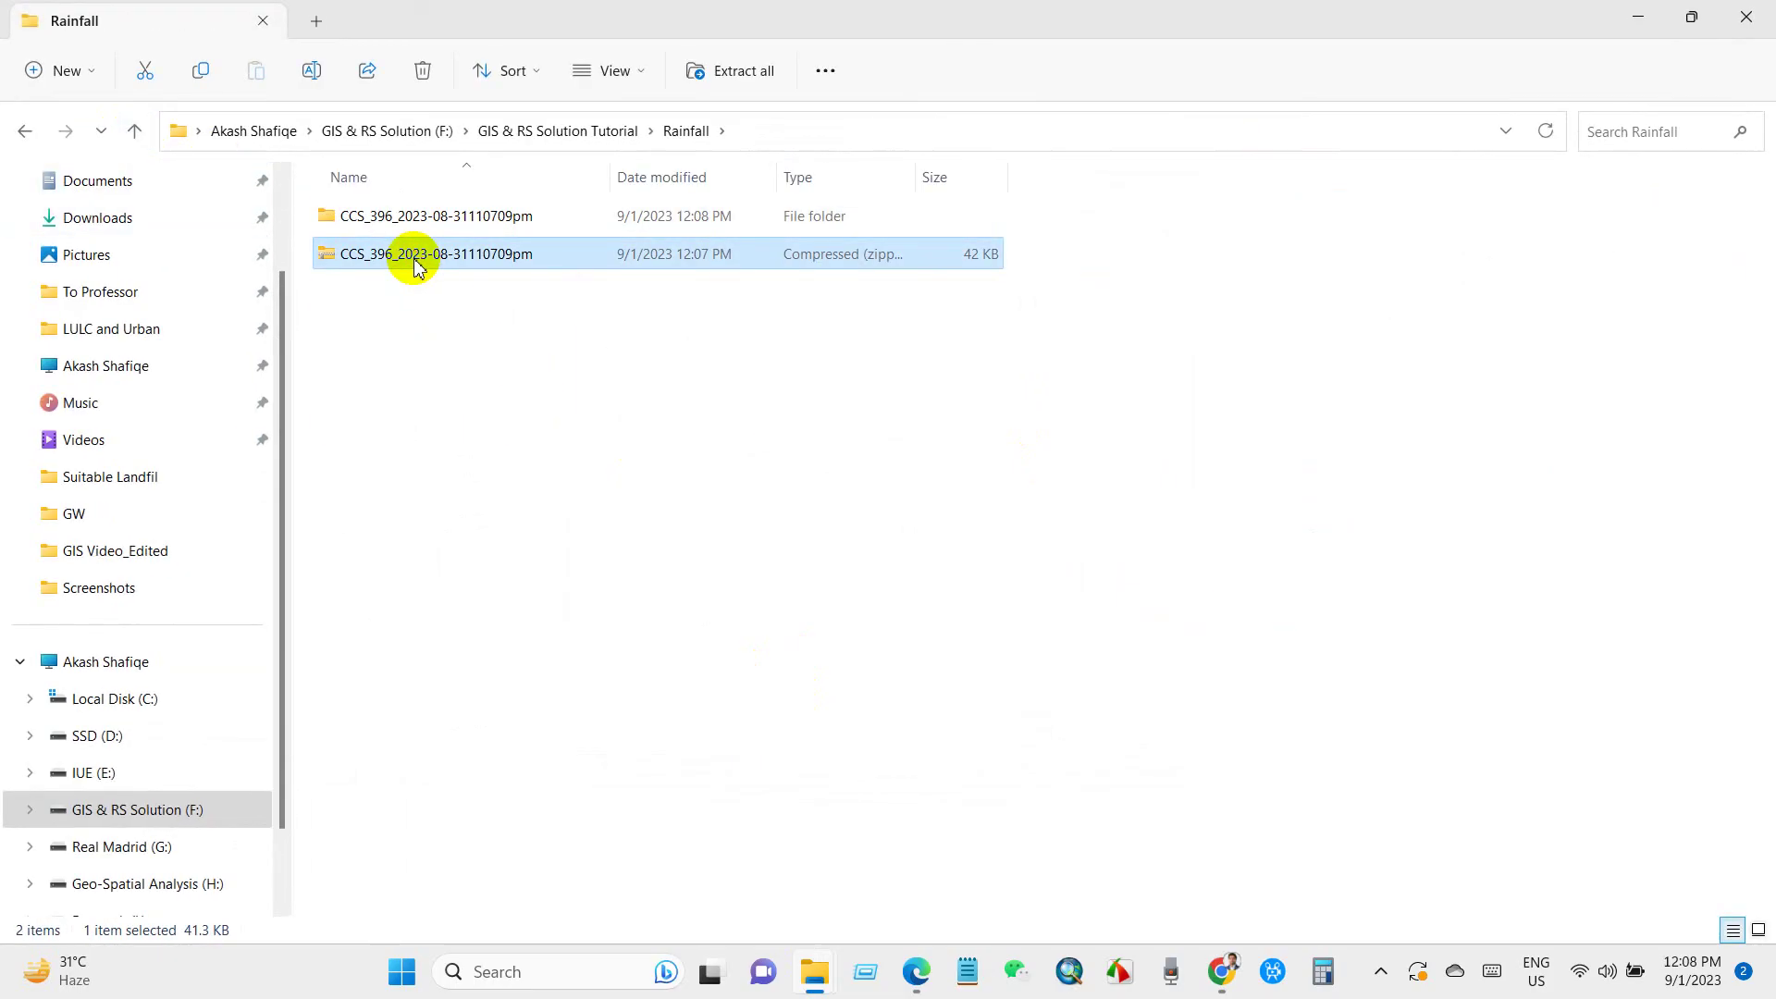
key(Delete)
click(412, 220)
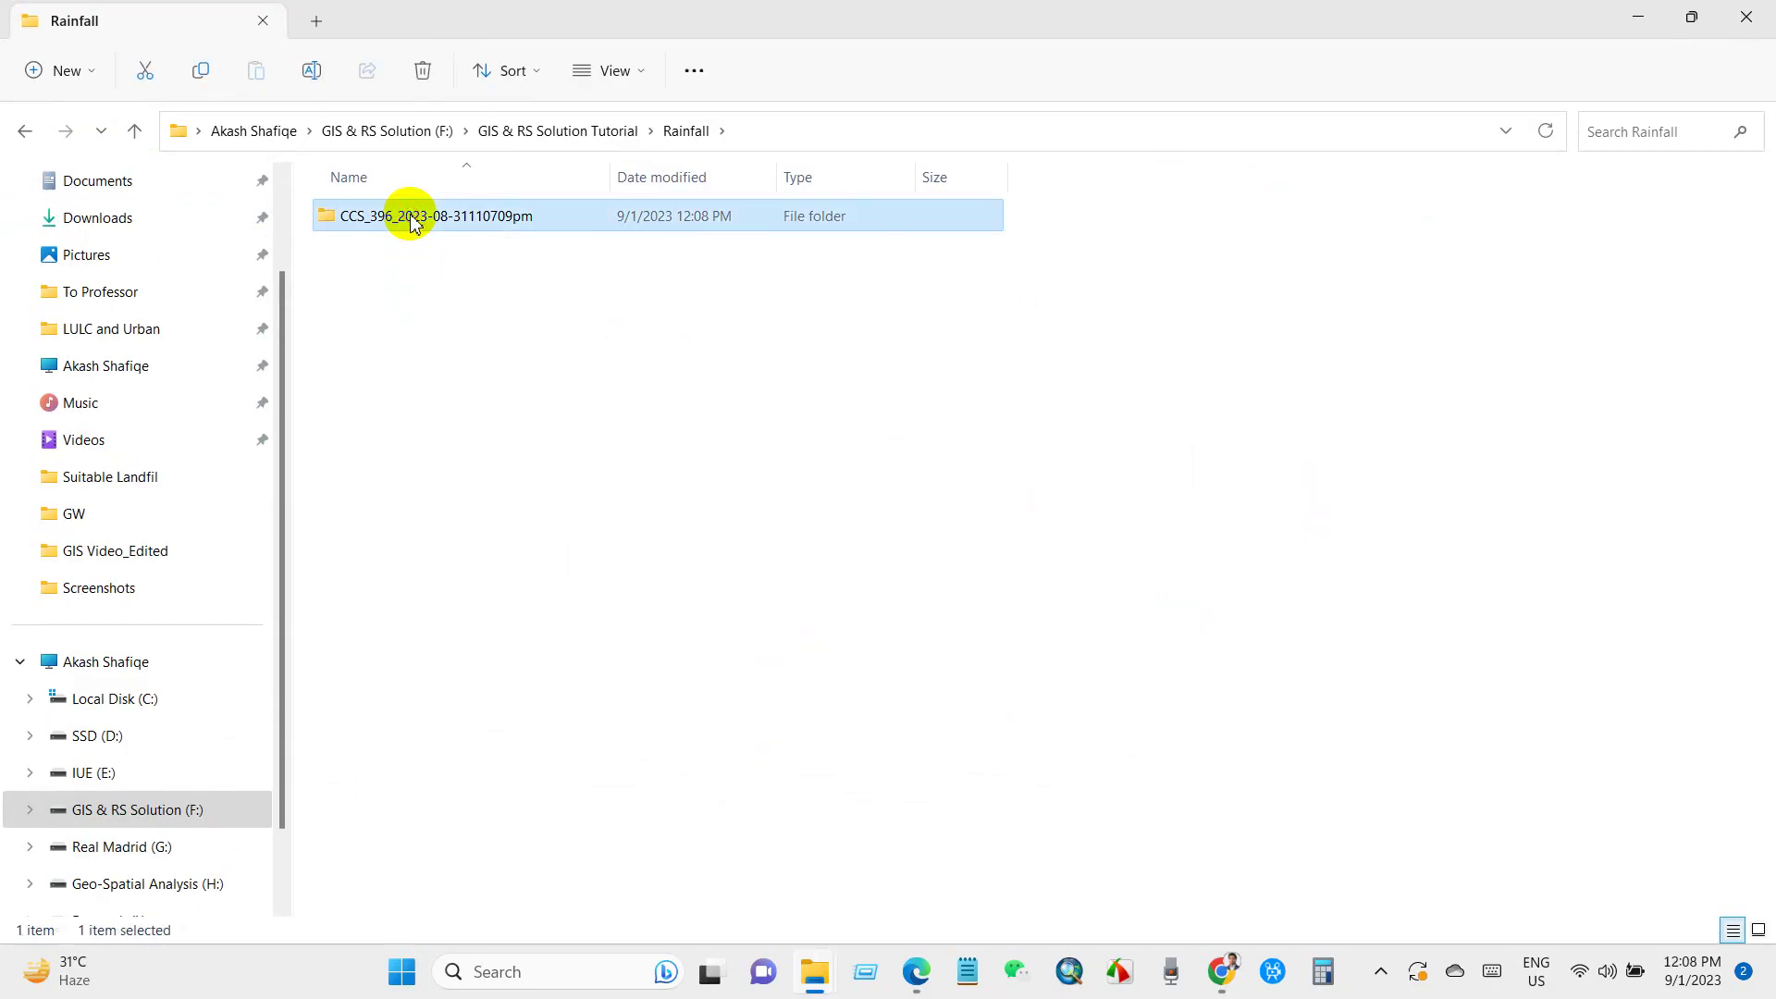
click(543, 360)
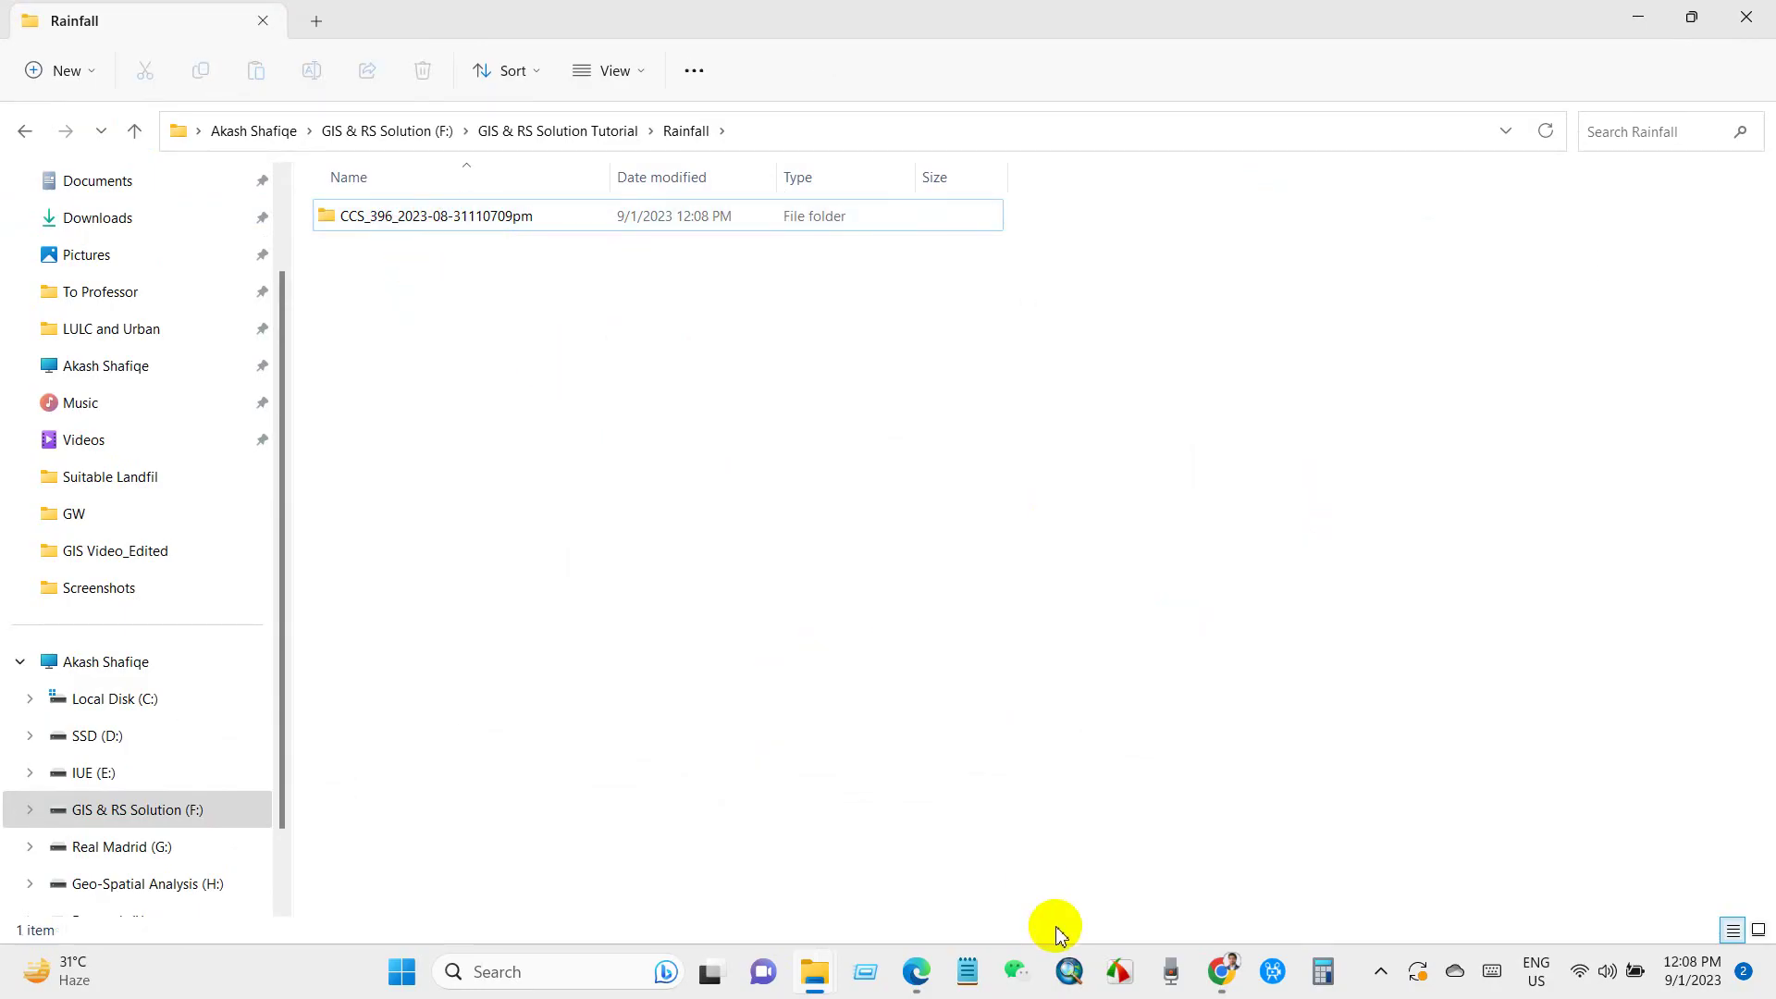
click(1069, 976)
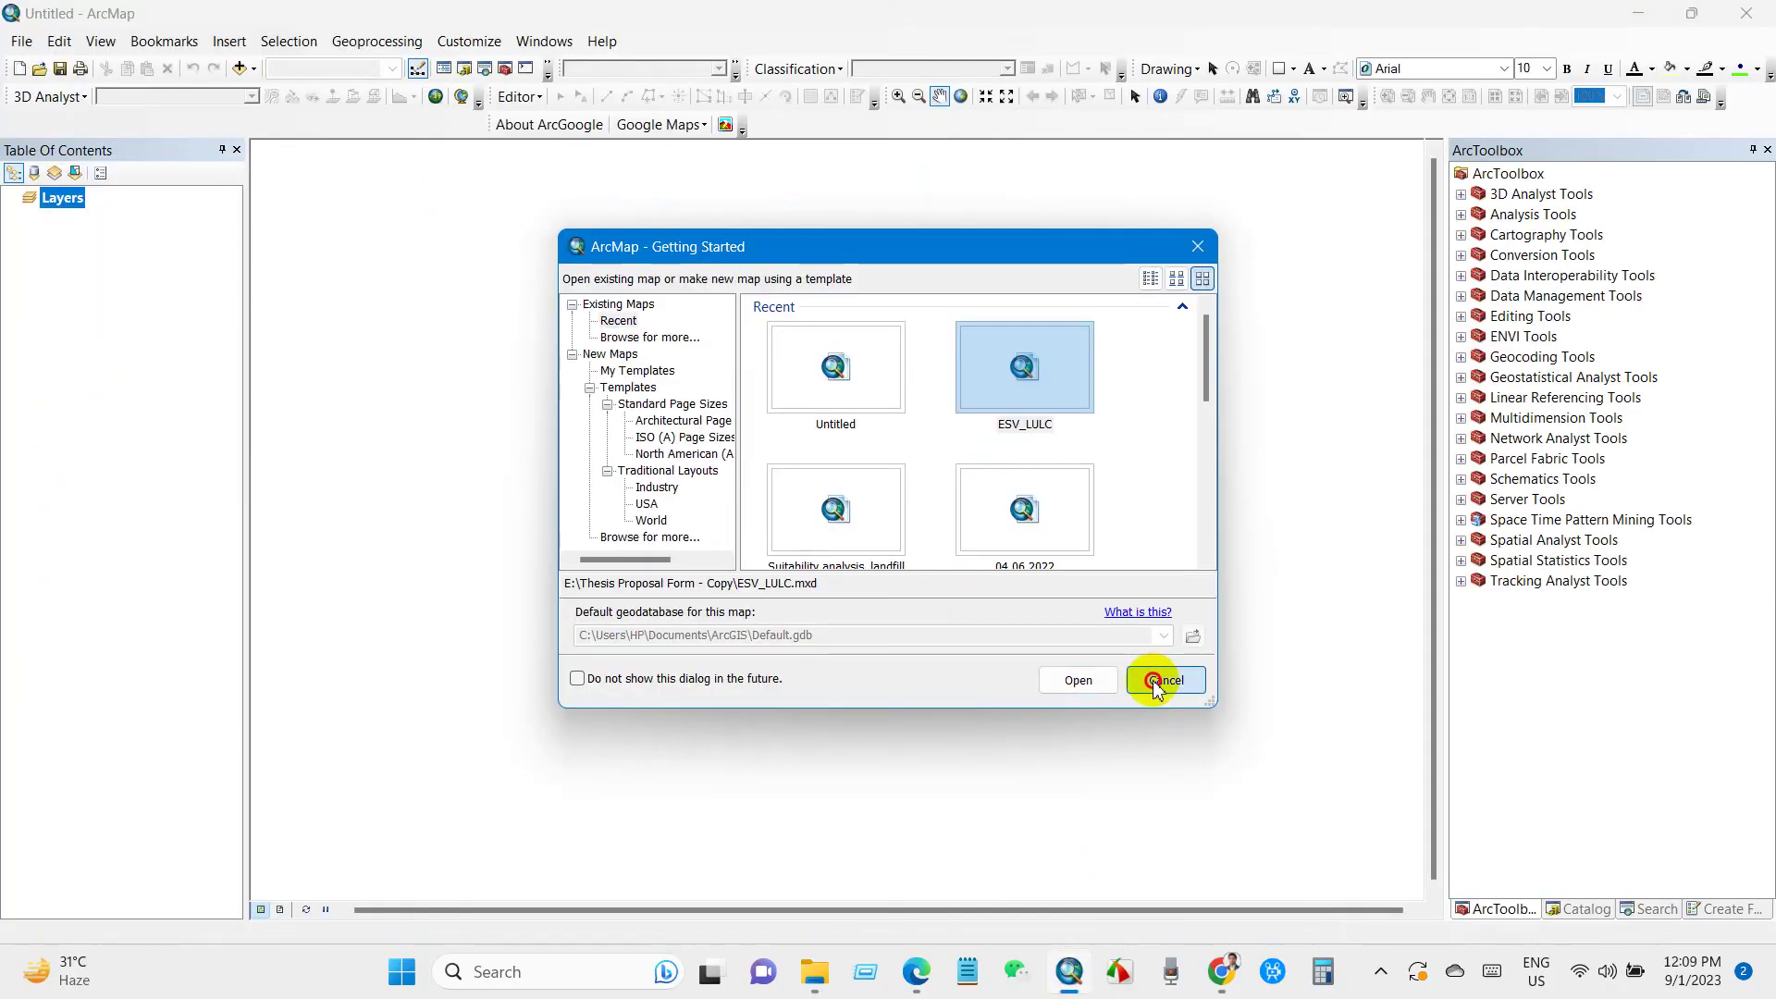
Step: Start a blank map, browse Catalog to the extracted CCS_396 folder and add 396.shp to the map
click(1155, 684)
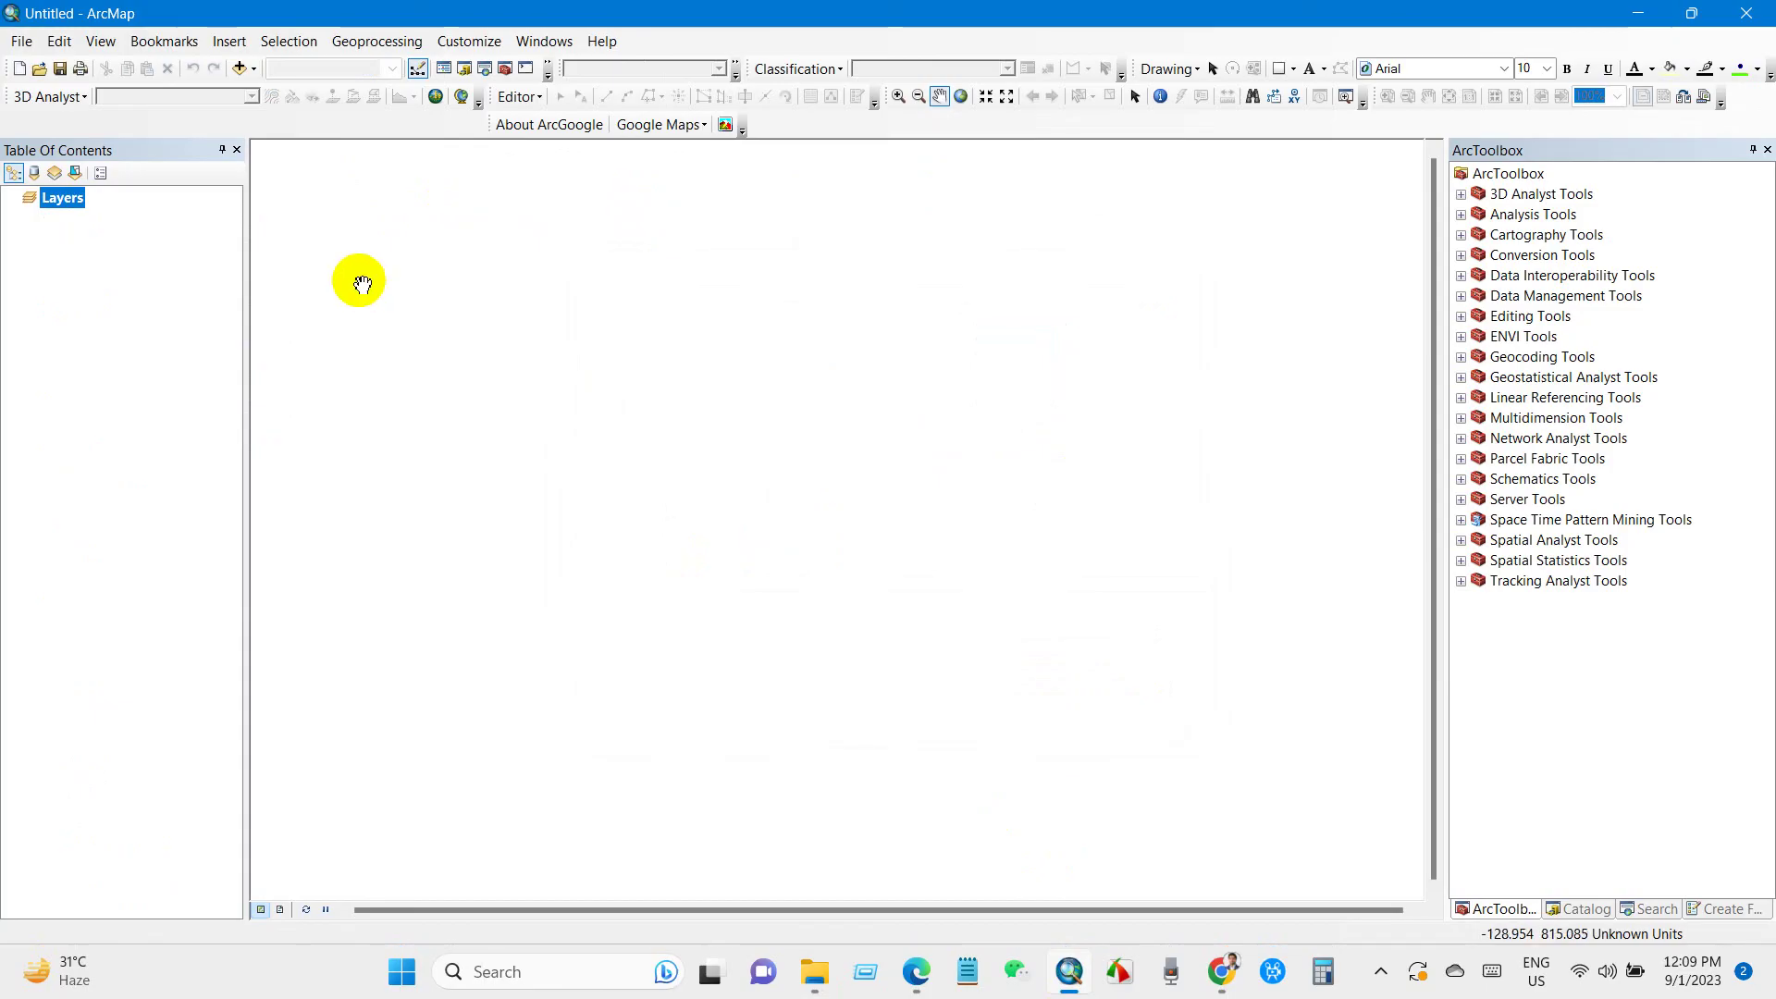
click(1578, 909)
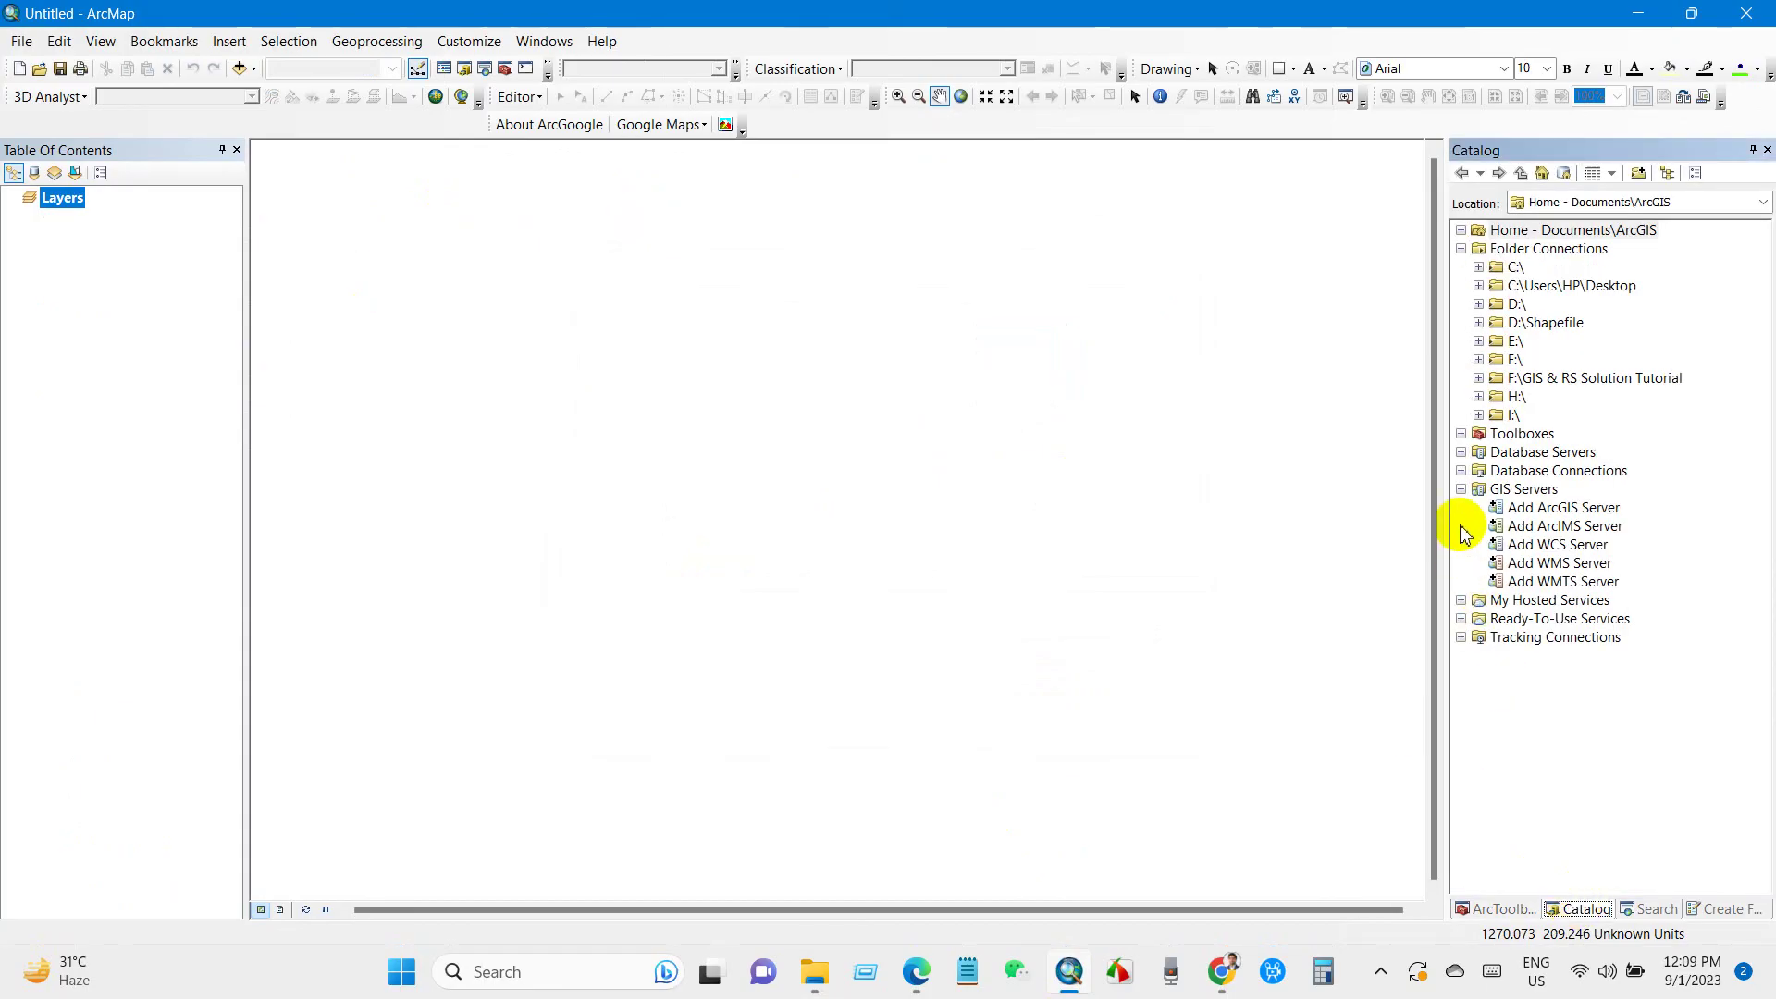
click(1479, 378)
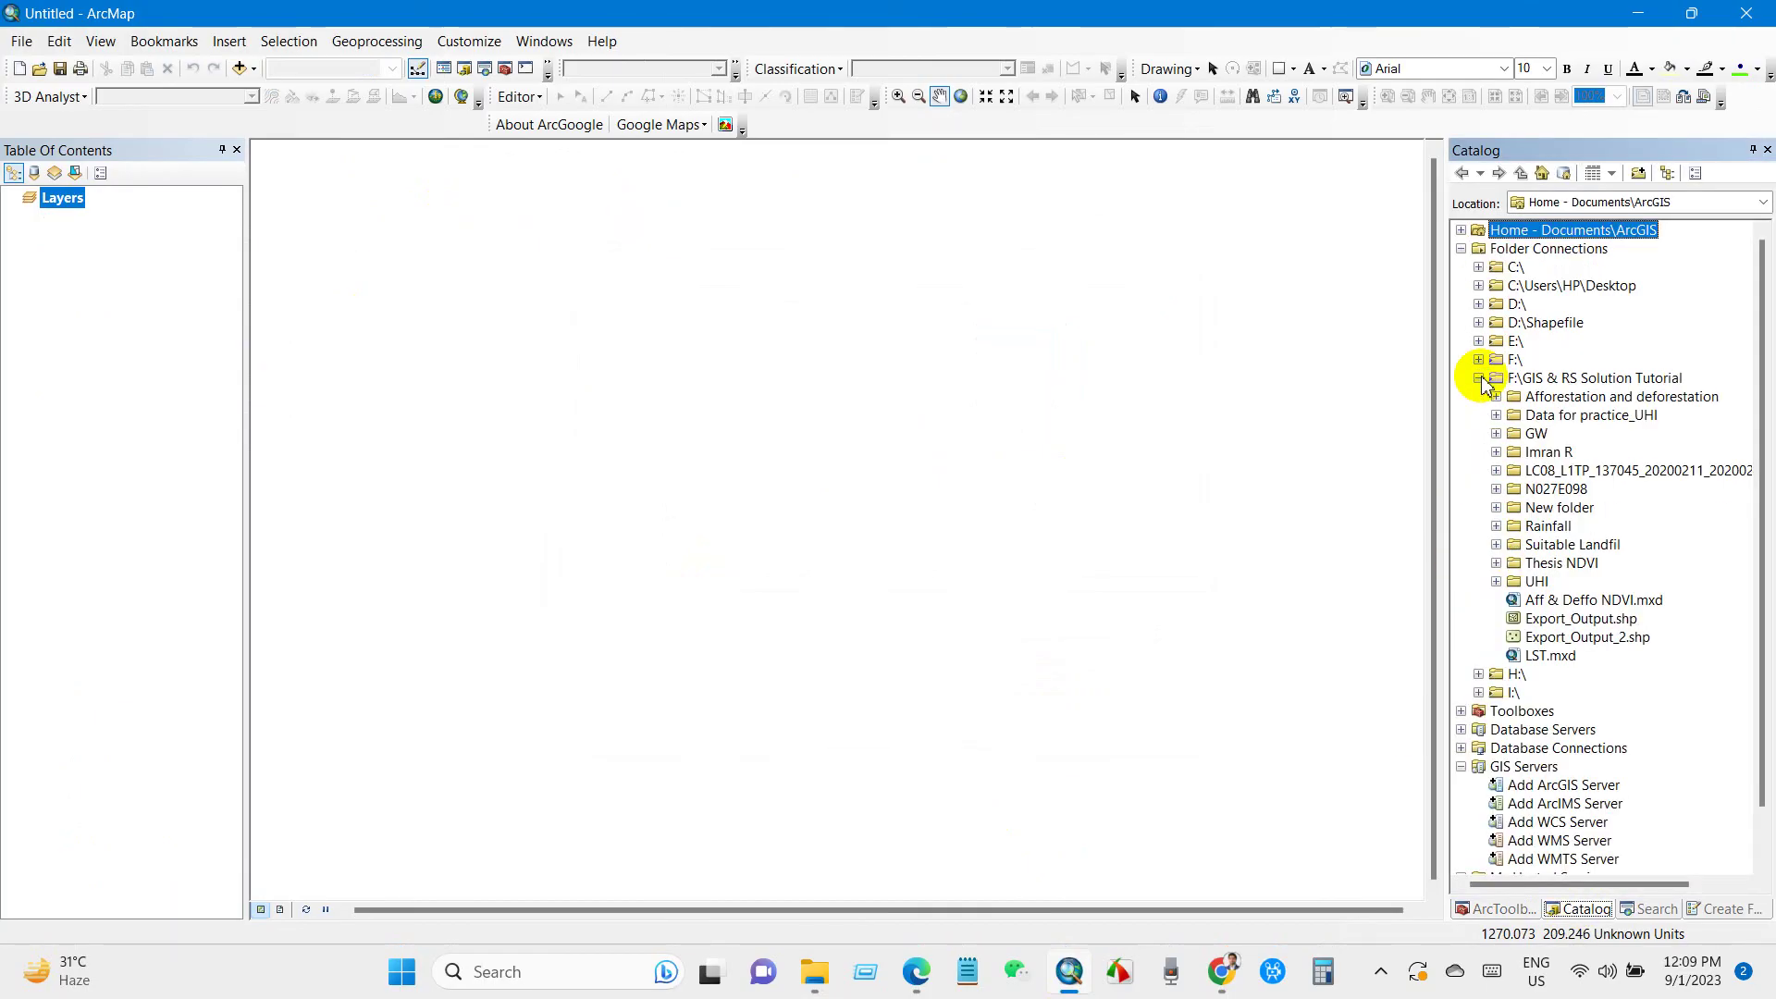
click(1547, 527)
click(1497, 528)
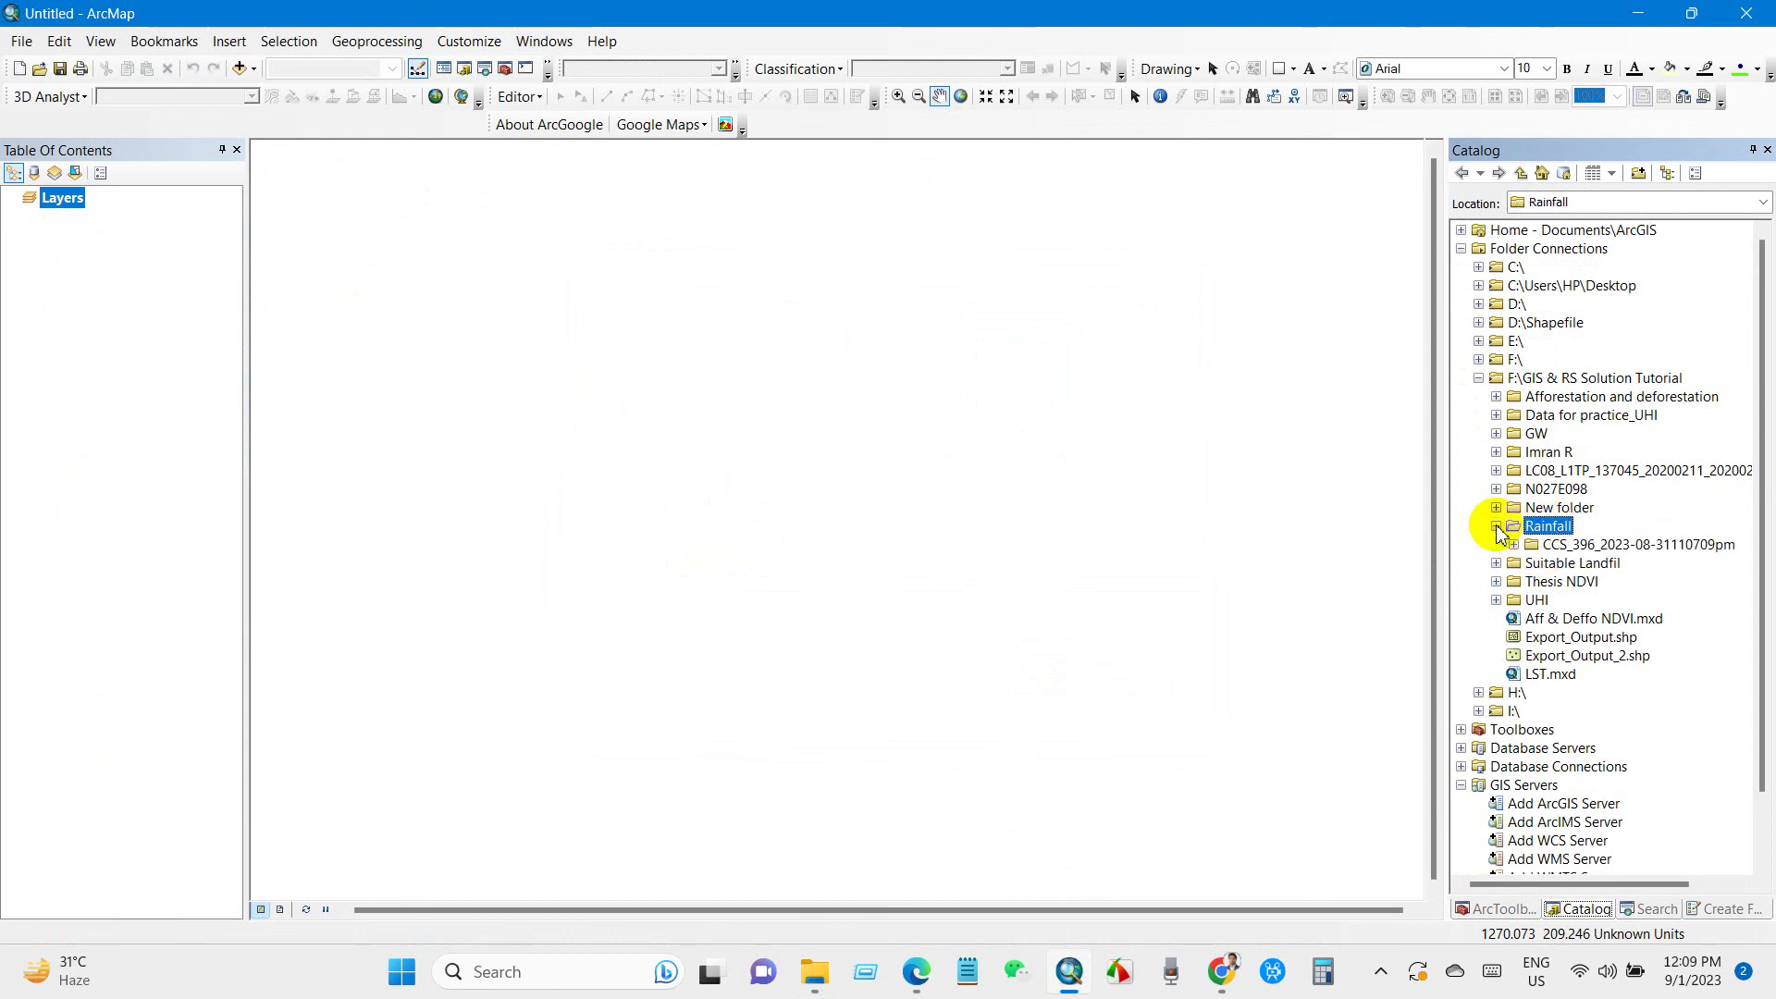
click(1545, 550)
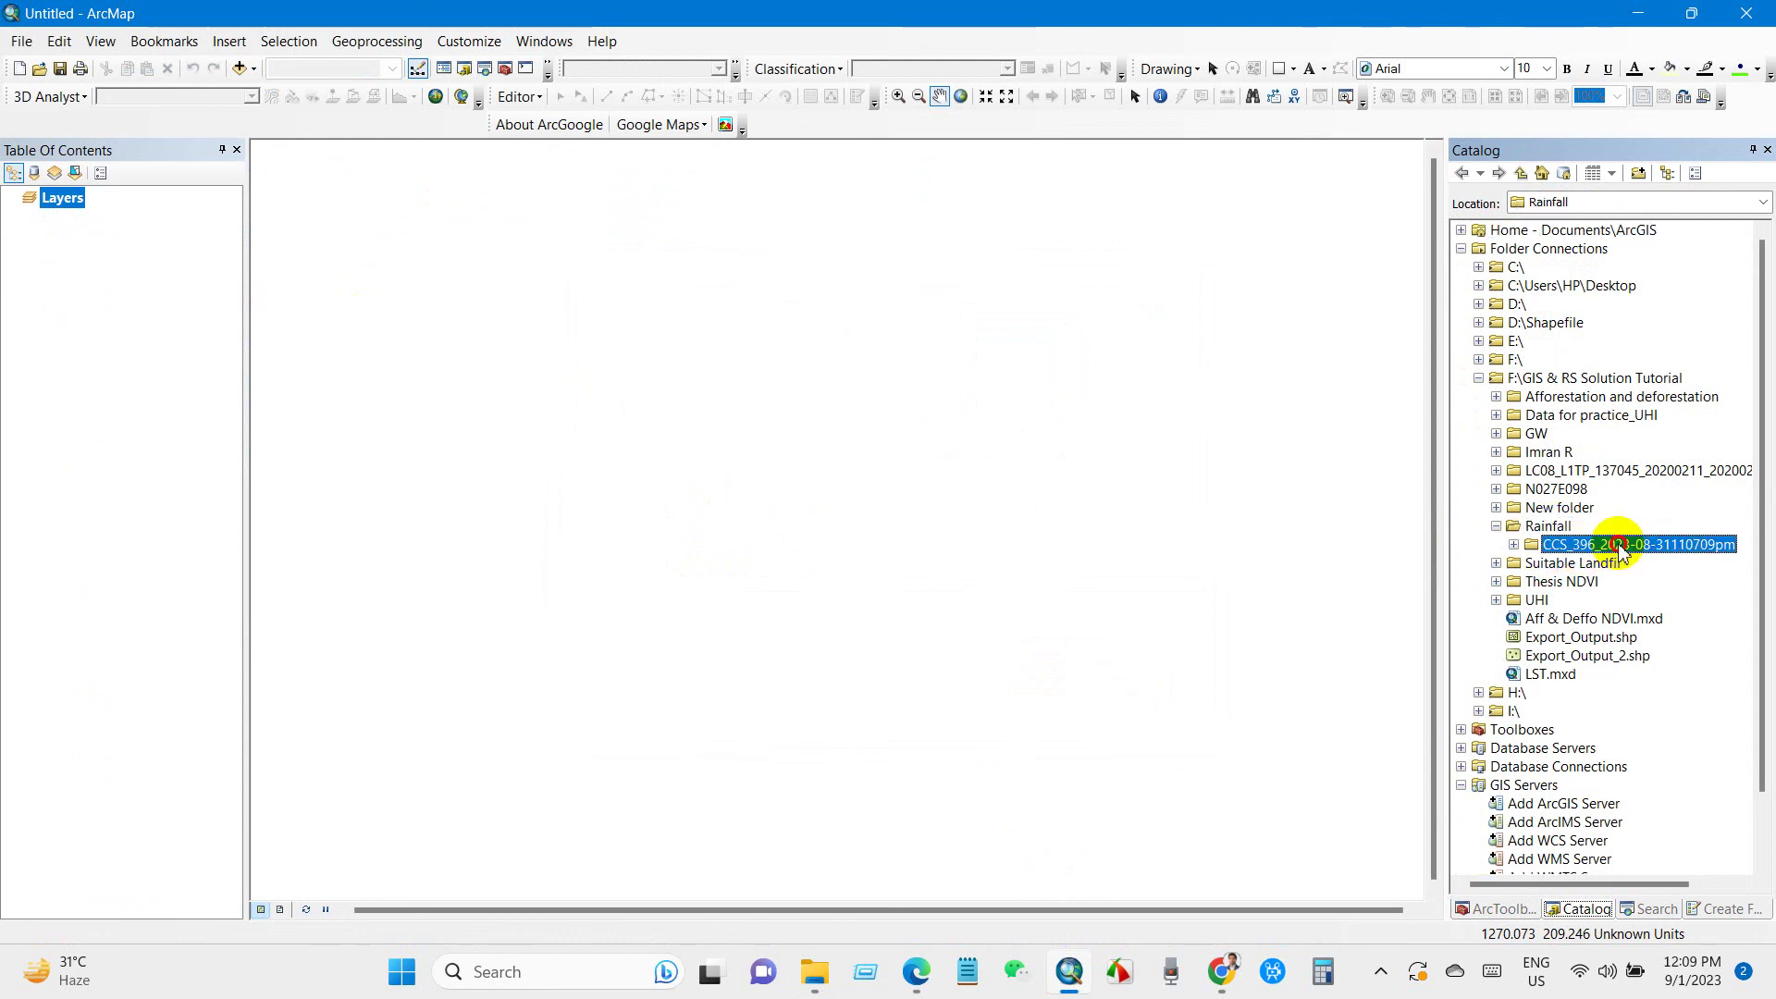
click(1515, 546)
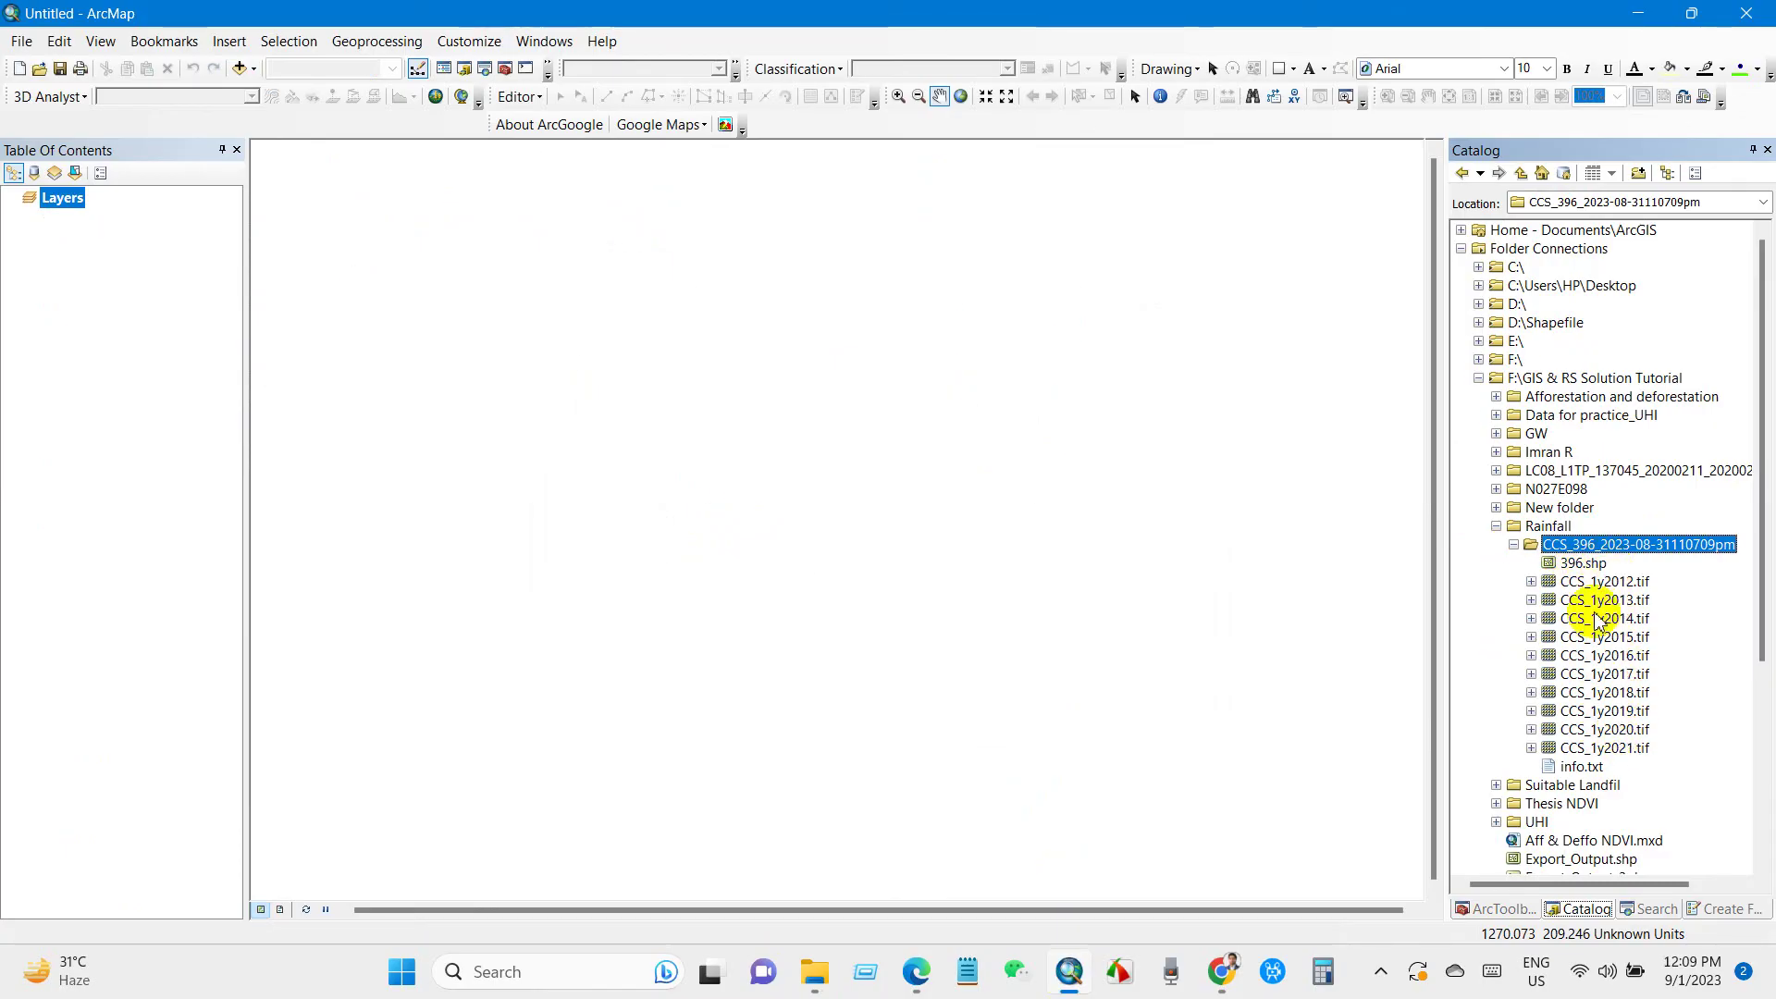
drag(1588, 575, 178, 438)
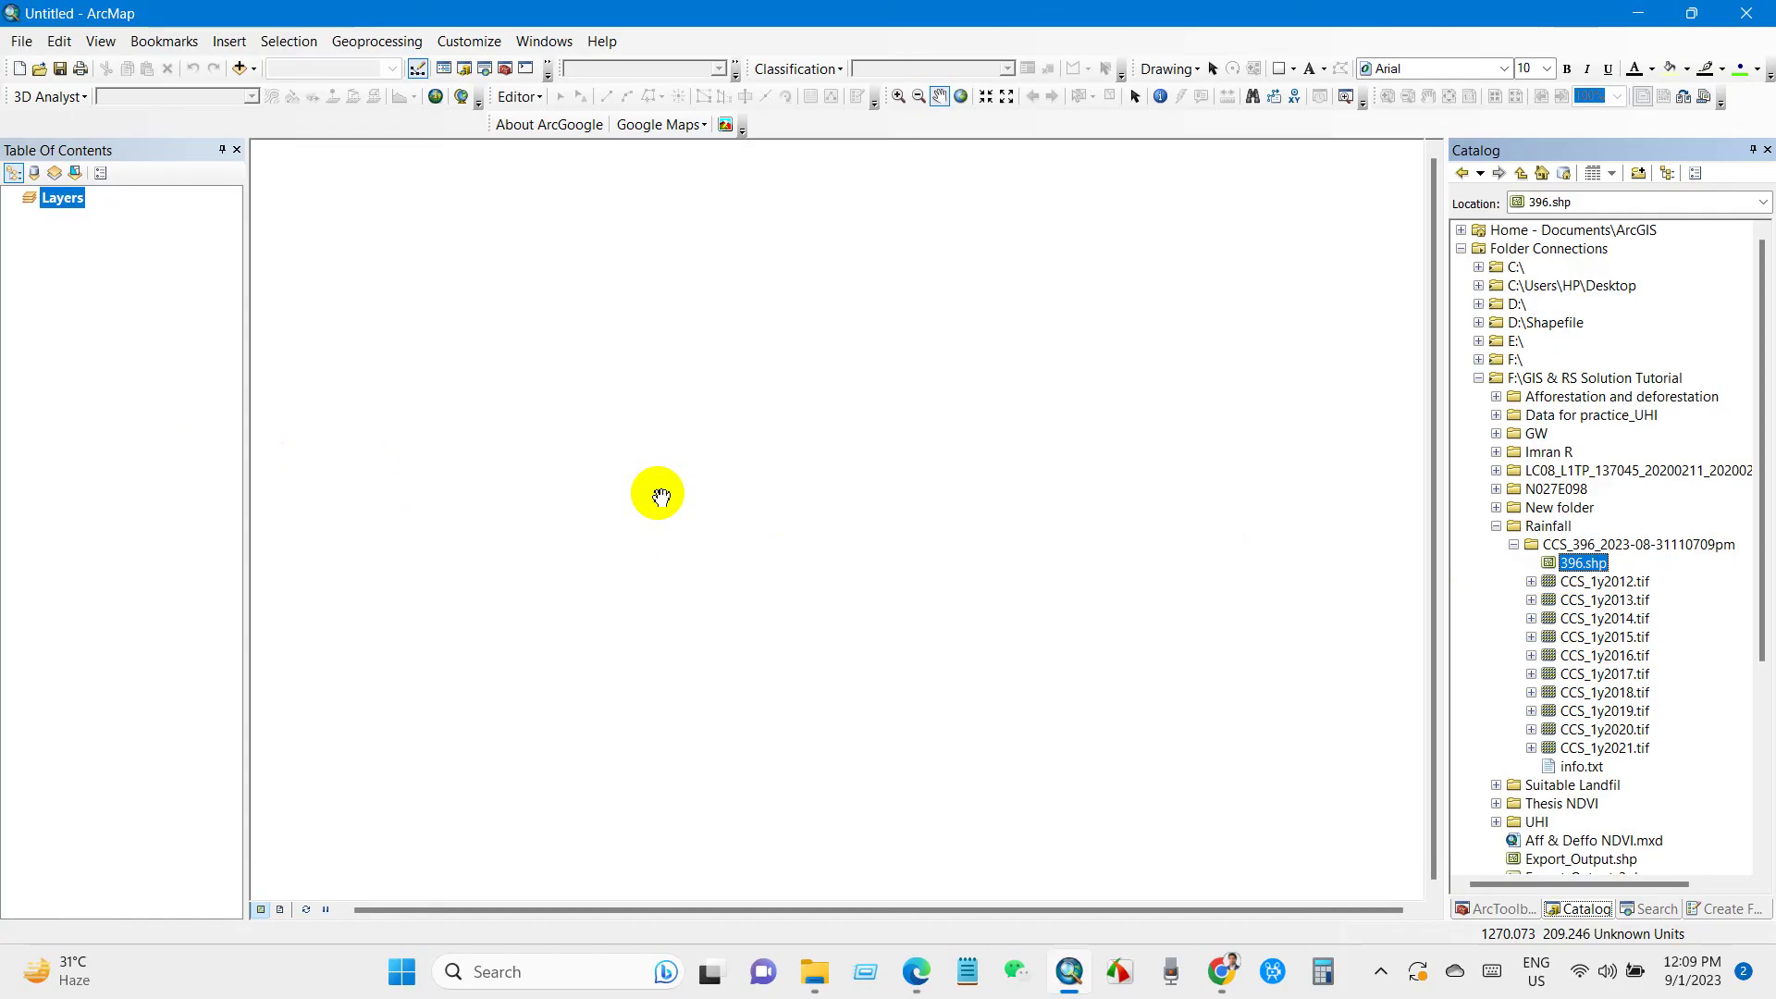
Step: Give the 396 boundary a hollow, outline-only fill and switch the layer off
click(59, 245)
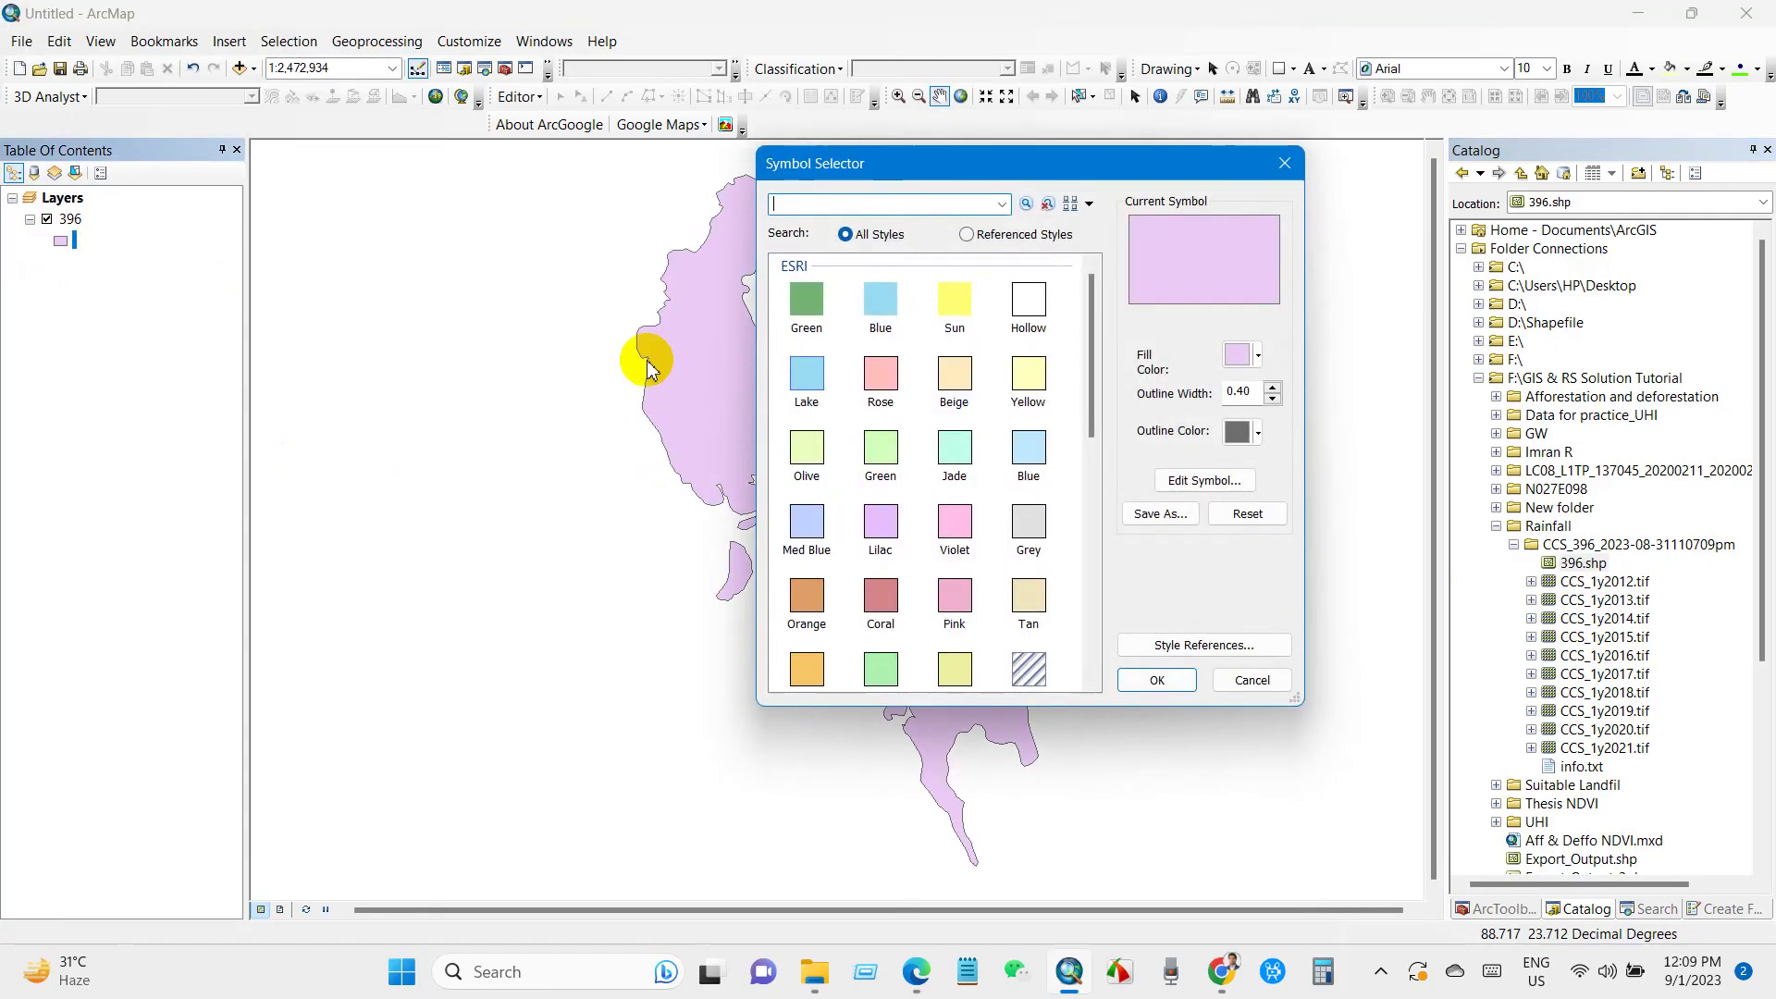
double_click(1021, 308)
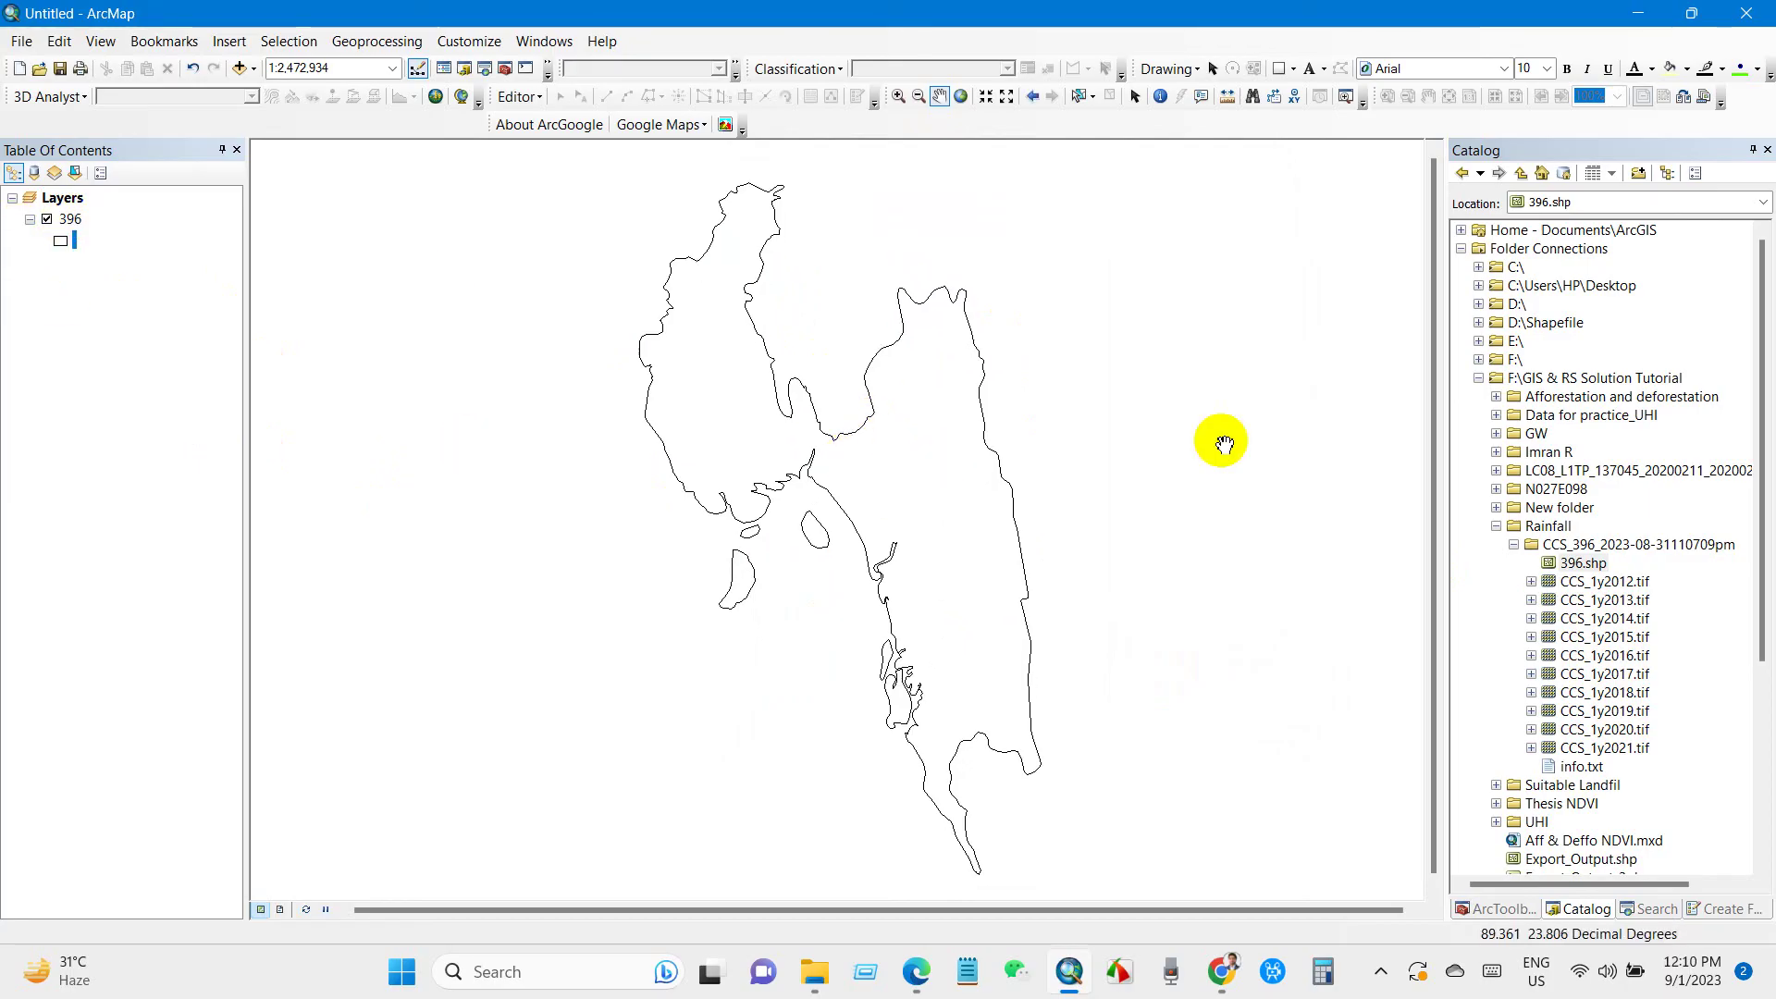
click(46, 219)
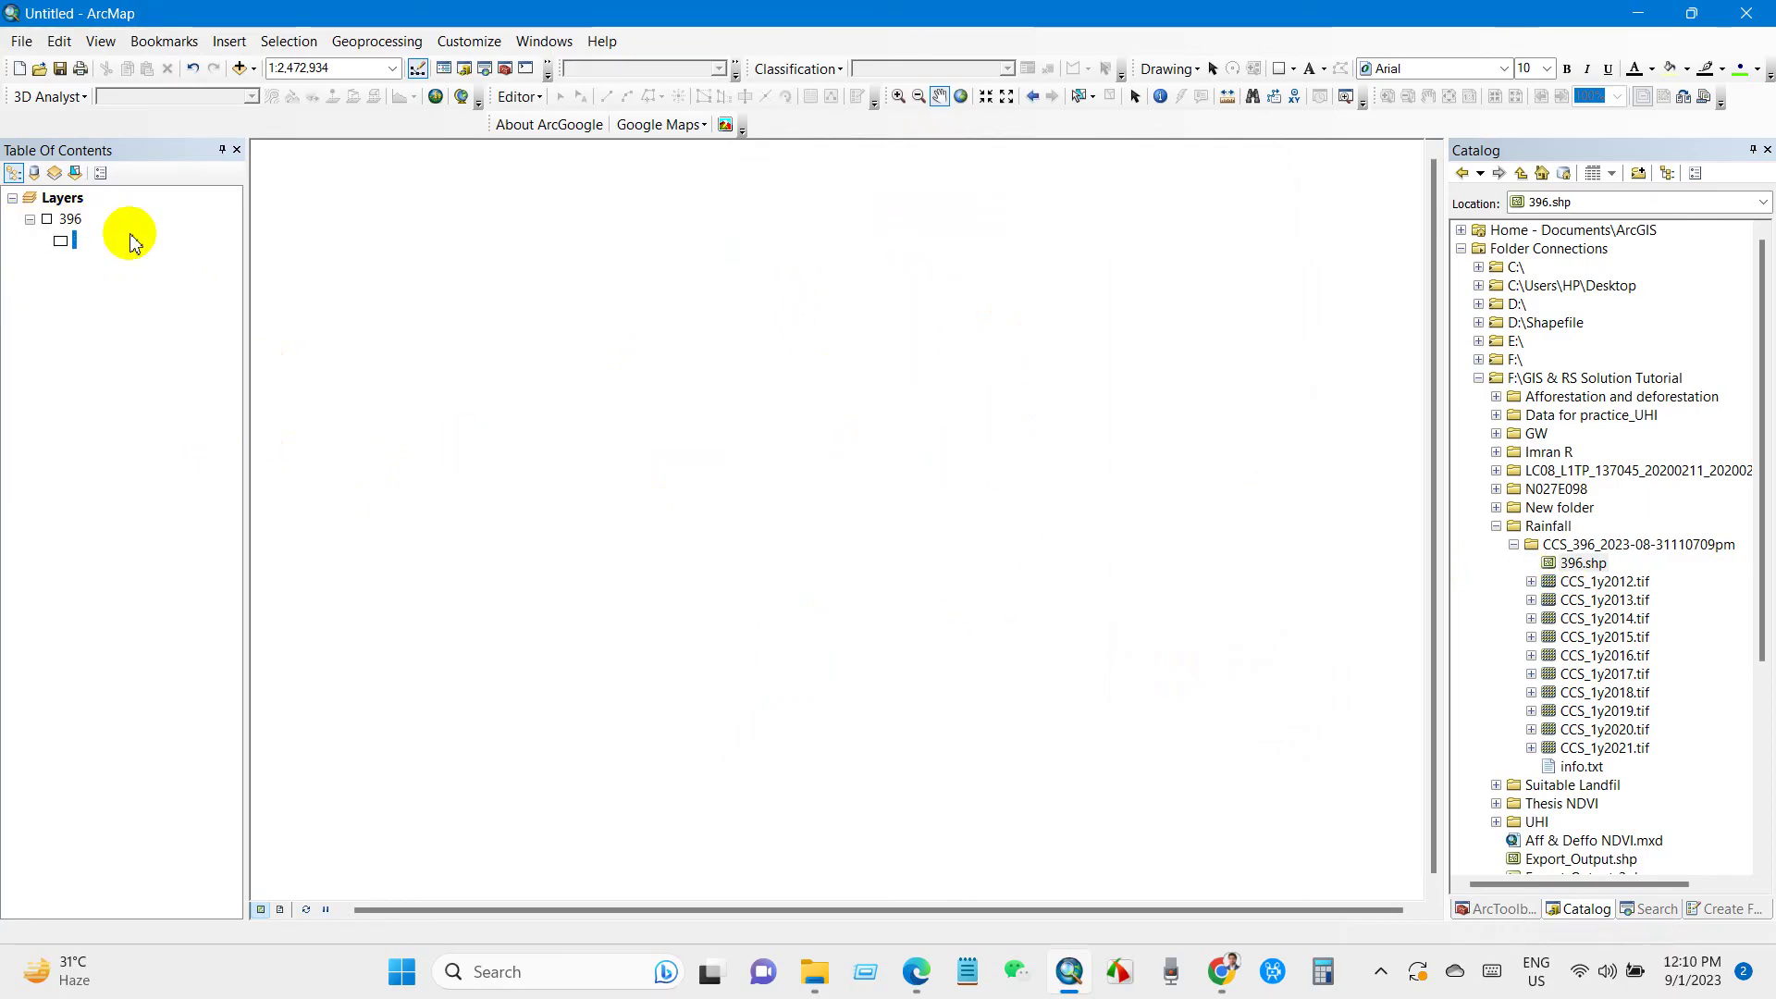
Step: Browse the yearly rasters CCS_1y2013 through CCS_1y2021 in the Catalog, then select CCS_1y2012.tif
click(1621, 601)
click(1624, 637)
click(1624, 656)
click(1624, 675)
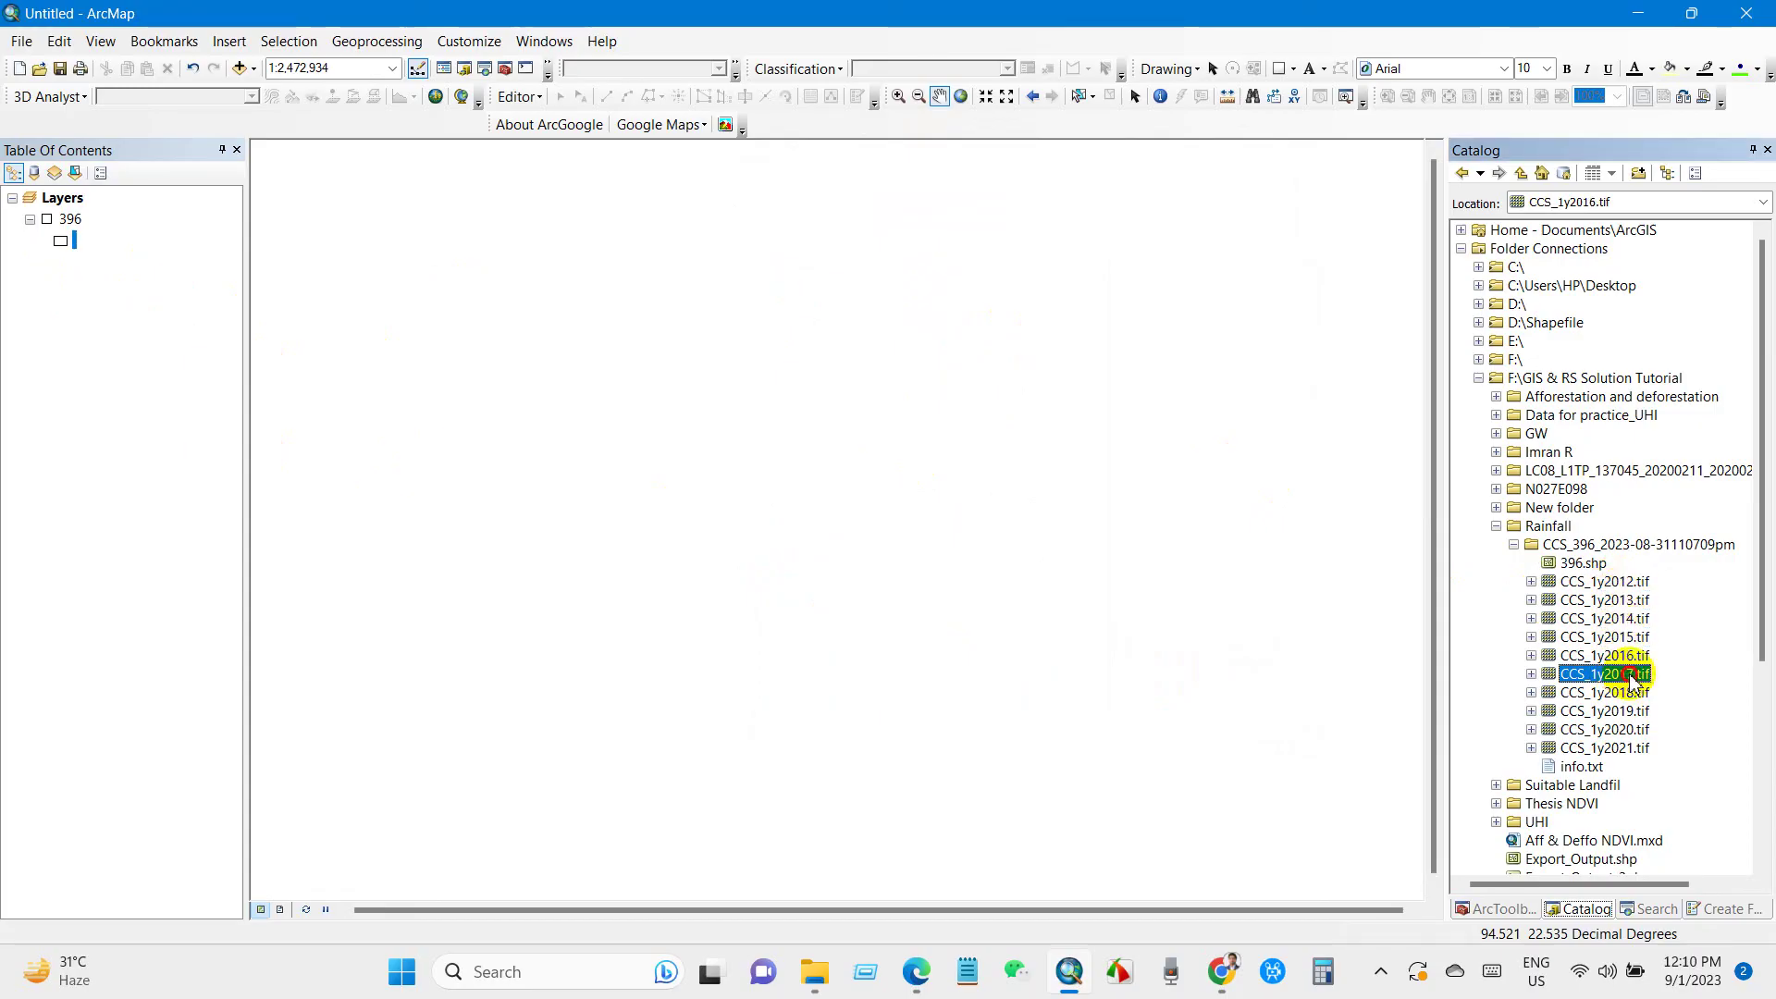
click(1623, 693)
click(1624, 711)
click(1624, 750)
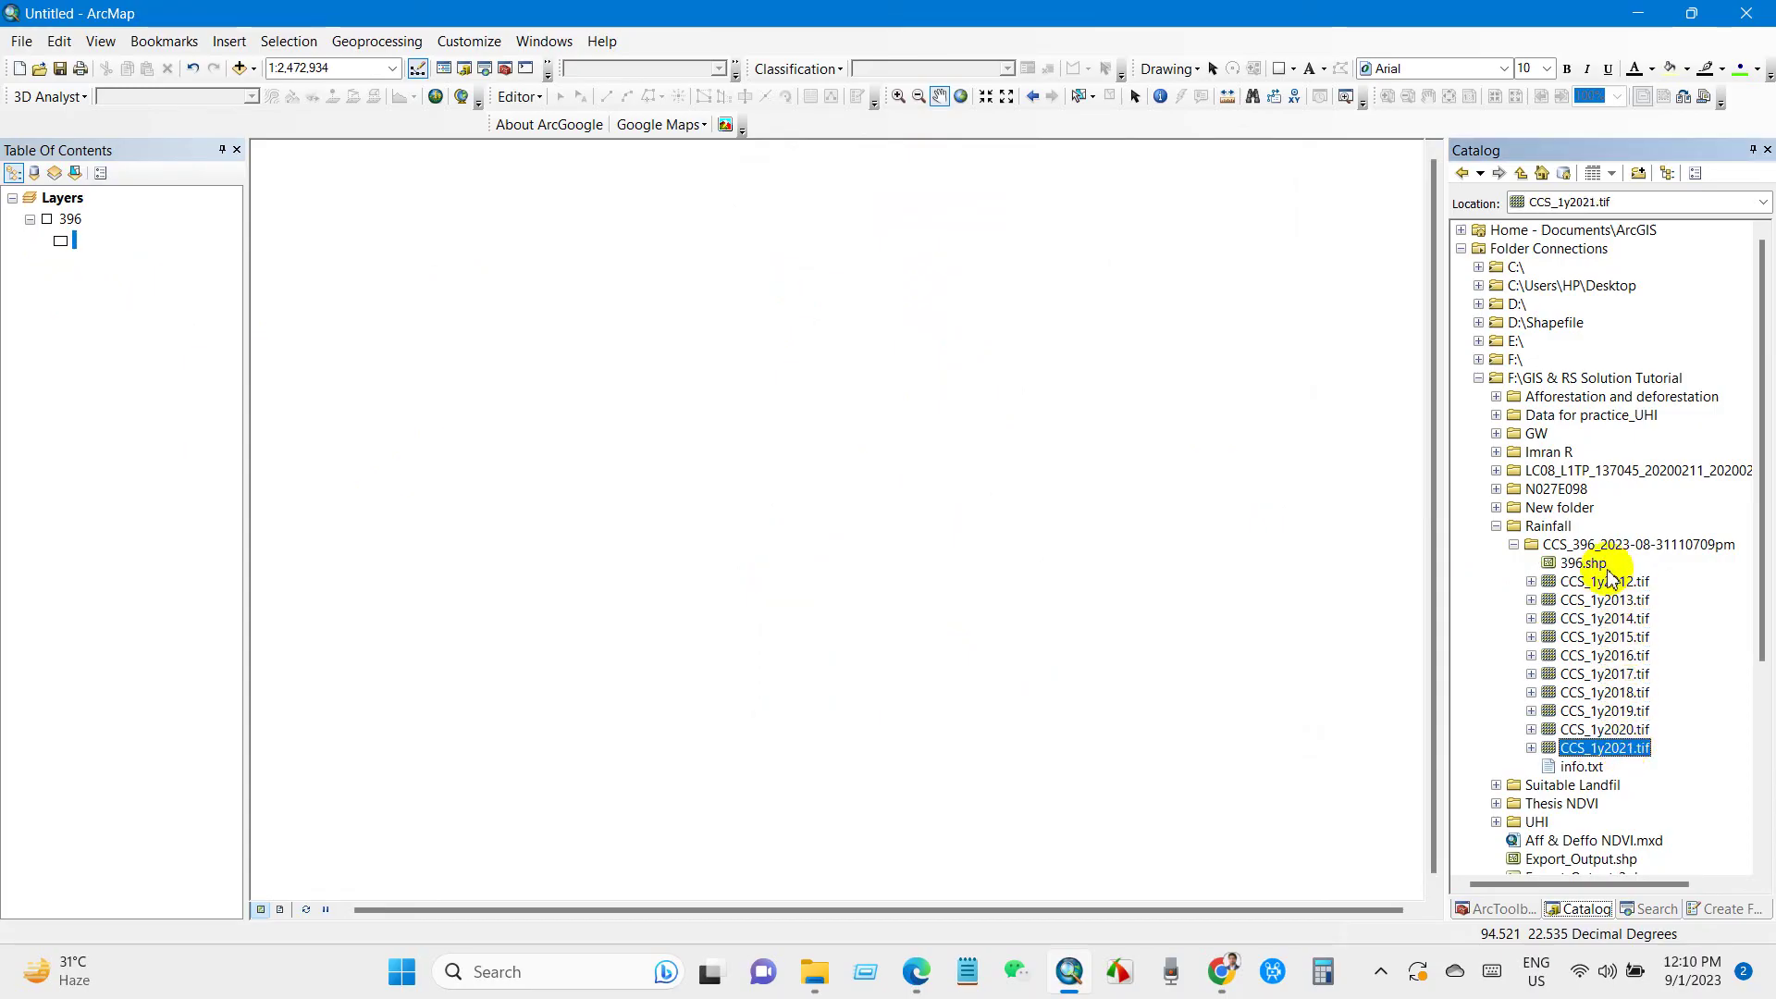
click(1601, 582)
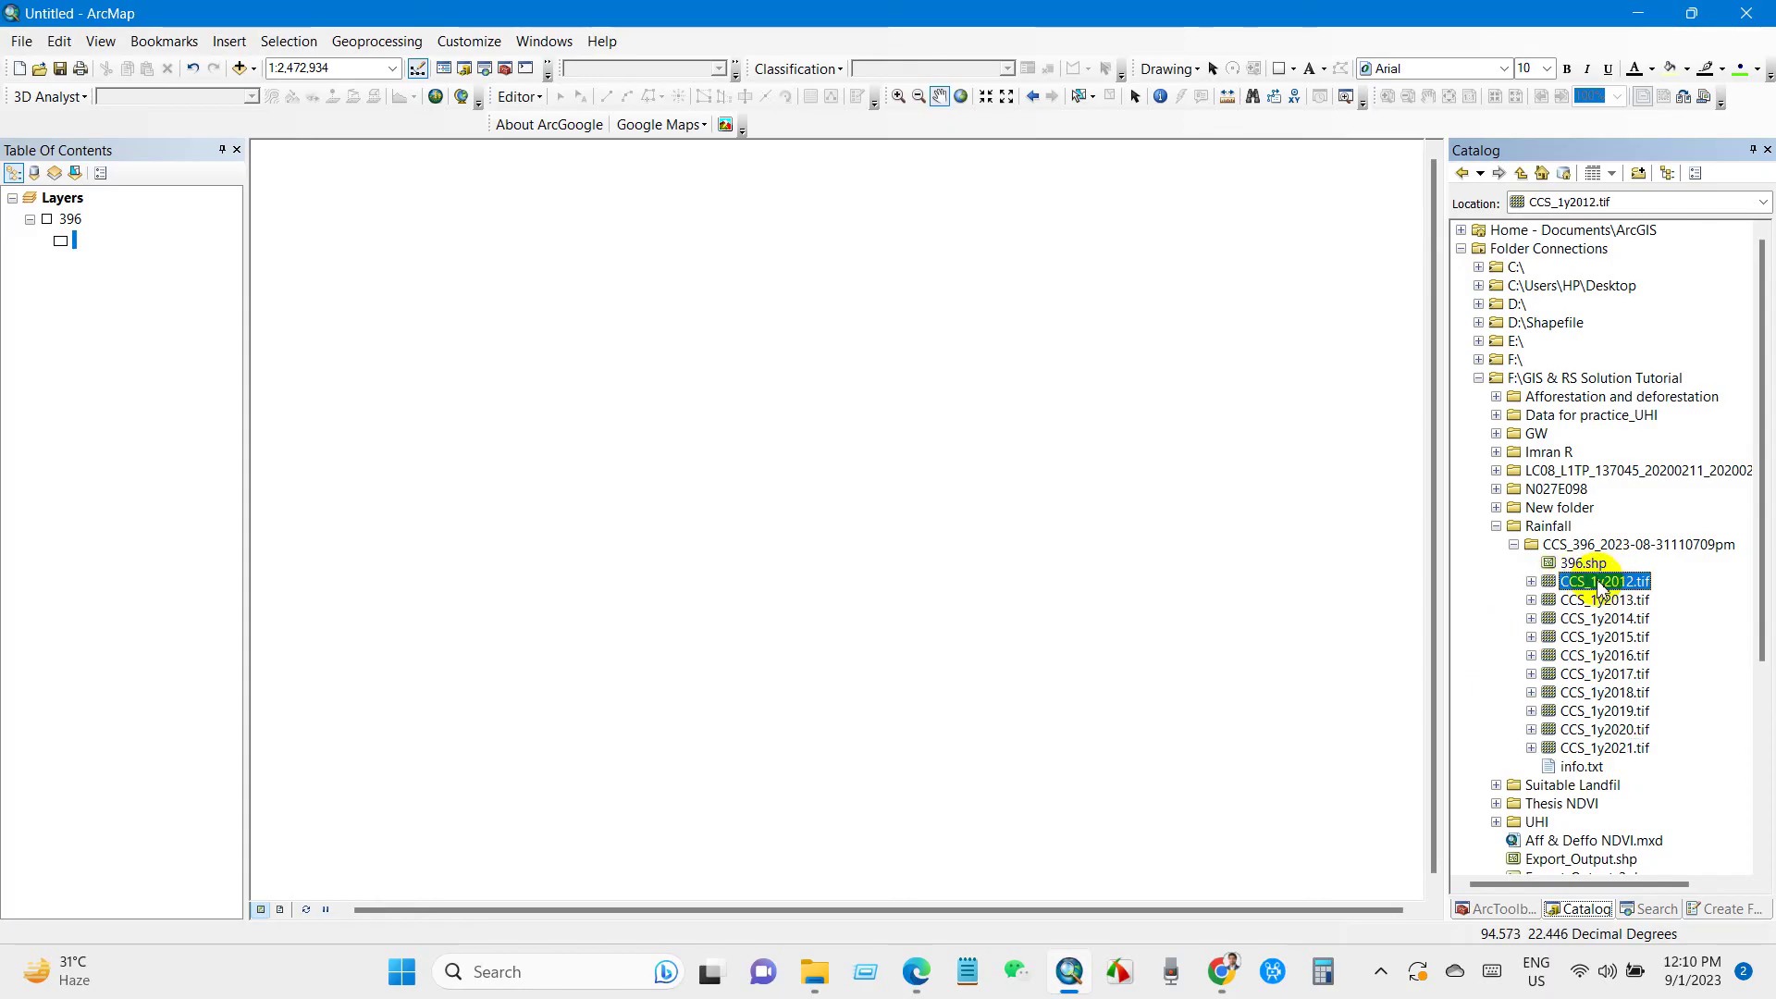
Step: Add CCS_1y2012.tif to the map and briefly view the 396 boundary over it
mouse_move(1617, 590)
mouse_down()
mouse_move(813, 484)
mouse_move(217, 435)
mouse_up()
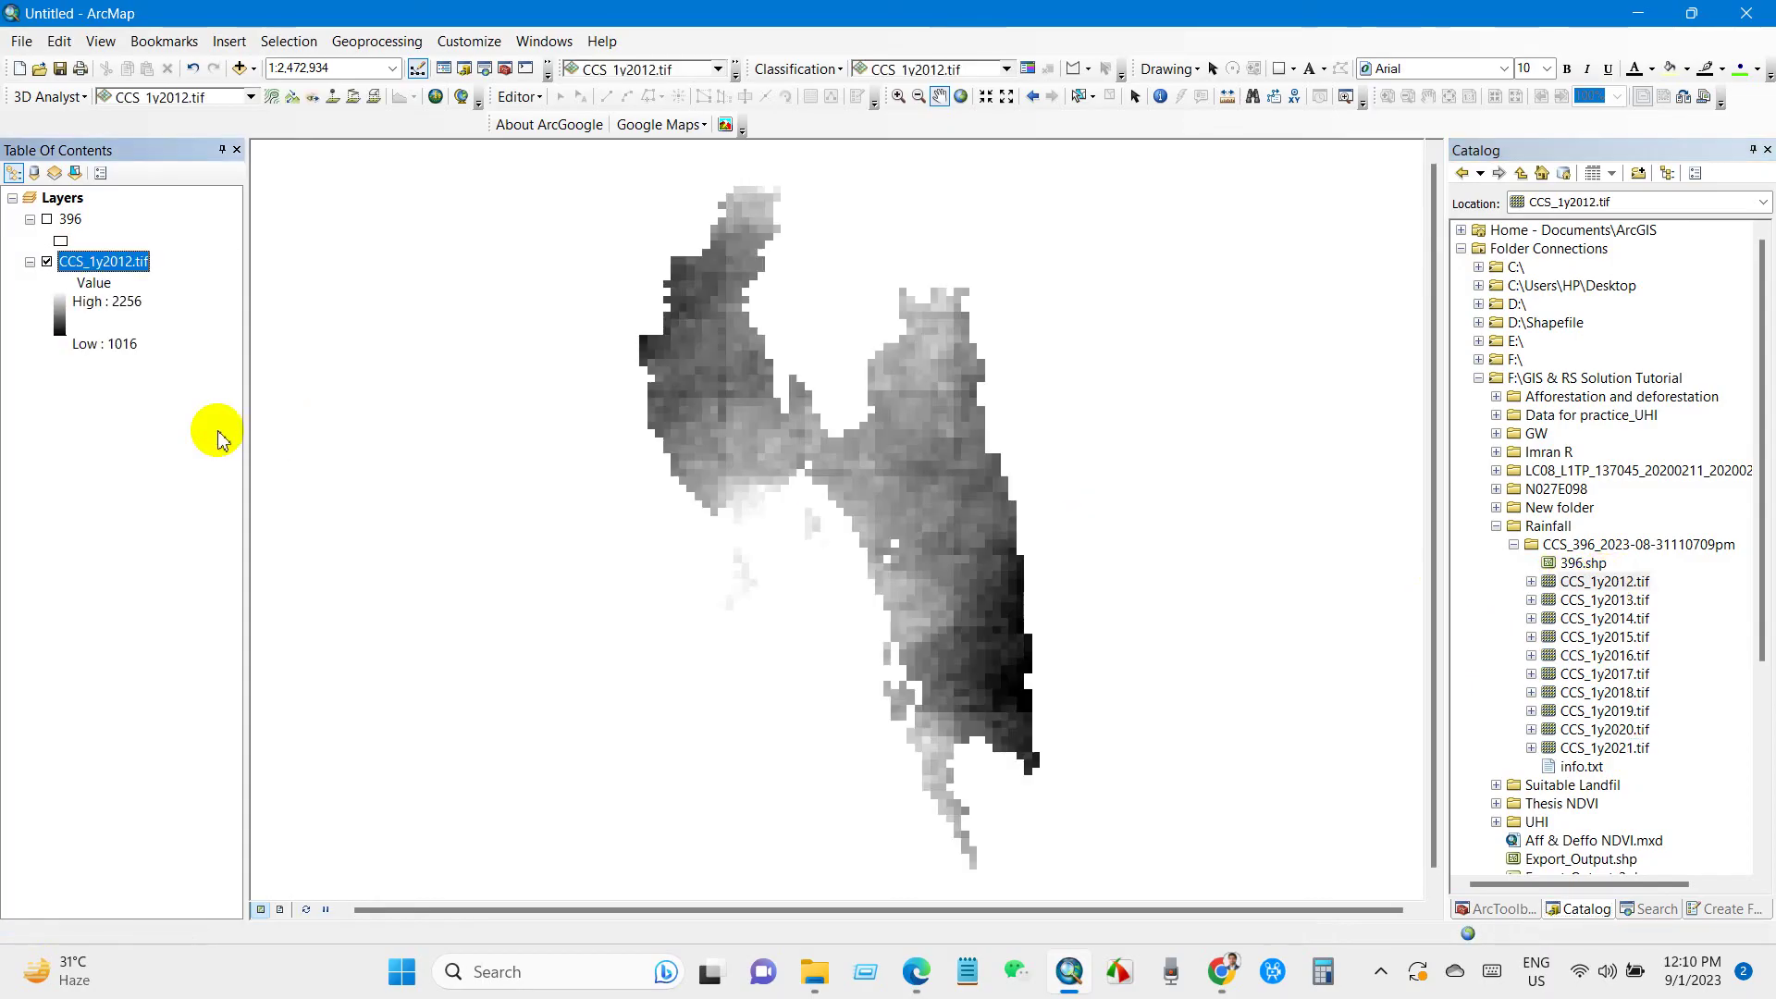
drag(852, 525, 845, 508)
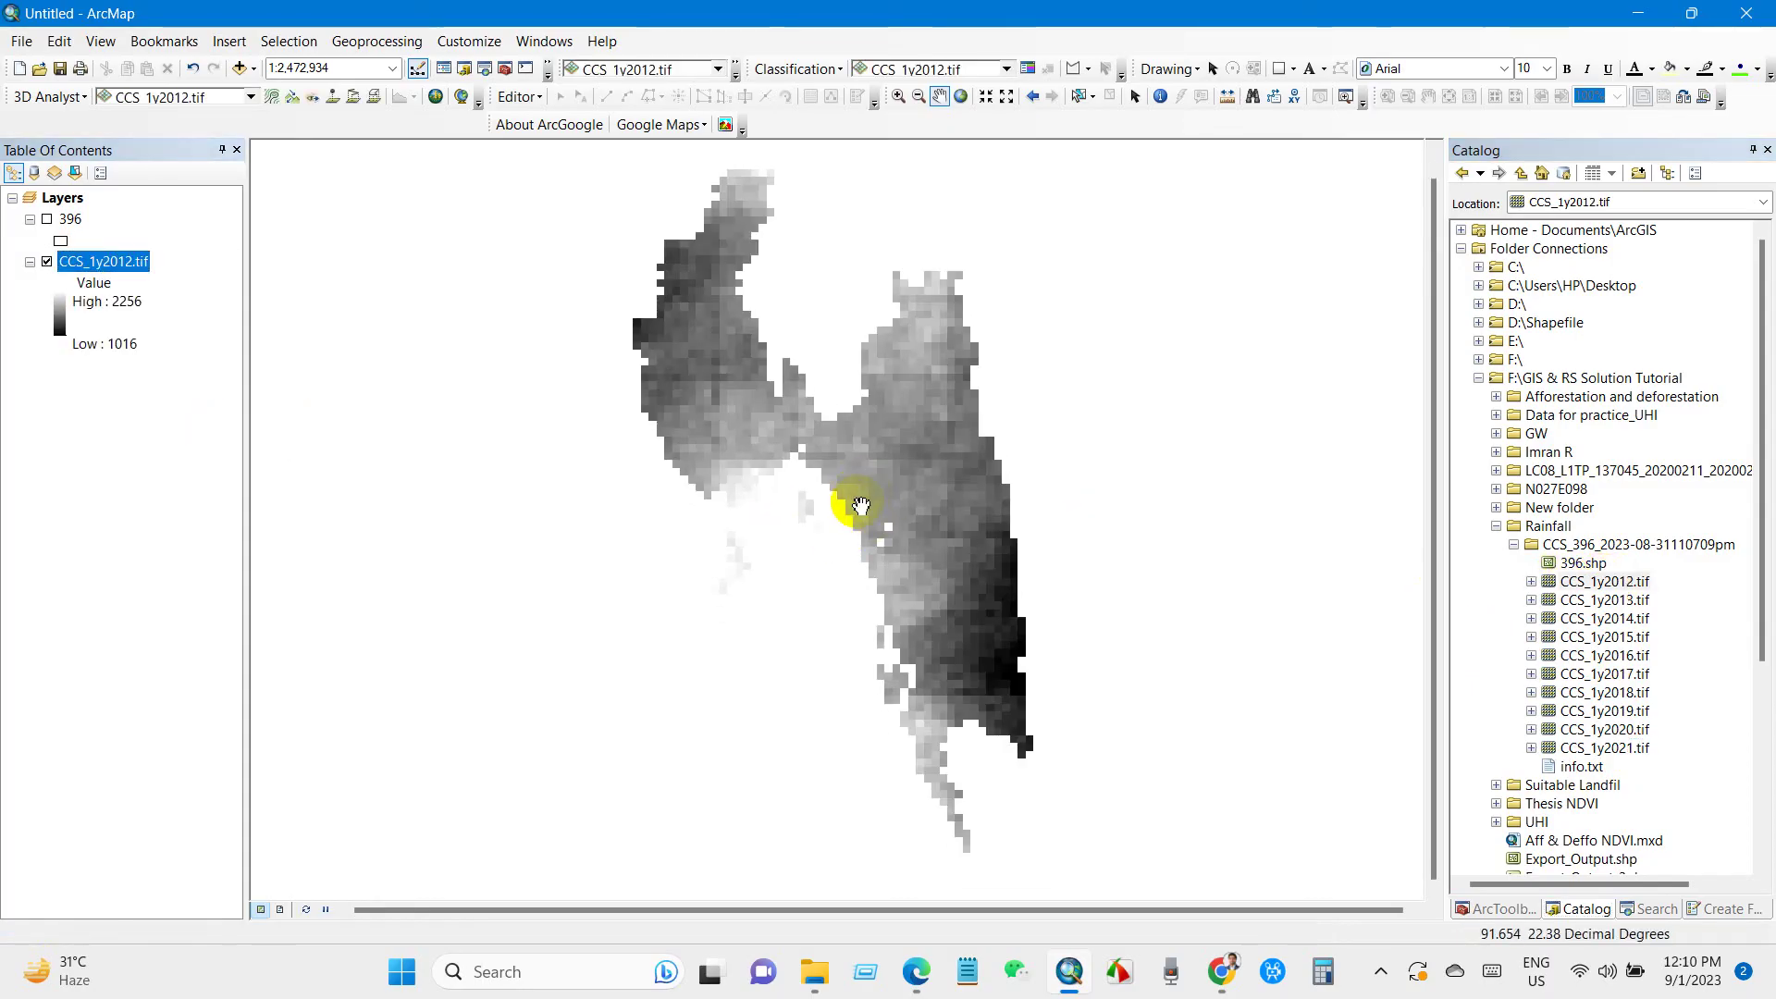
click(46, 220)
click(69, 219)
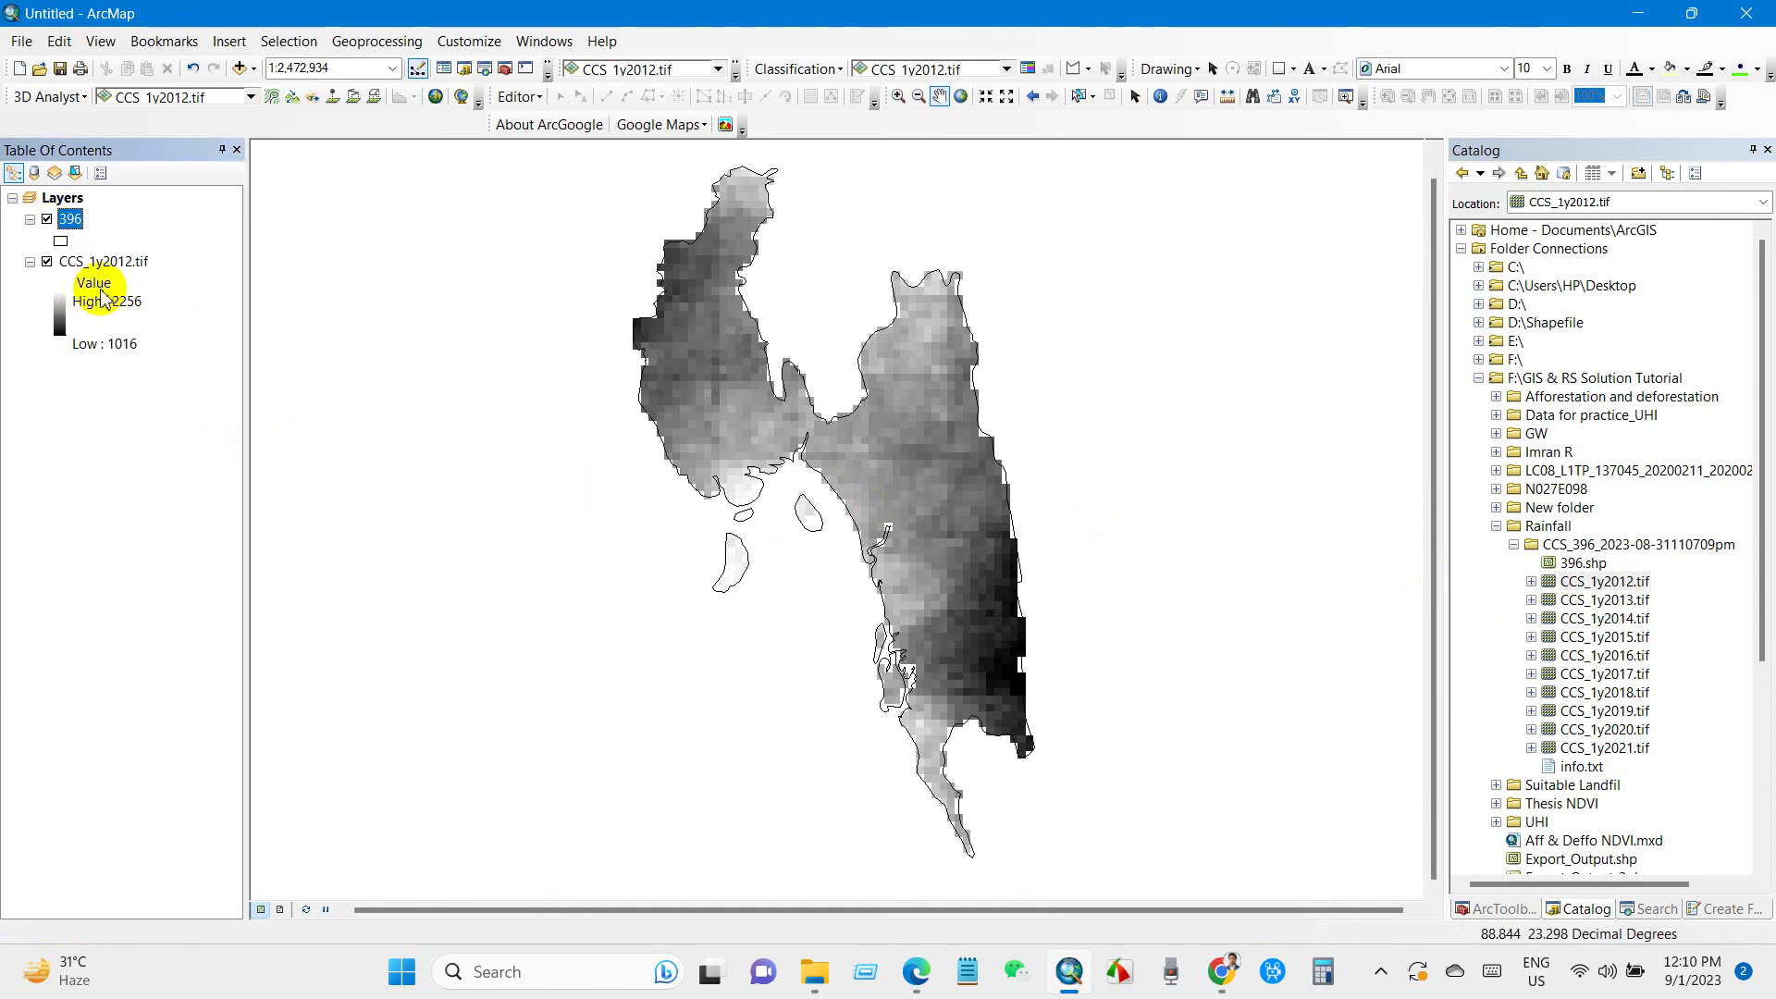
click(46, 219)
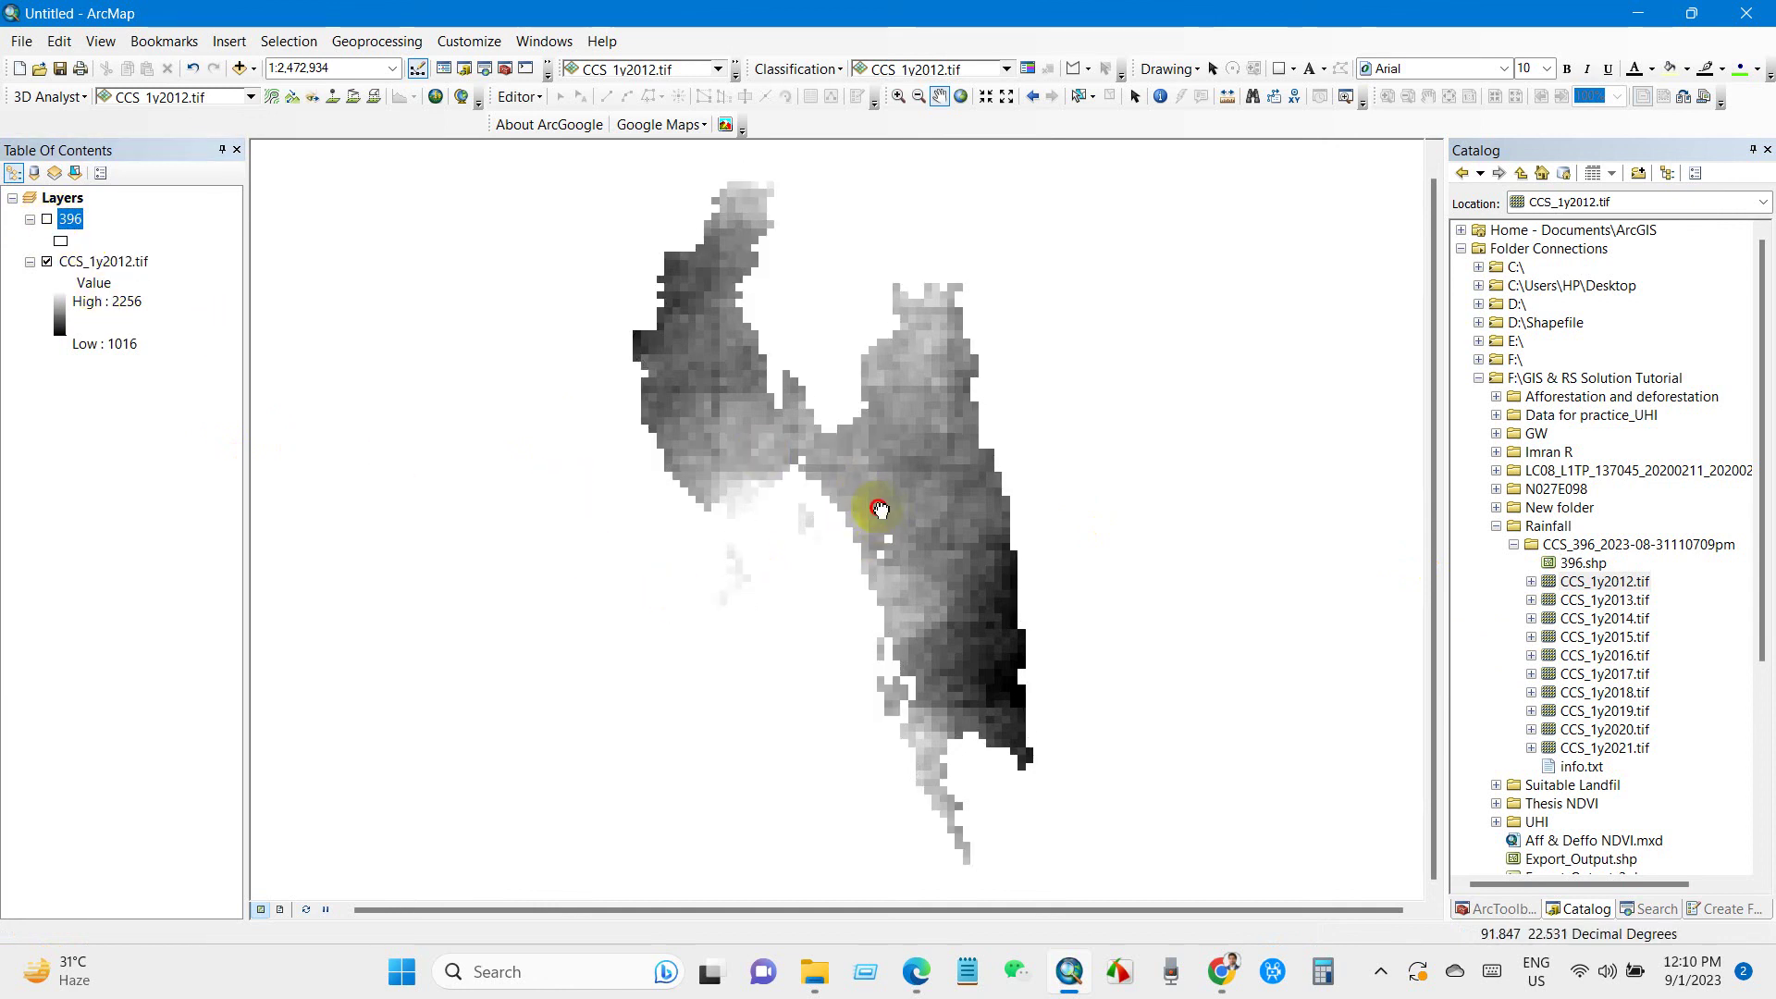
scroll(878, 512, up, 2)
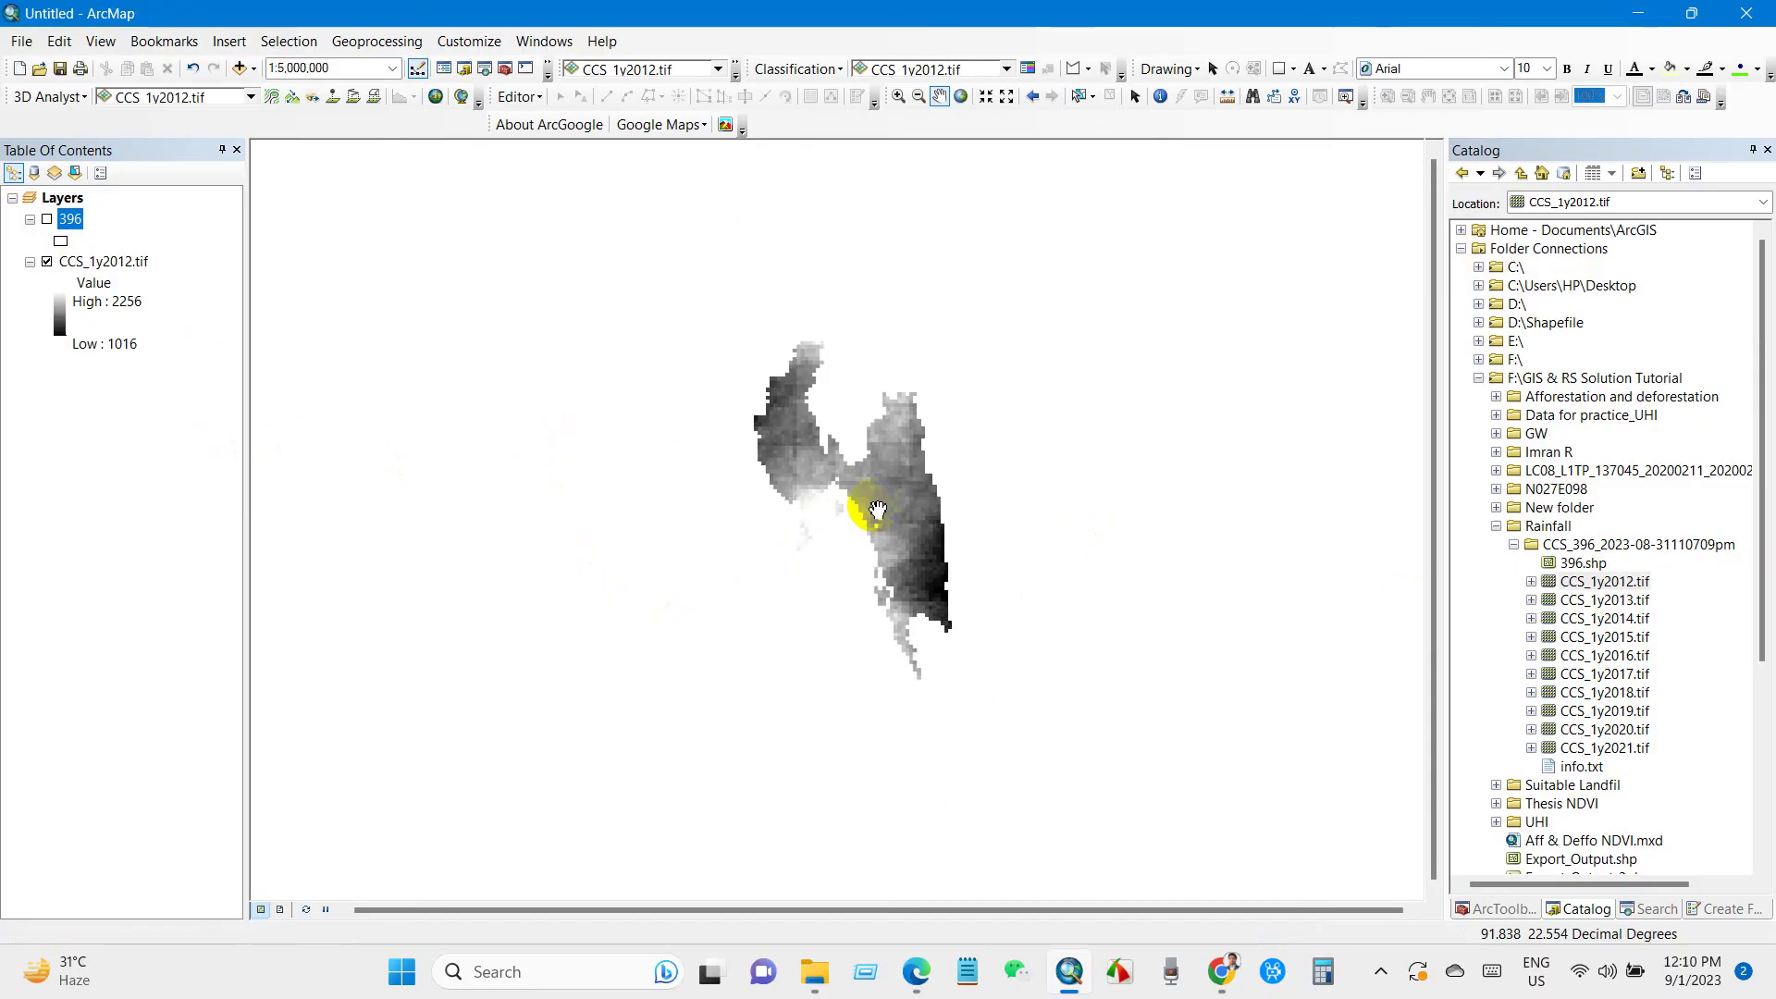
scroll(878, 507, down, 1)
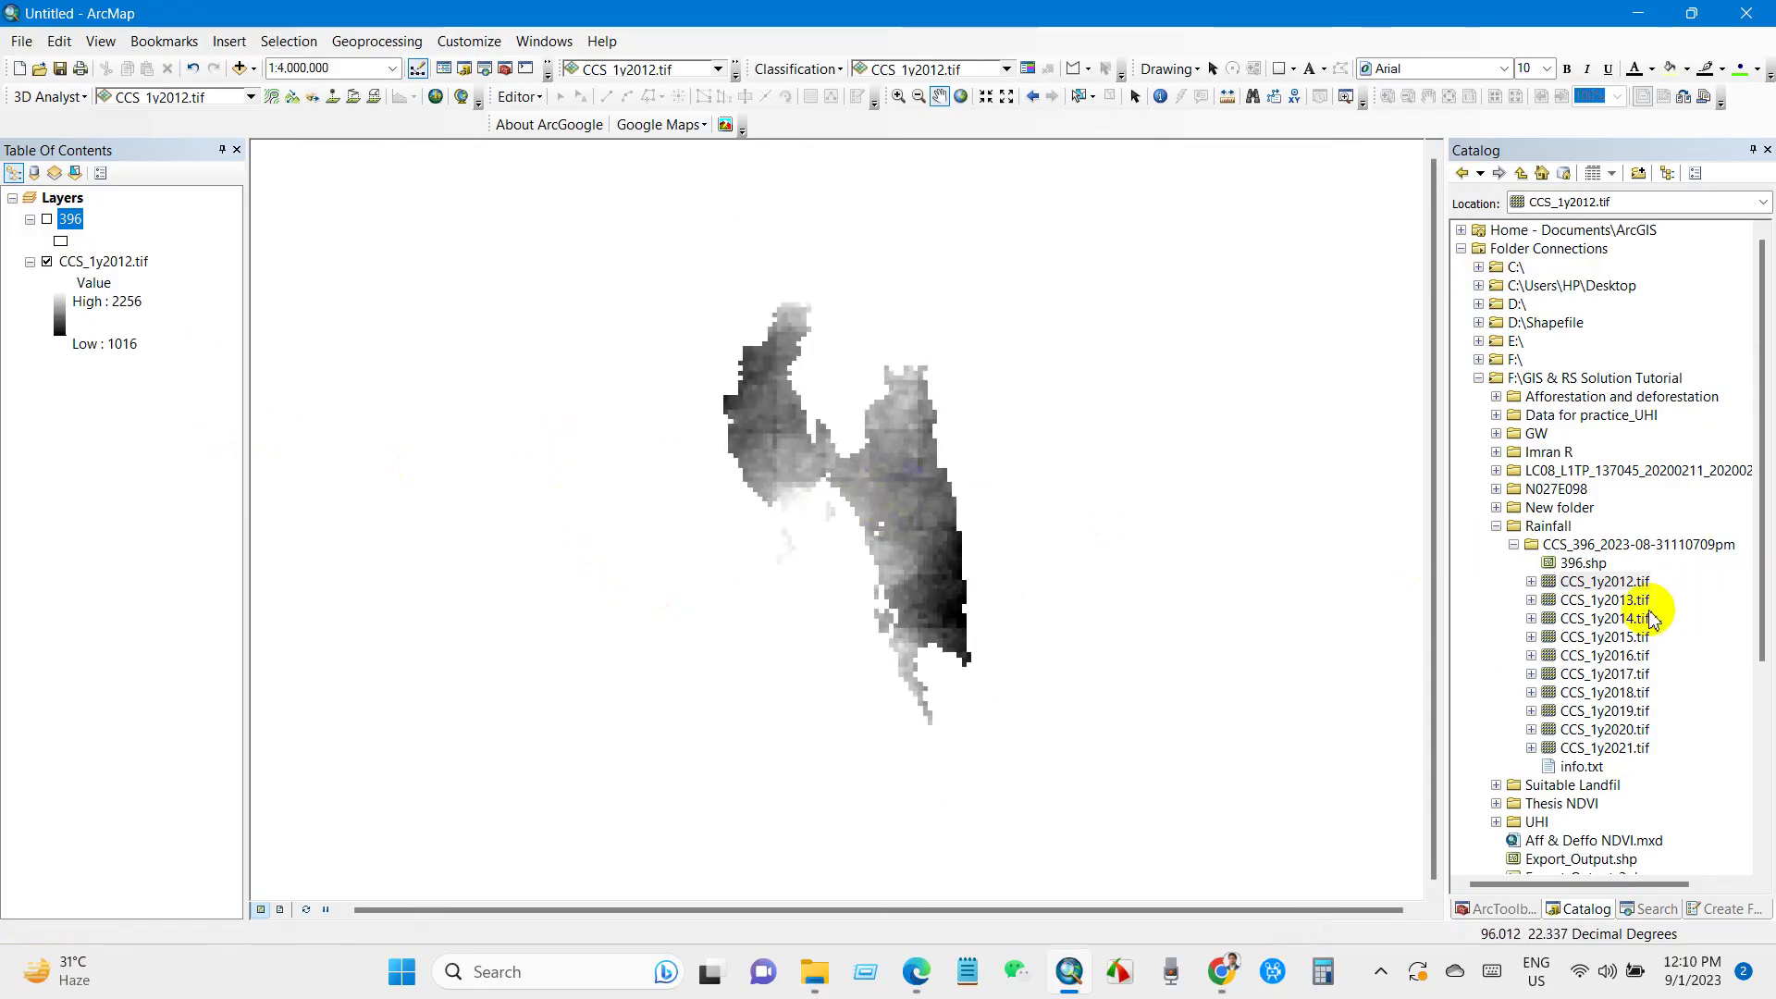
Step: Add the CCS_1y2013 through CCS_1y2017 rainfall rasters as map layers
drag(1617, 608, 118, 469)
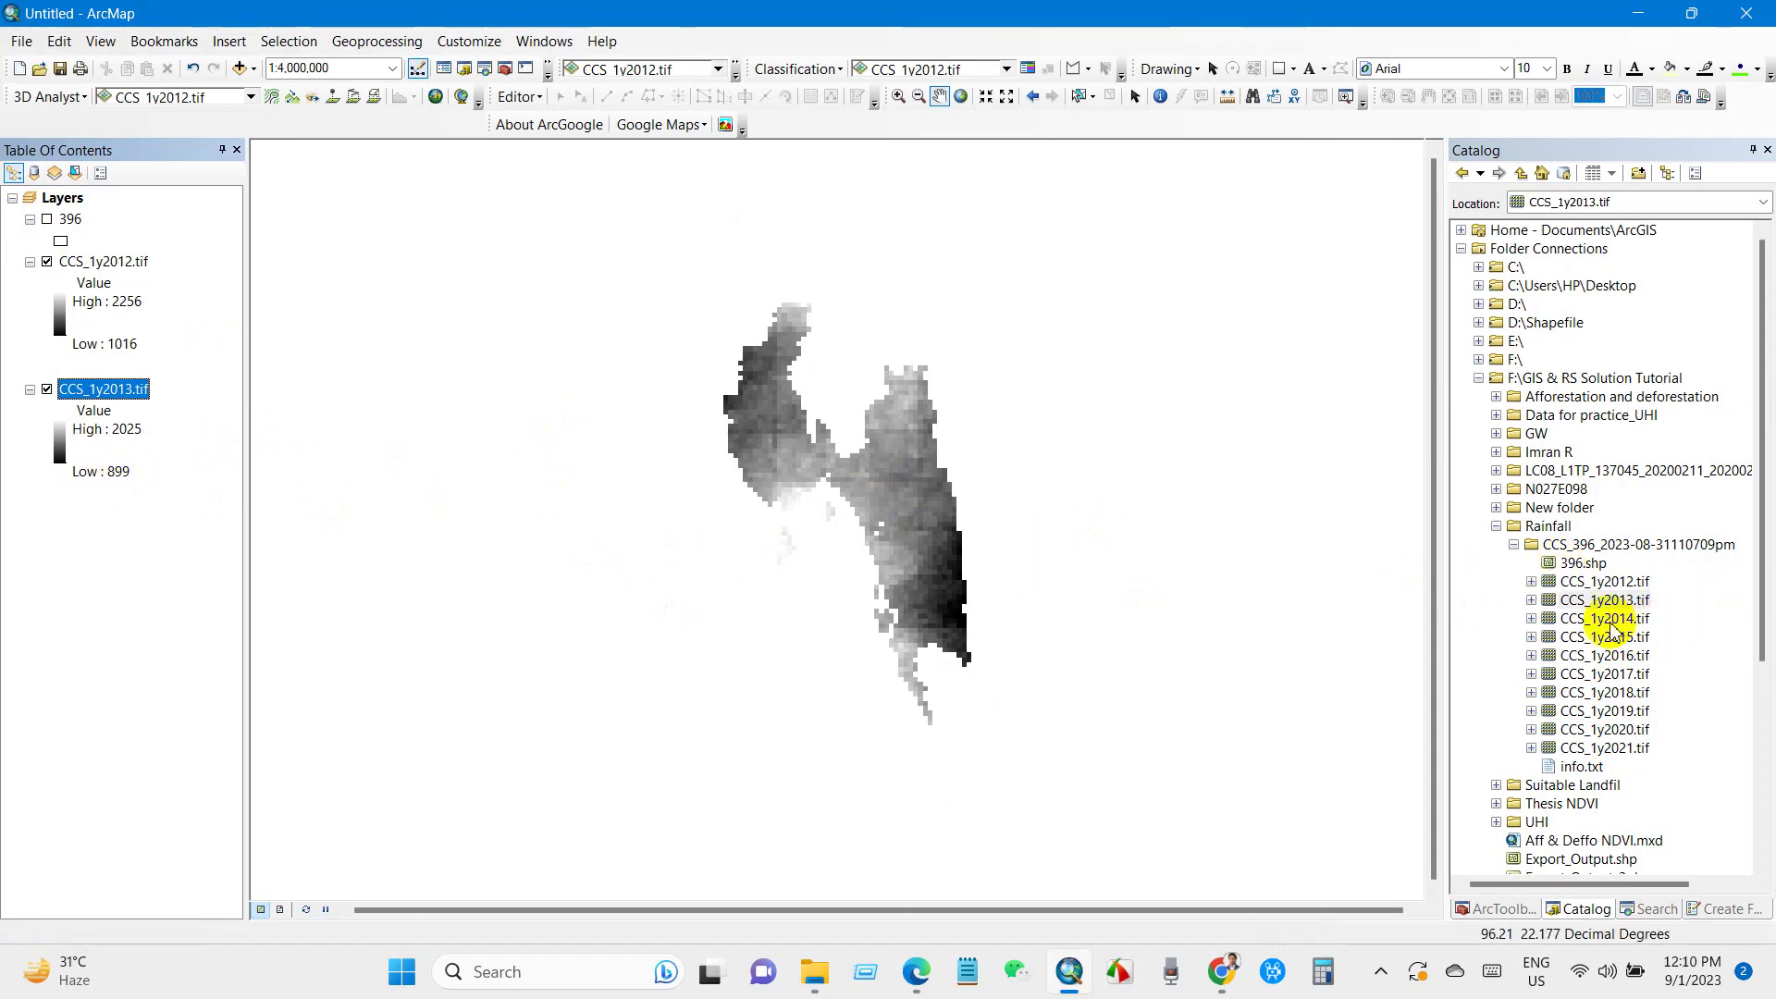
drag(1605, 618, 125, 569)
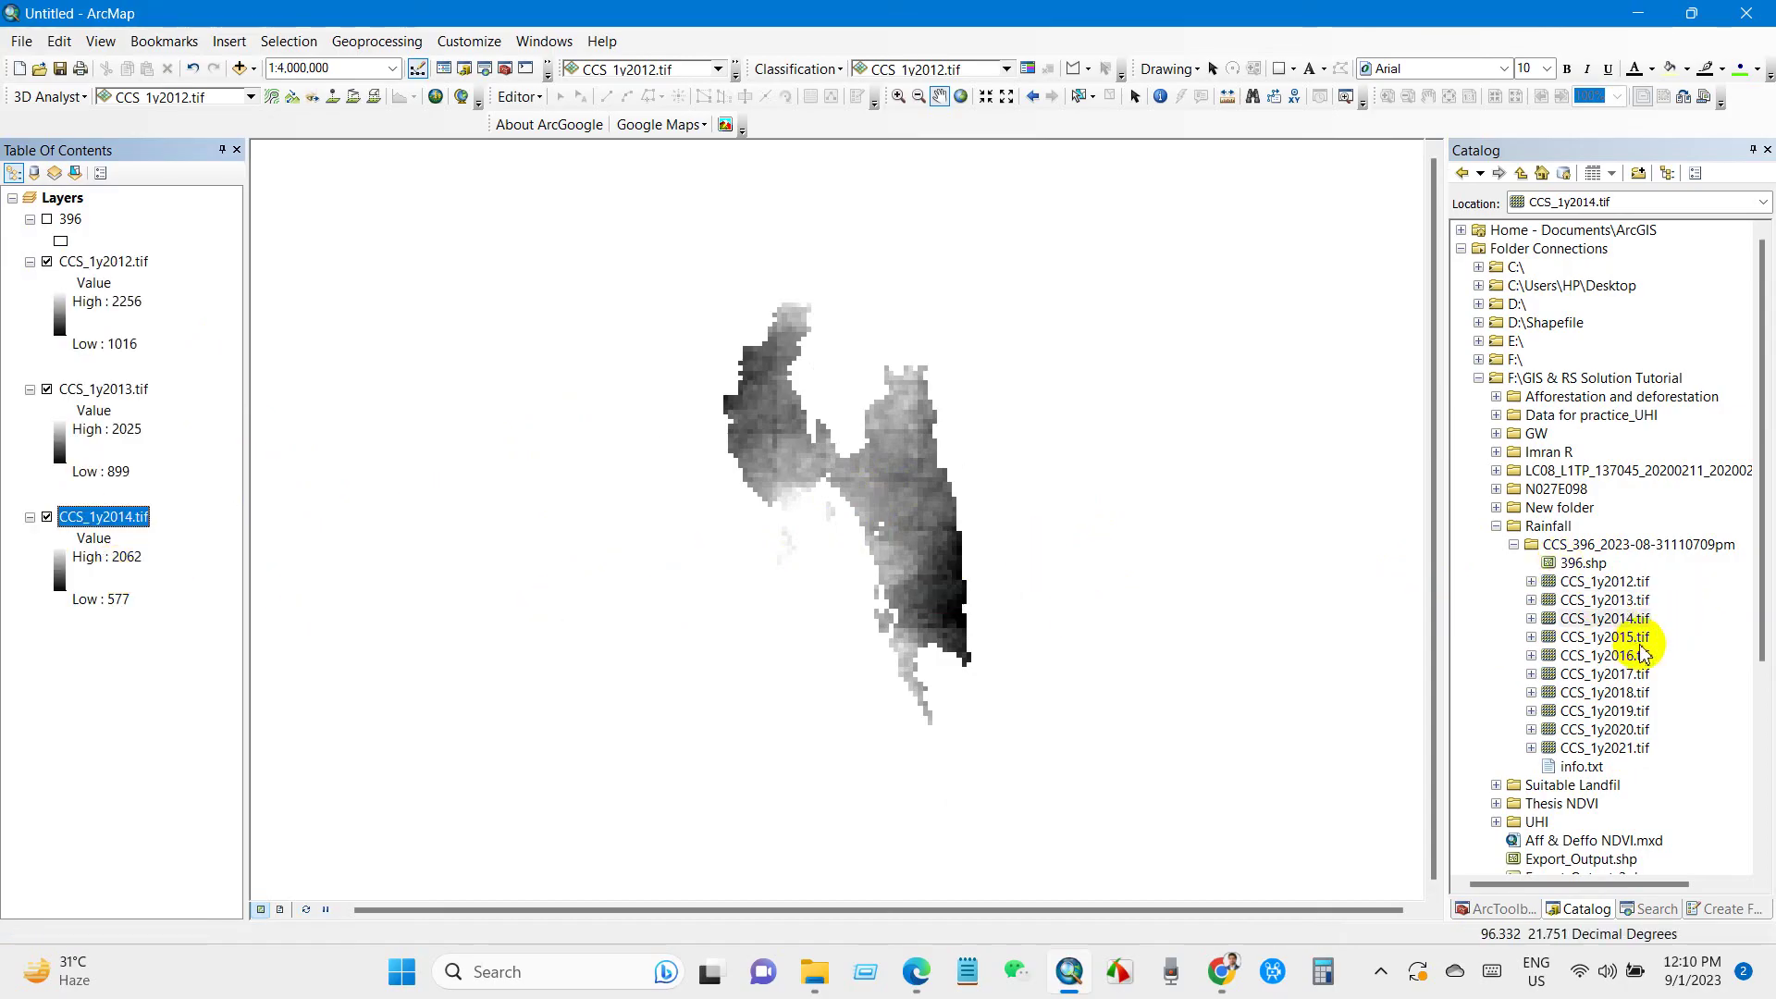
drag(1628, 640, 200, 644)
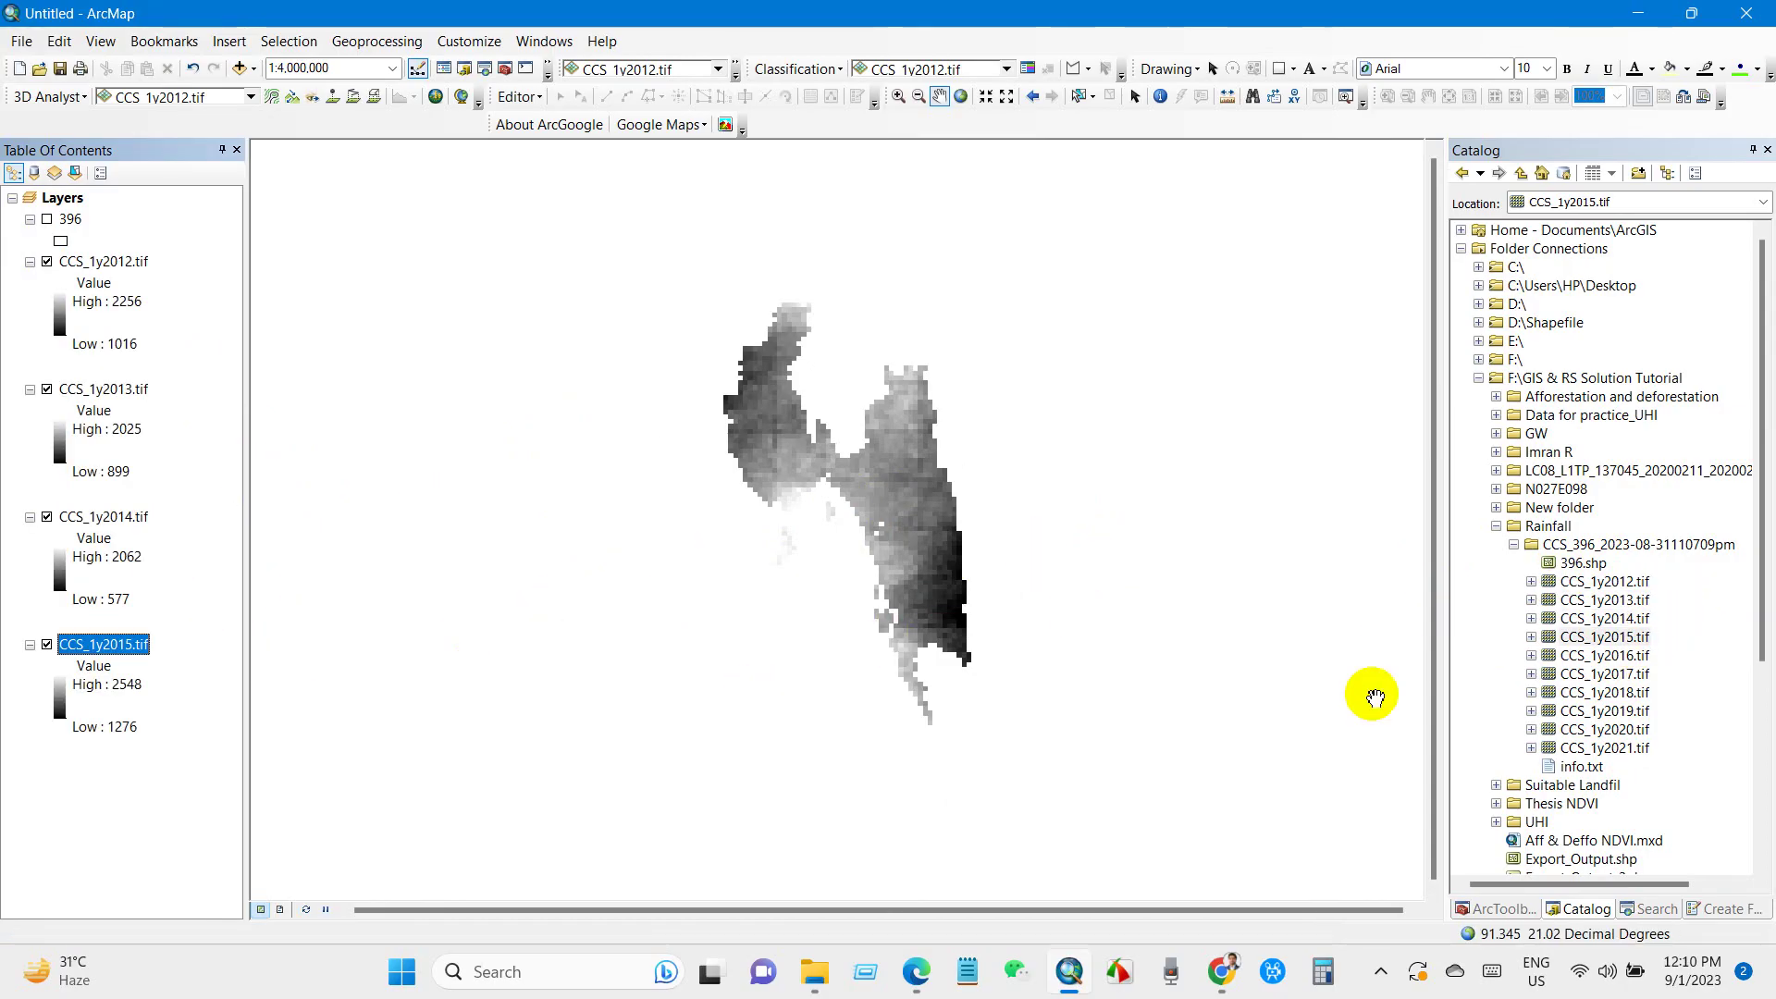
drag(1620, 665, 124, 728)
drag(1628, 674, 176, 912)
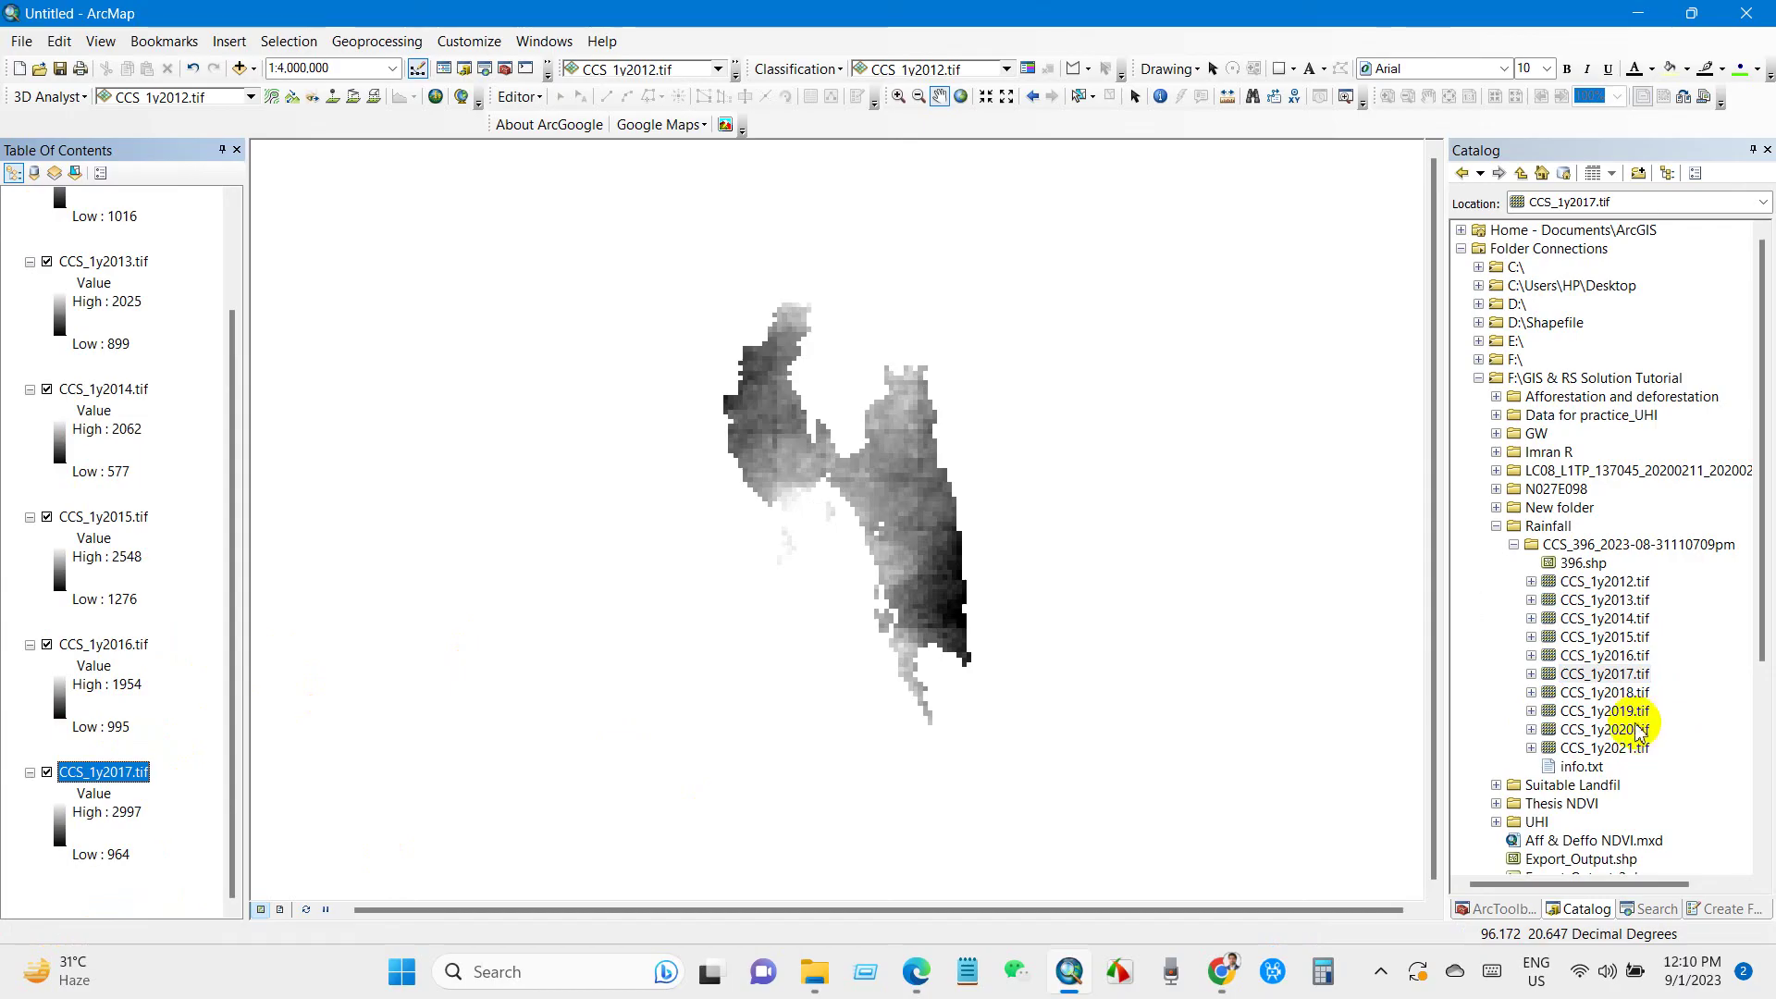
Step: Add the CCS_1y2018 through CCS_1y2021 rainfall rasters as map layers
drag(1607, 701, 175, 898)
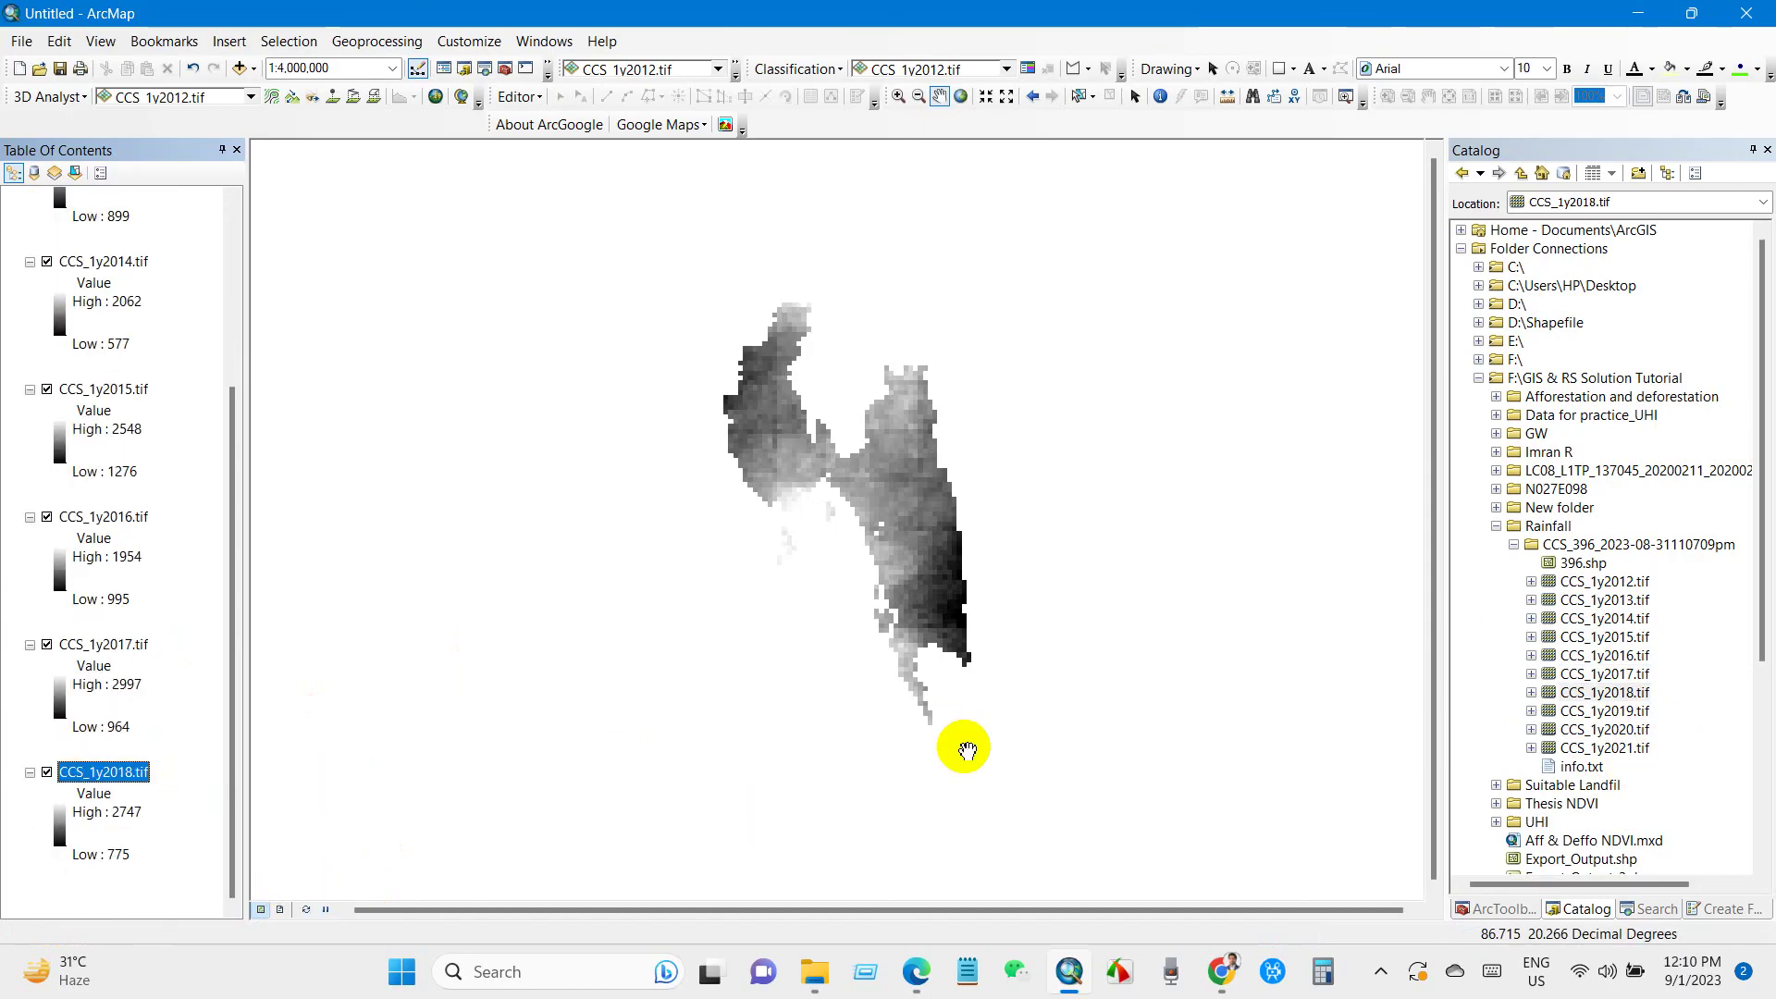
drag(1614, 715, 127, 844)
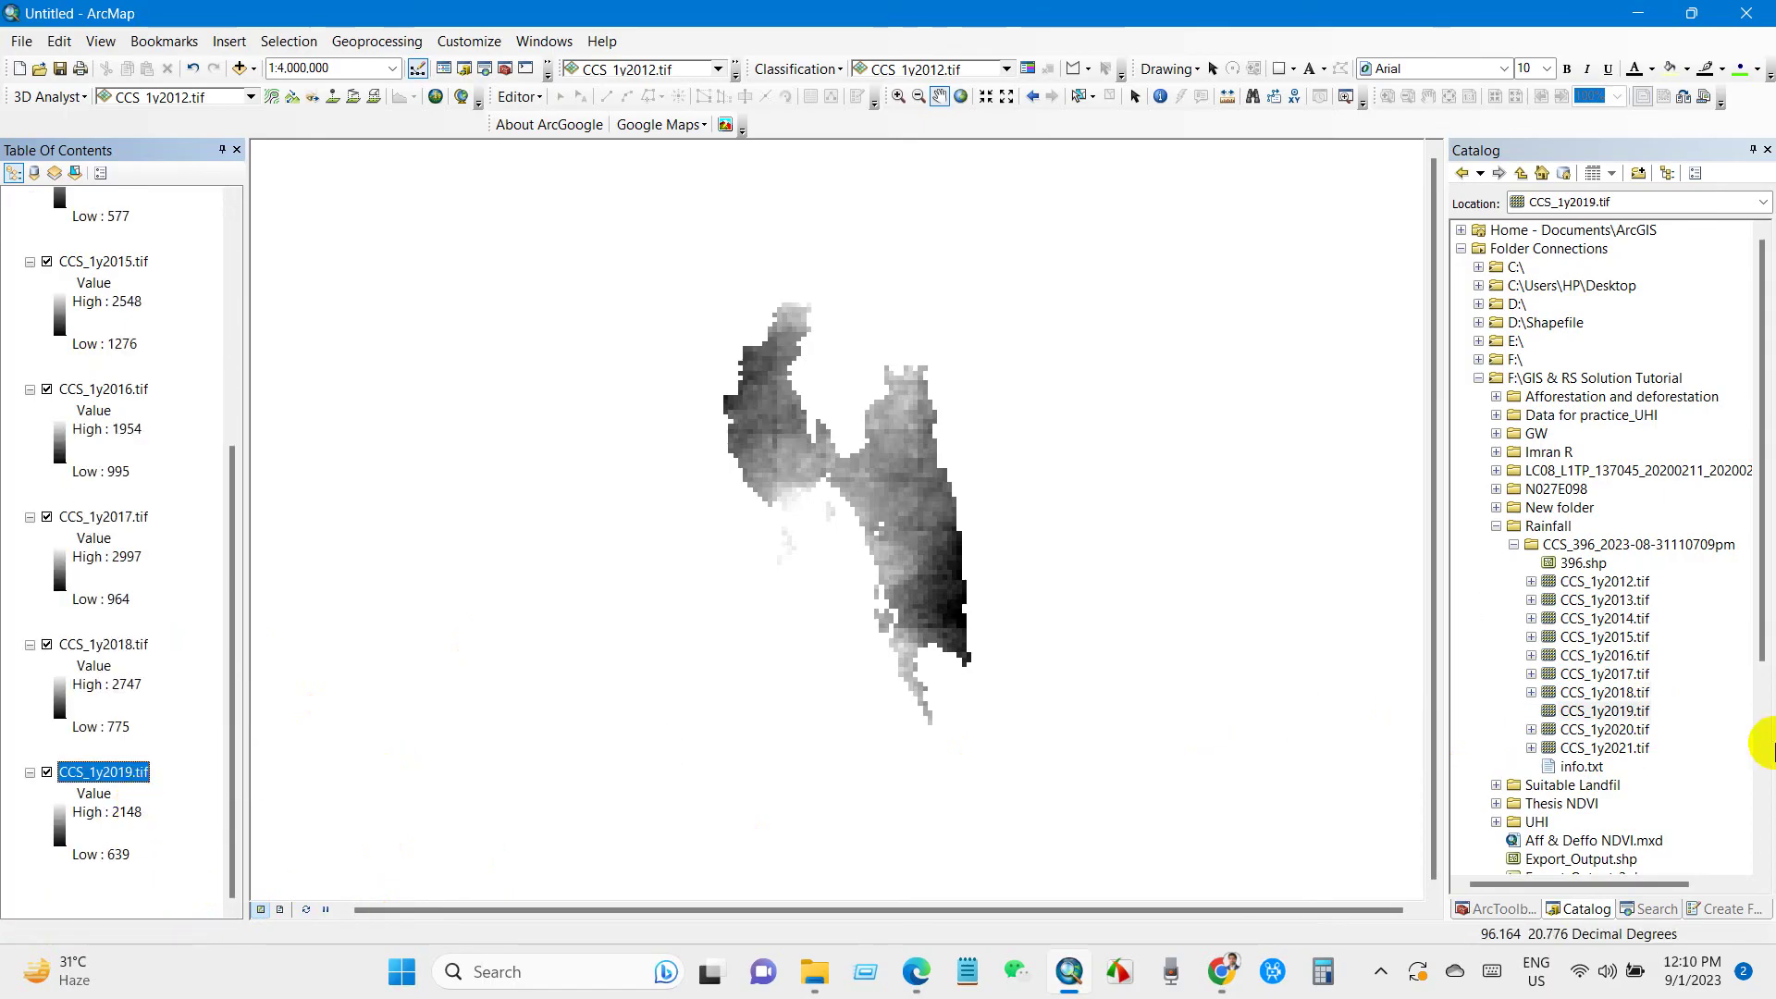
drag(1619, 729, 200, 884)
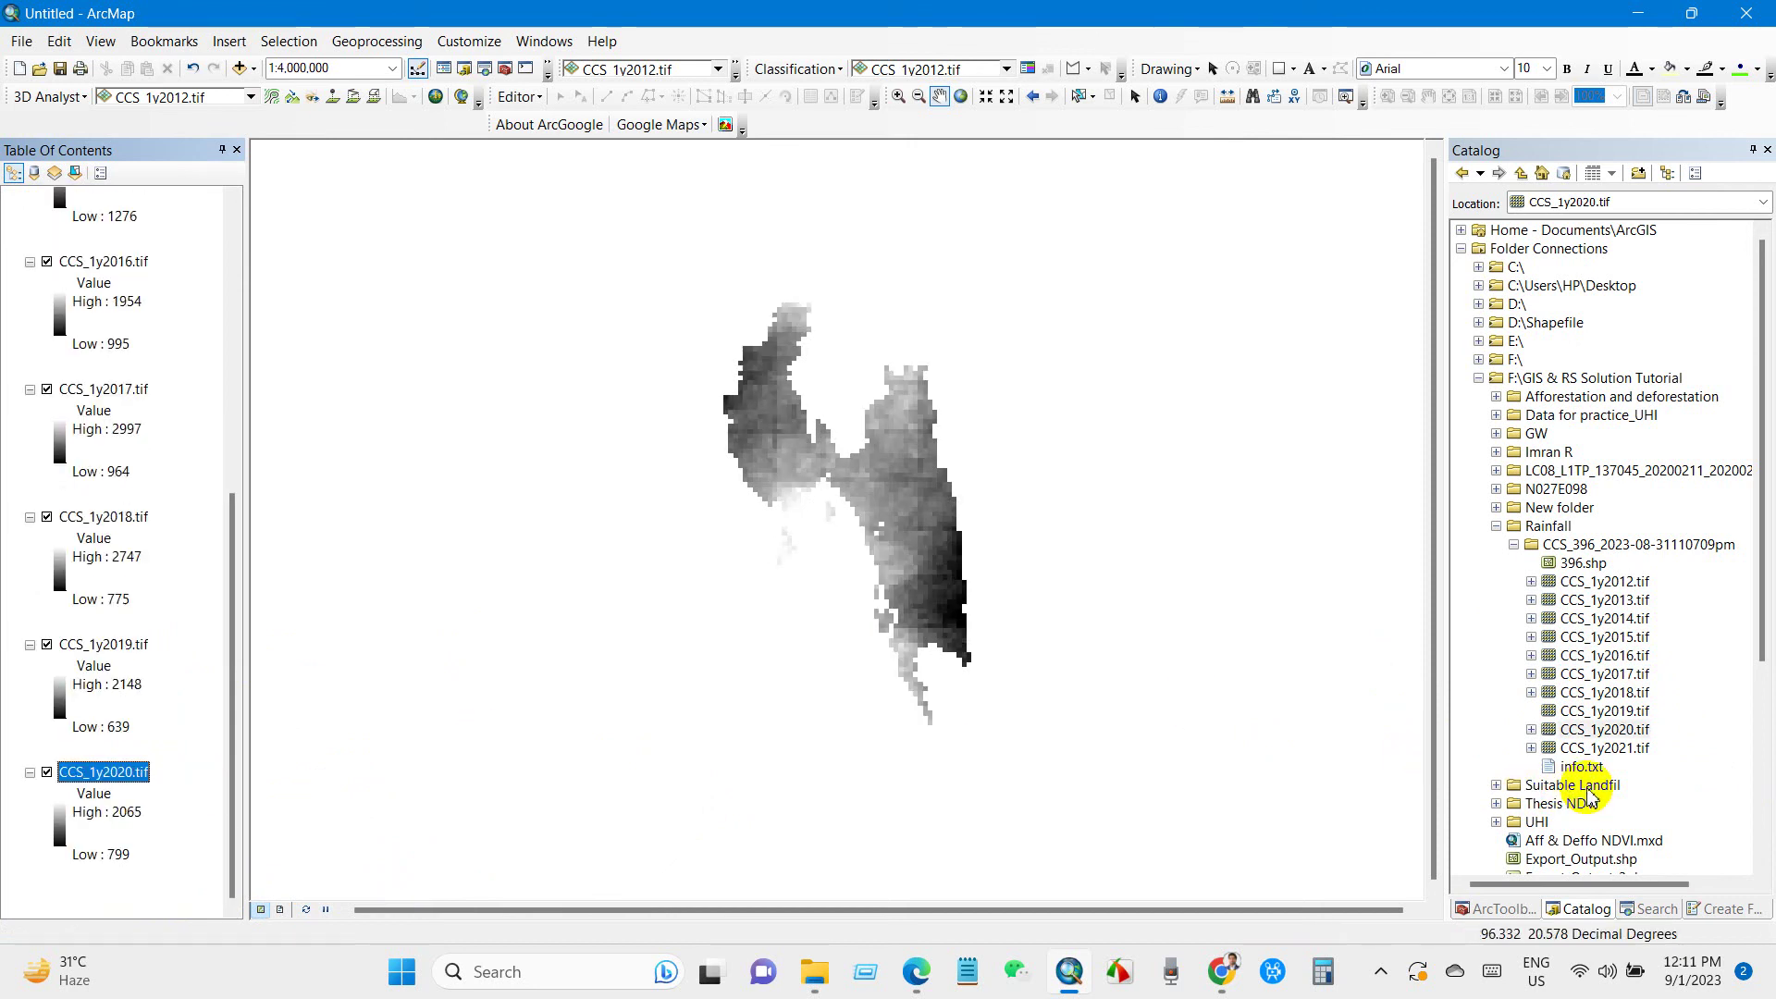
drag(1611, 752, 203, 862)
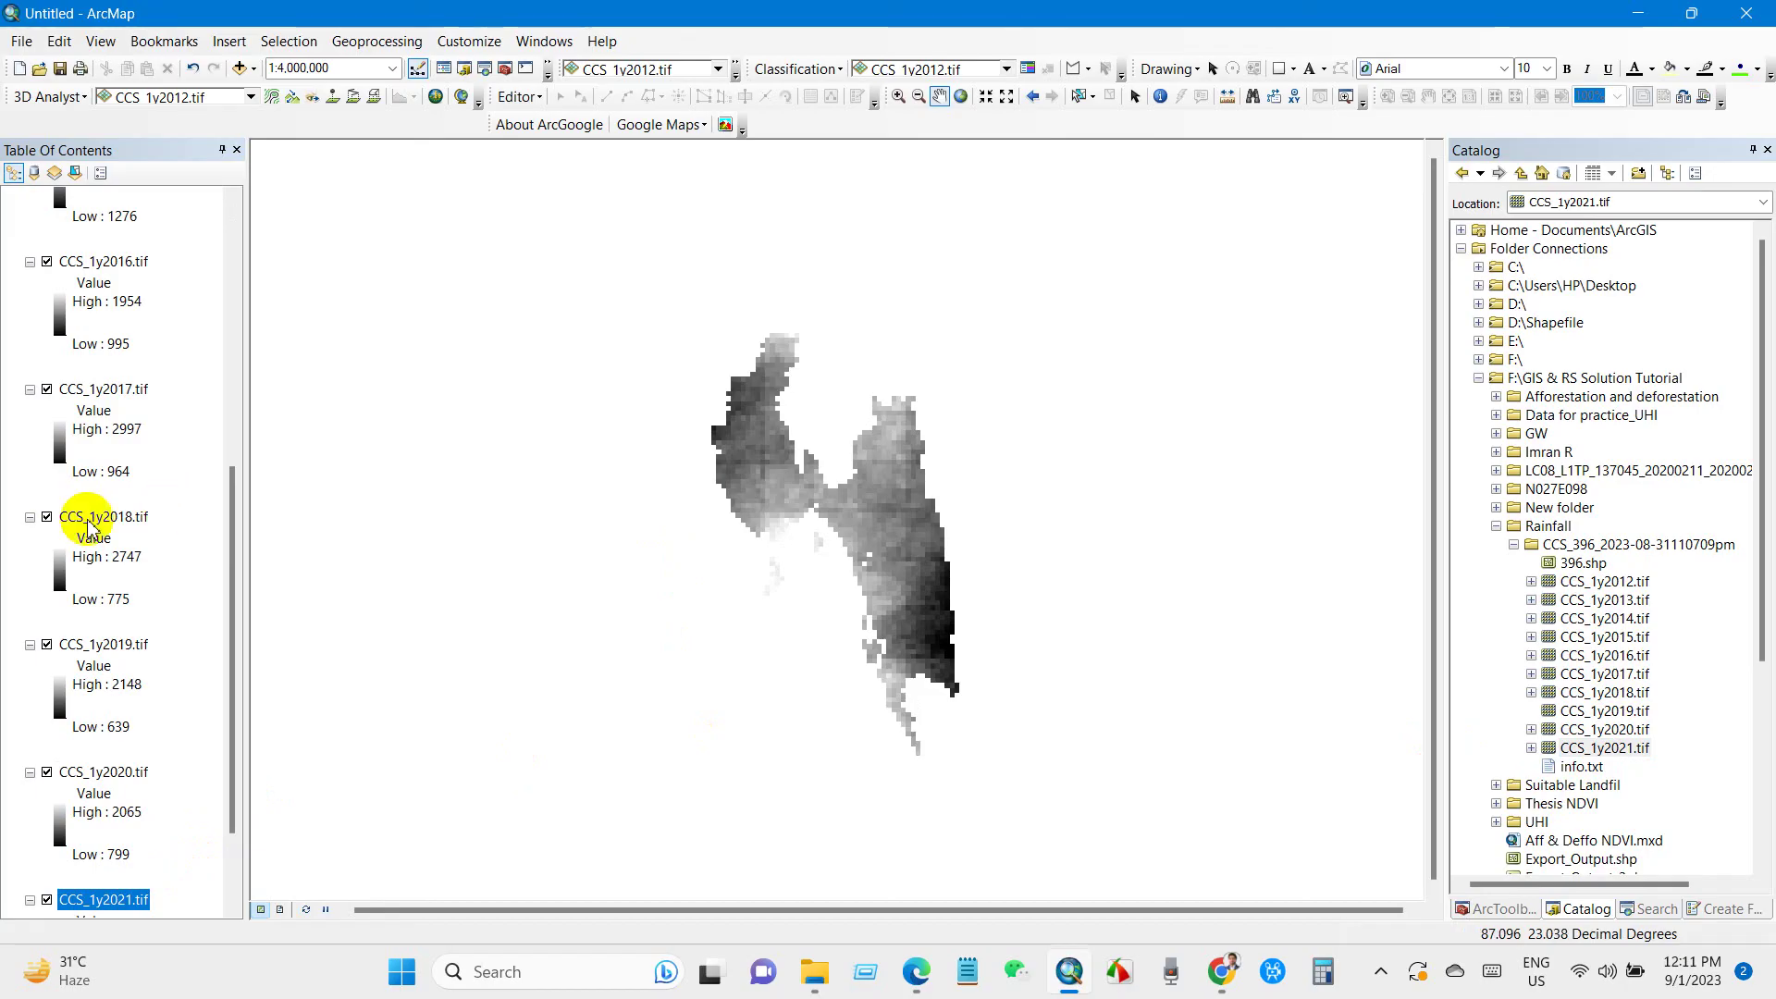
scroll(100, 500, up, 8)
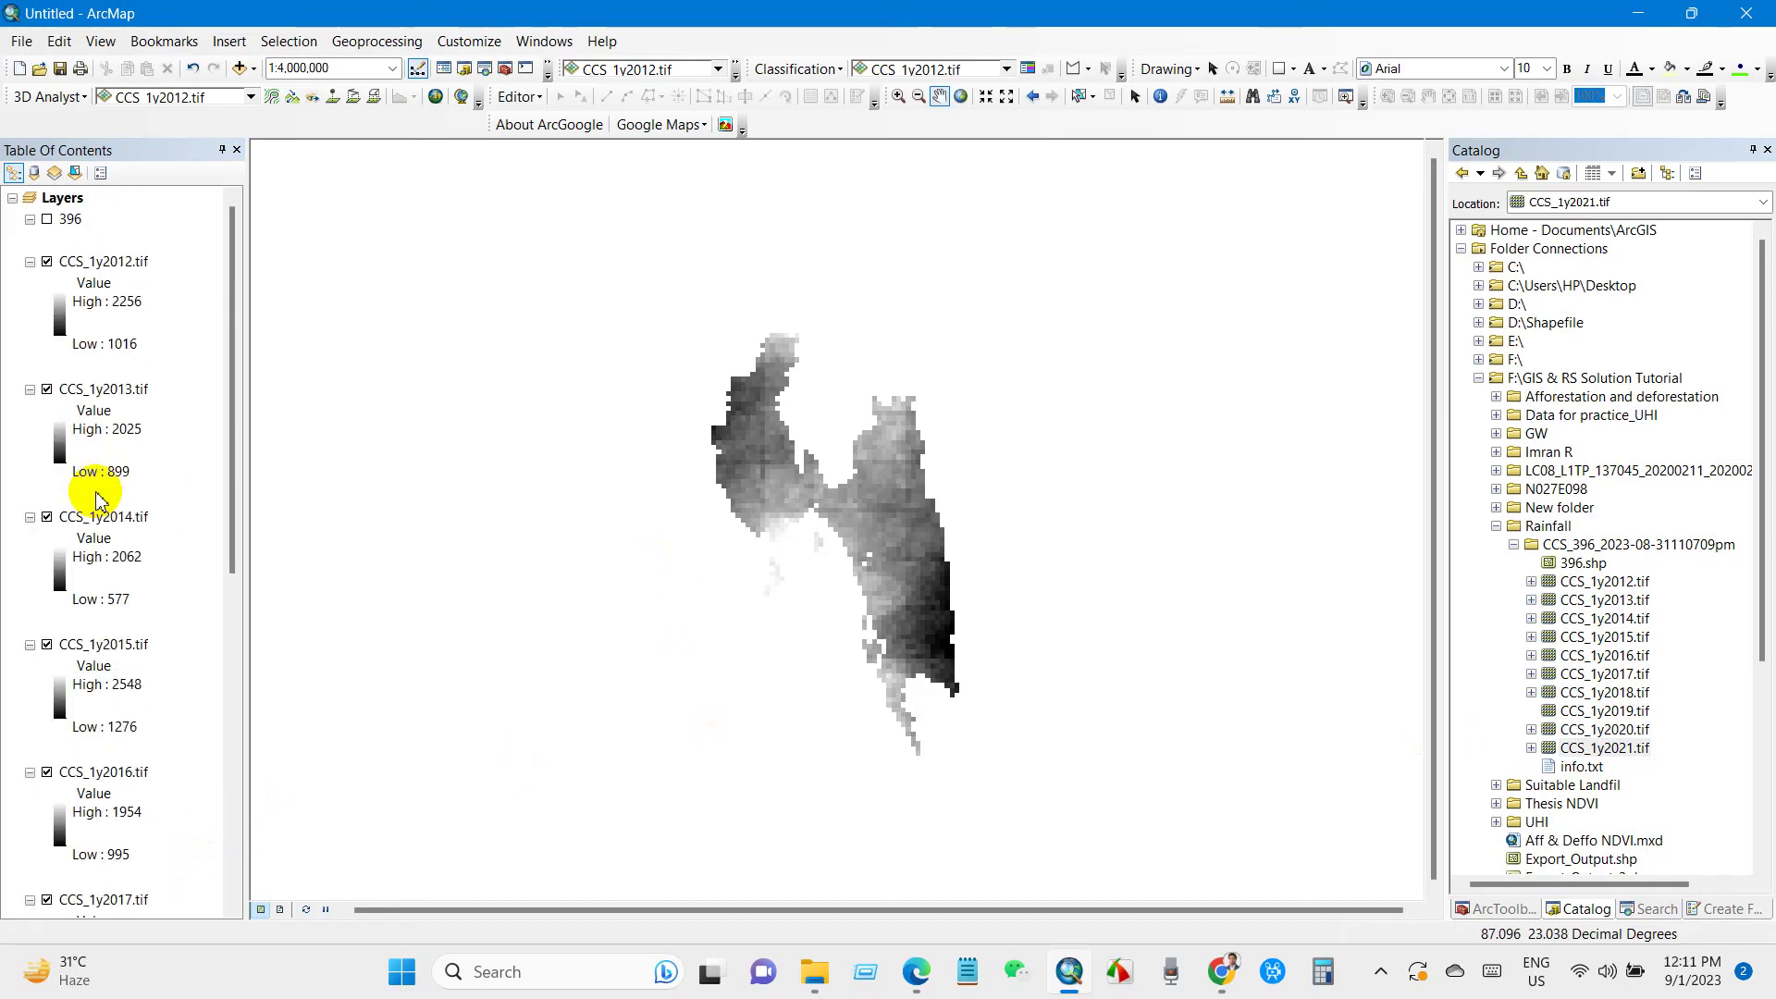
click(251, 68)
Step: Add the Topographic basemap beneath the rainfall rasters
click(285, 117)
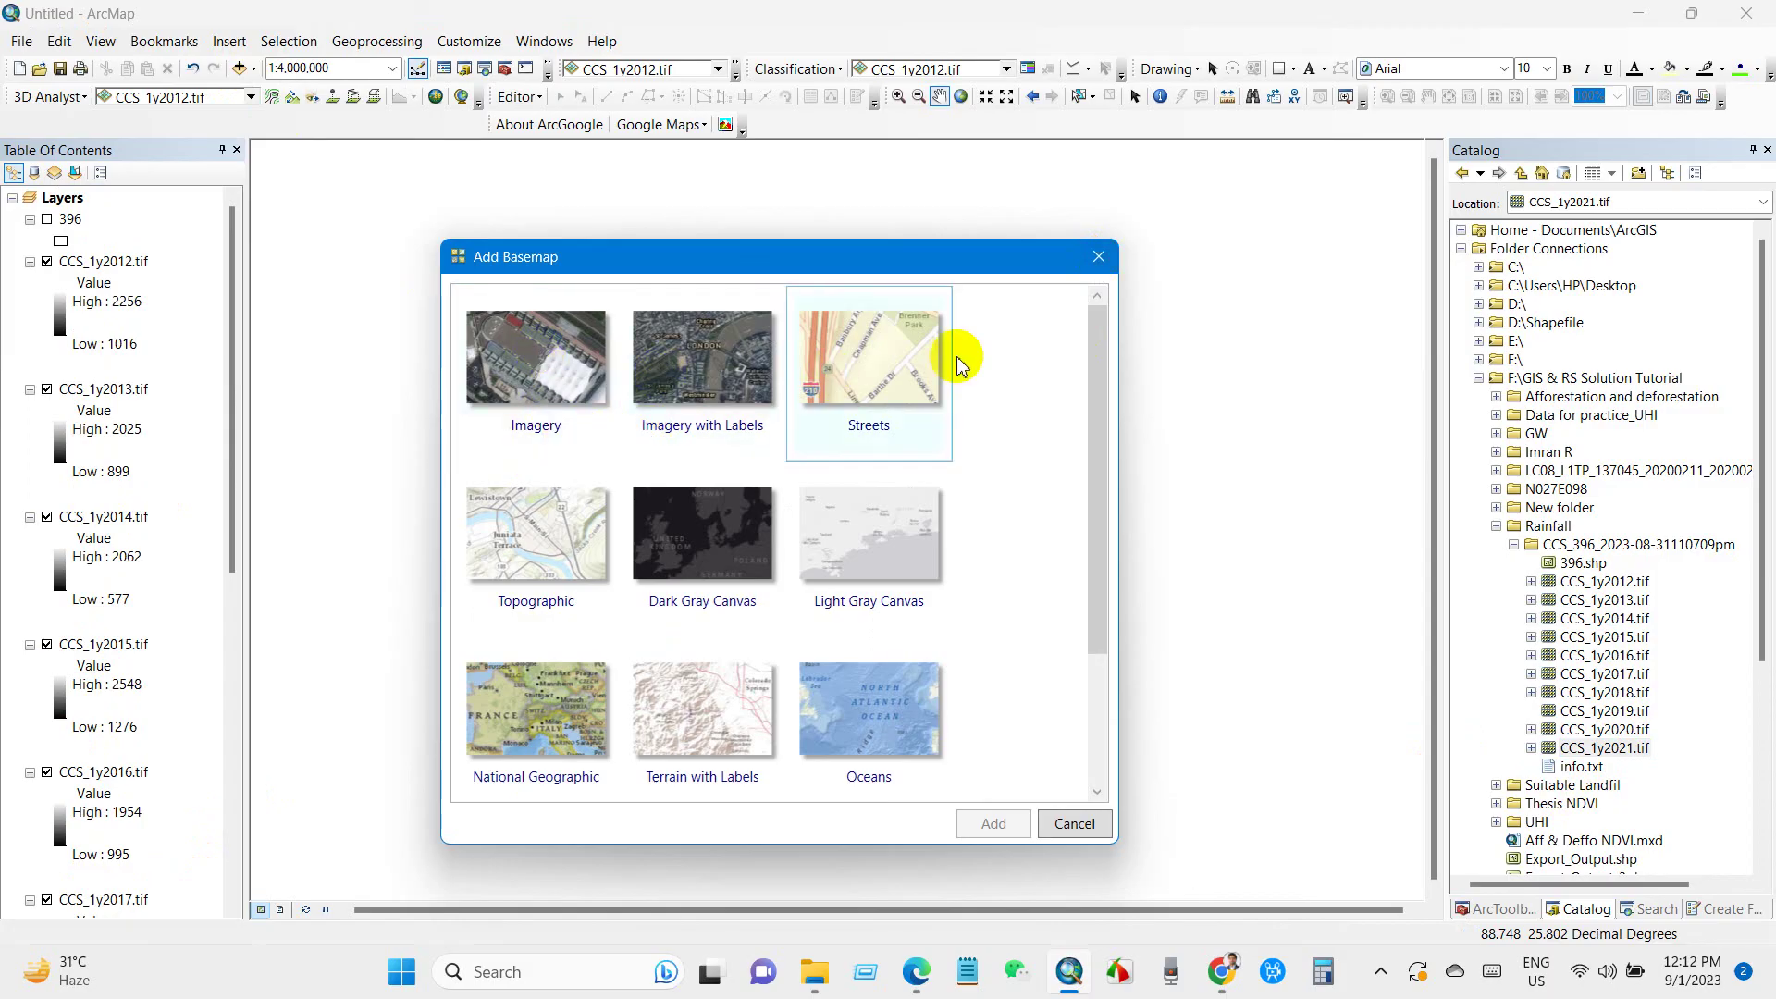
click(519, 525)
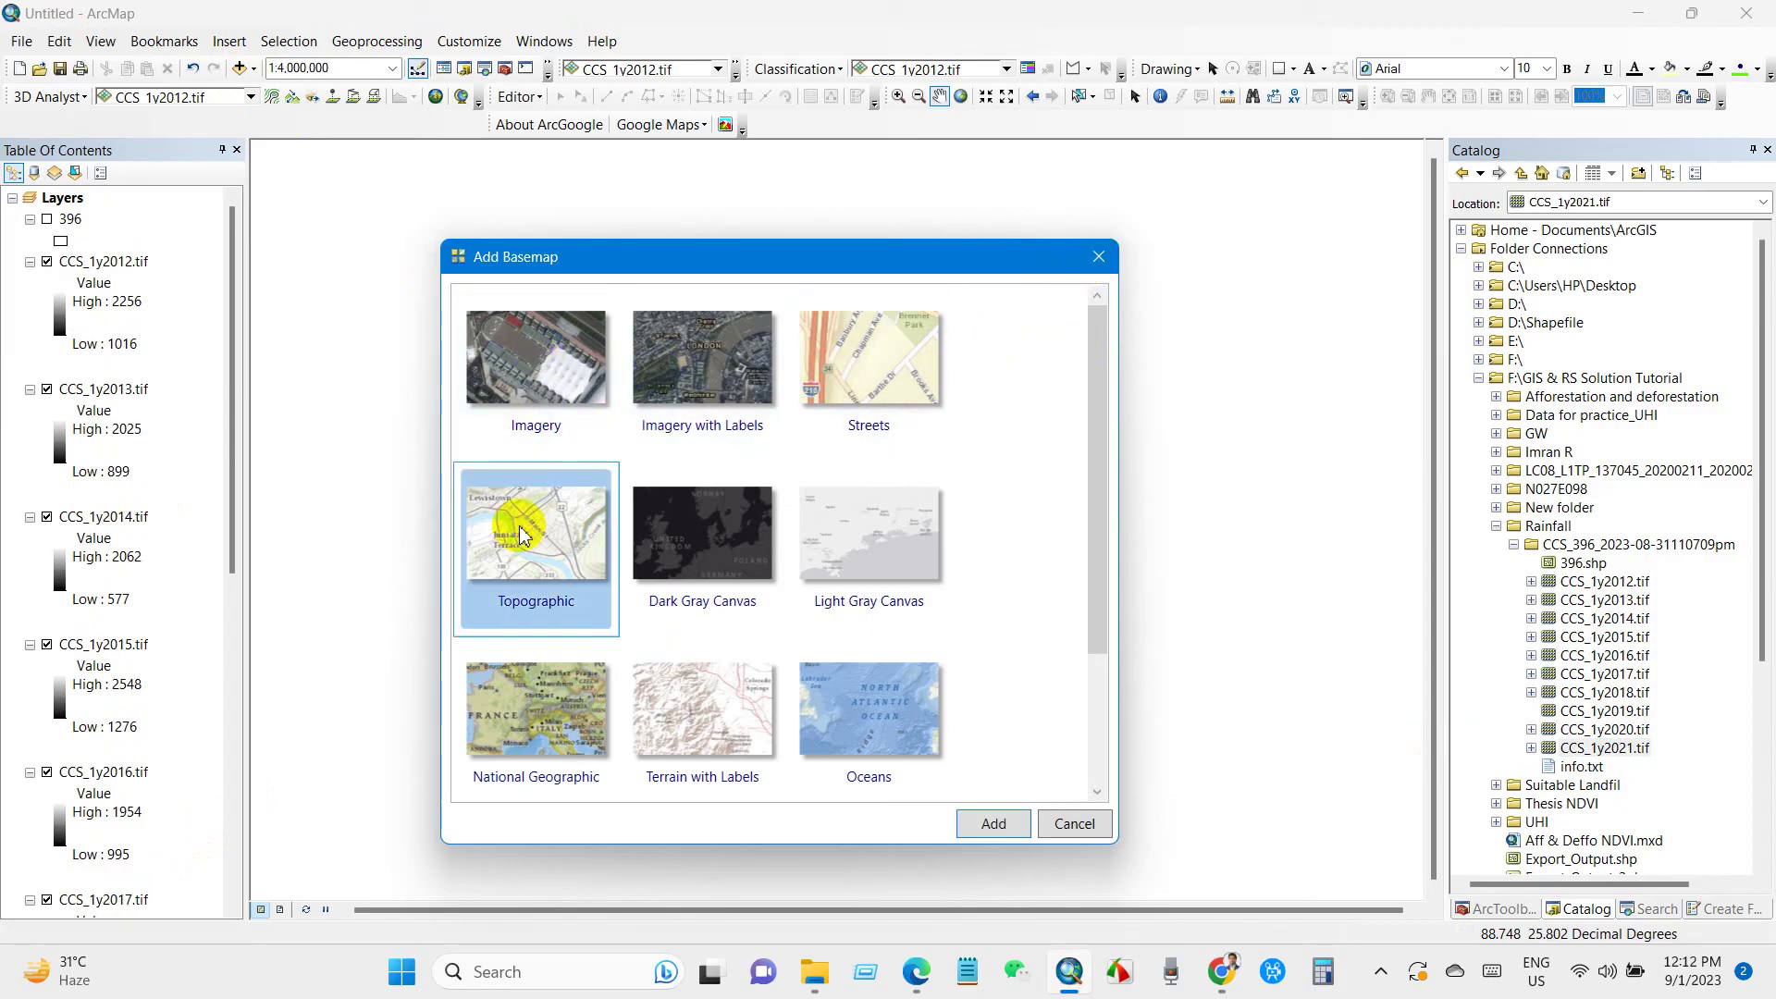
click(997, 826)
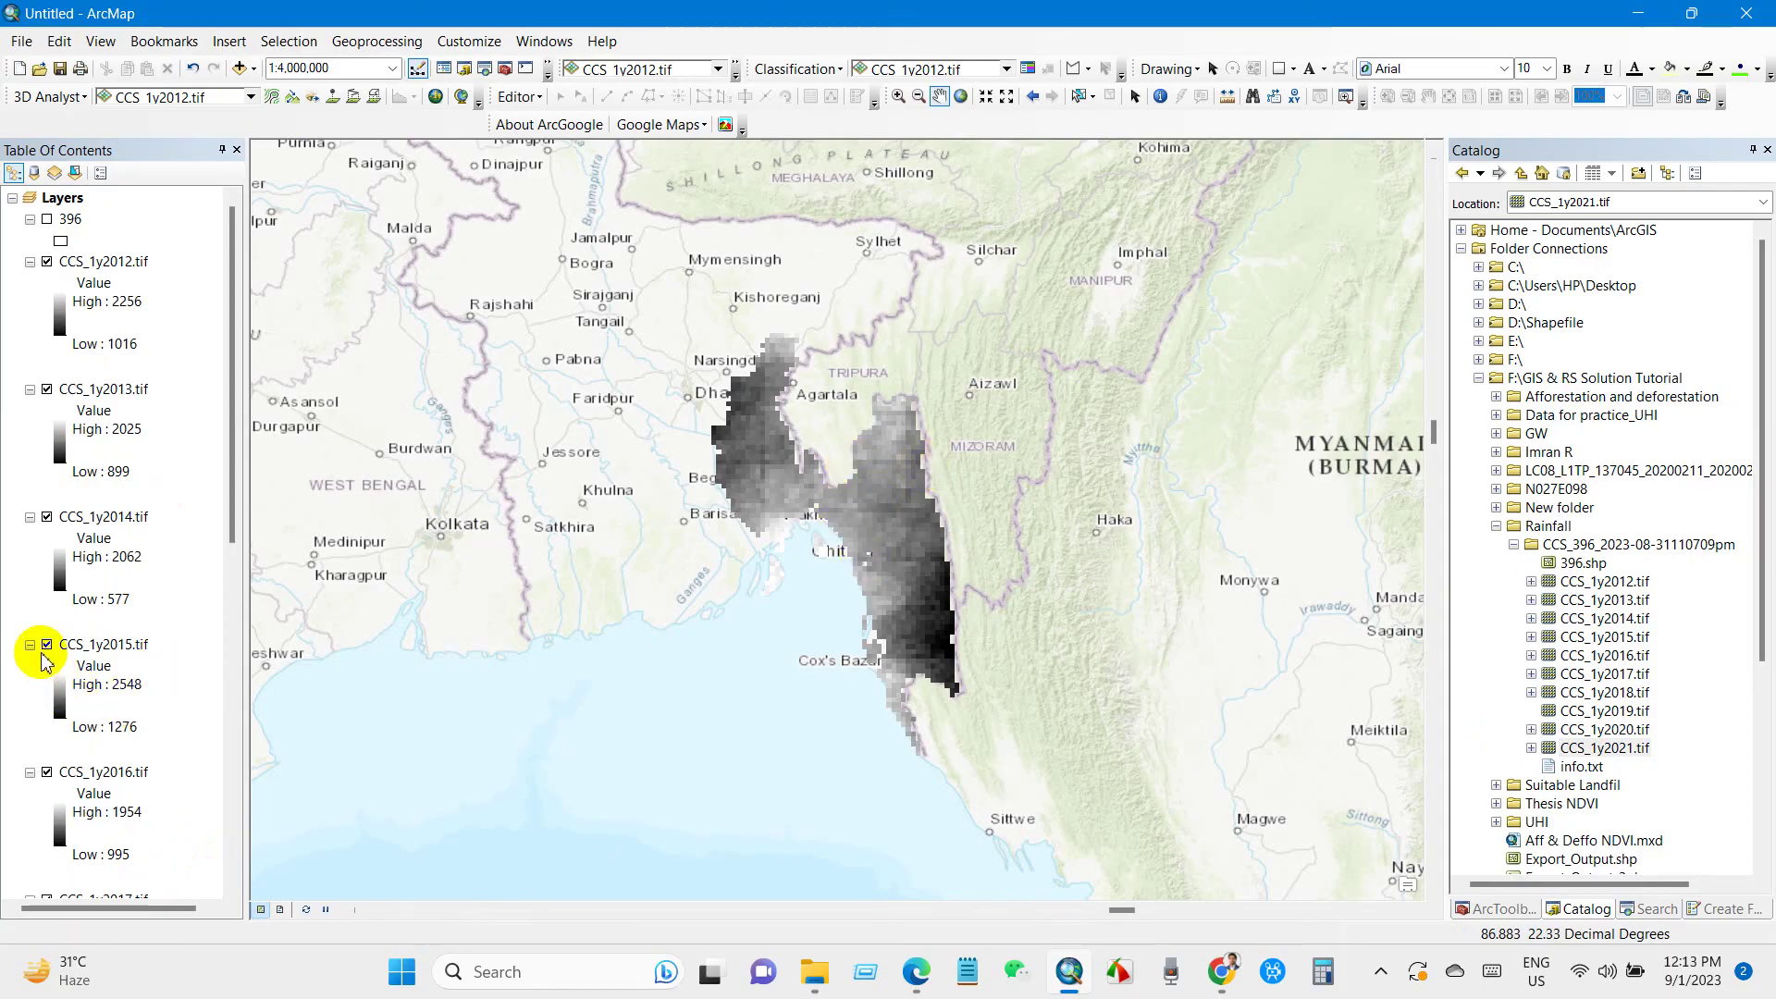
Step: Apply the red-yellow-green colour ramp to the CCS_1y2012 raster
click(61, 315)
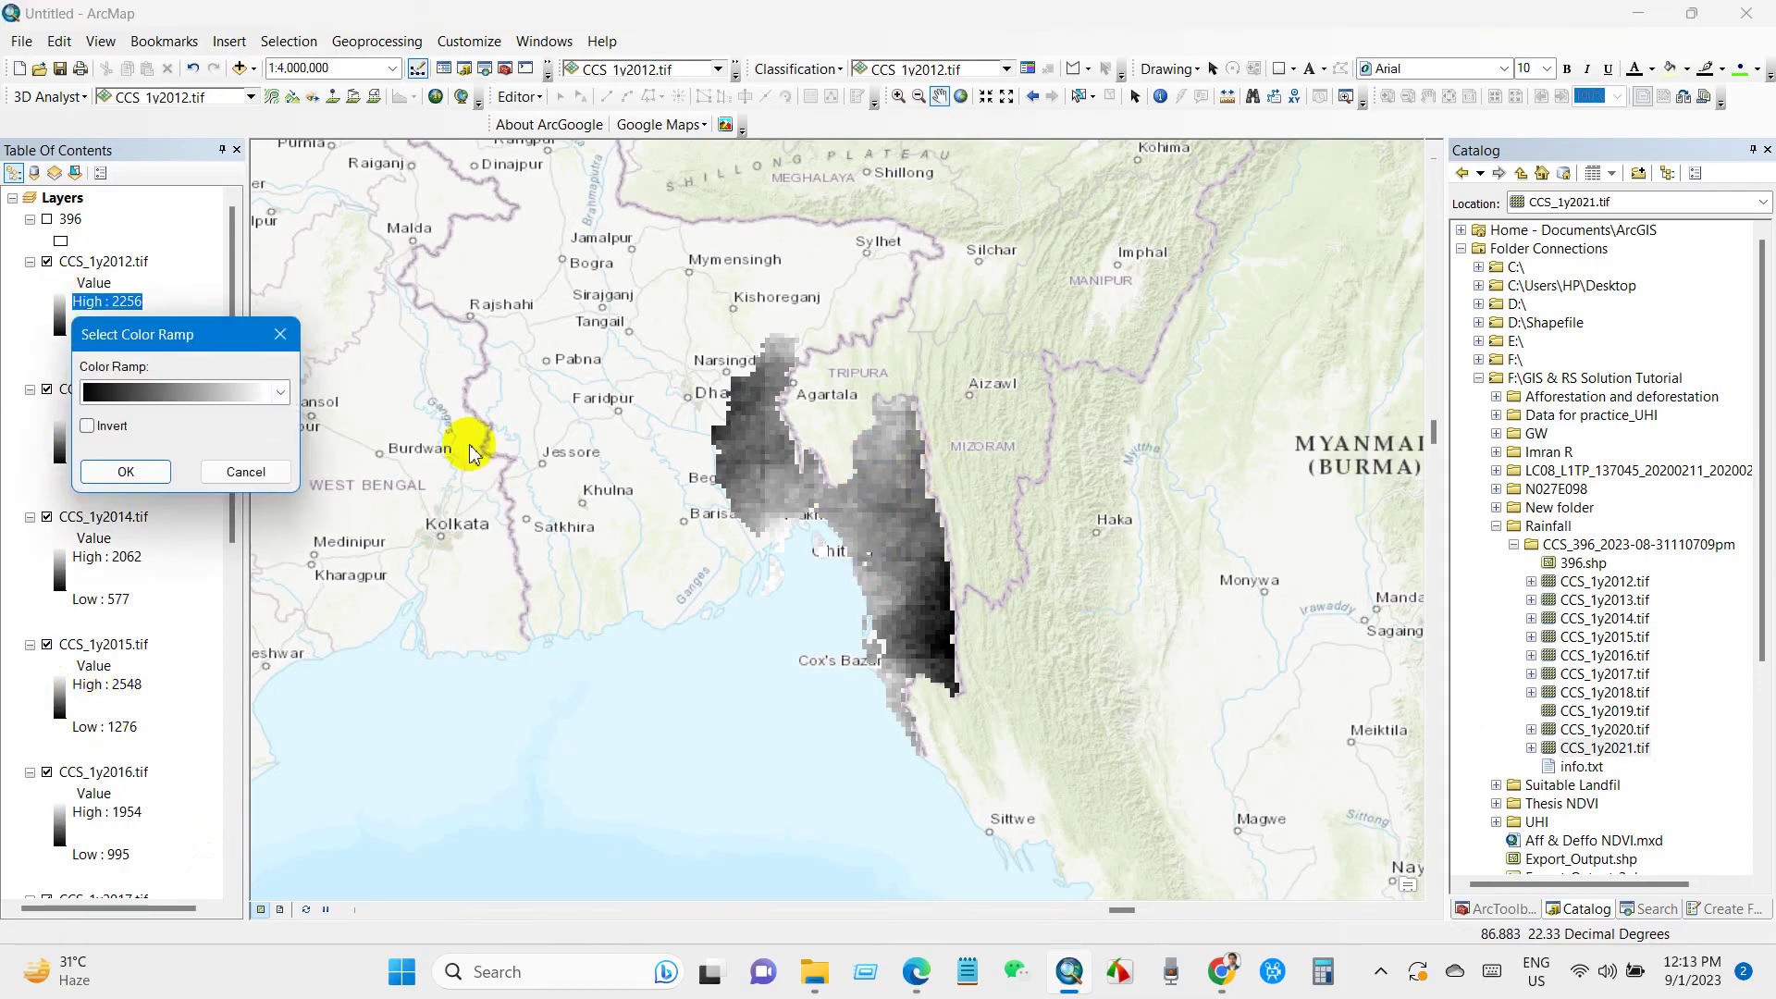
click(289, 394)
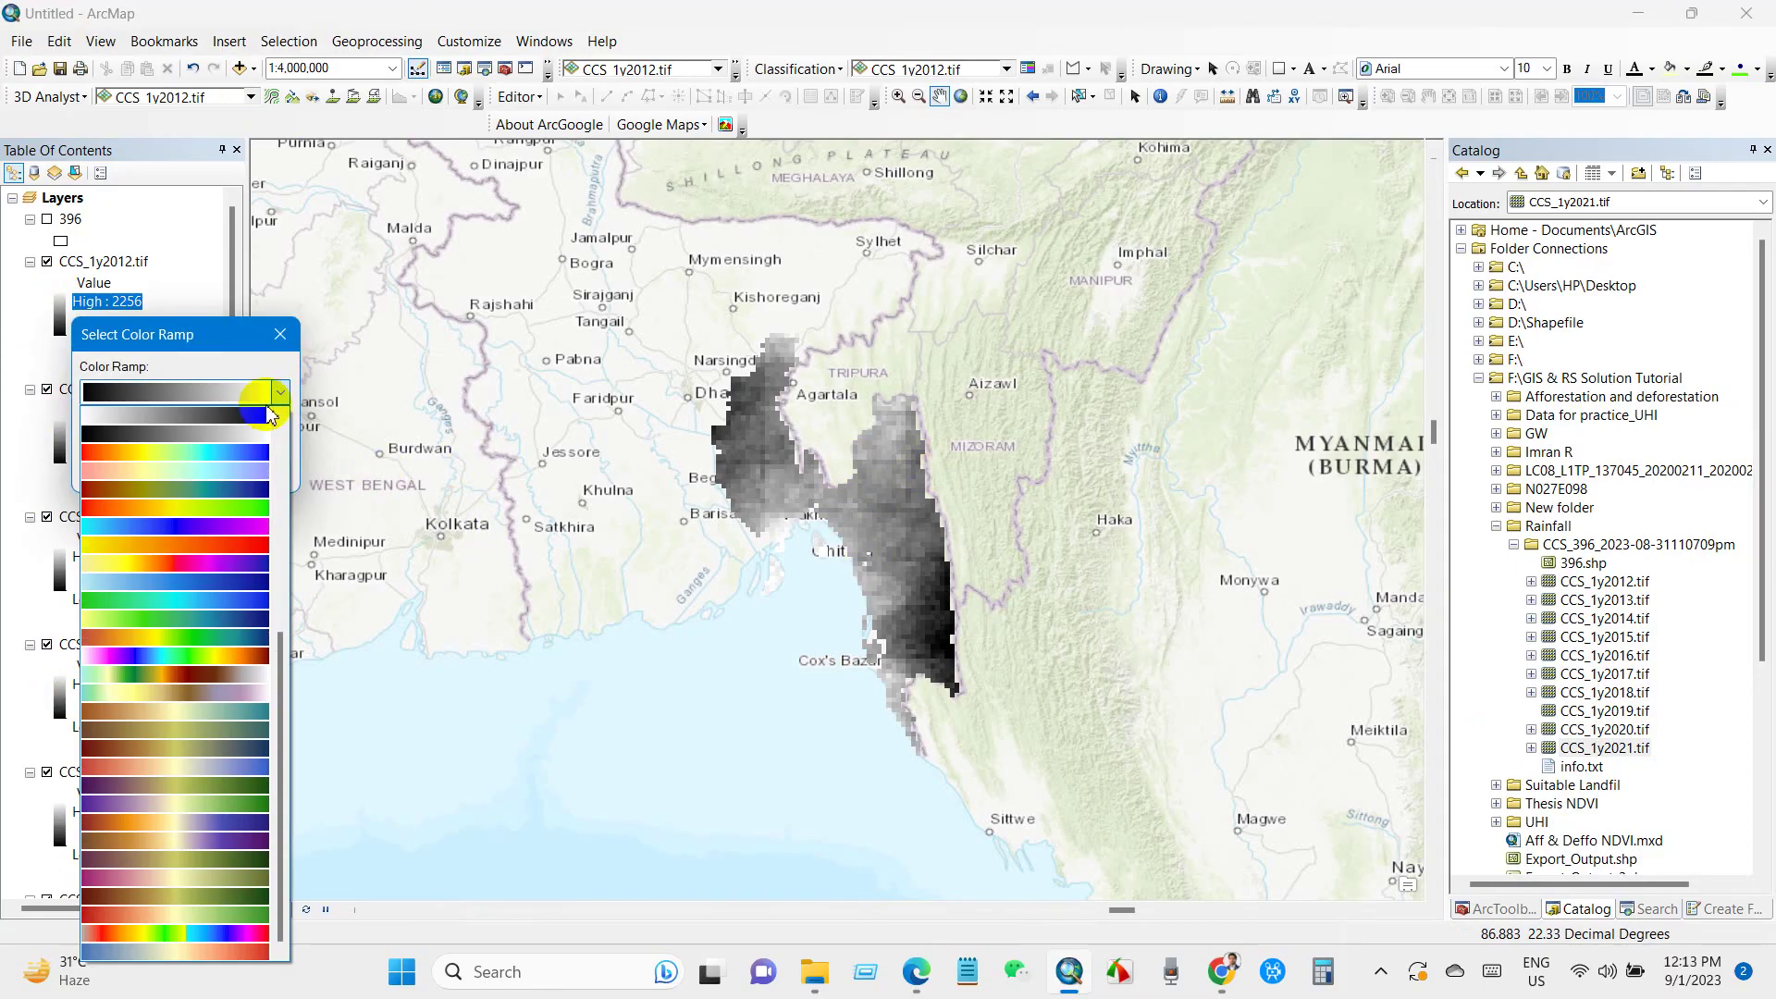
click(197, 452)
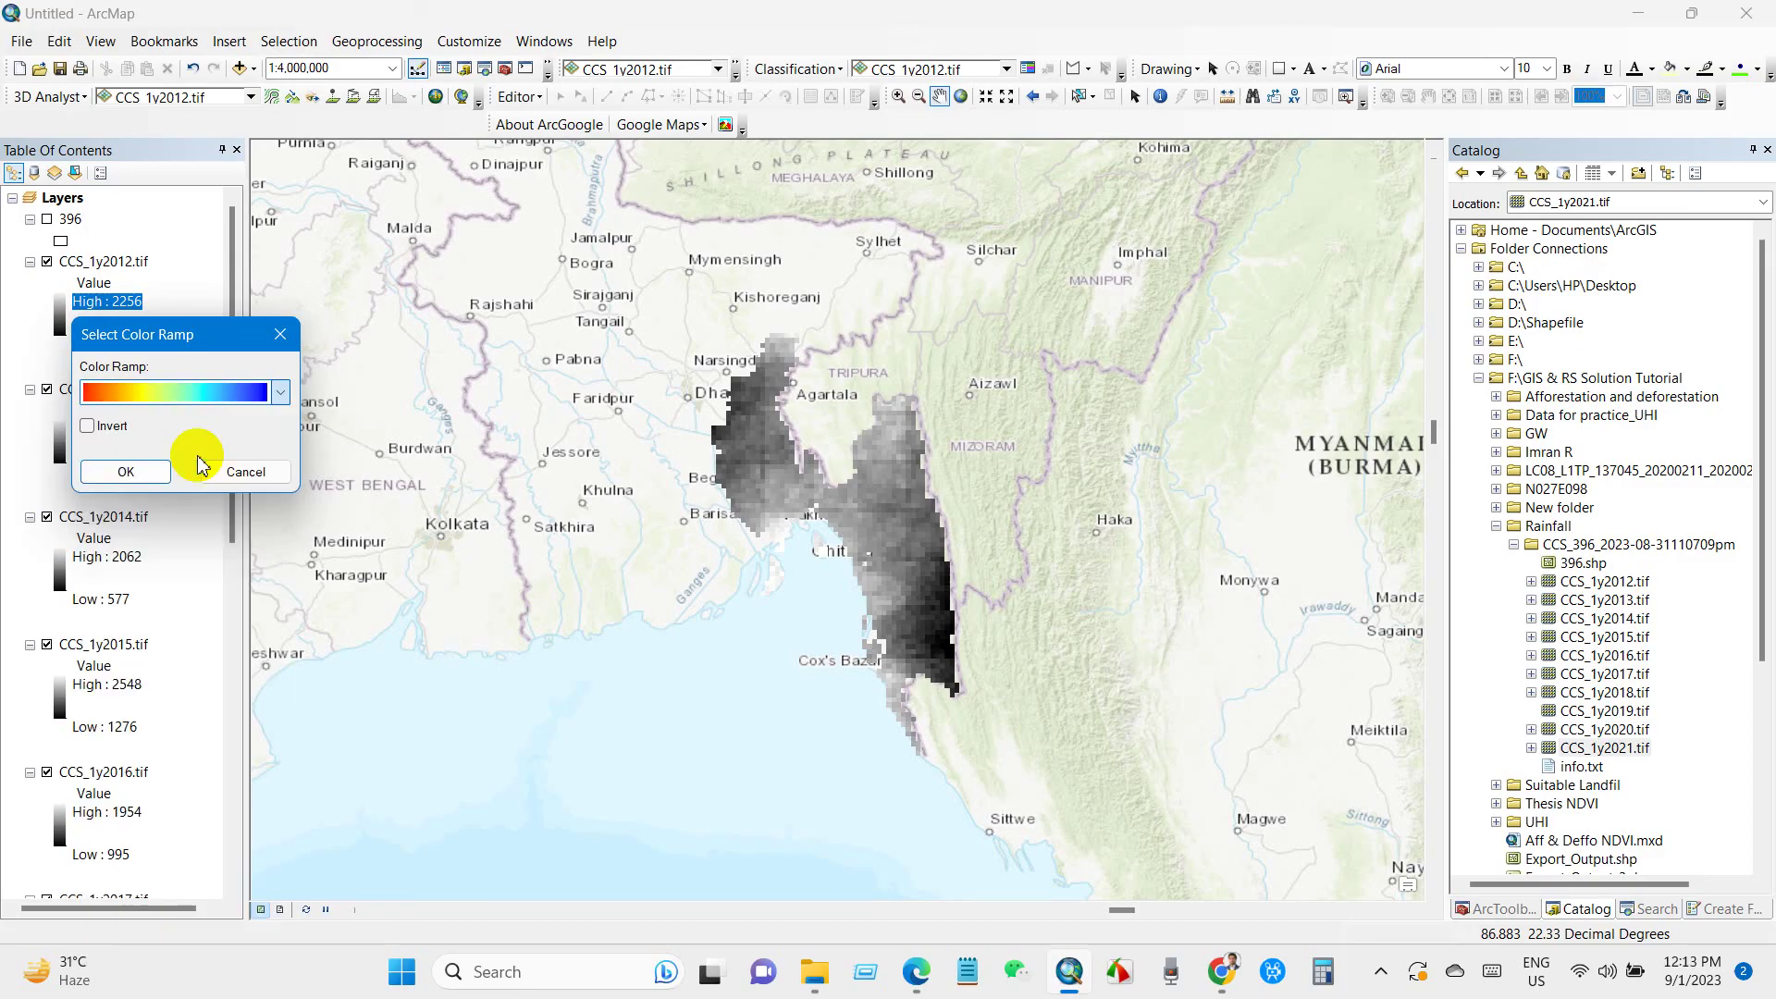
click(242, 405)
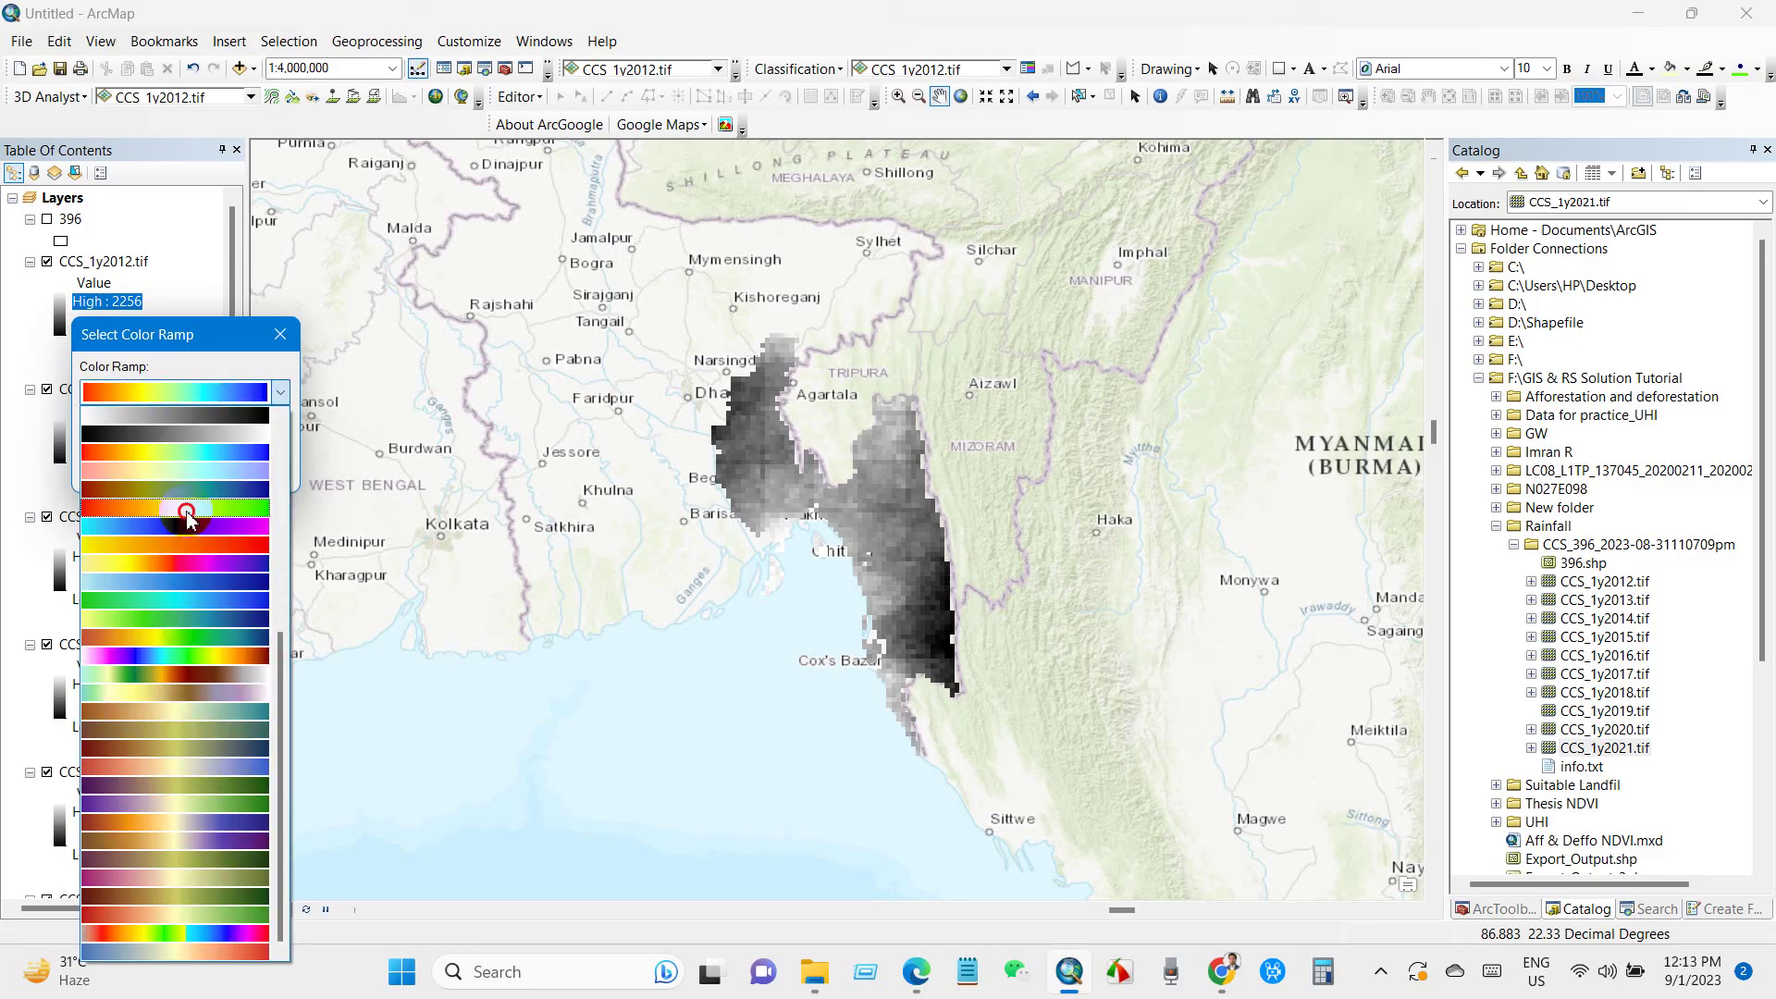
click(186, 514)
click(125, 488)
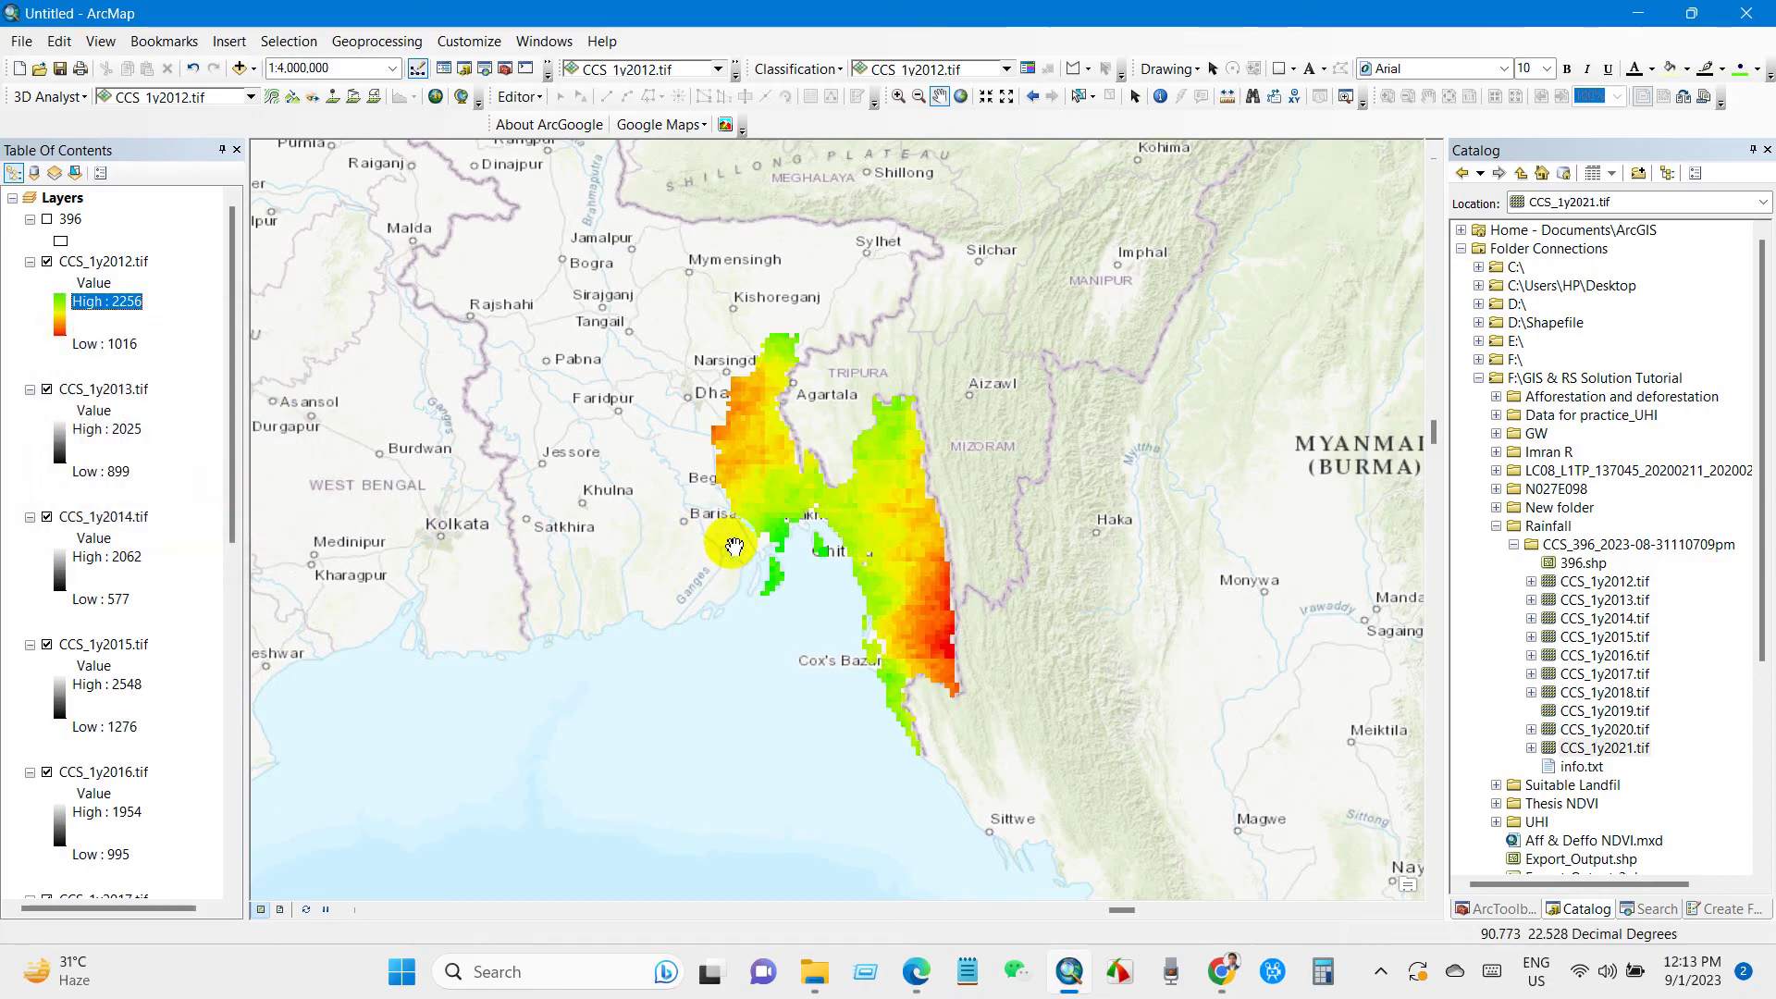
Step: Add the Google Maps street layer, switch it off, and keep the topographic basemap visible
click(705, 126)
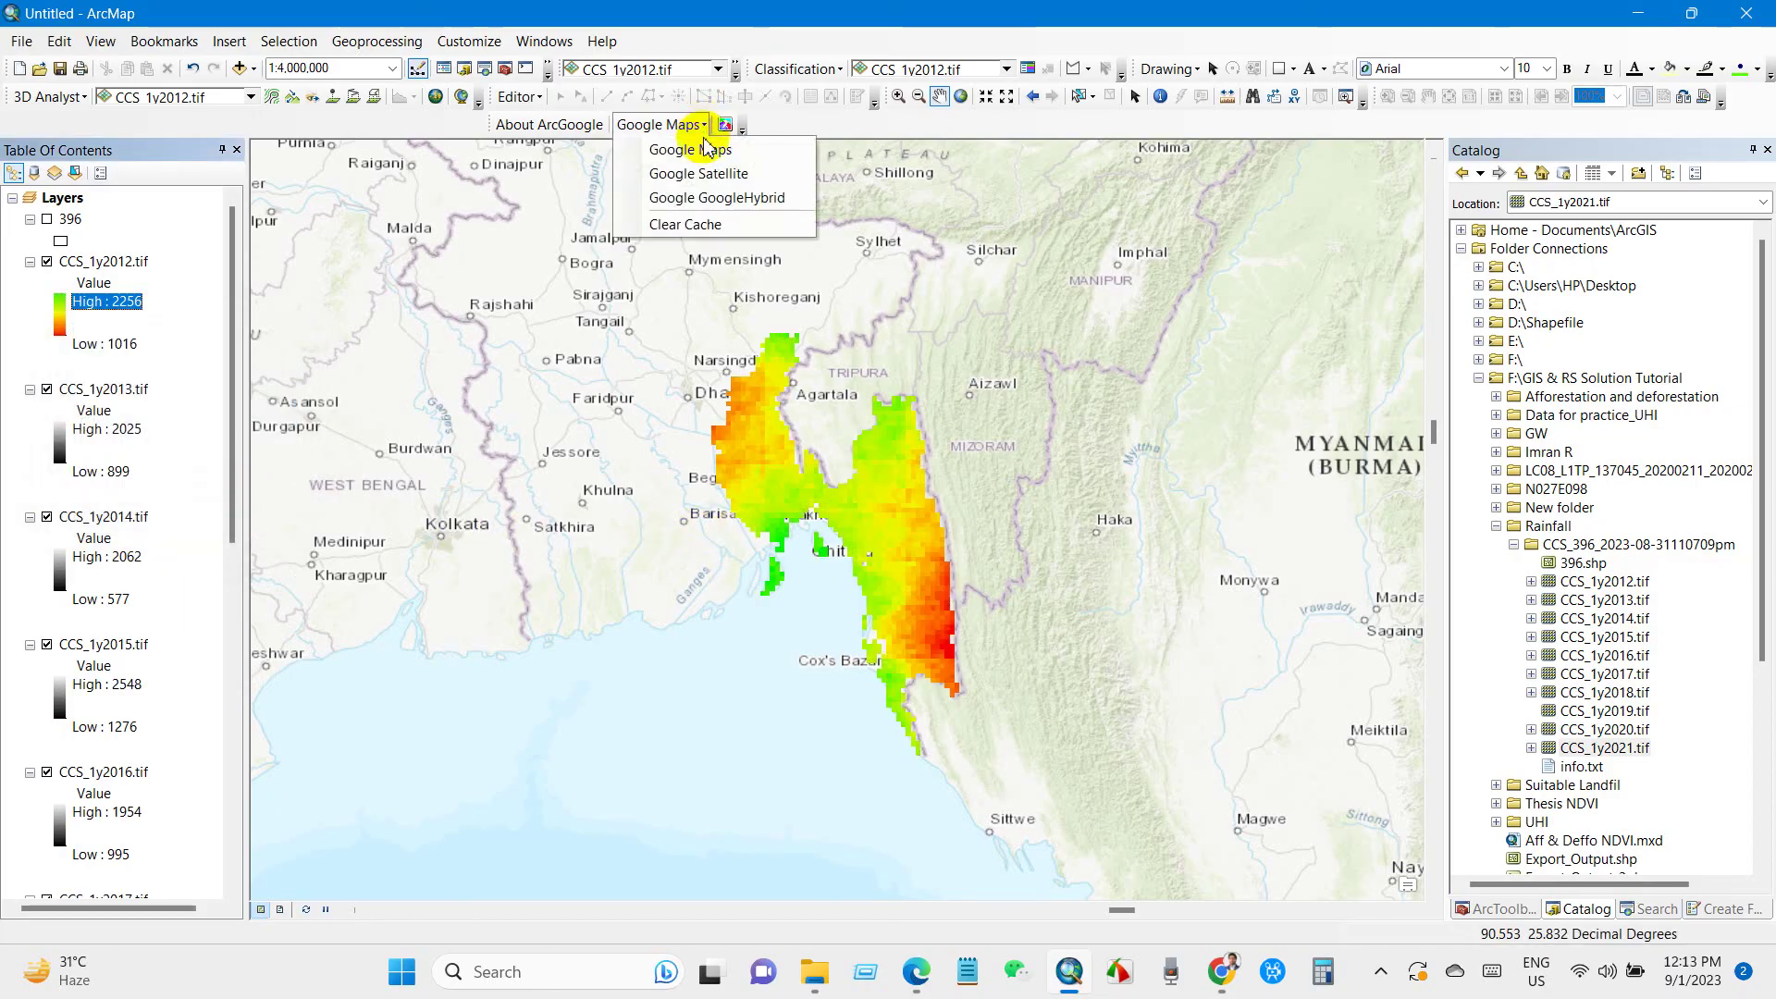
click(703, 155)
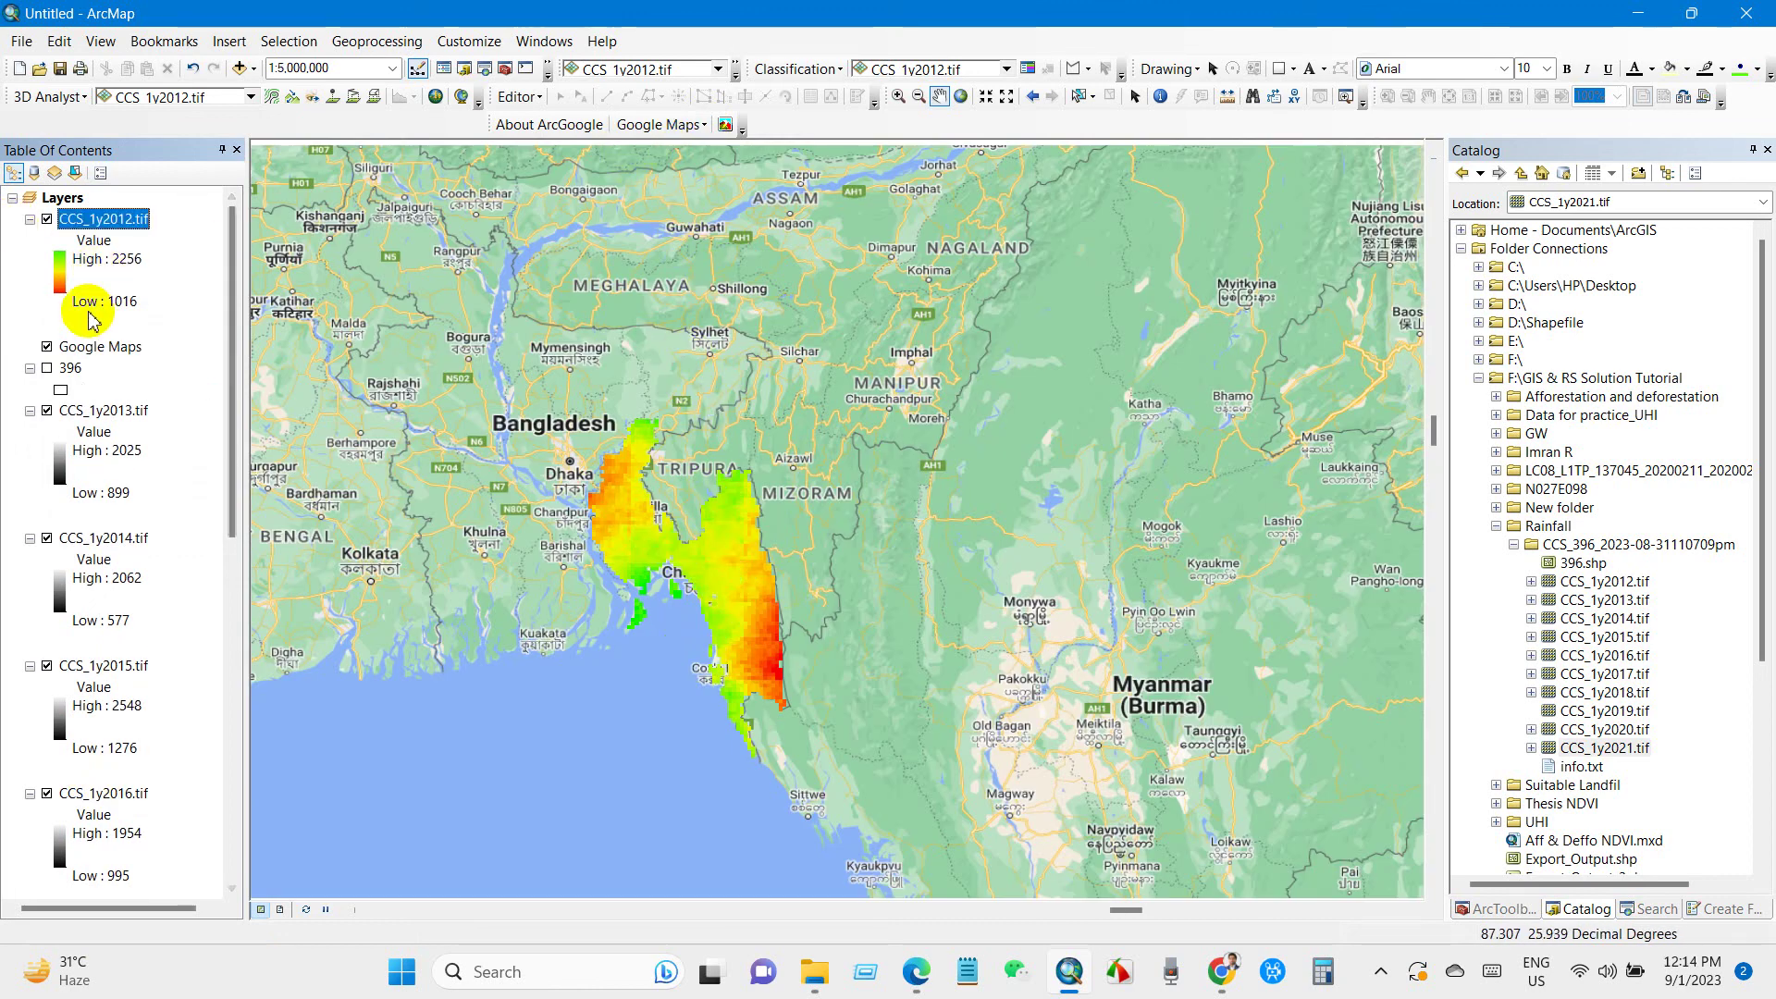
click(47, 348)
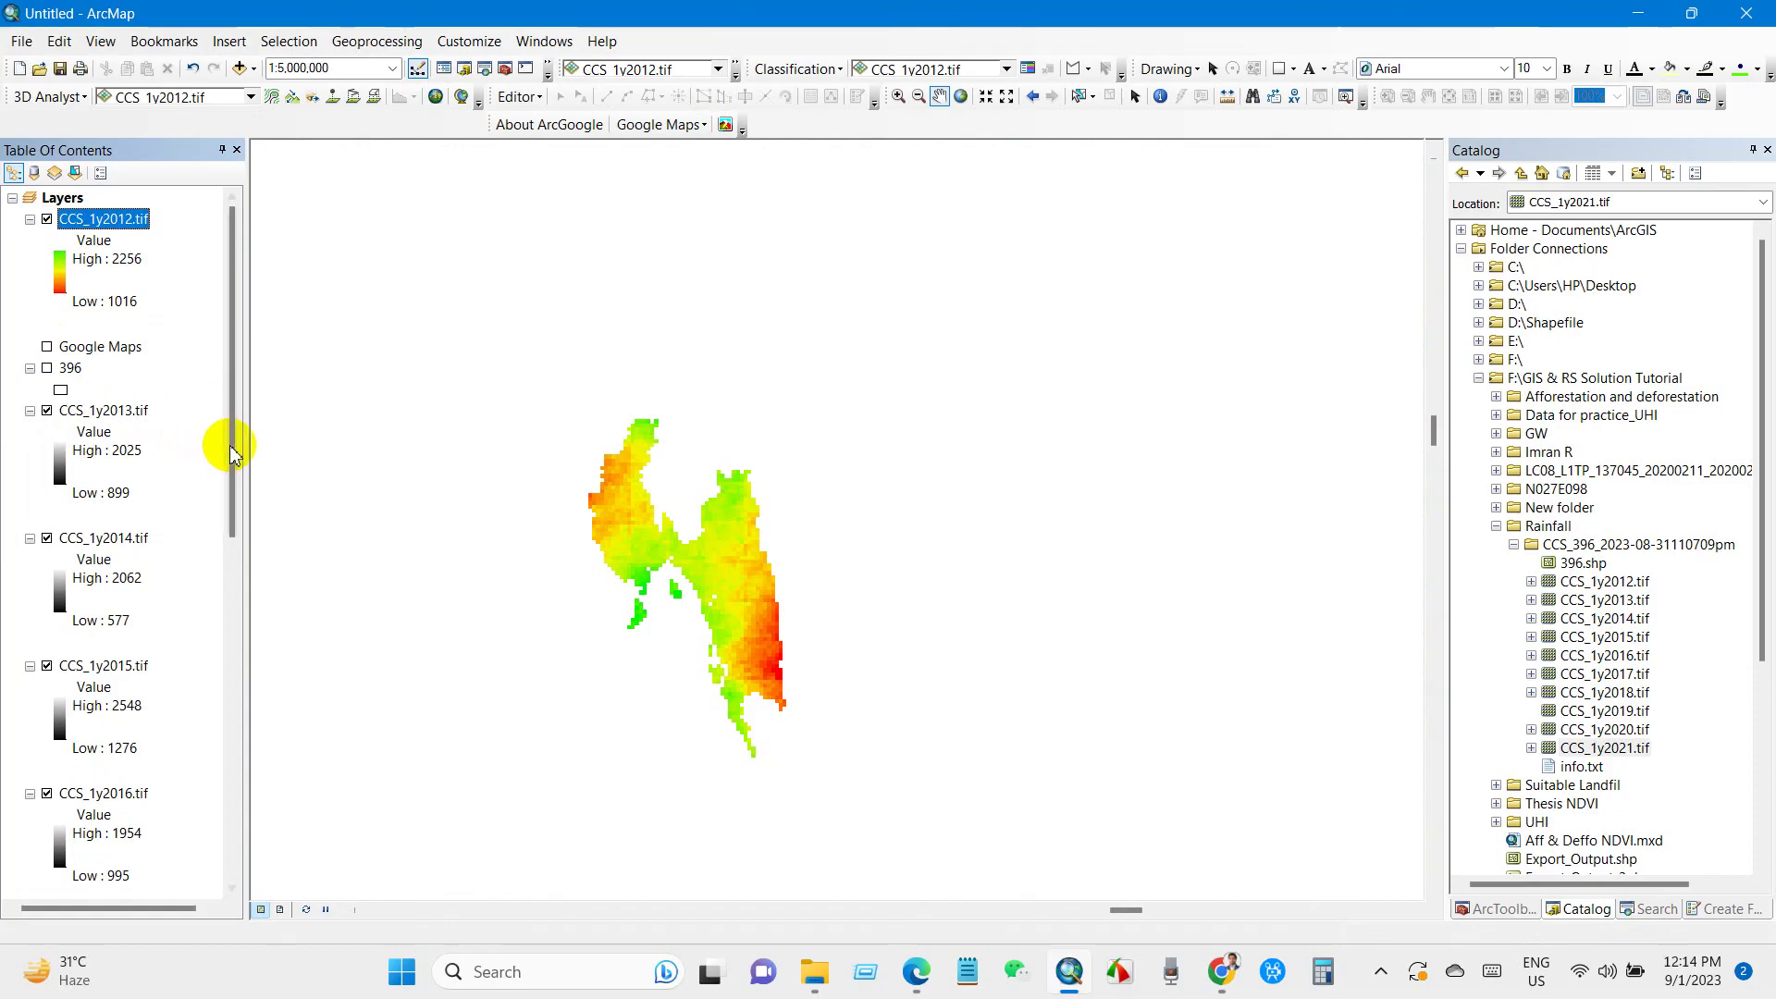
drag(226, 448, 231, 786)
click(47, 835)
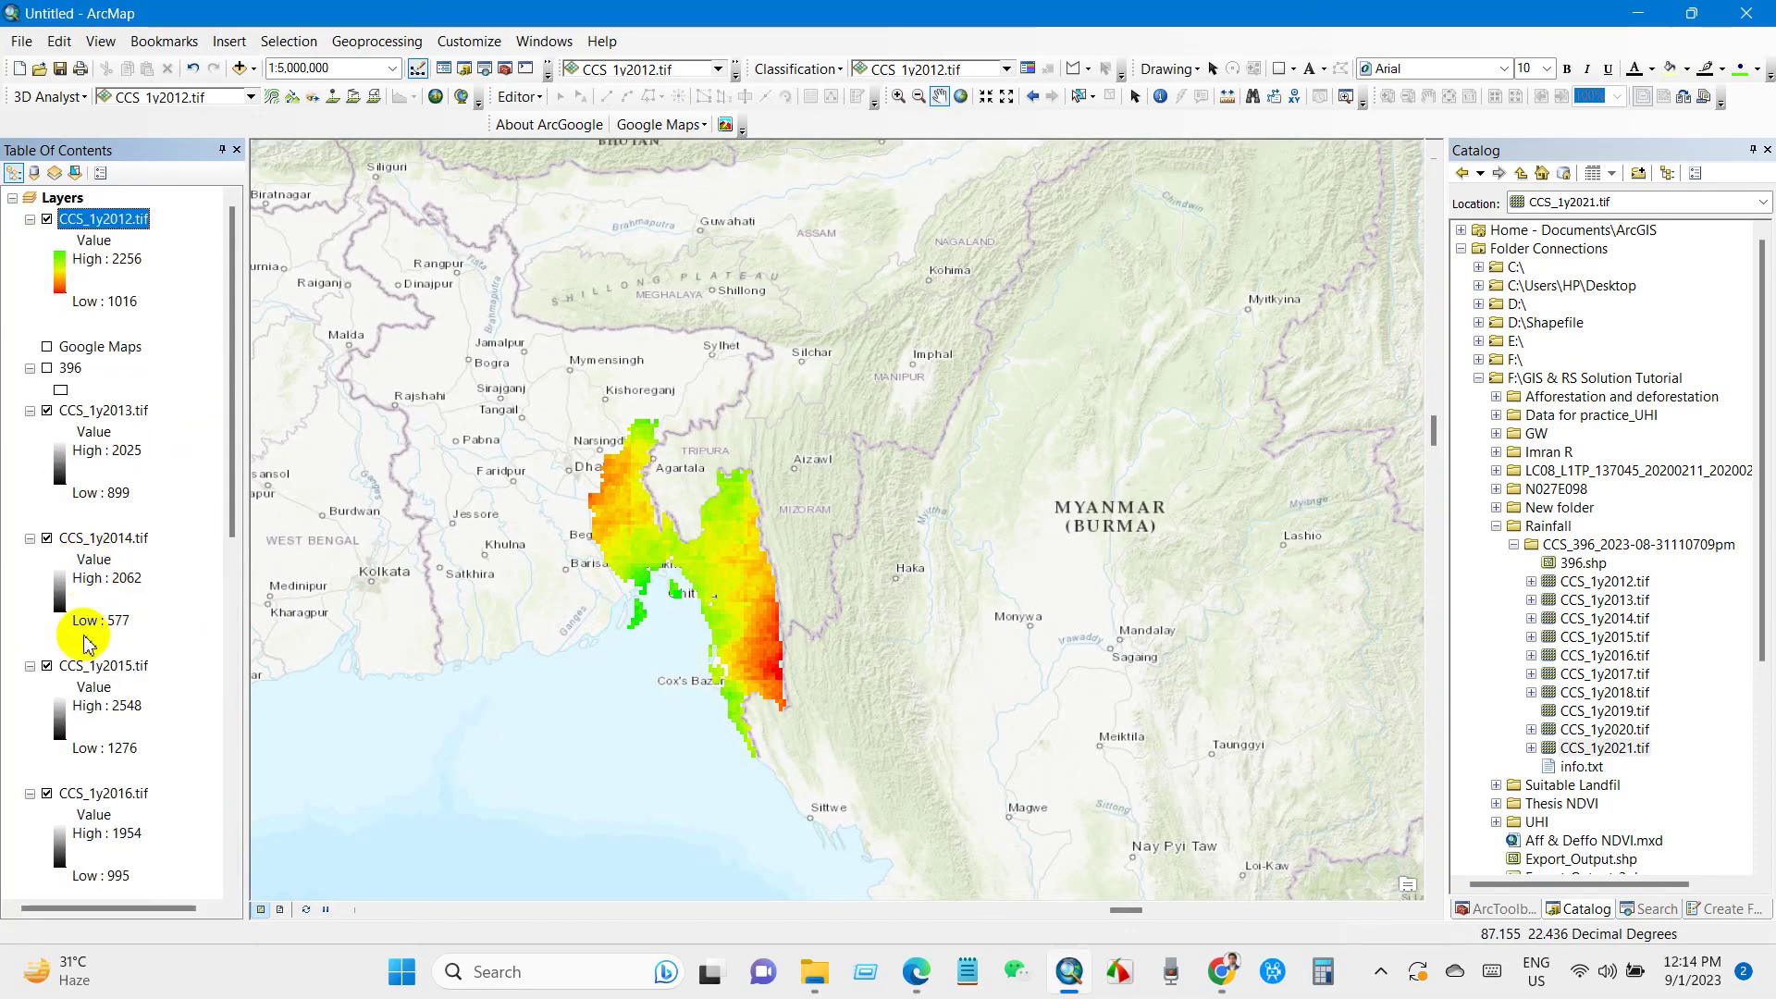
scroll(85, 610, up, 5)
scroll(81, 648, up, 3)
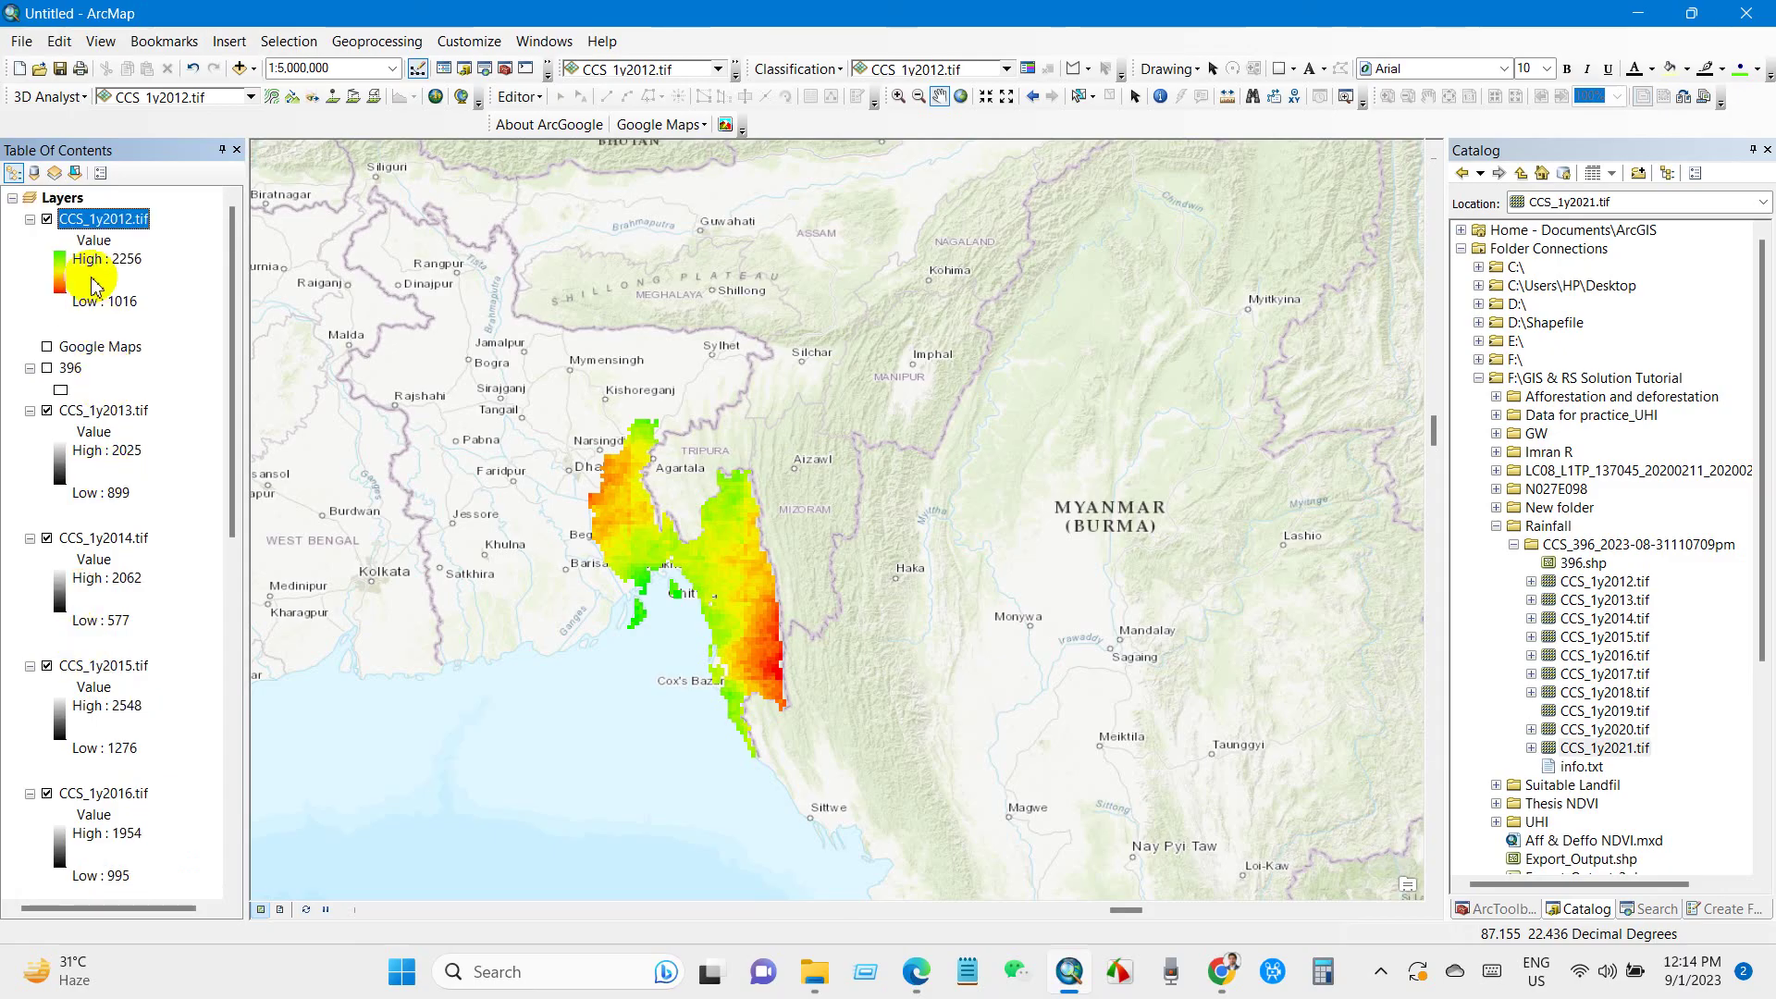
Step: Check the CCS_1y2012 raster's Source properties, confirming its spatial reference is undefined
right_click(90, 219)
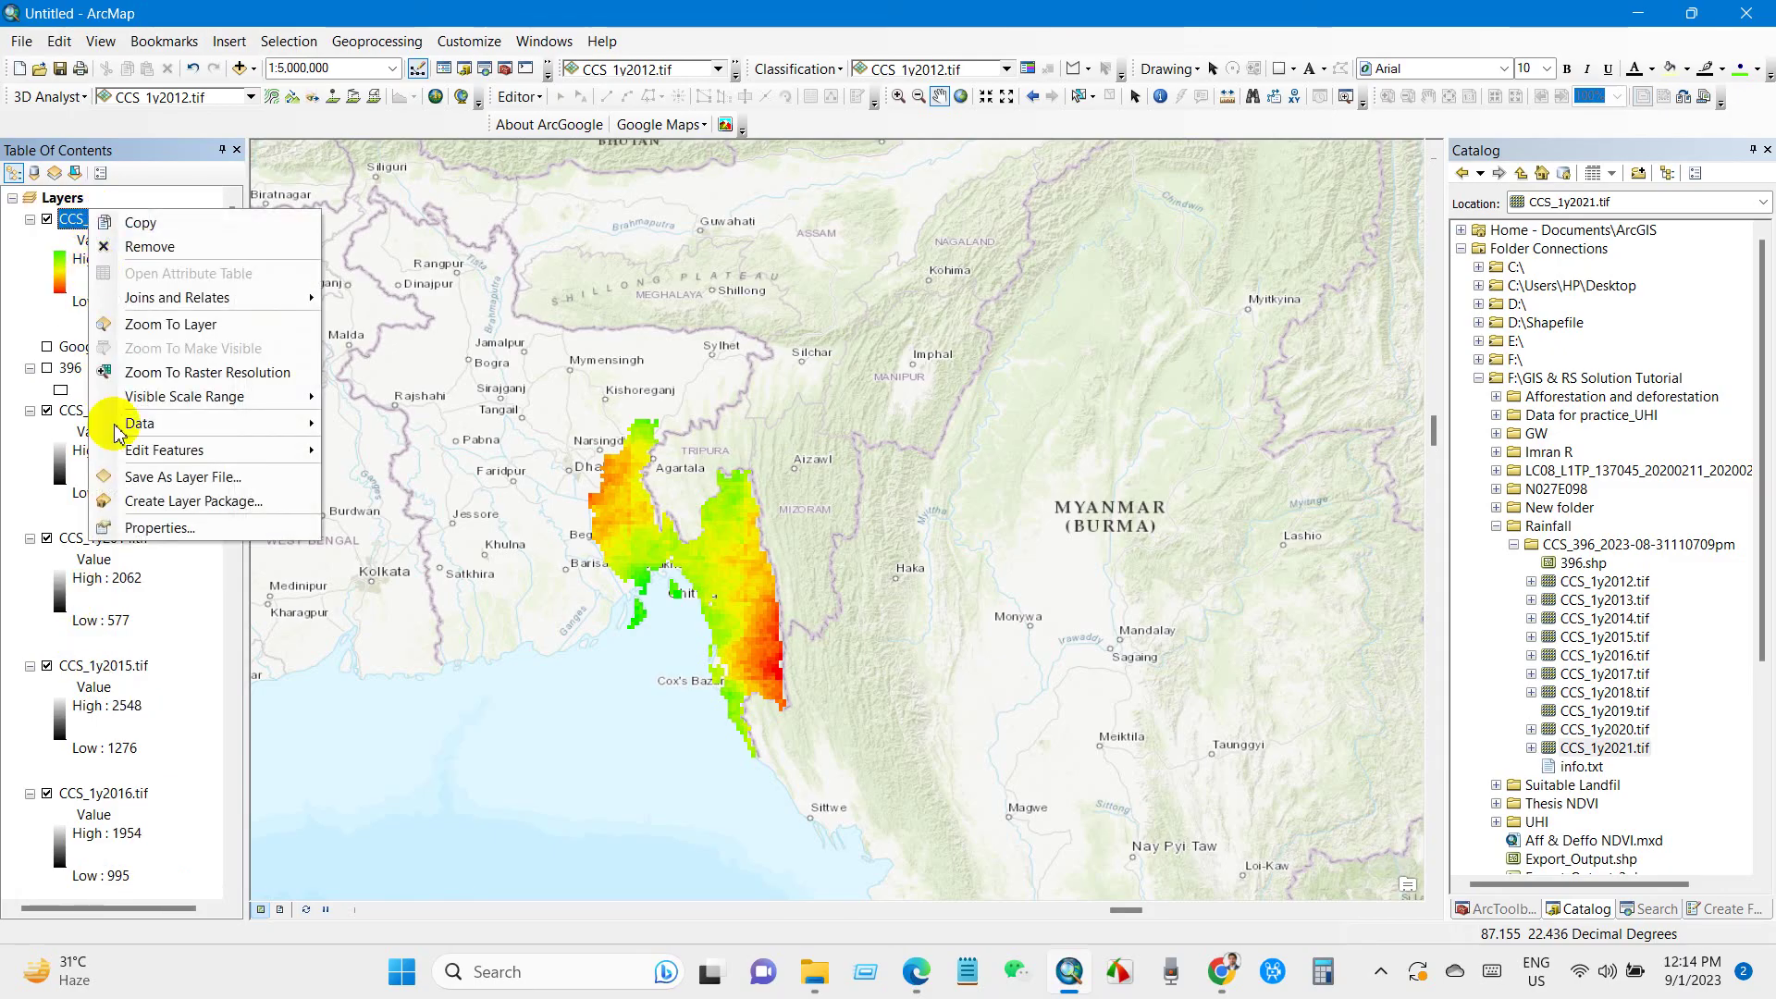
click(138, 531)
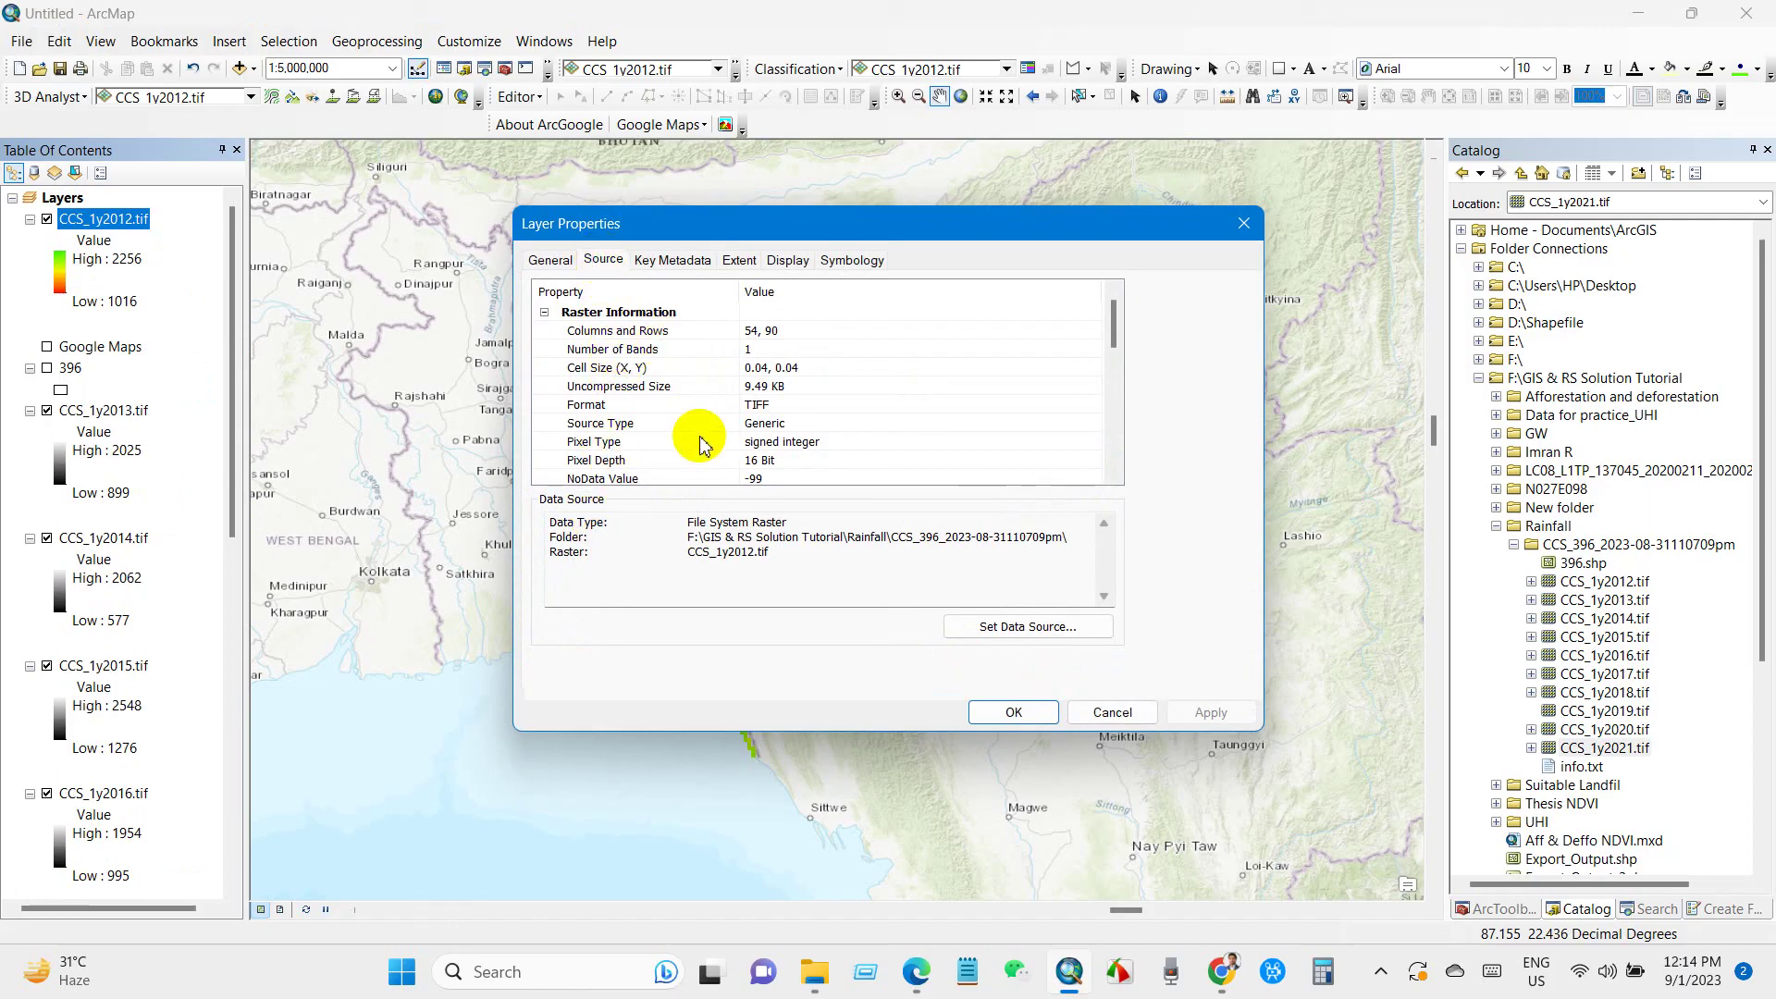
scroll(701, 445, down, 5)
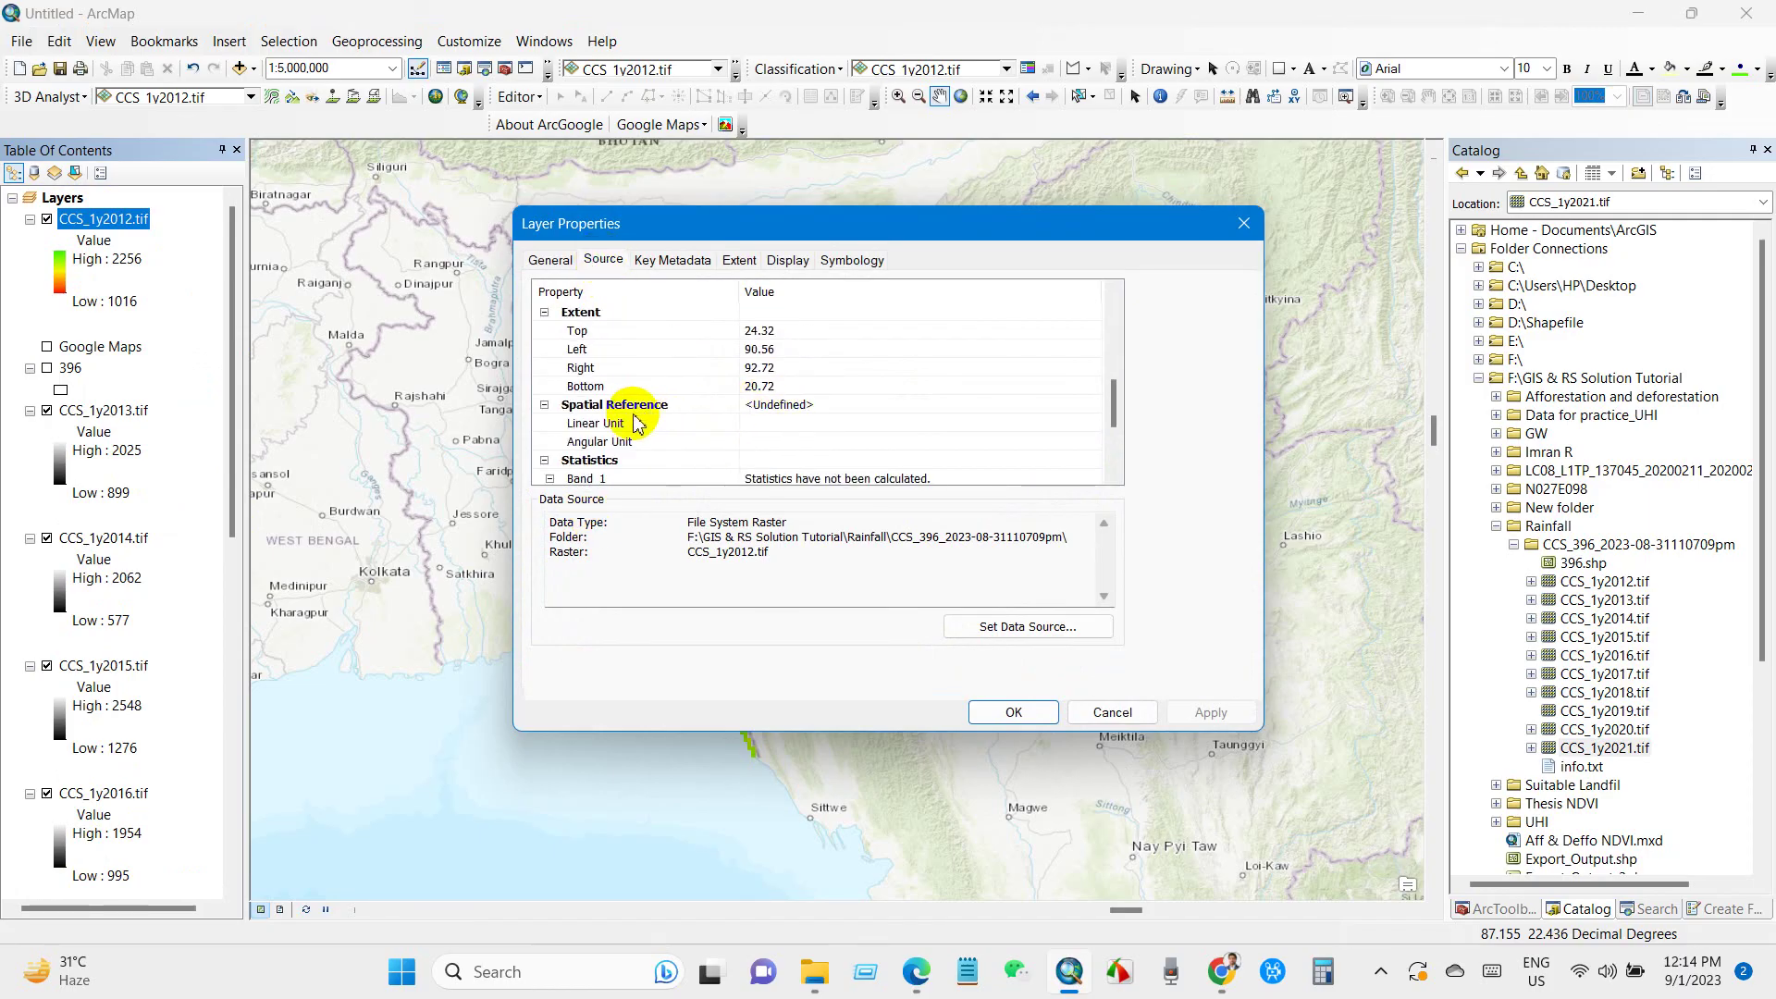
click(637, 422)
click(773, 409)
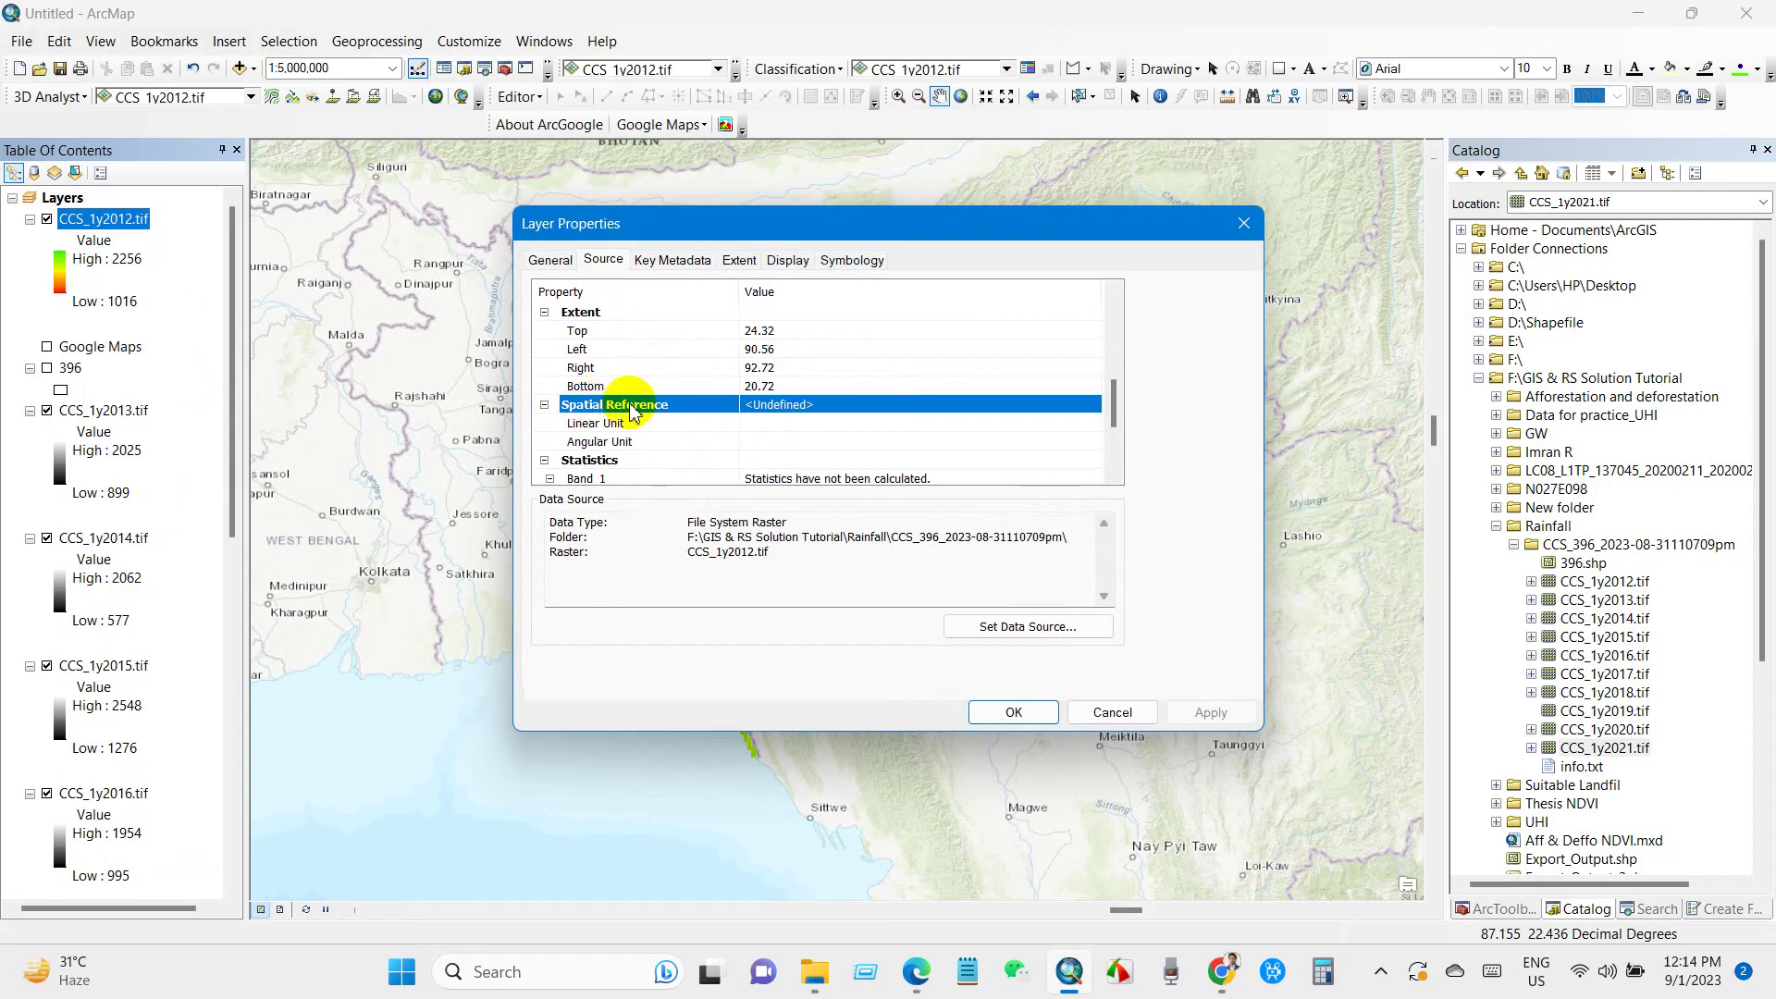
click(1113, 713)
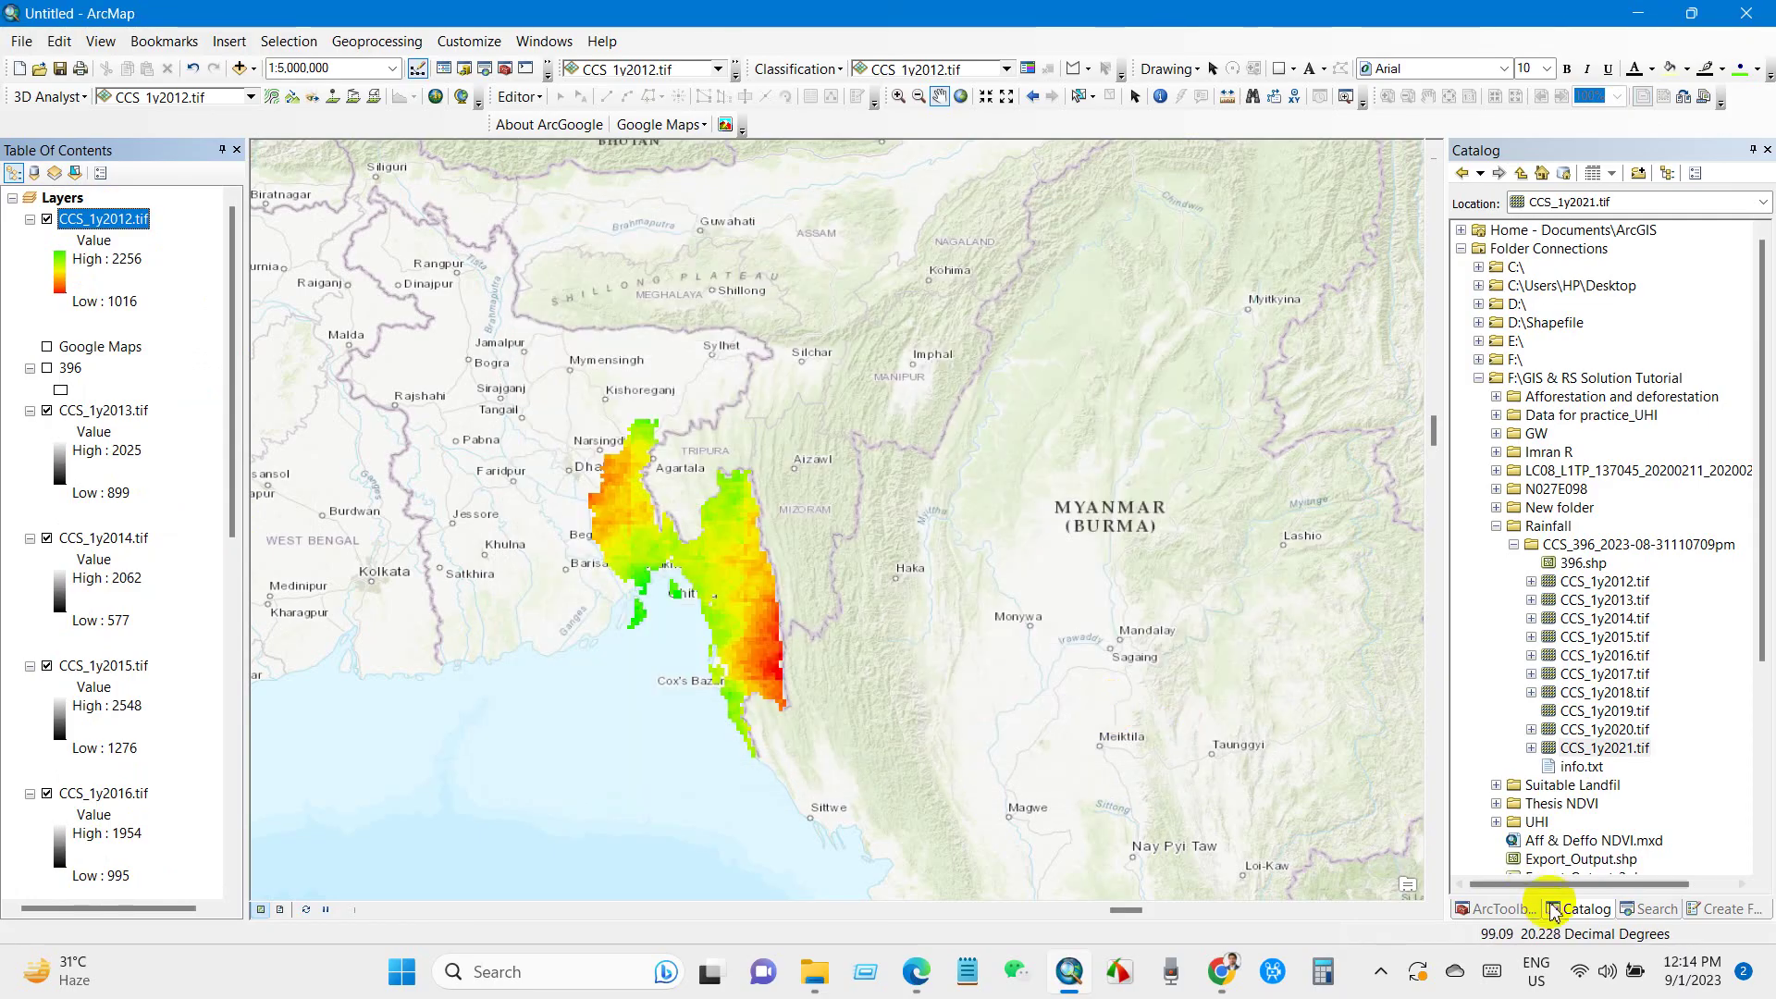
Step: Open Define Projection from Data Management Tools > Projections and Transformations in ArcToolbox
click(1498, 909)
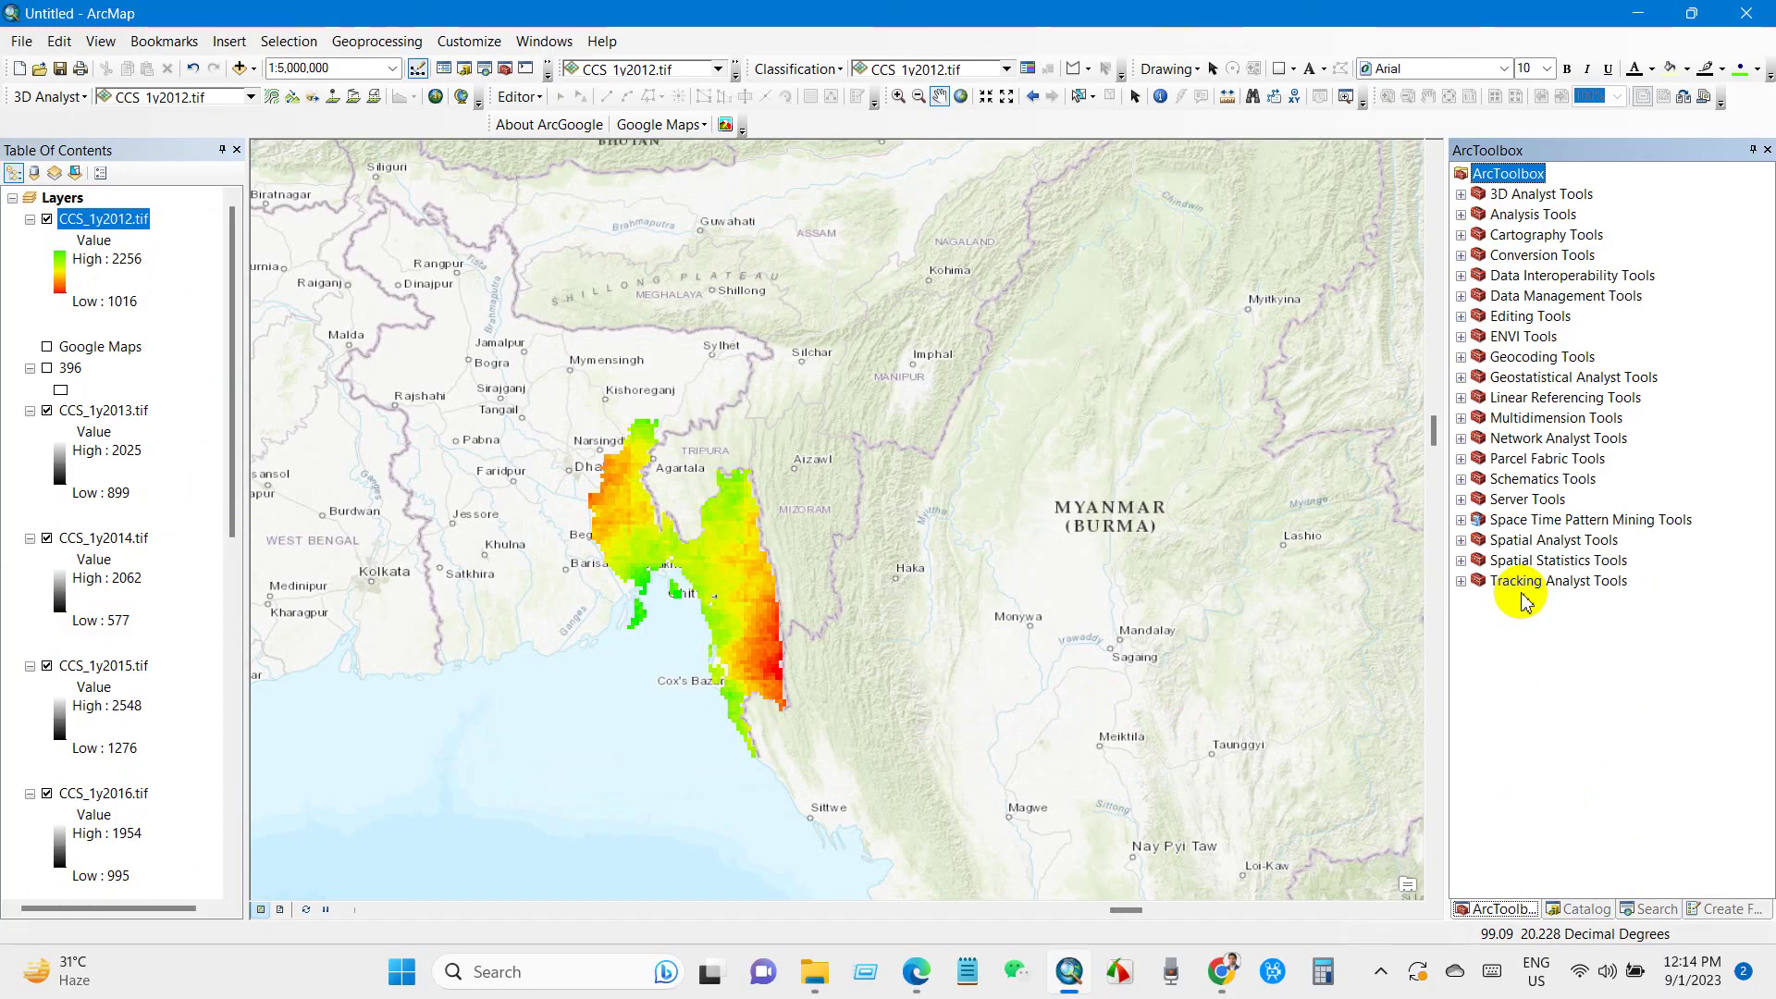
click(1522, 296)
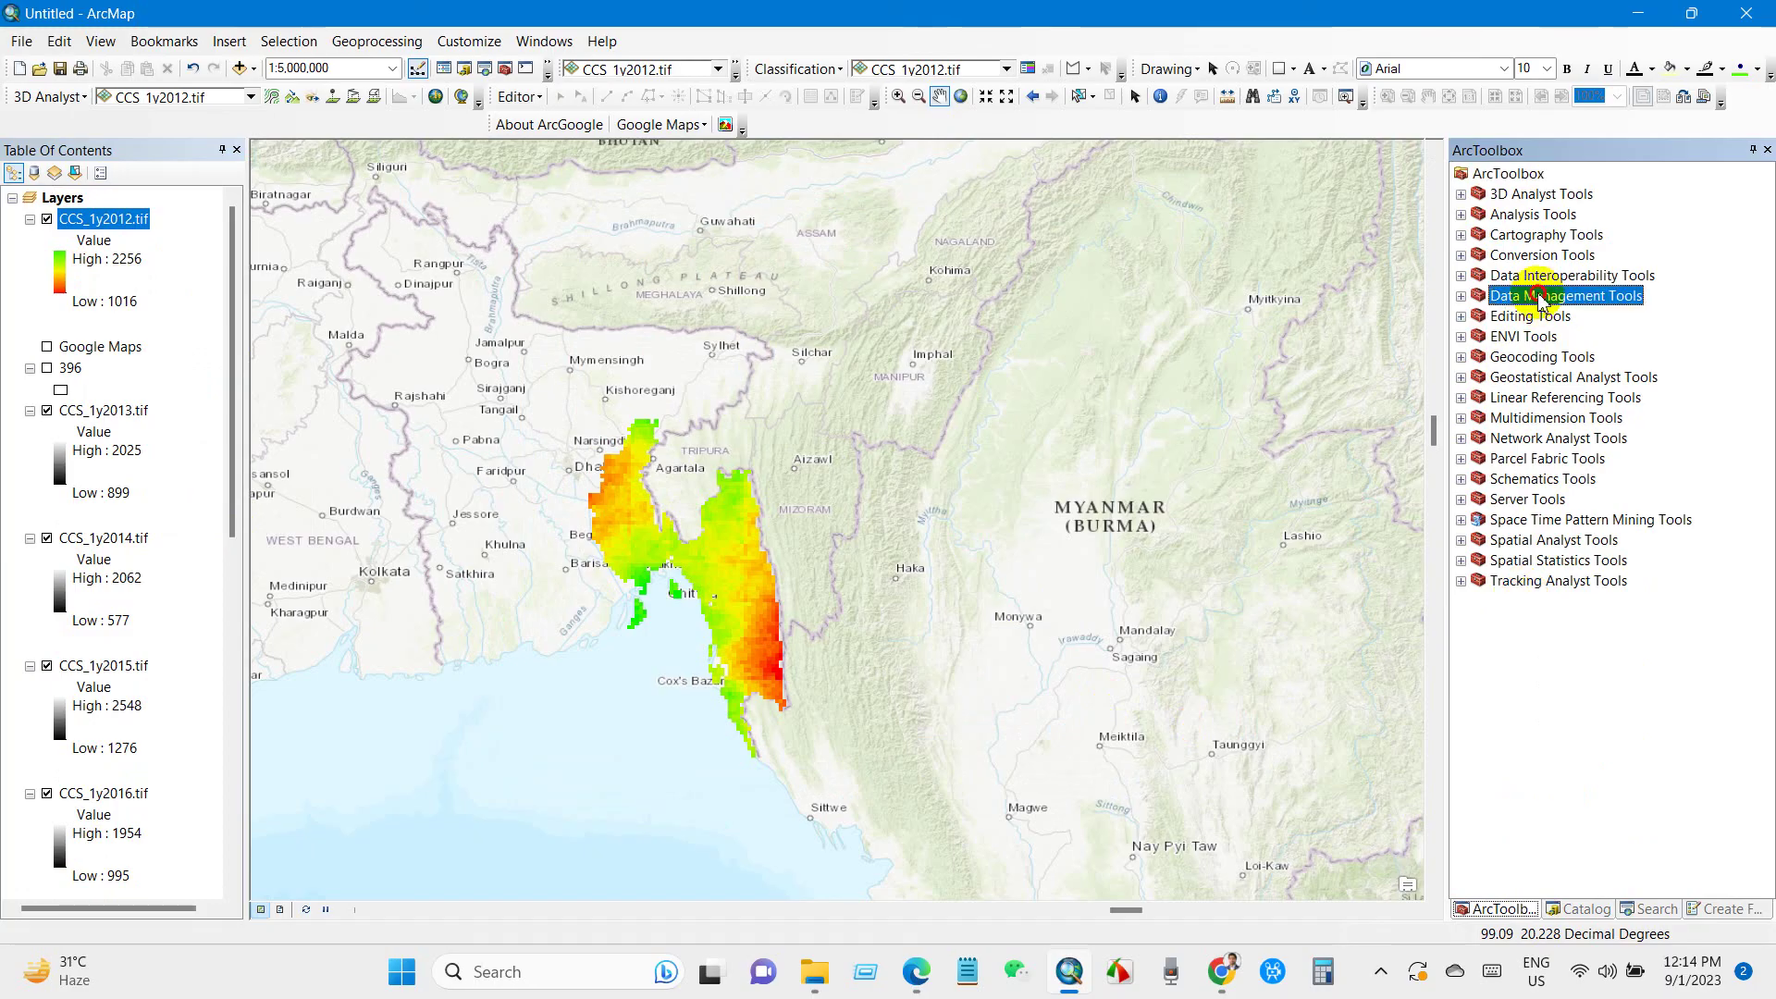
click(1463, 296)
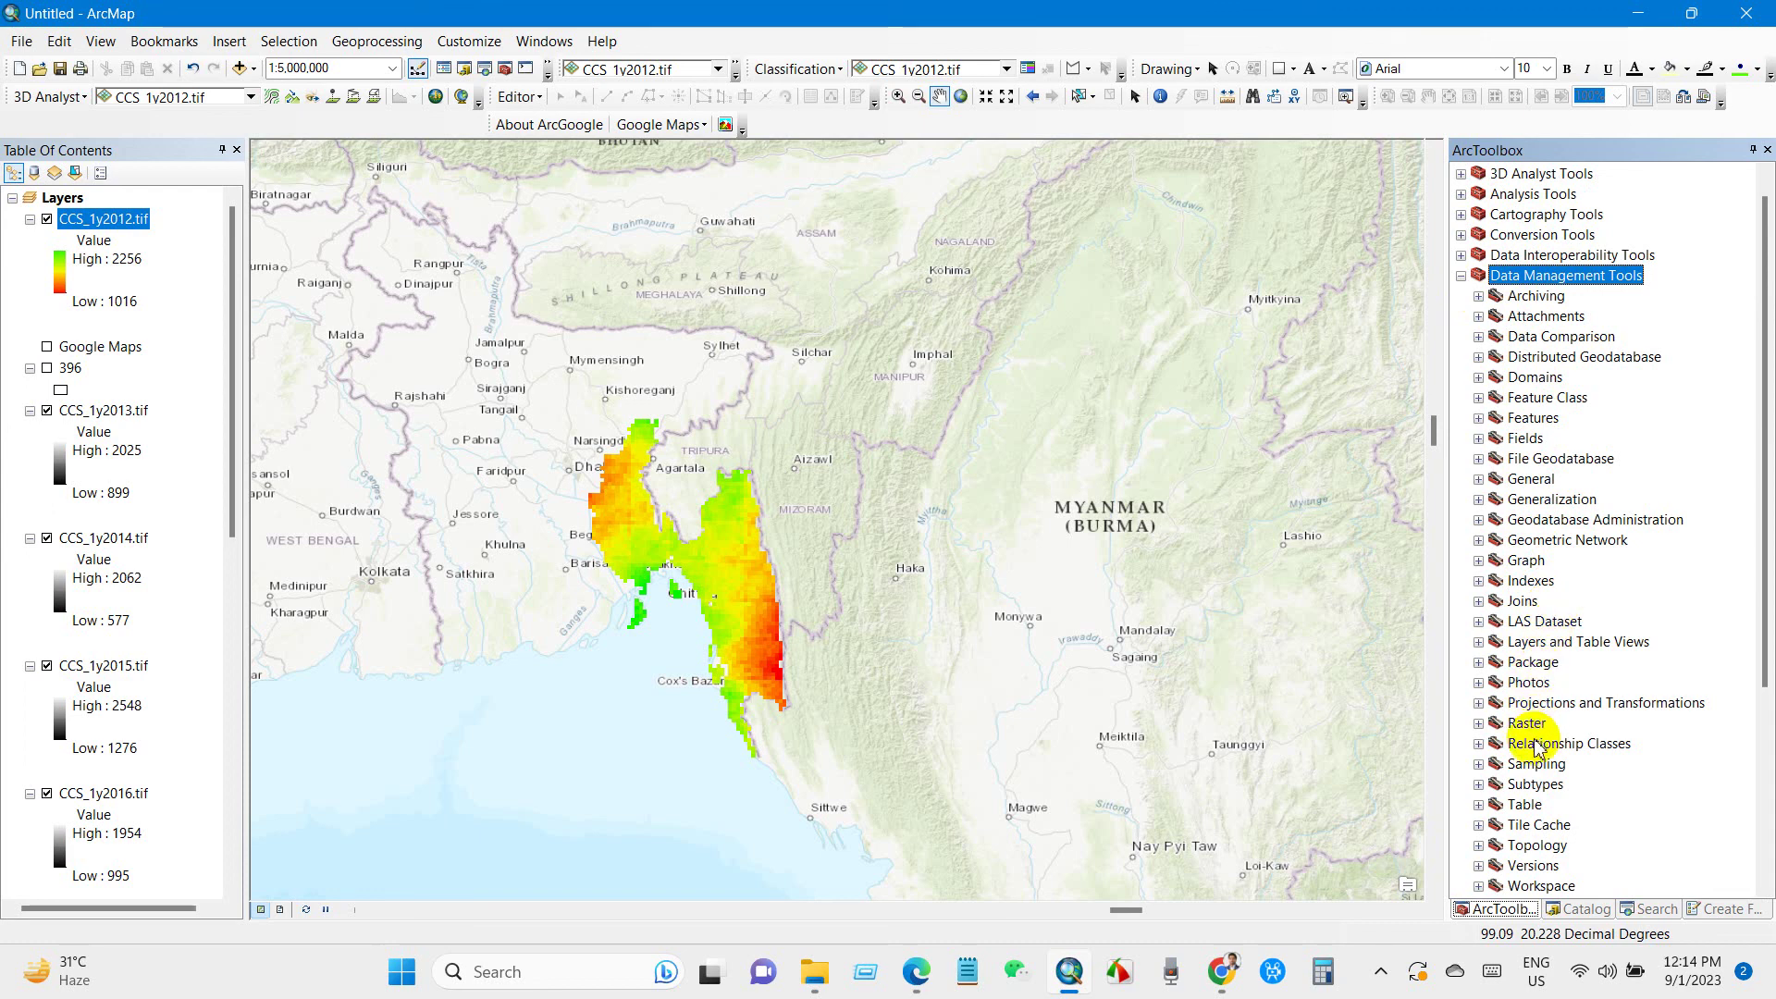
scroll(1536, 731, down, 1)
scroll(1535, 735, up, 1)
scroll(1536, 735, down, 1)
scroll(1535, 748, up, 1)
click(1496, 705)
click(1479, 705)
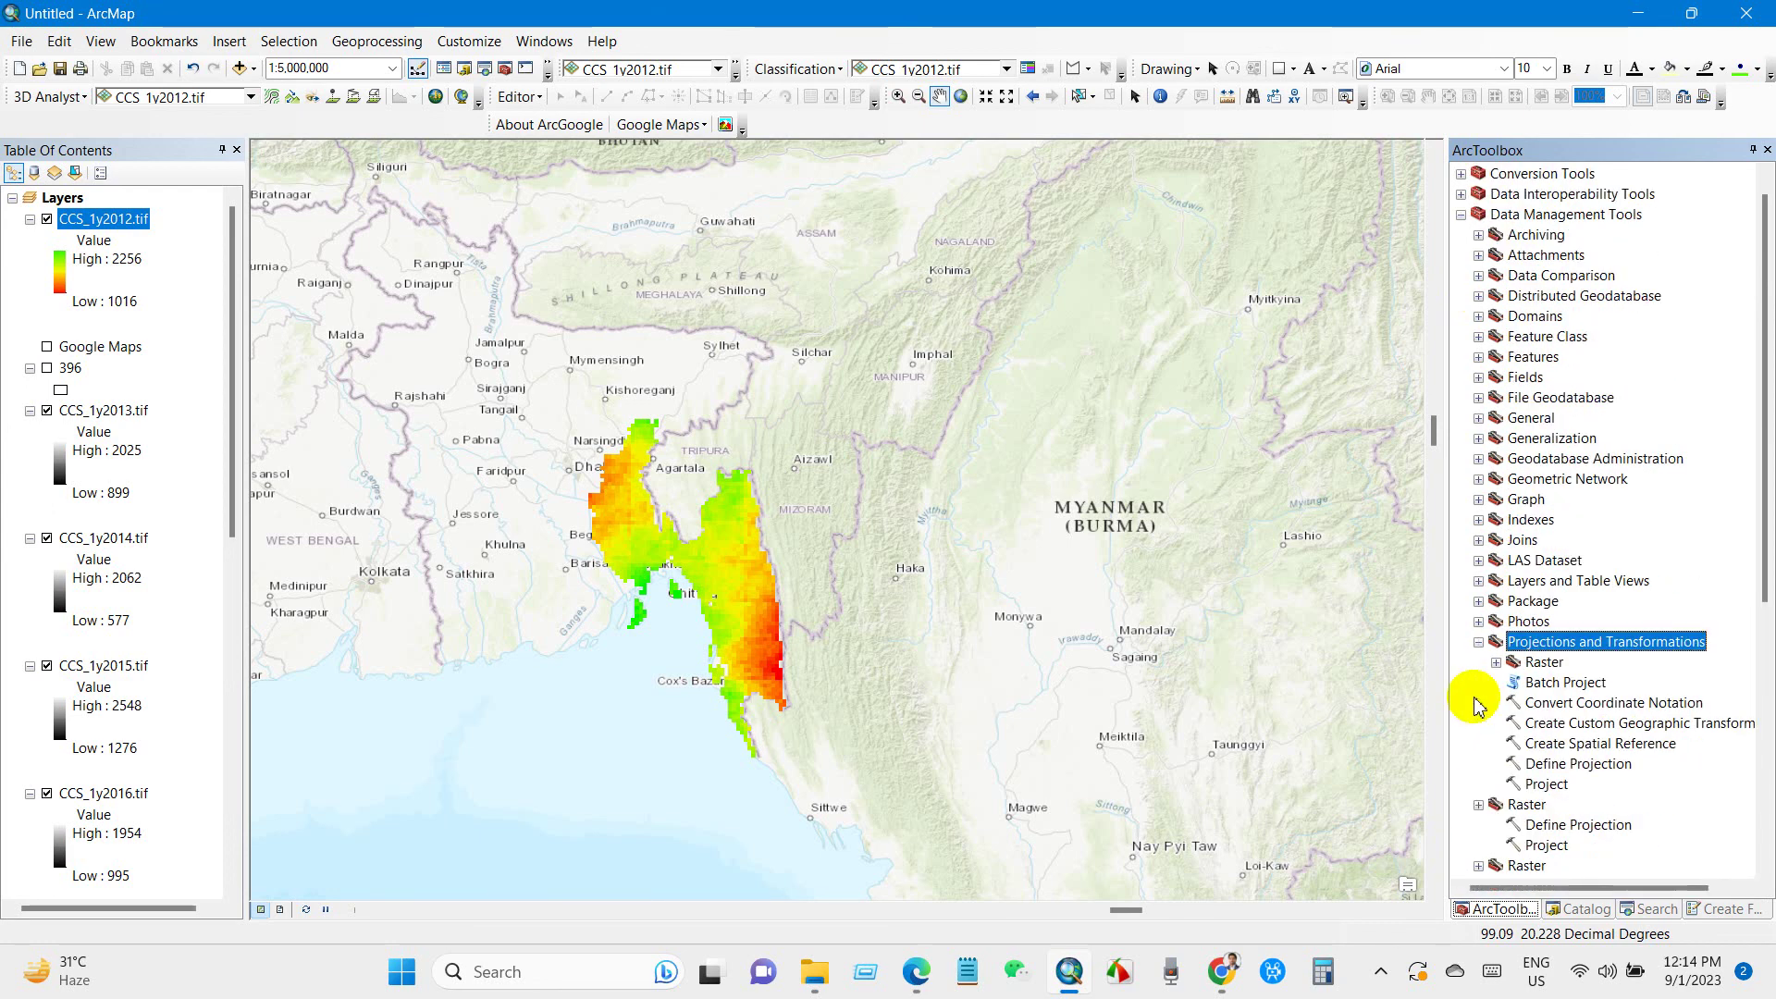
scroll(1480, 689, down, 3)
click(1588, 645)
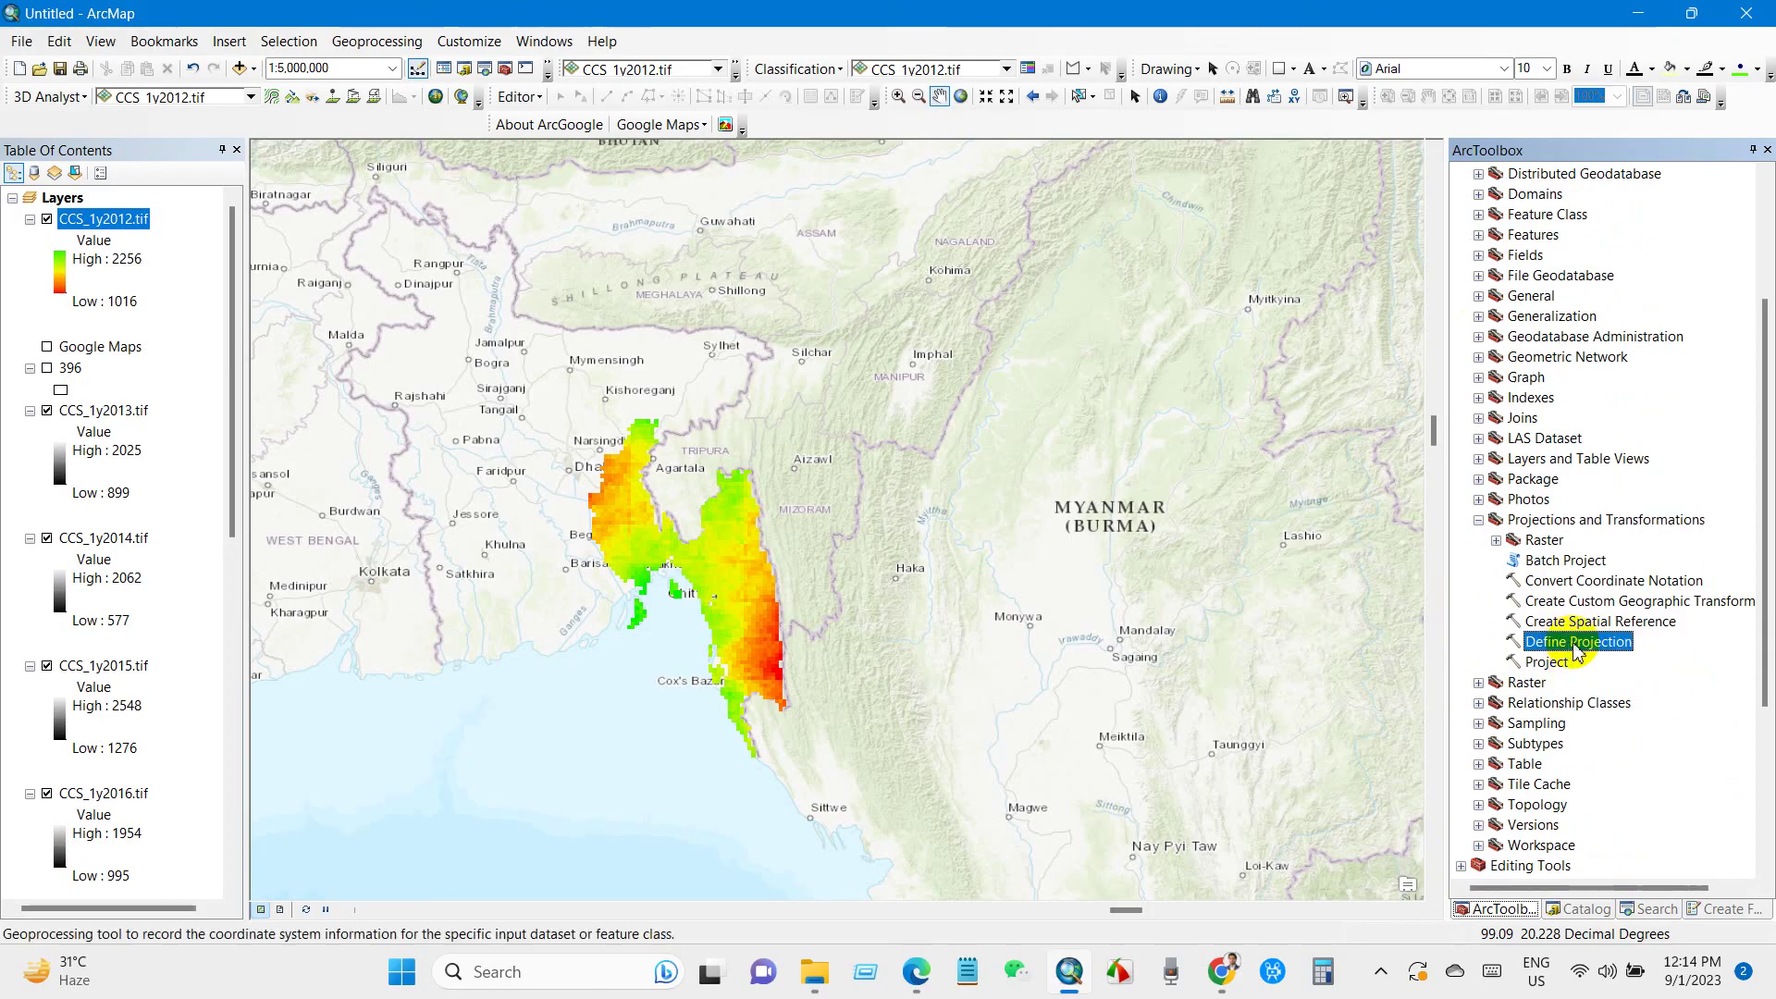
double_click(1577, 642)
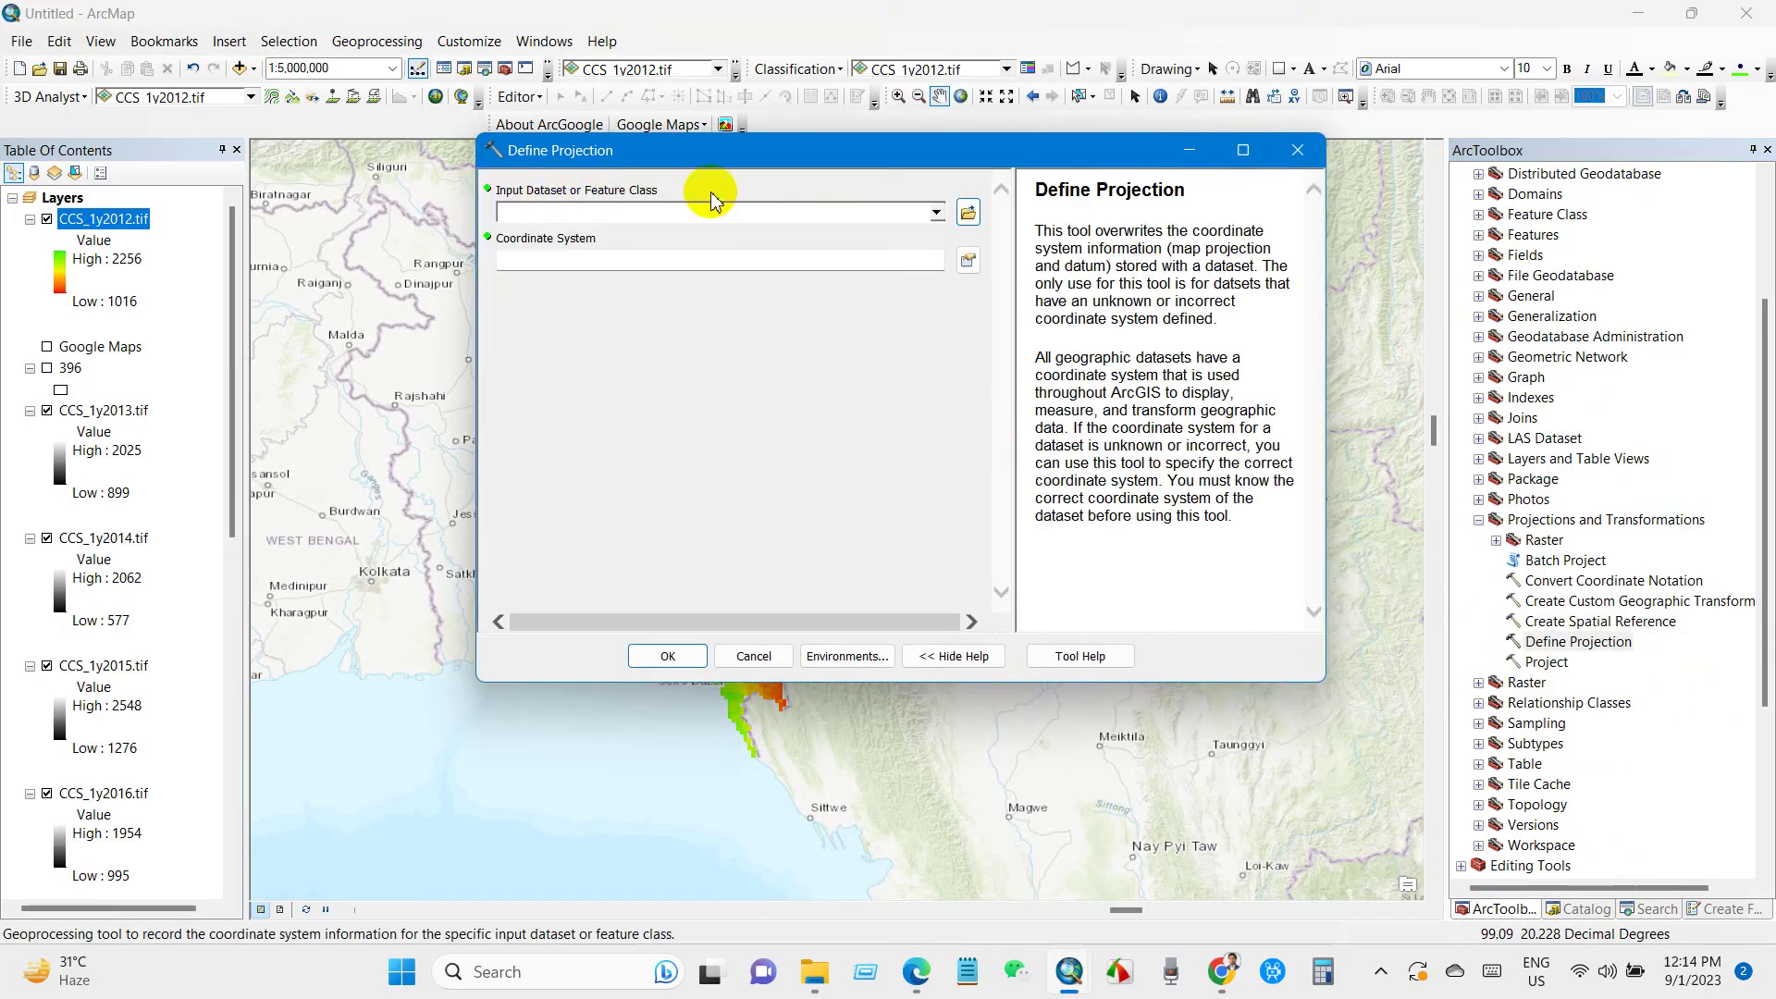
Step: Set CCS_1y2012.tif as input and browse to Geographic Coordinate Systems > World
click(935, 214)
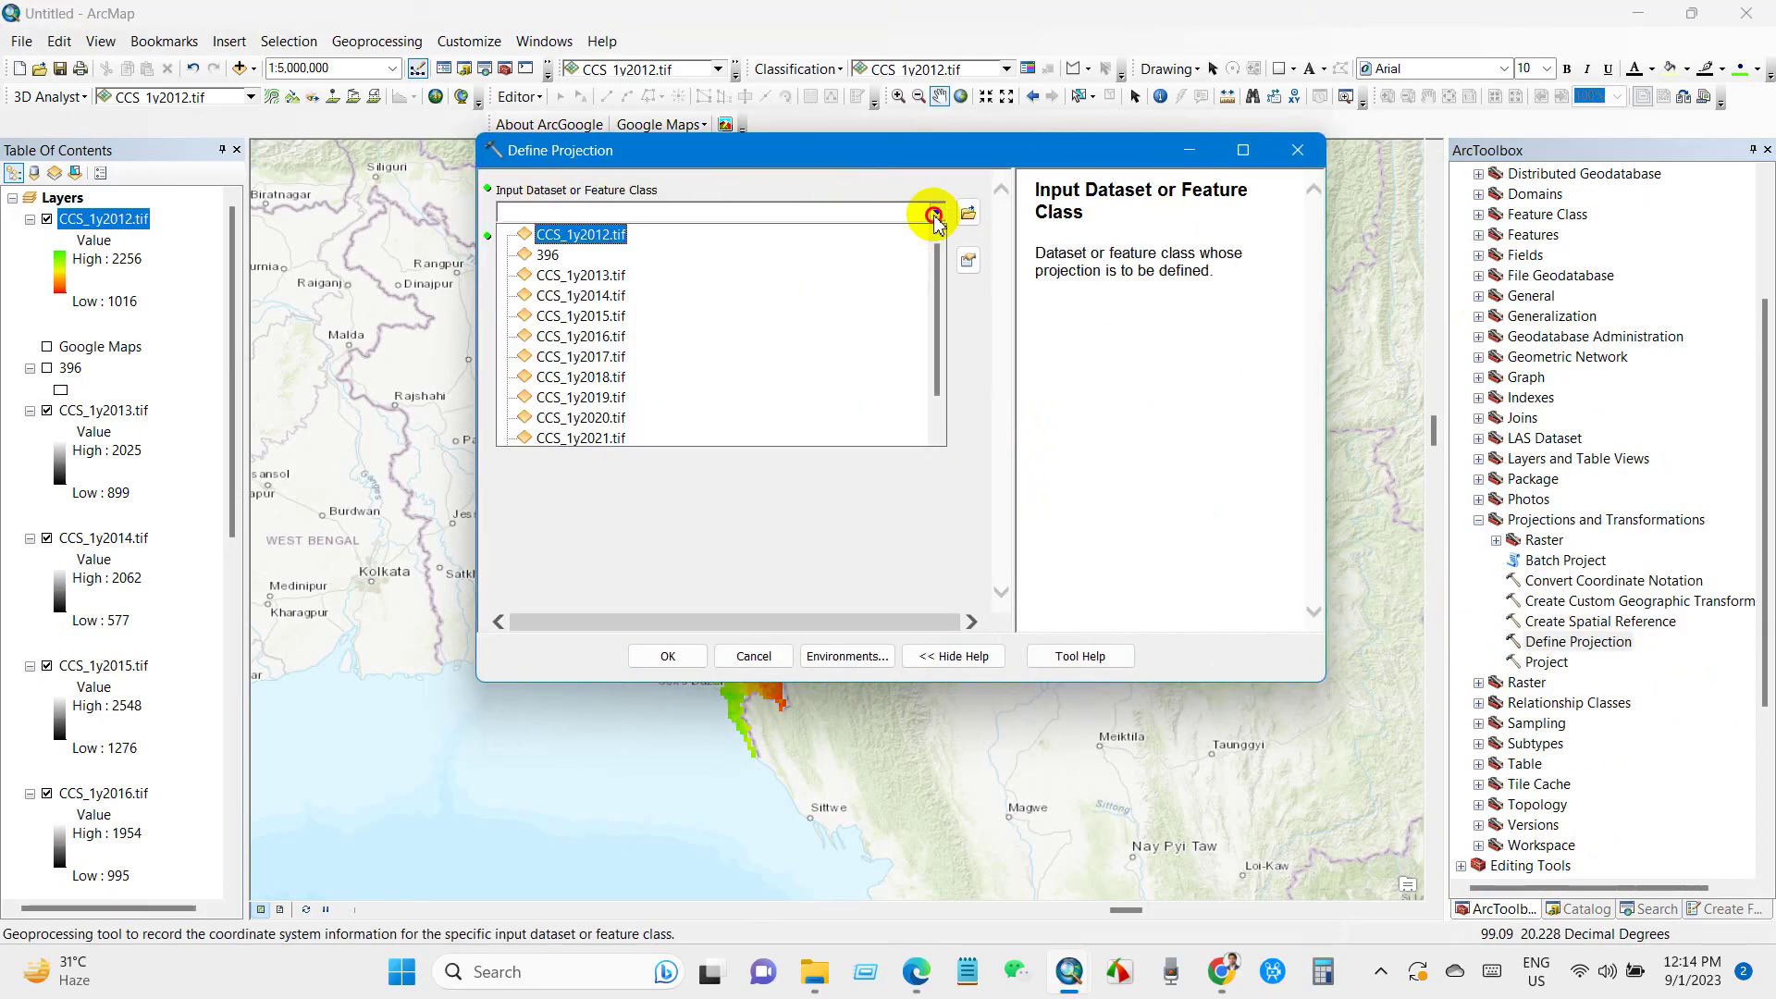
click(604, 235)
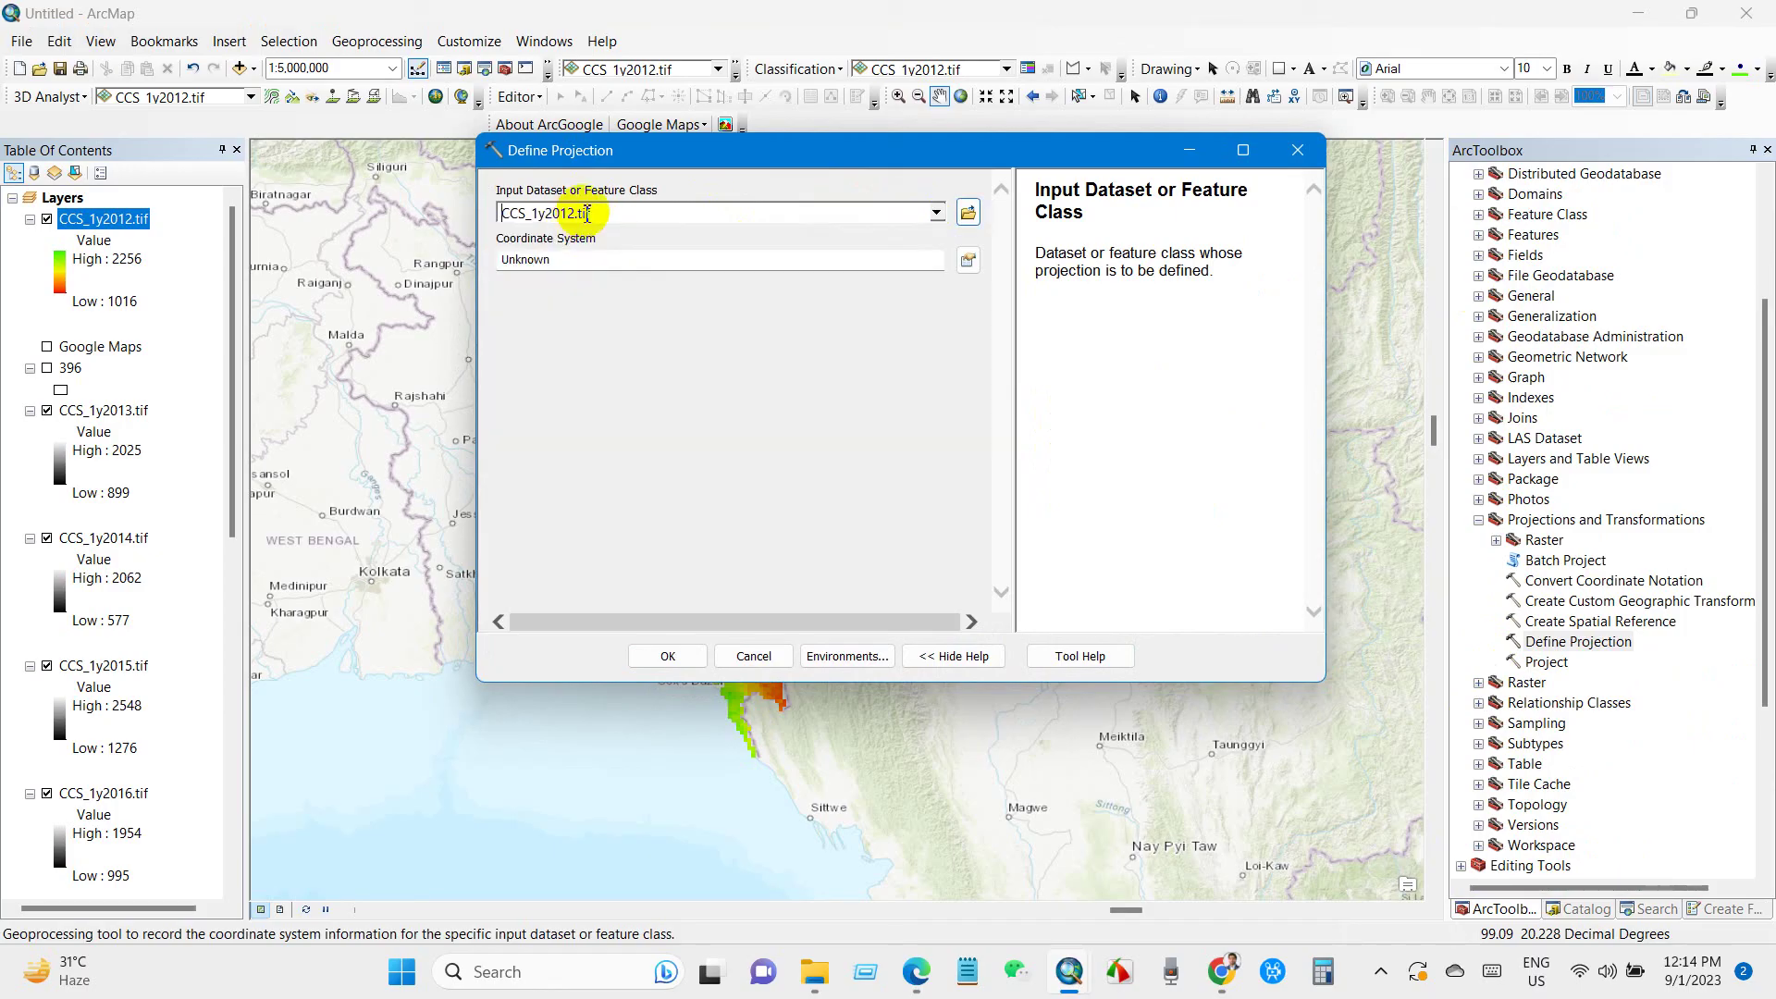
click(966, 263)
click(745, 317)
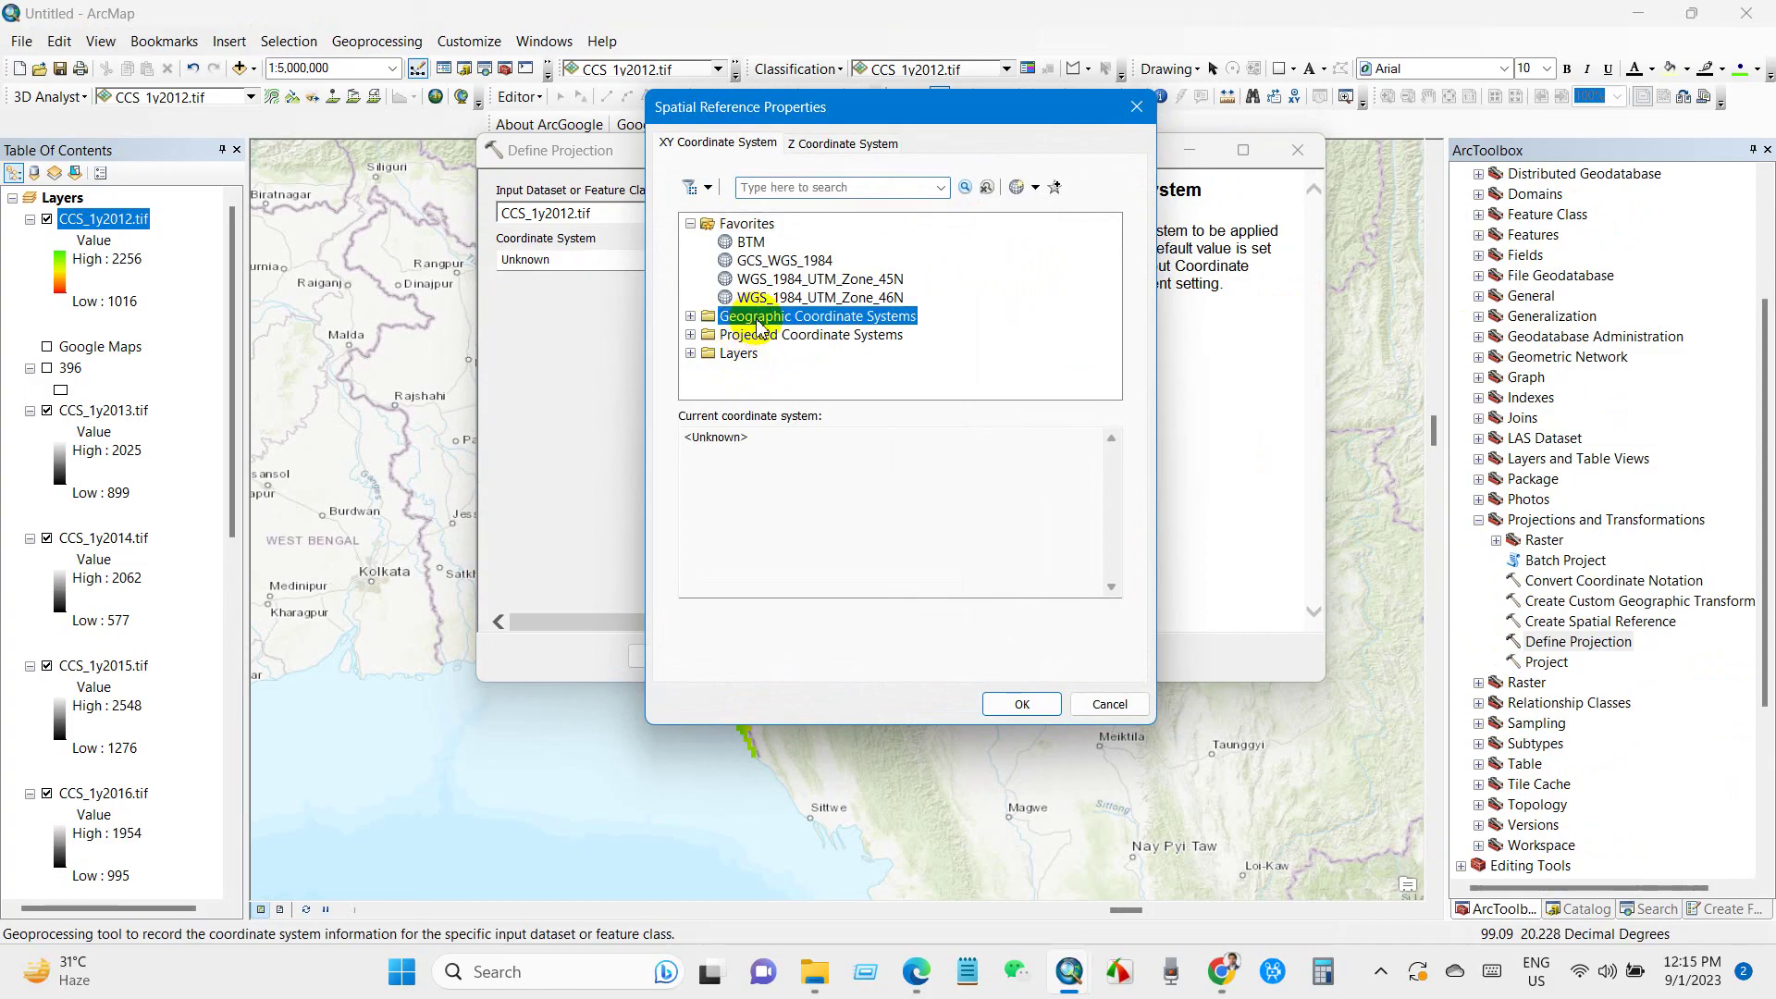
click(690, 318)
scroll(740, 343, down, 3)
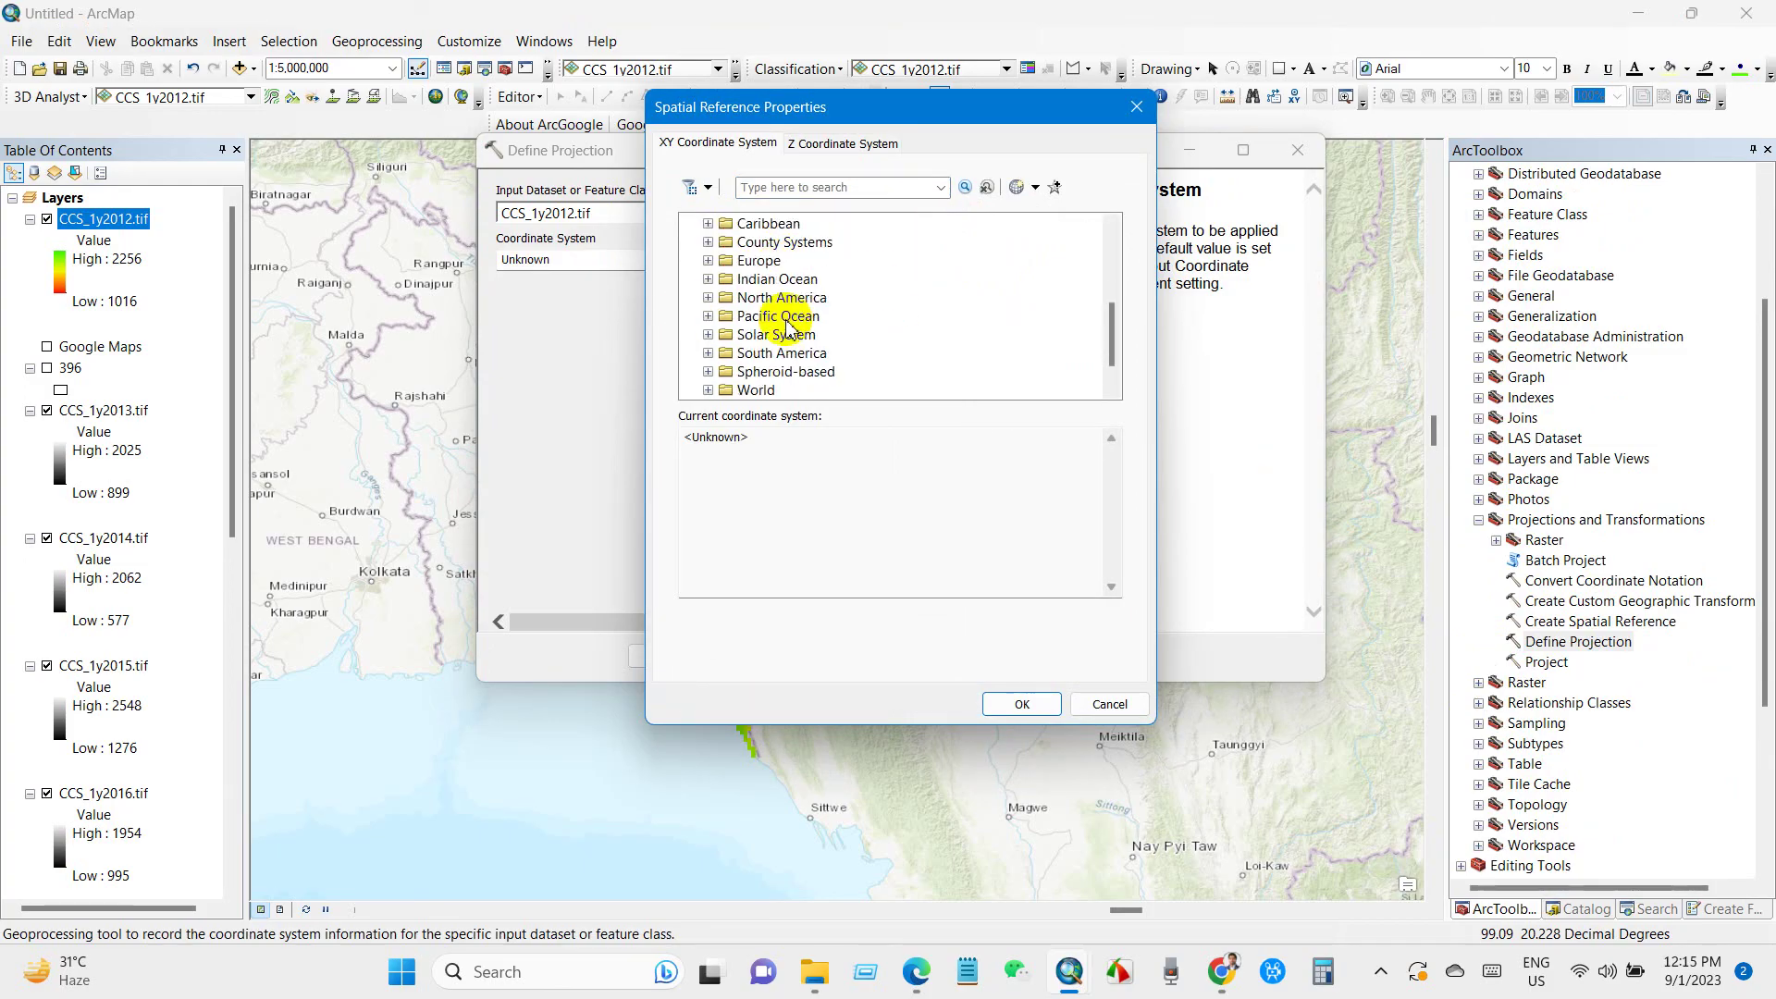
click(764, 356)
Step: Choose WGS 1984 as the coordinate system and run Define Projection
click(708, 353)
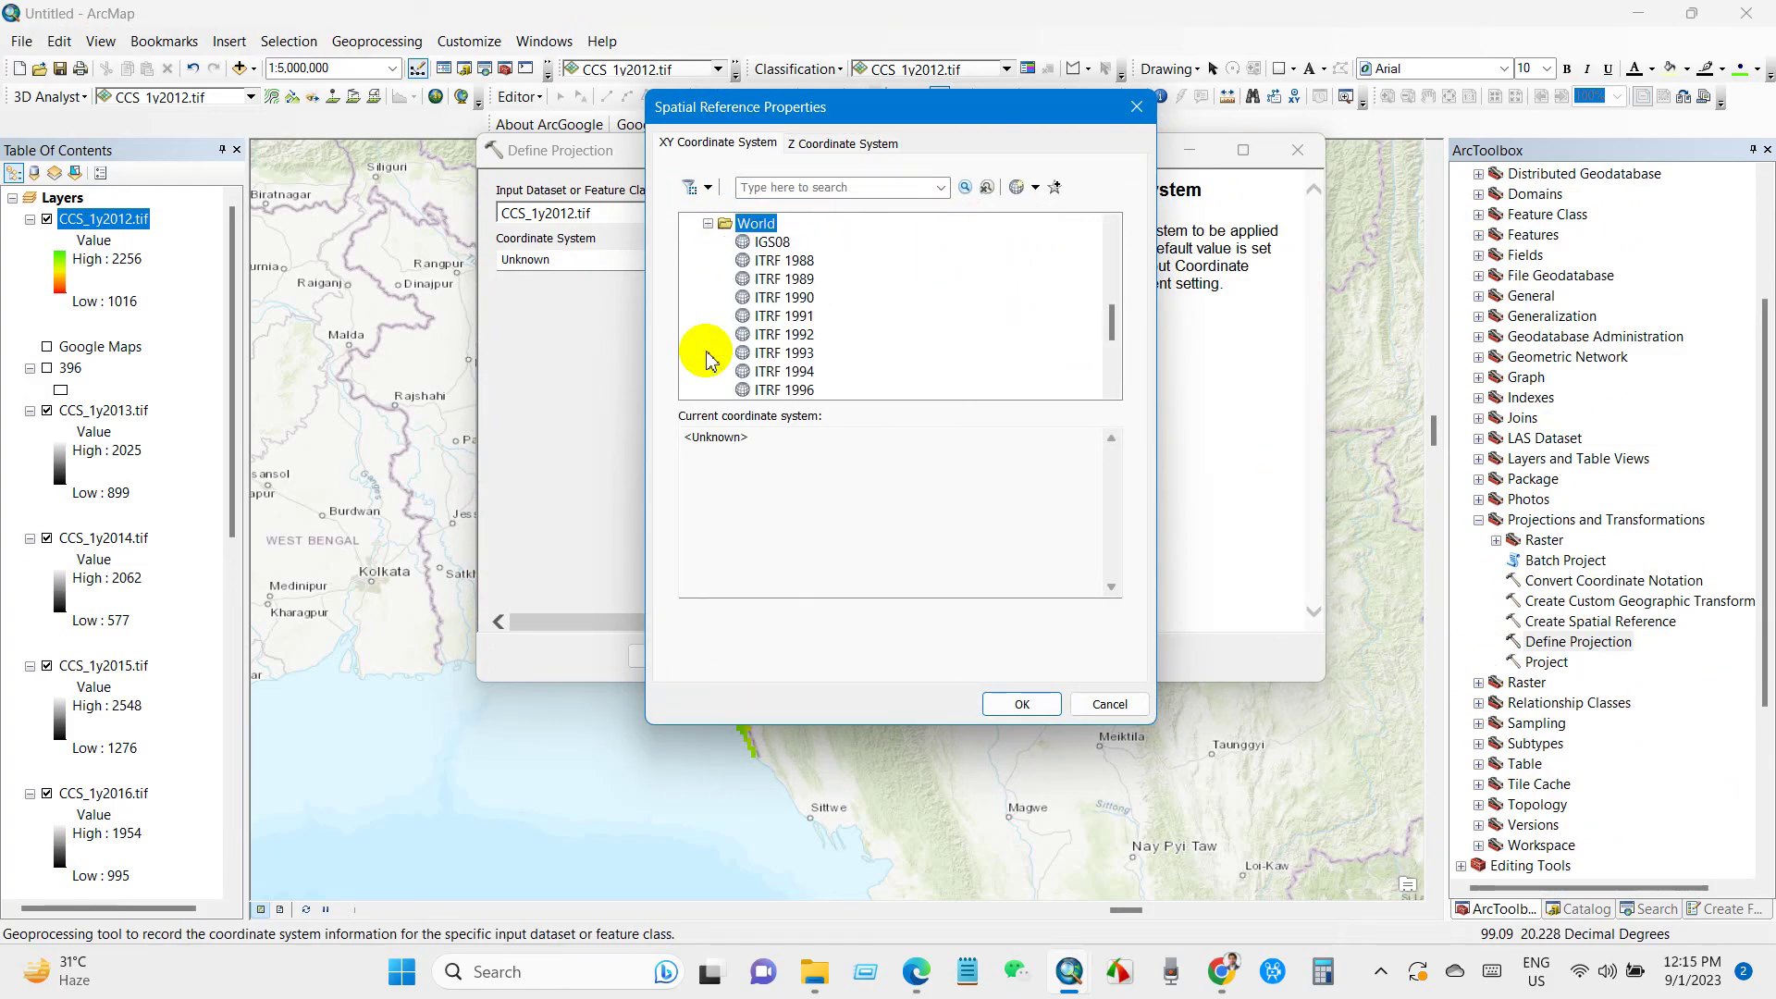
scroll(824, 357, down, 3)
scroll(837, 370, down, 1)
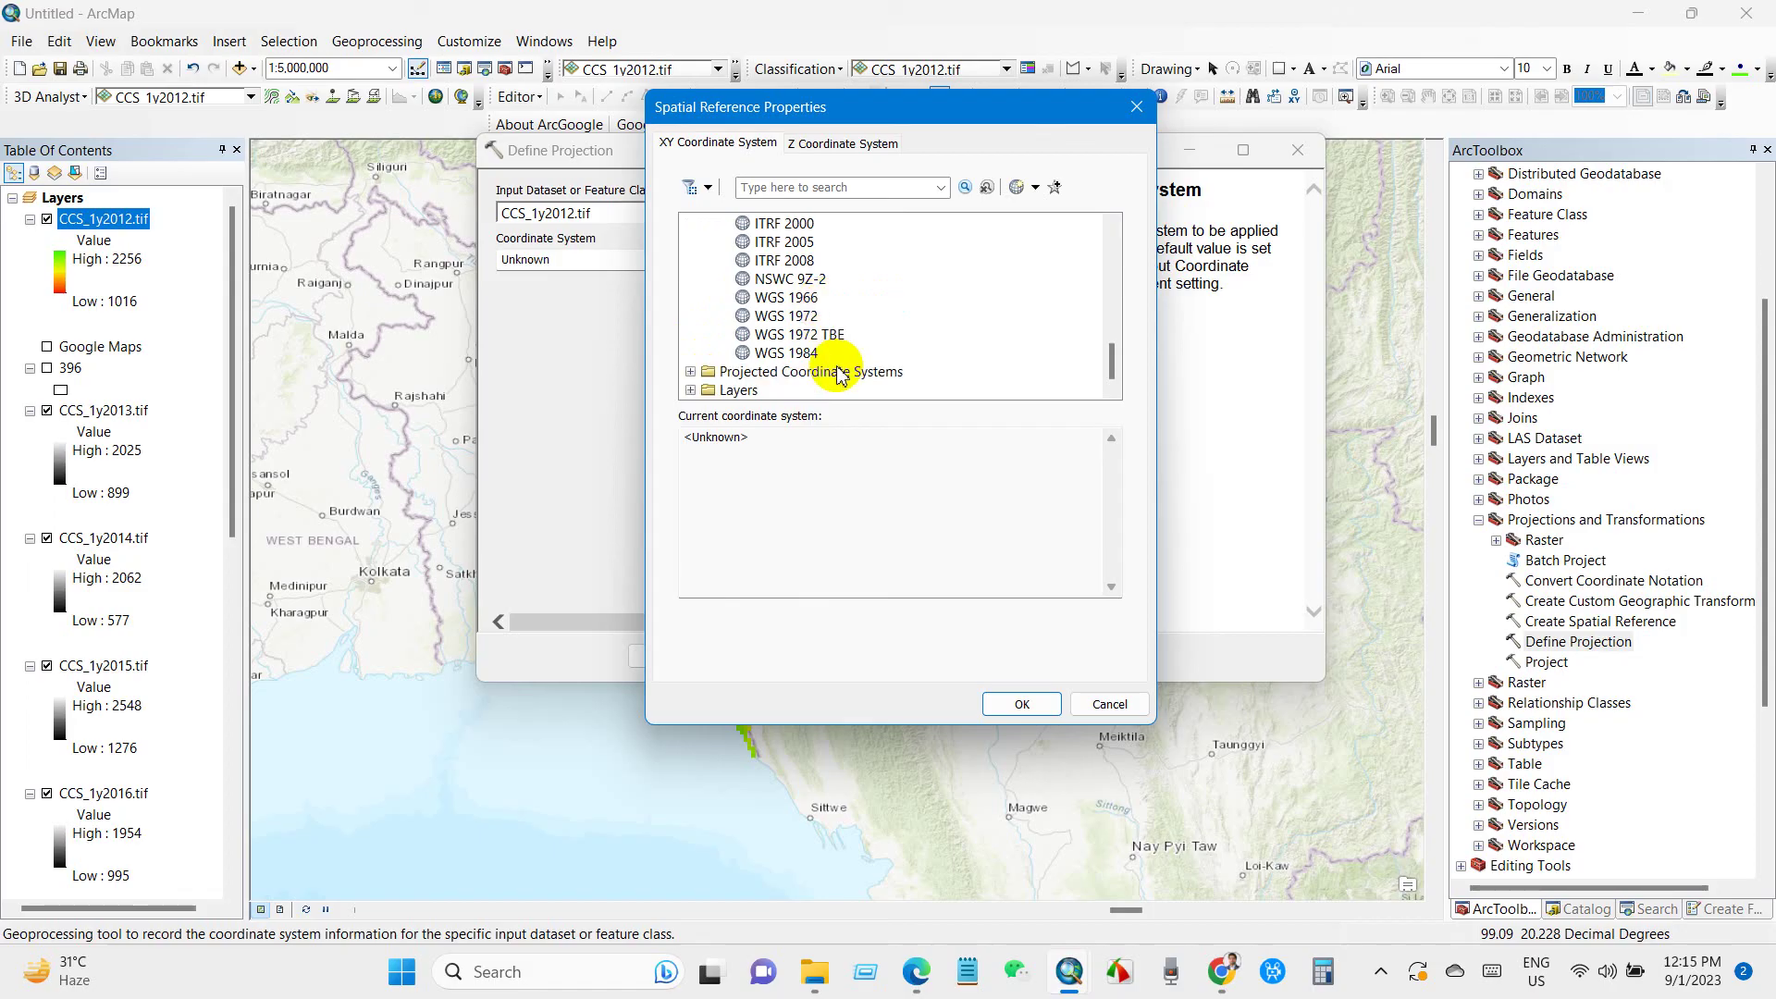
click(791, 352)
click(1015, 699)
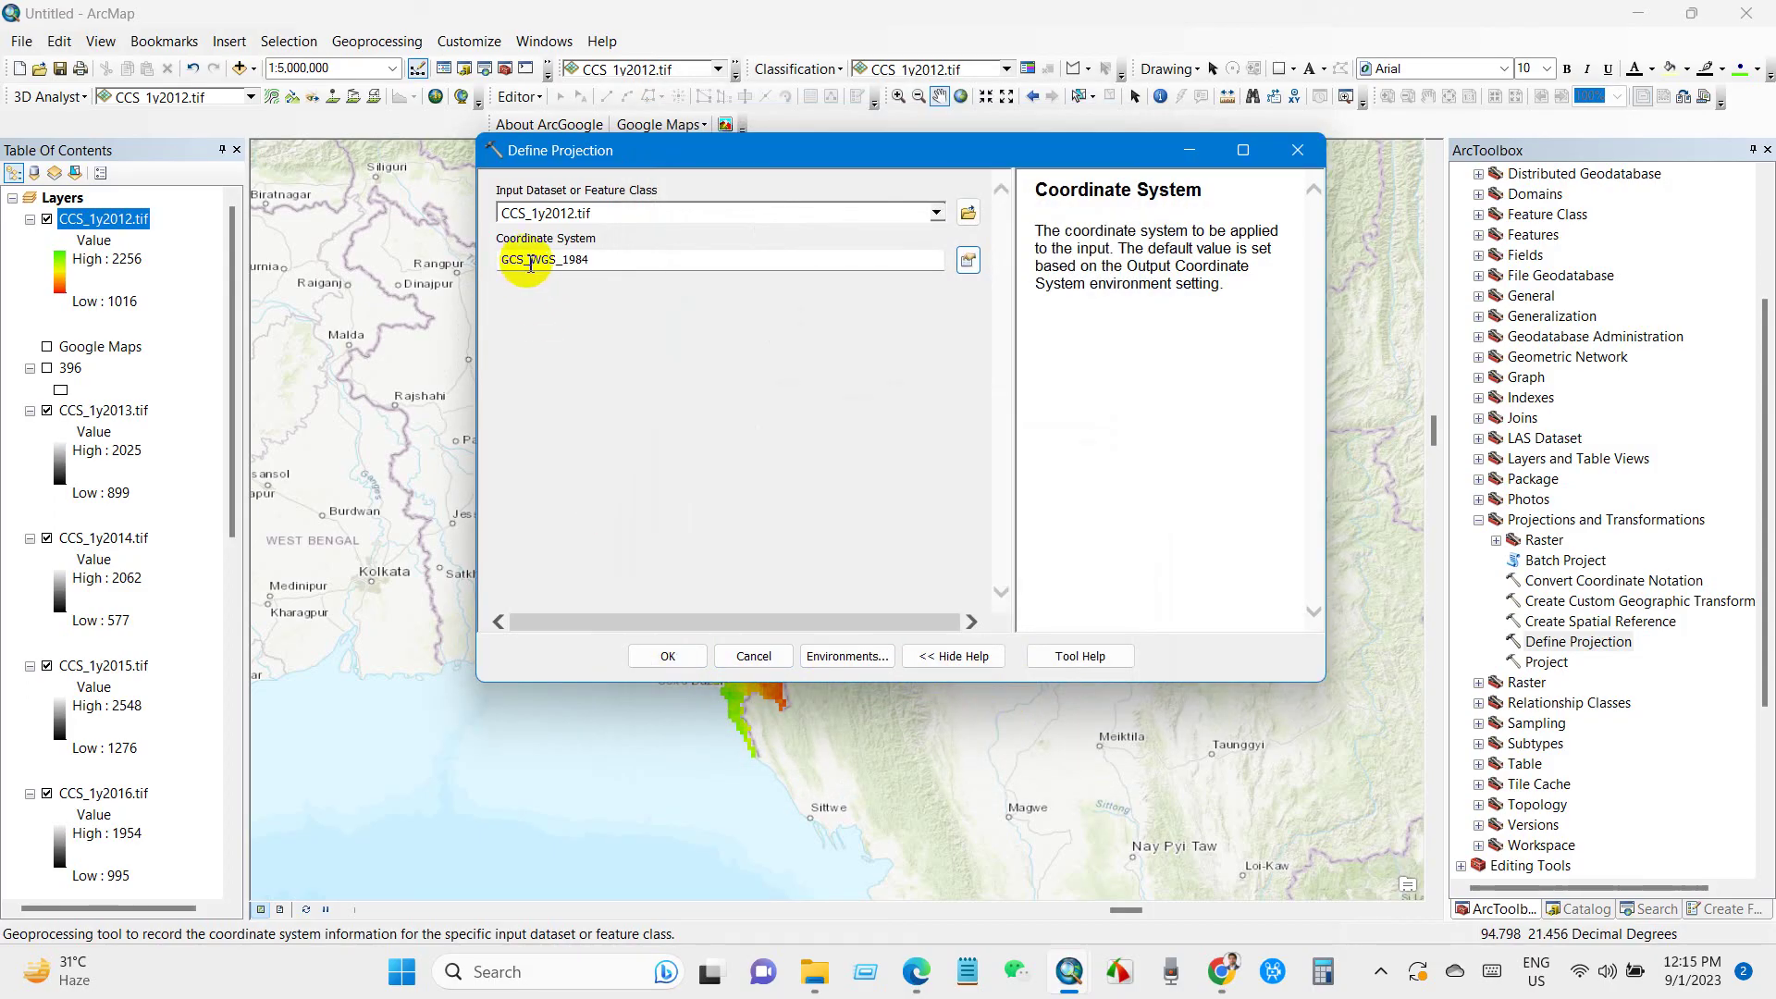
click(664, 652)
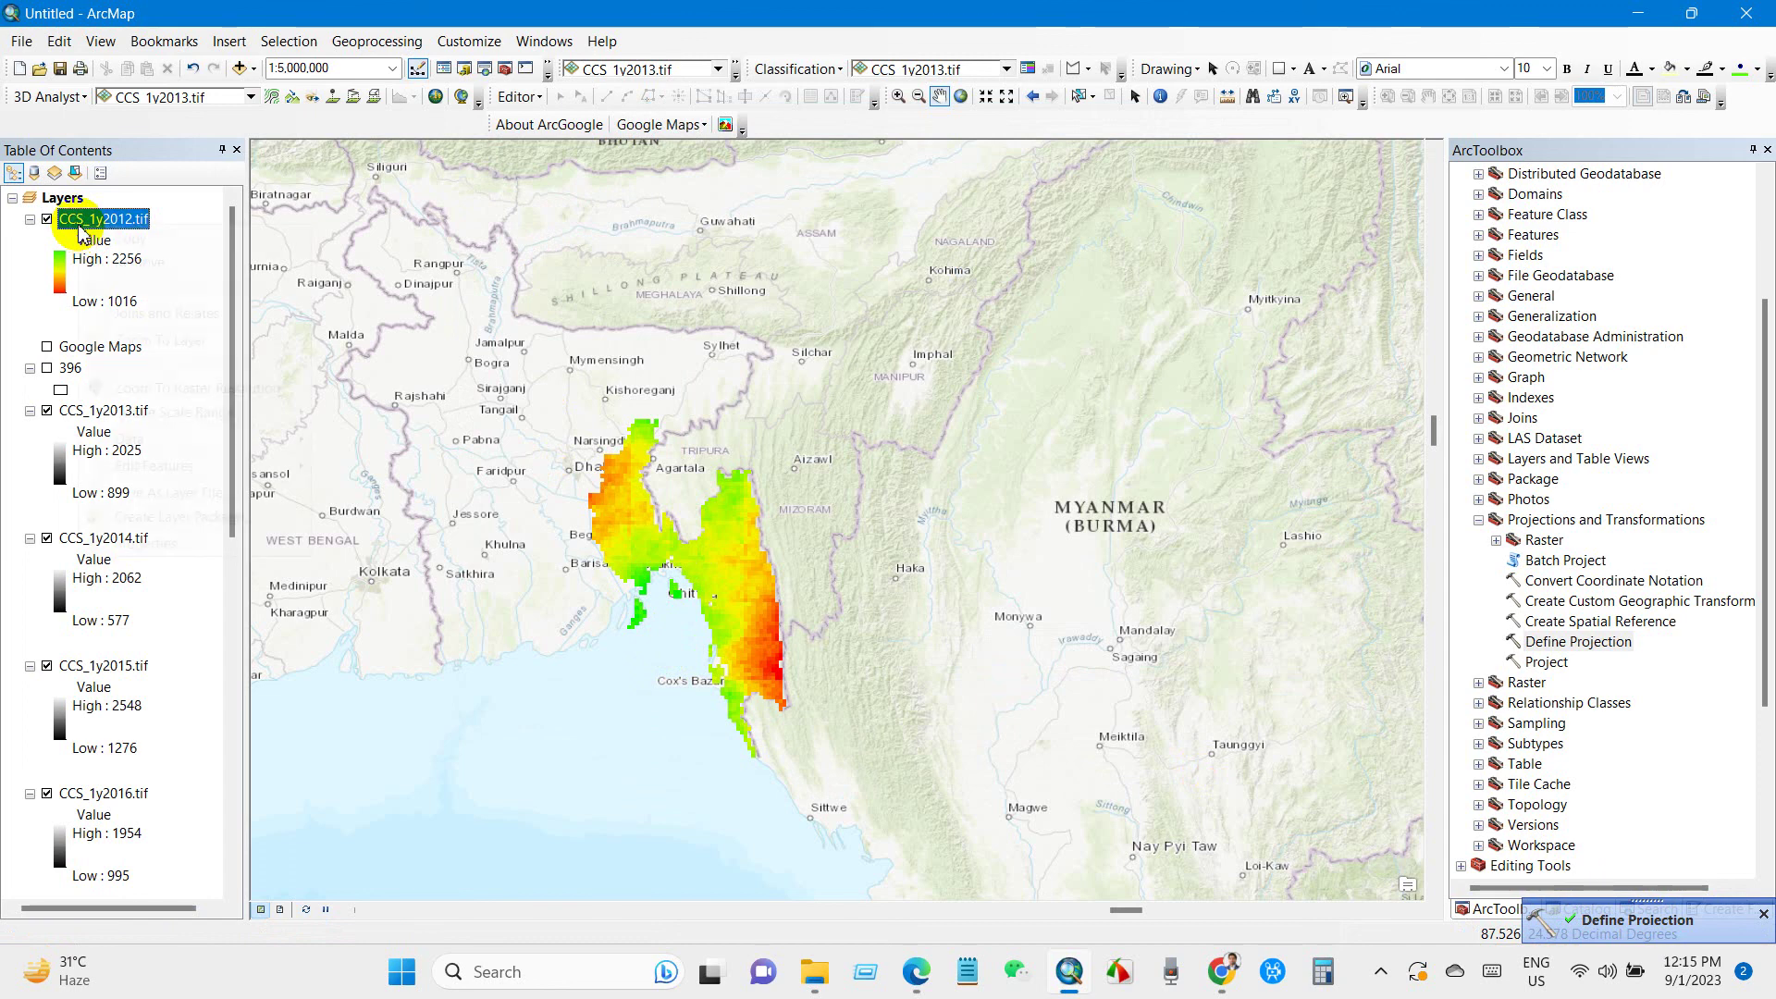
Step: Confirm CCS_1y2012.tif now reports the GCS_WGS_1984 spatial reference
click(190, 543)
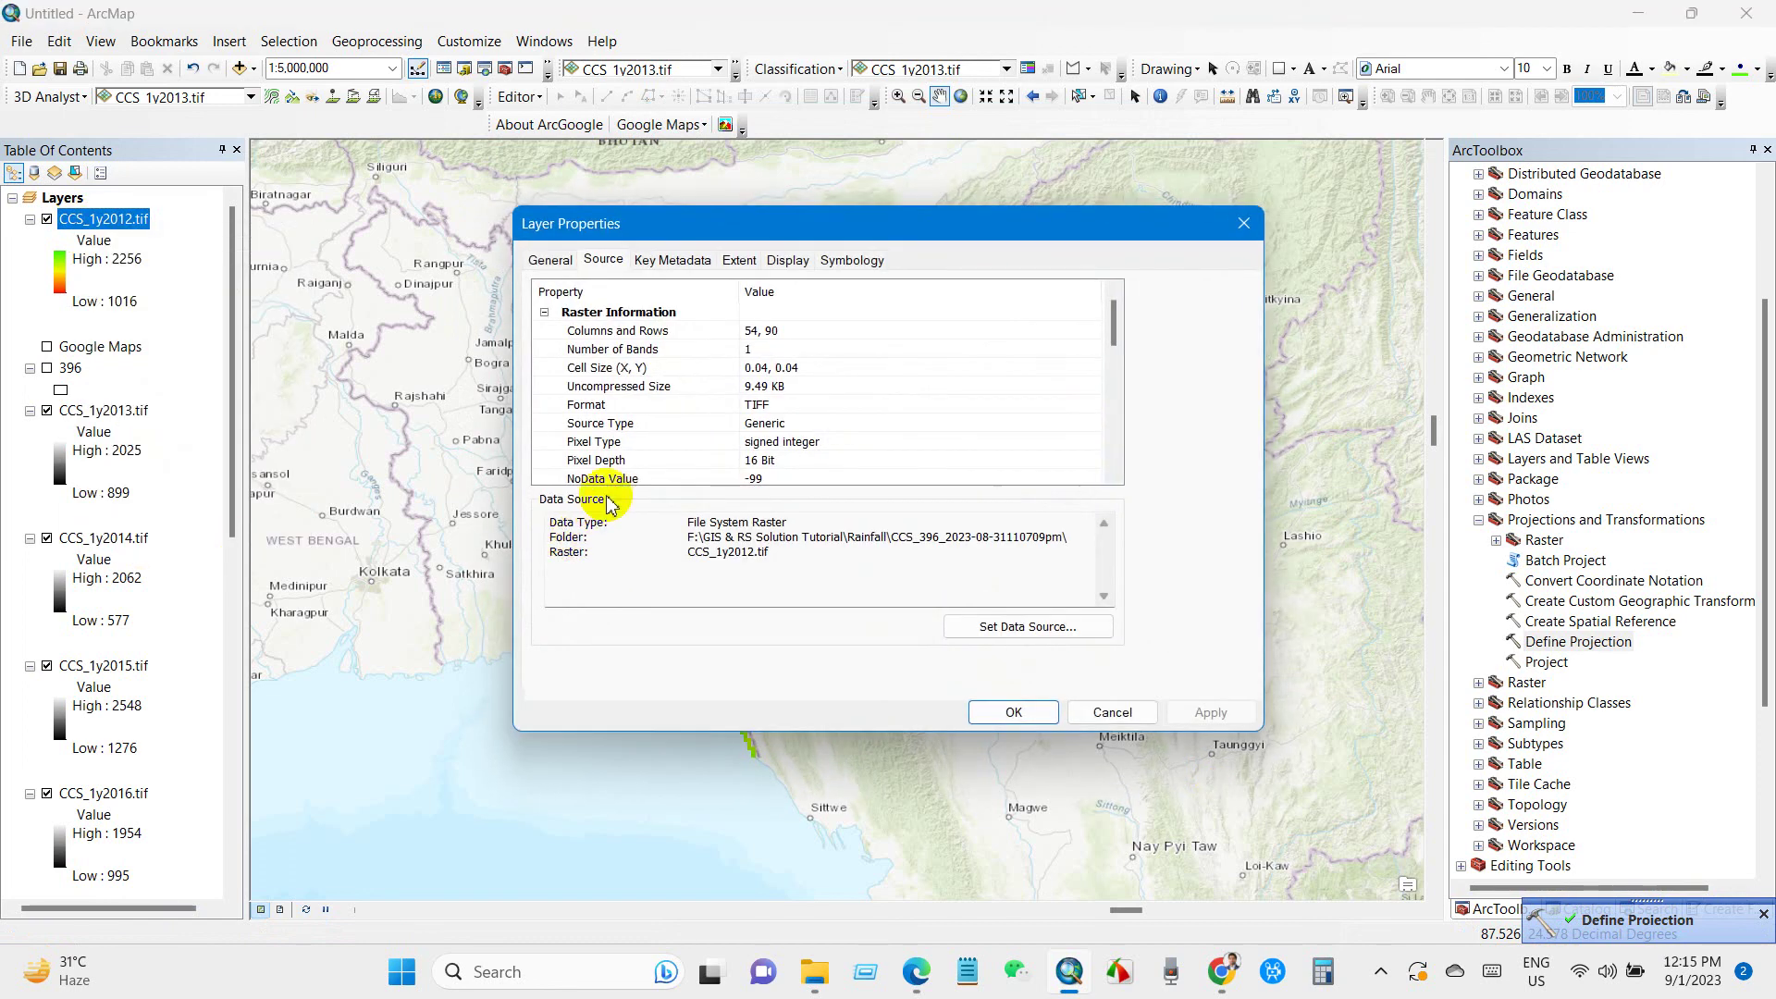
scroll(727, 430, down, 3)
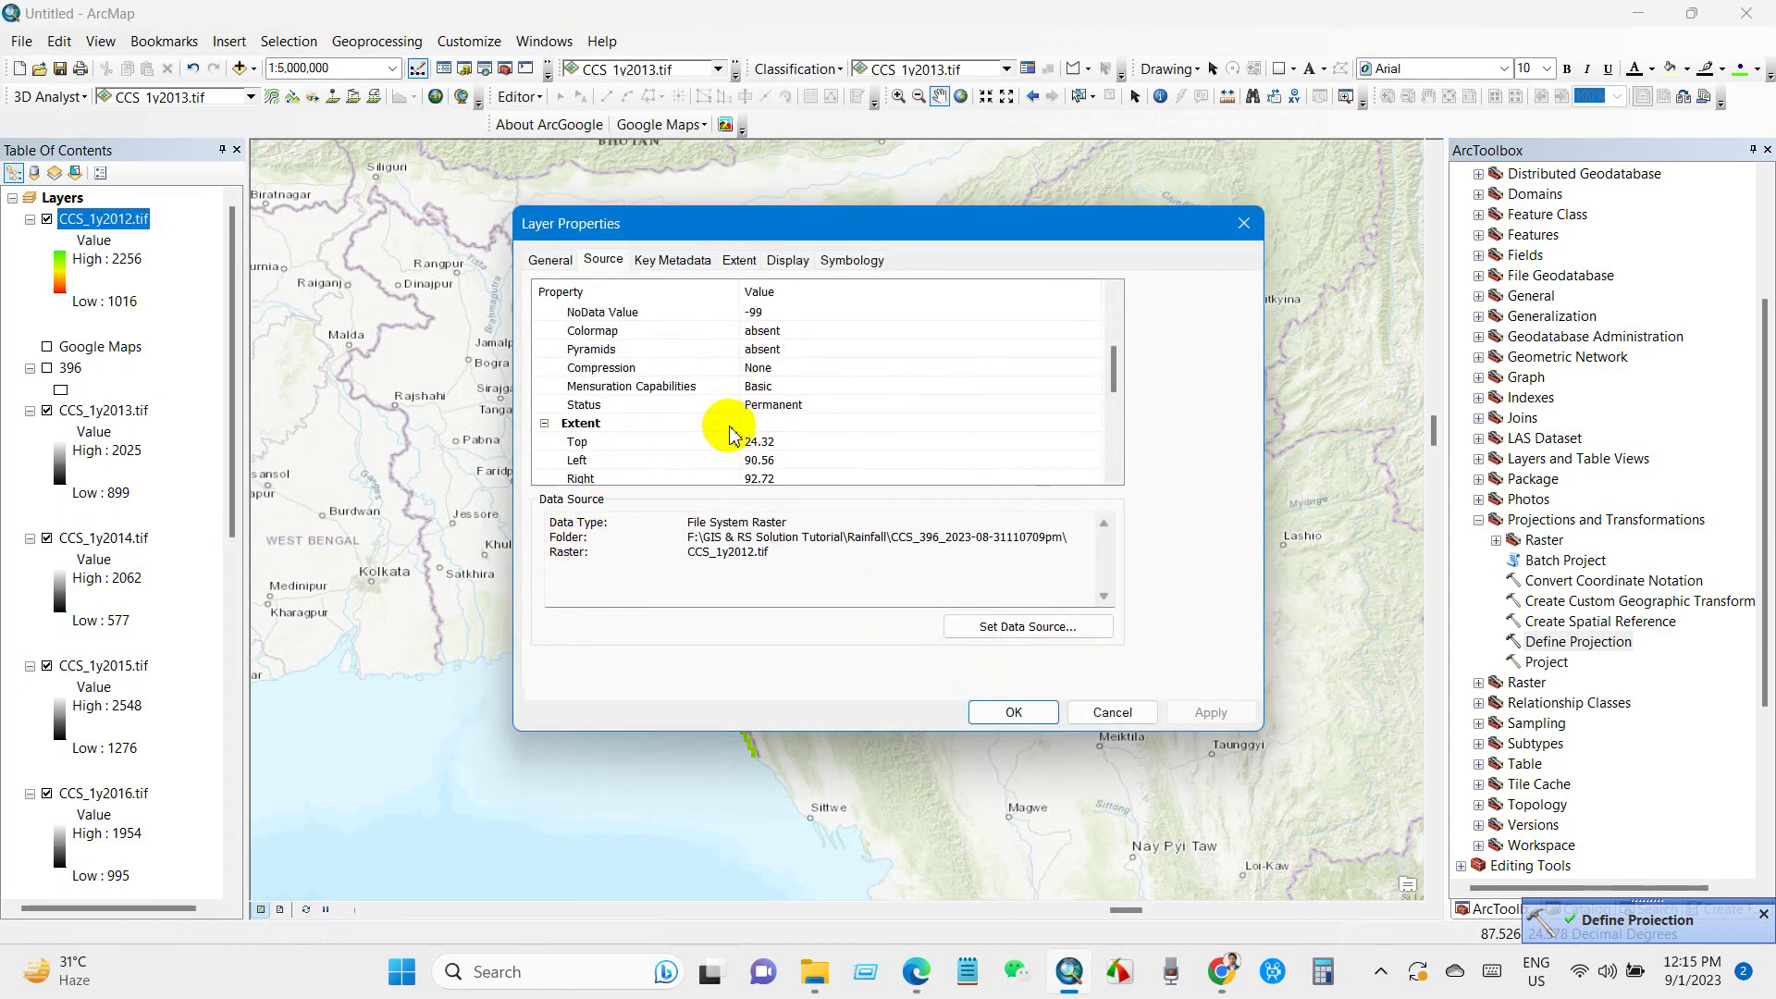
scroll(726, 433, down, 2)
click(733, 404)
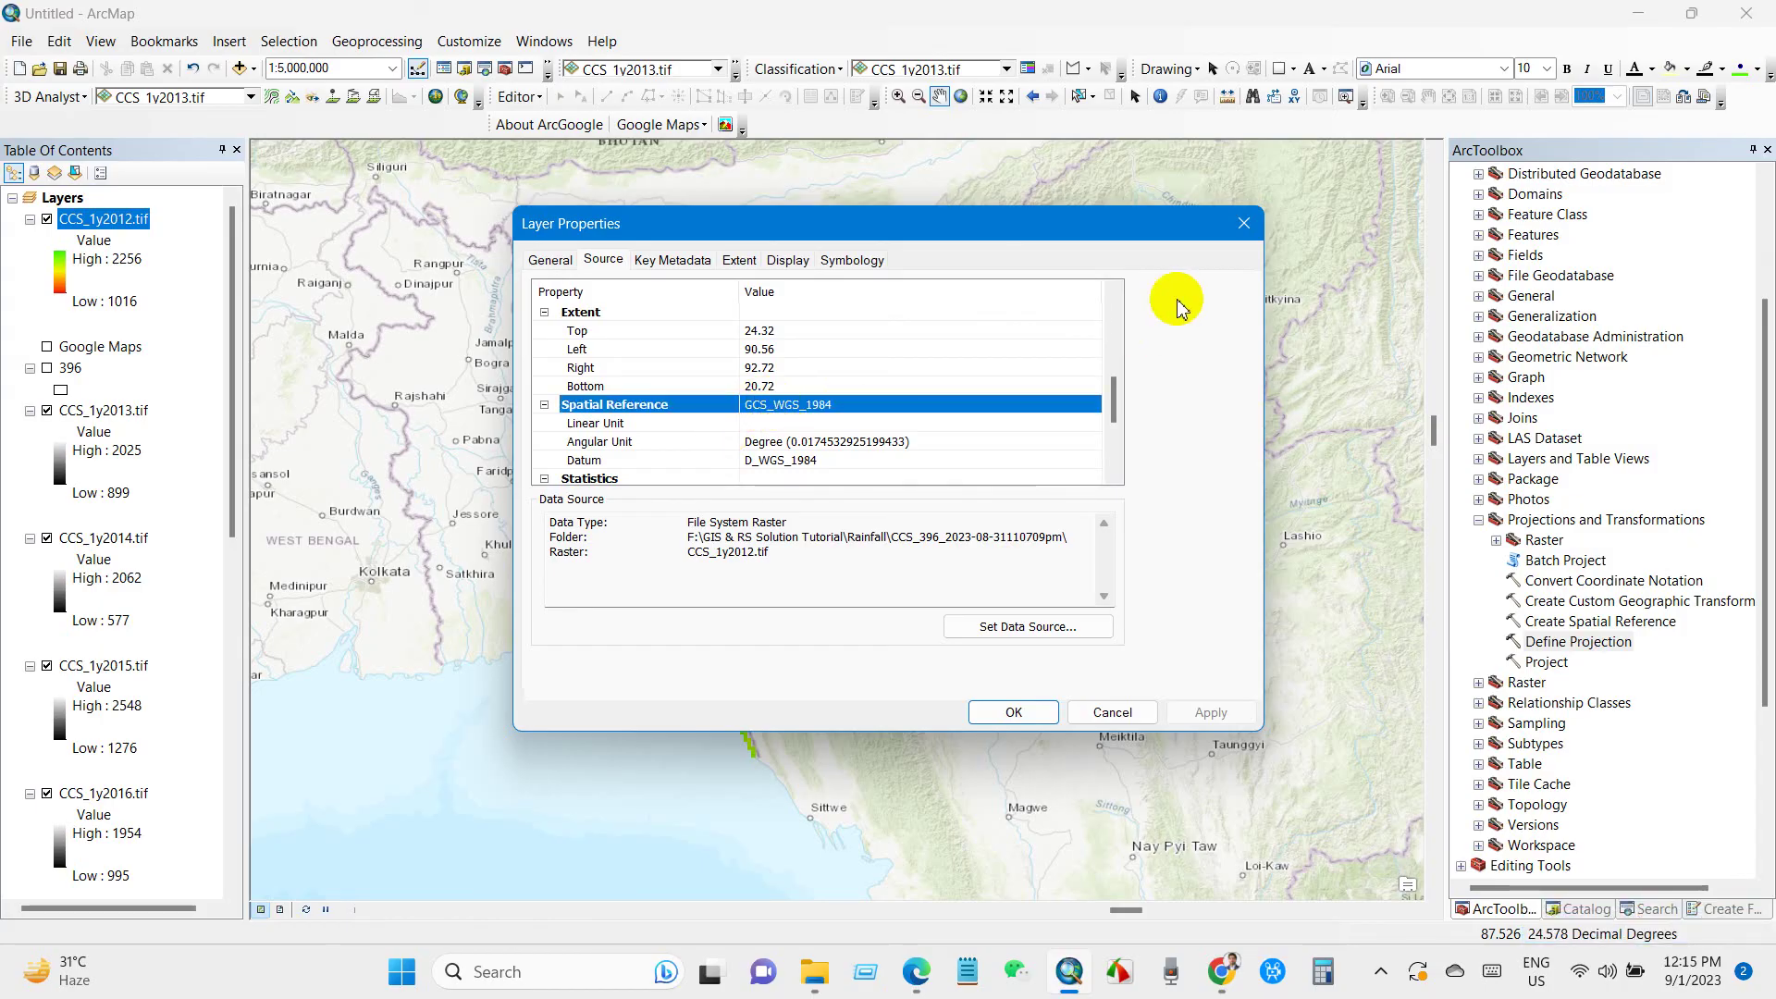
click(1244, 223)
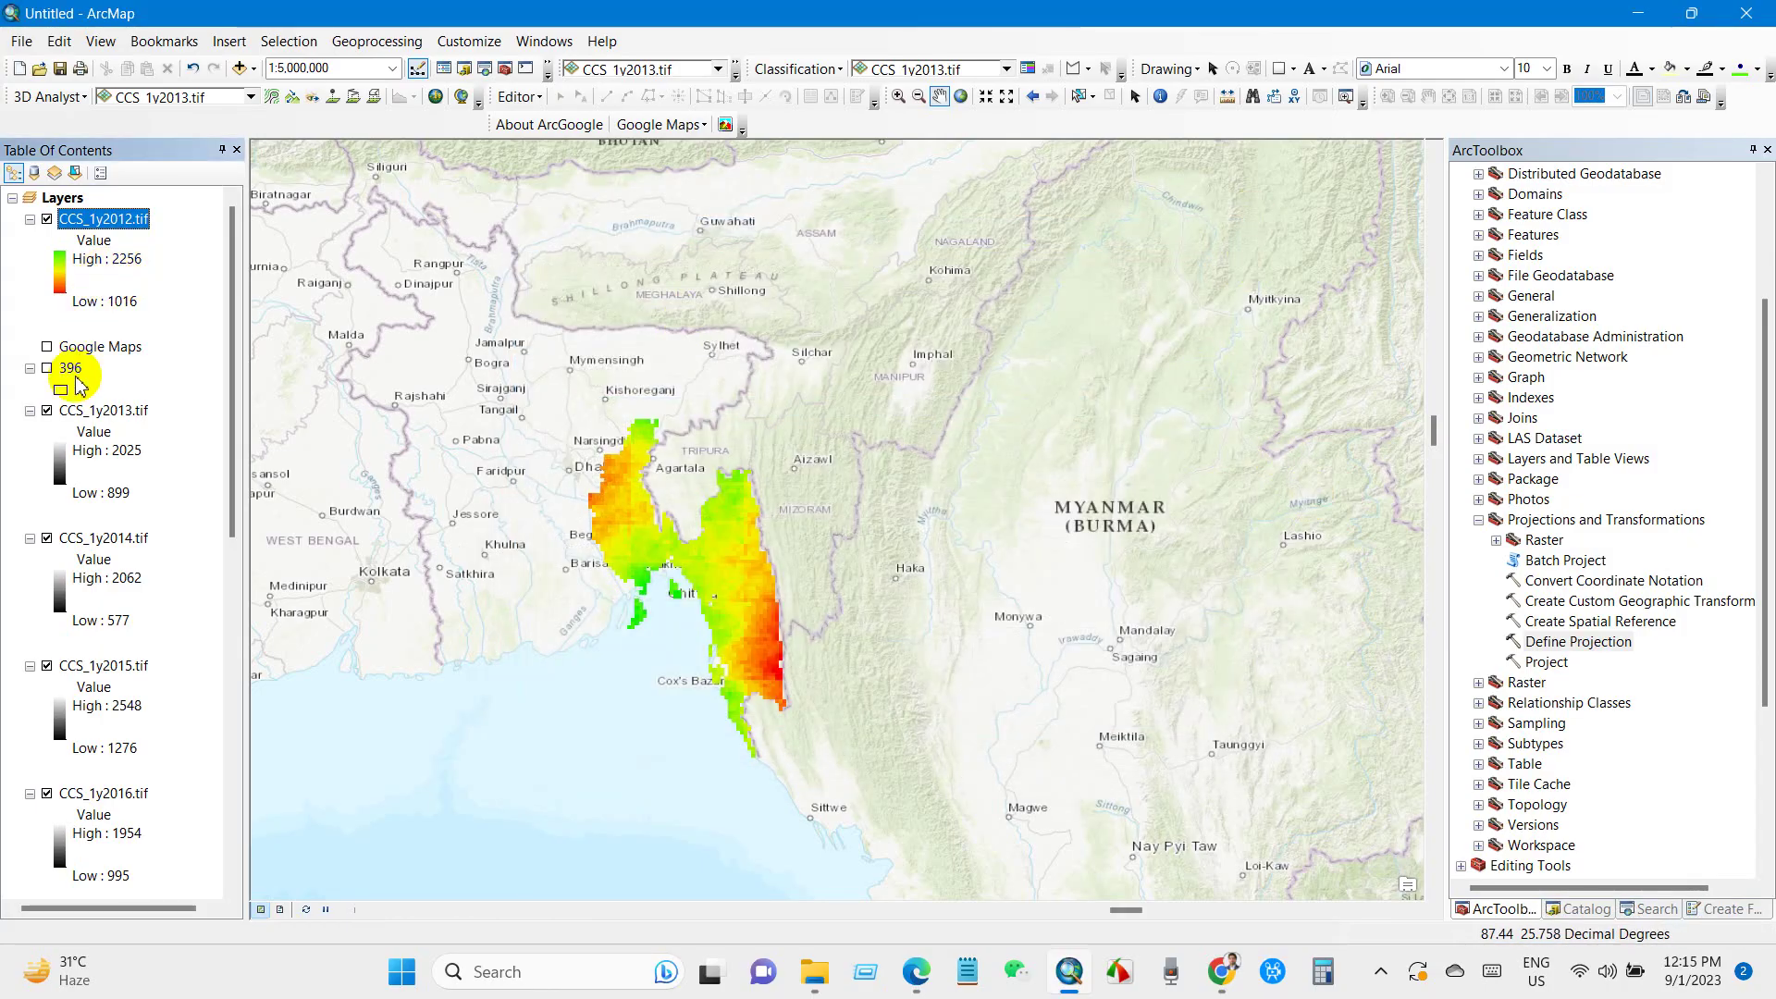
Step: Define CCS_1y2013.tif's coordinate system as GCS_WGS_1984 with Define Projection
click(97, 410)
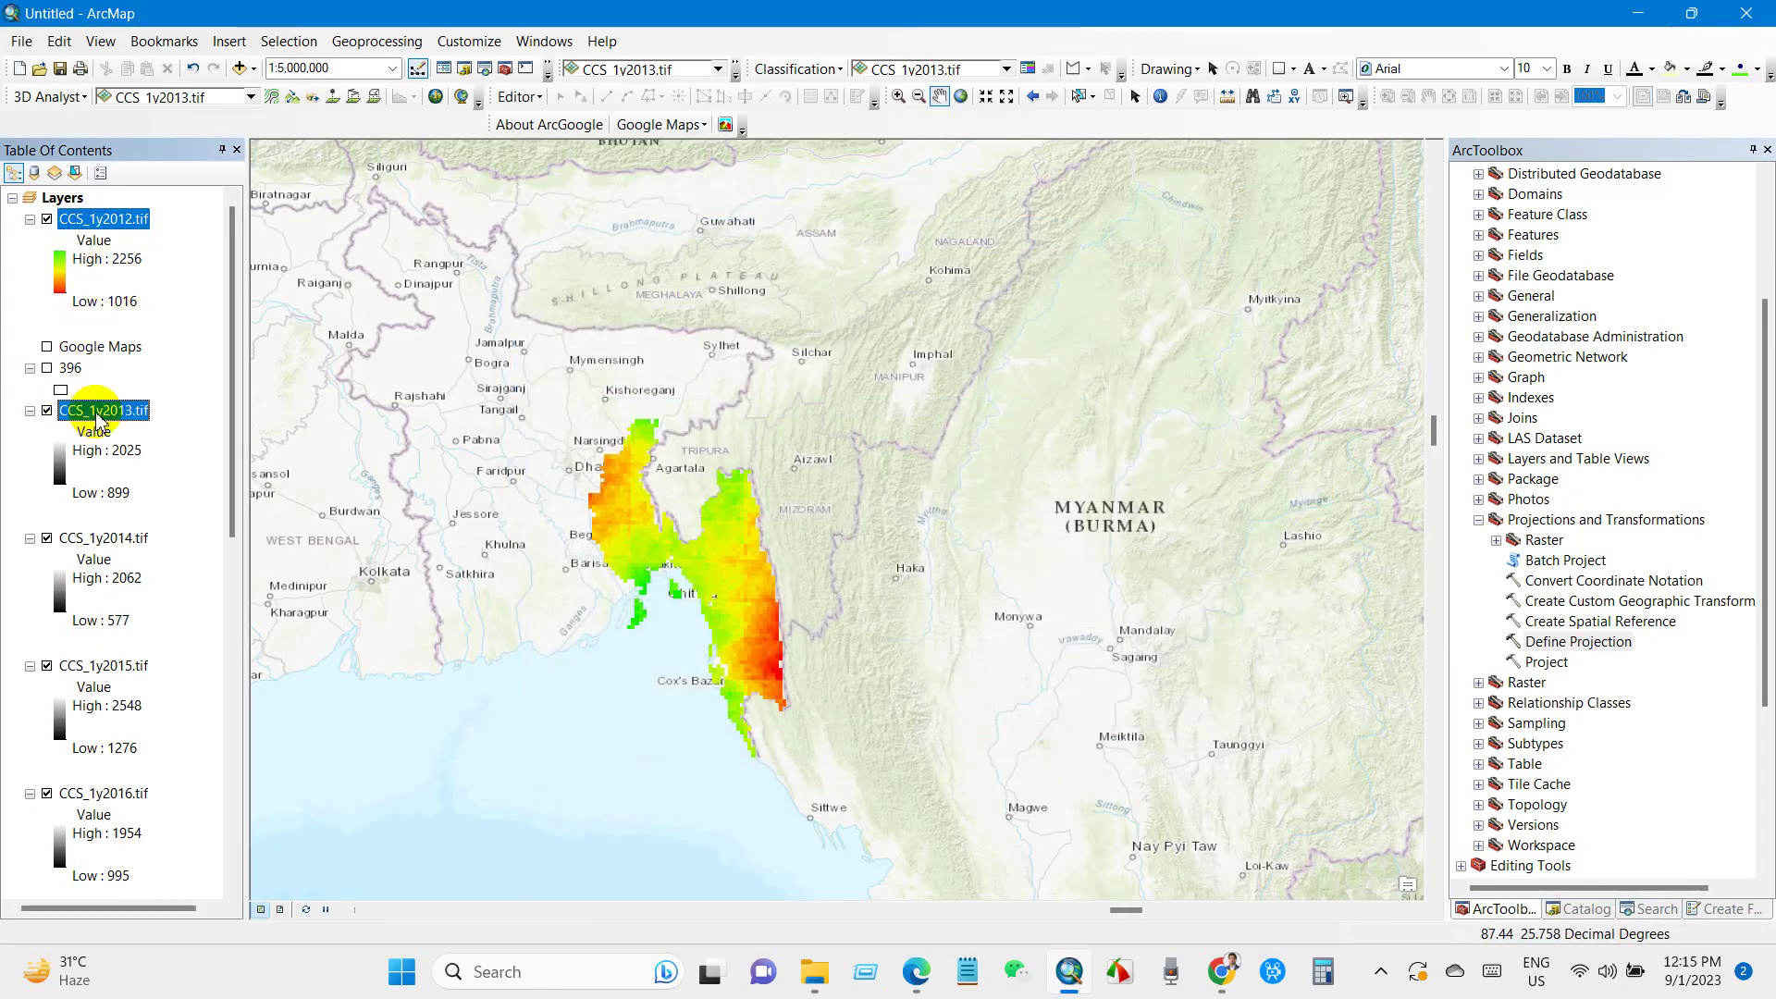
double_click(1573, 640)
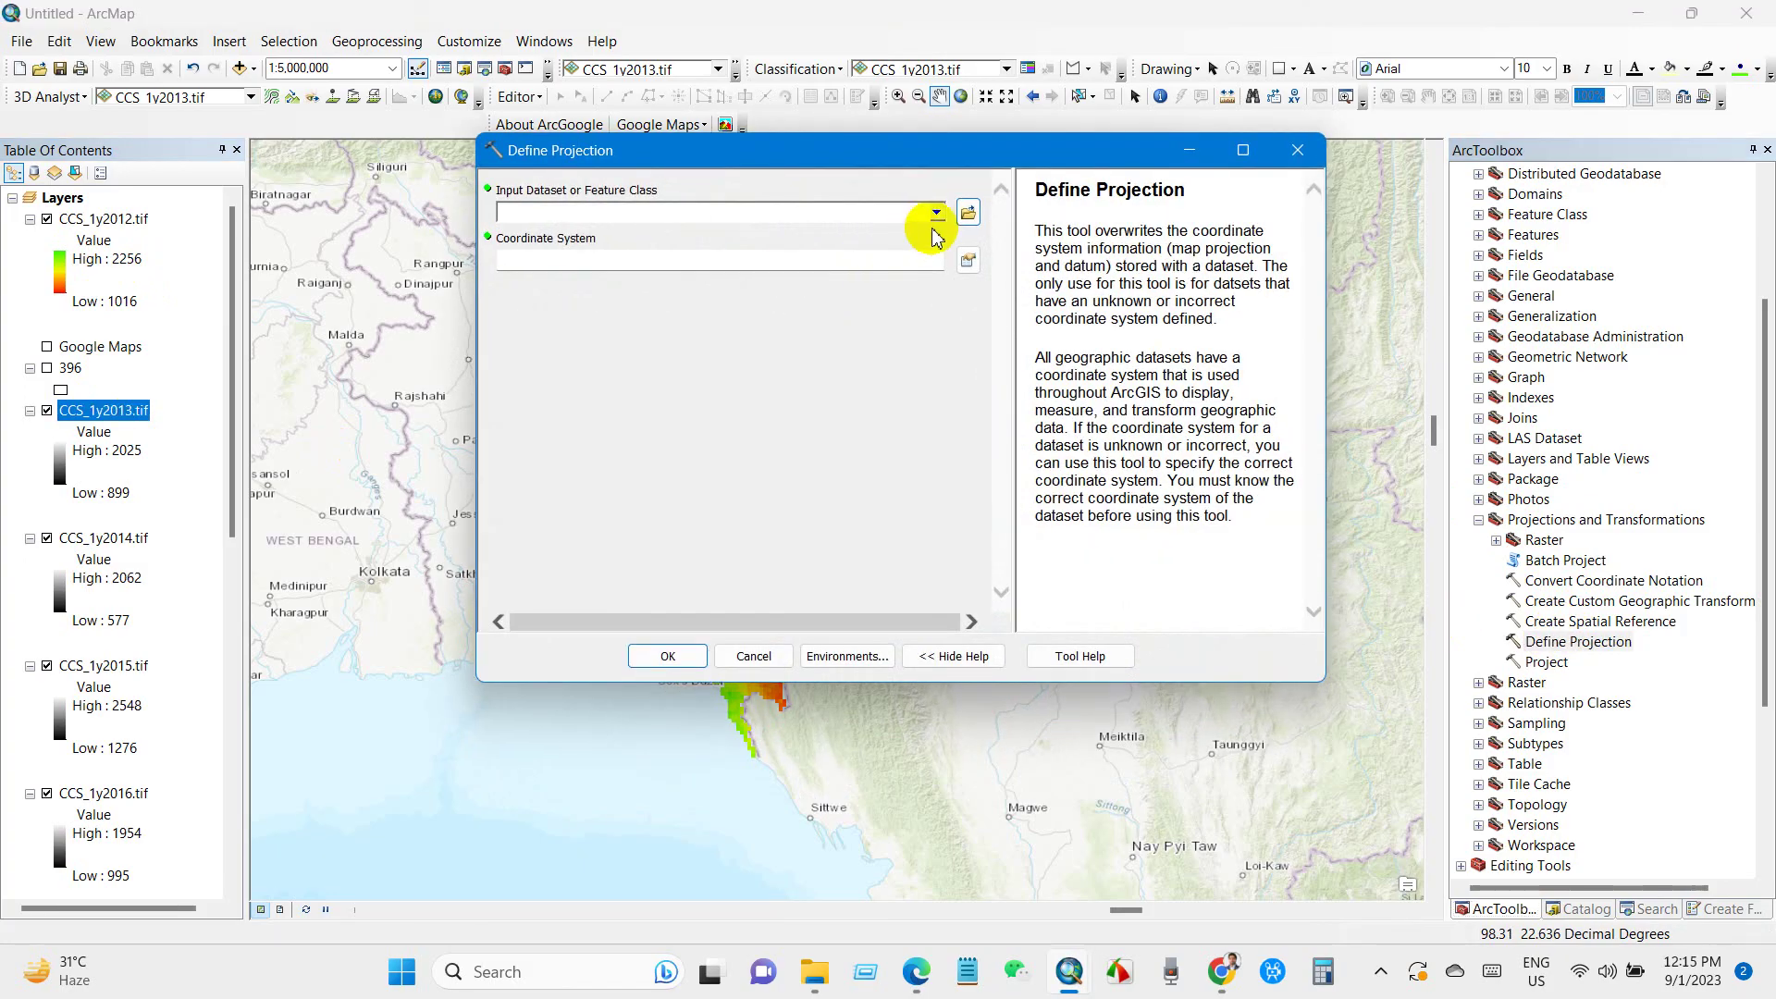
click(936, 212)
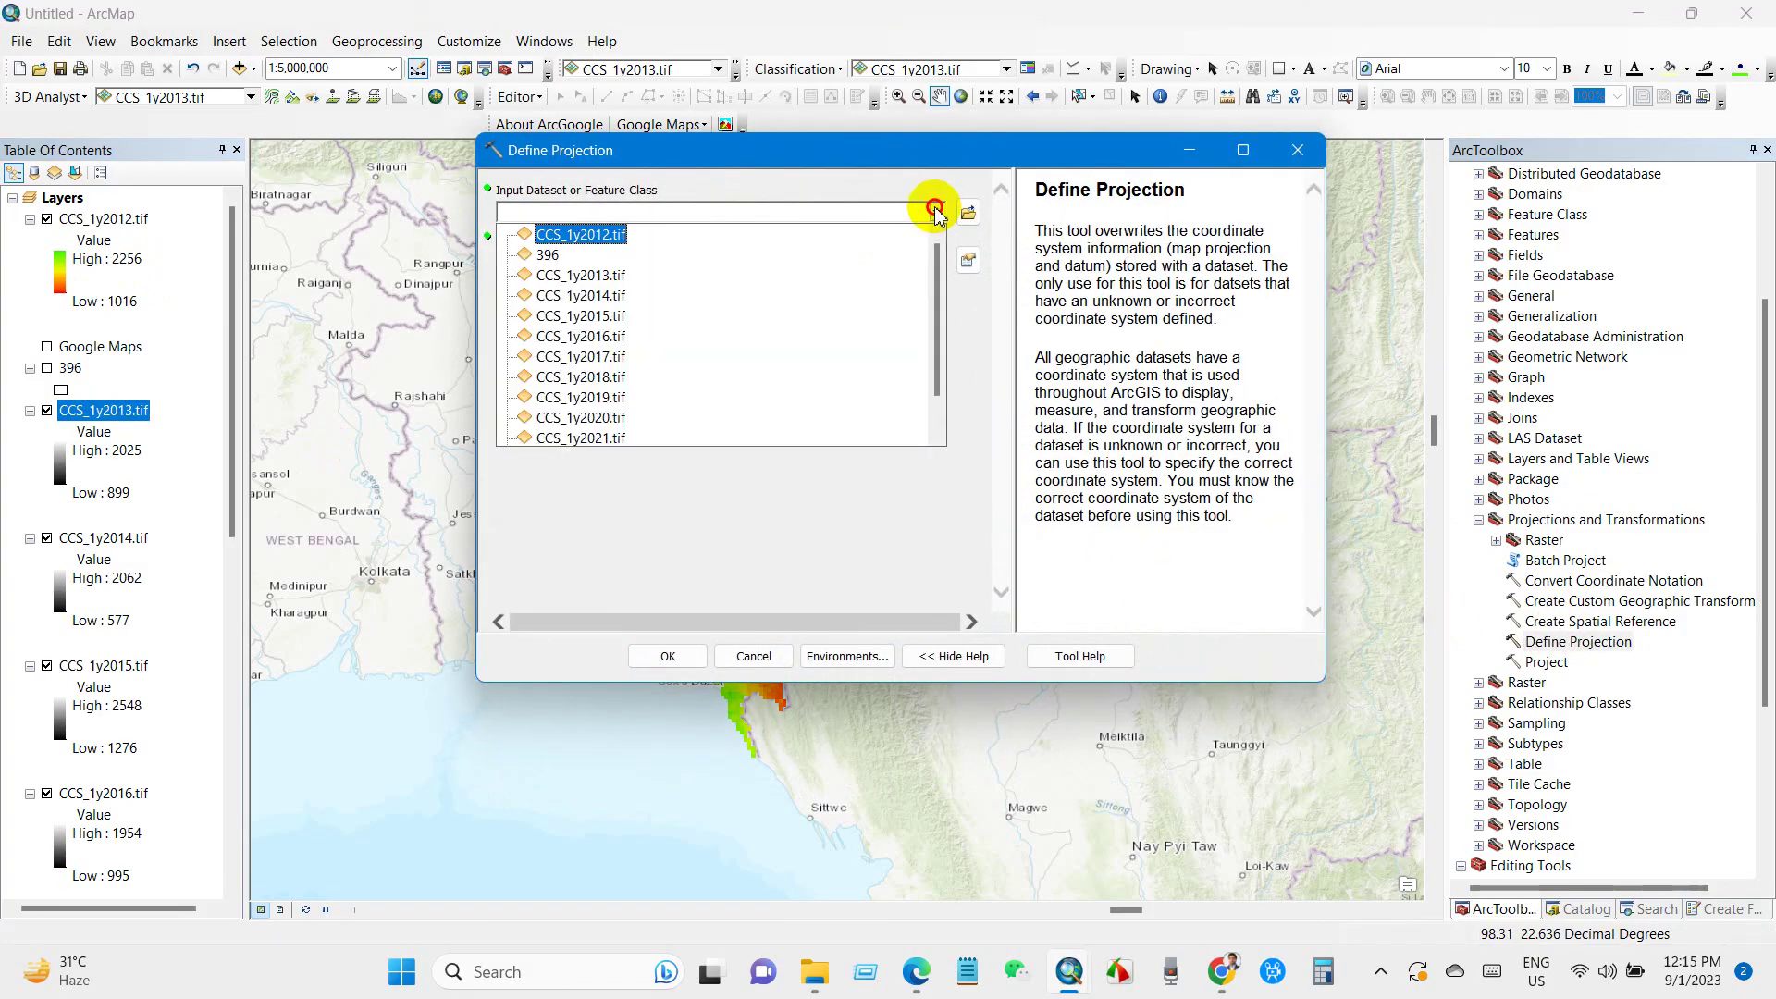
click(594, 278)
click(966, 261)
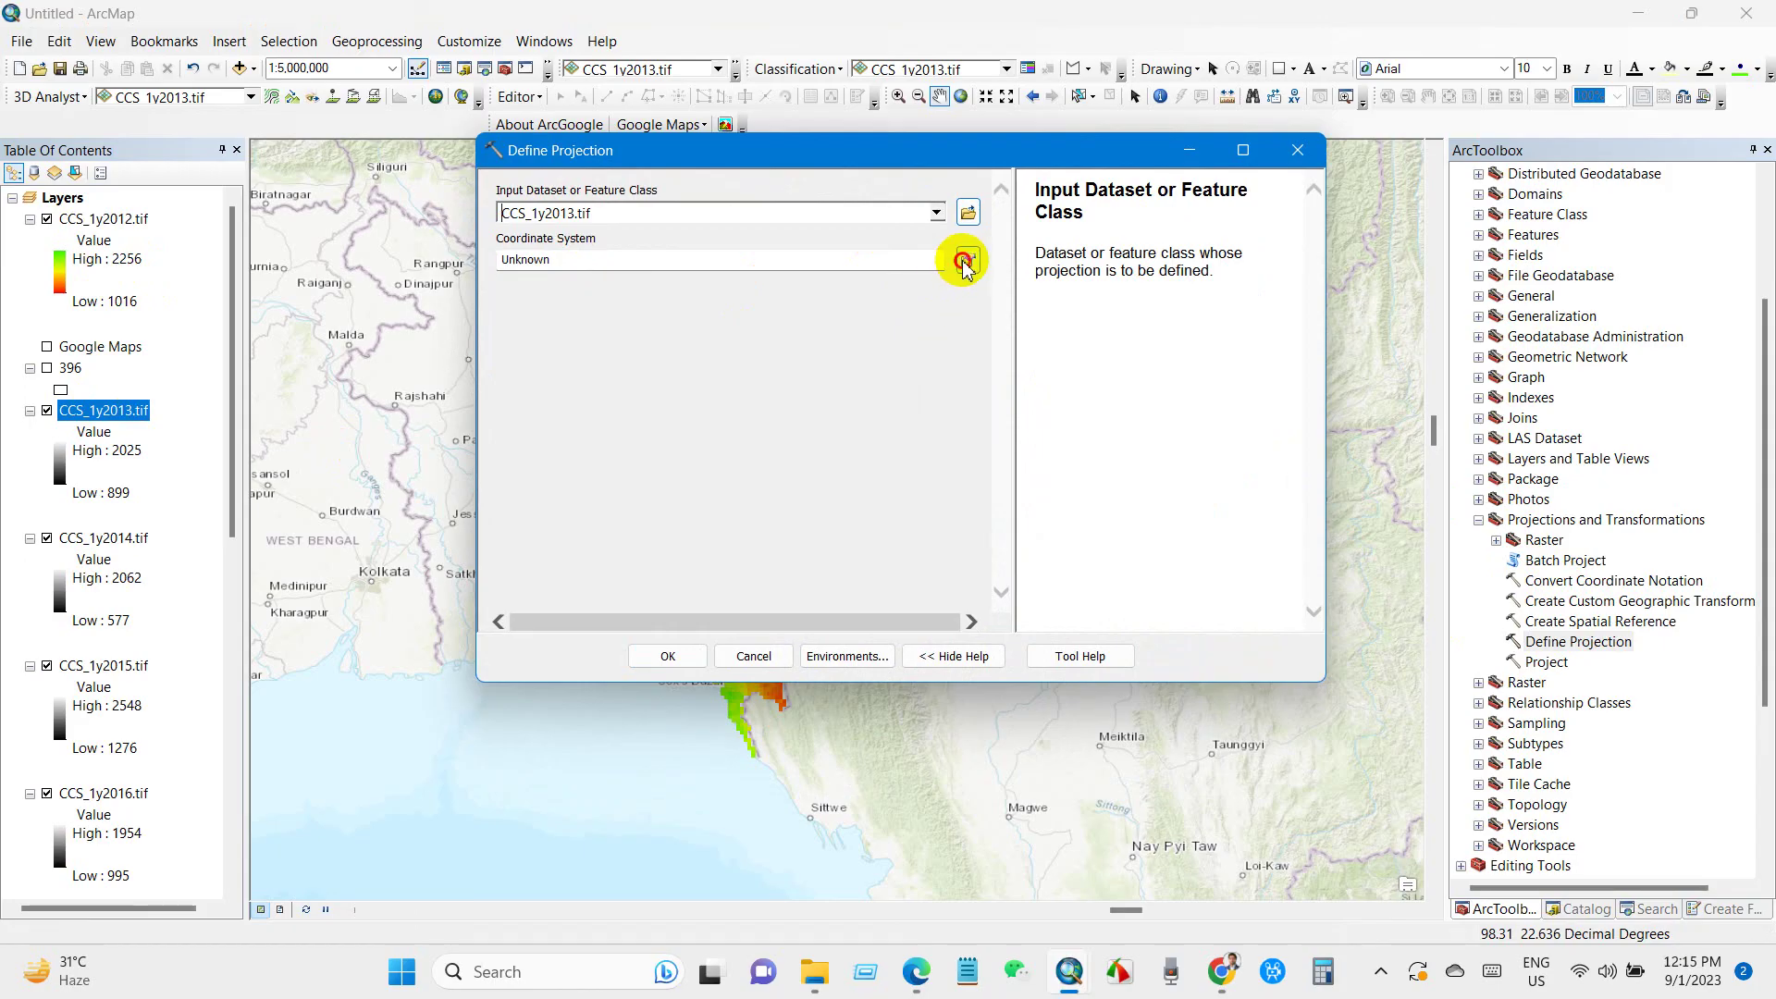
click(776, 261)
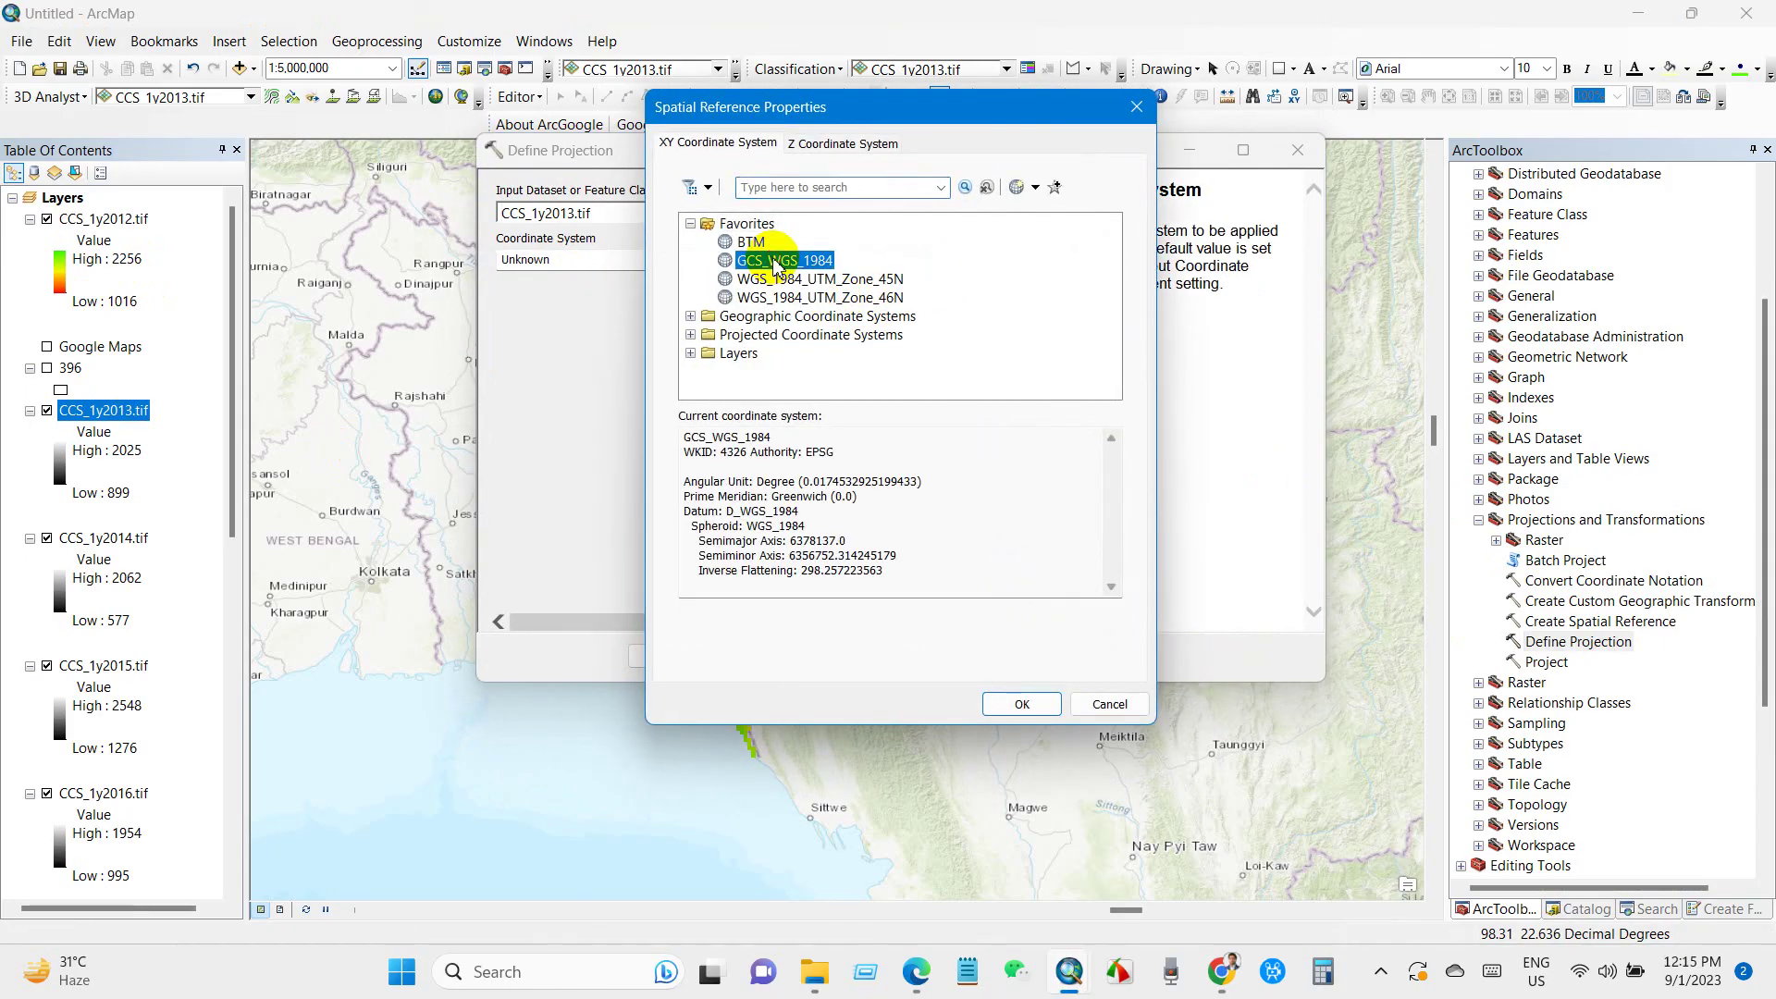
click(1020, 703)
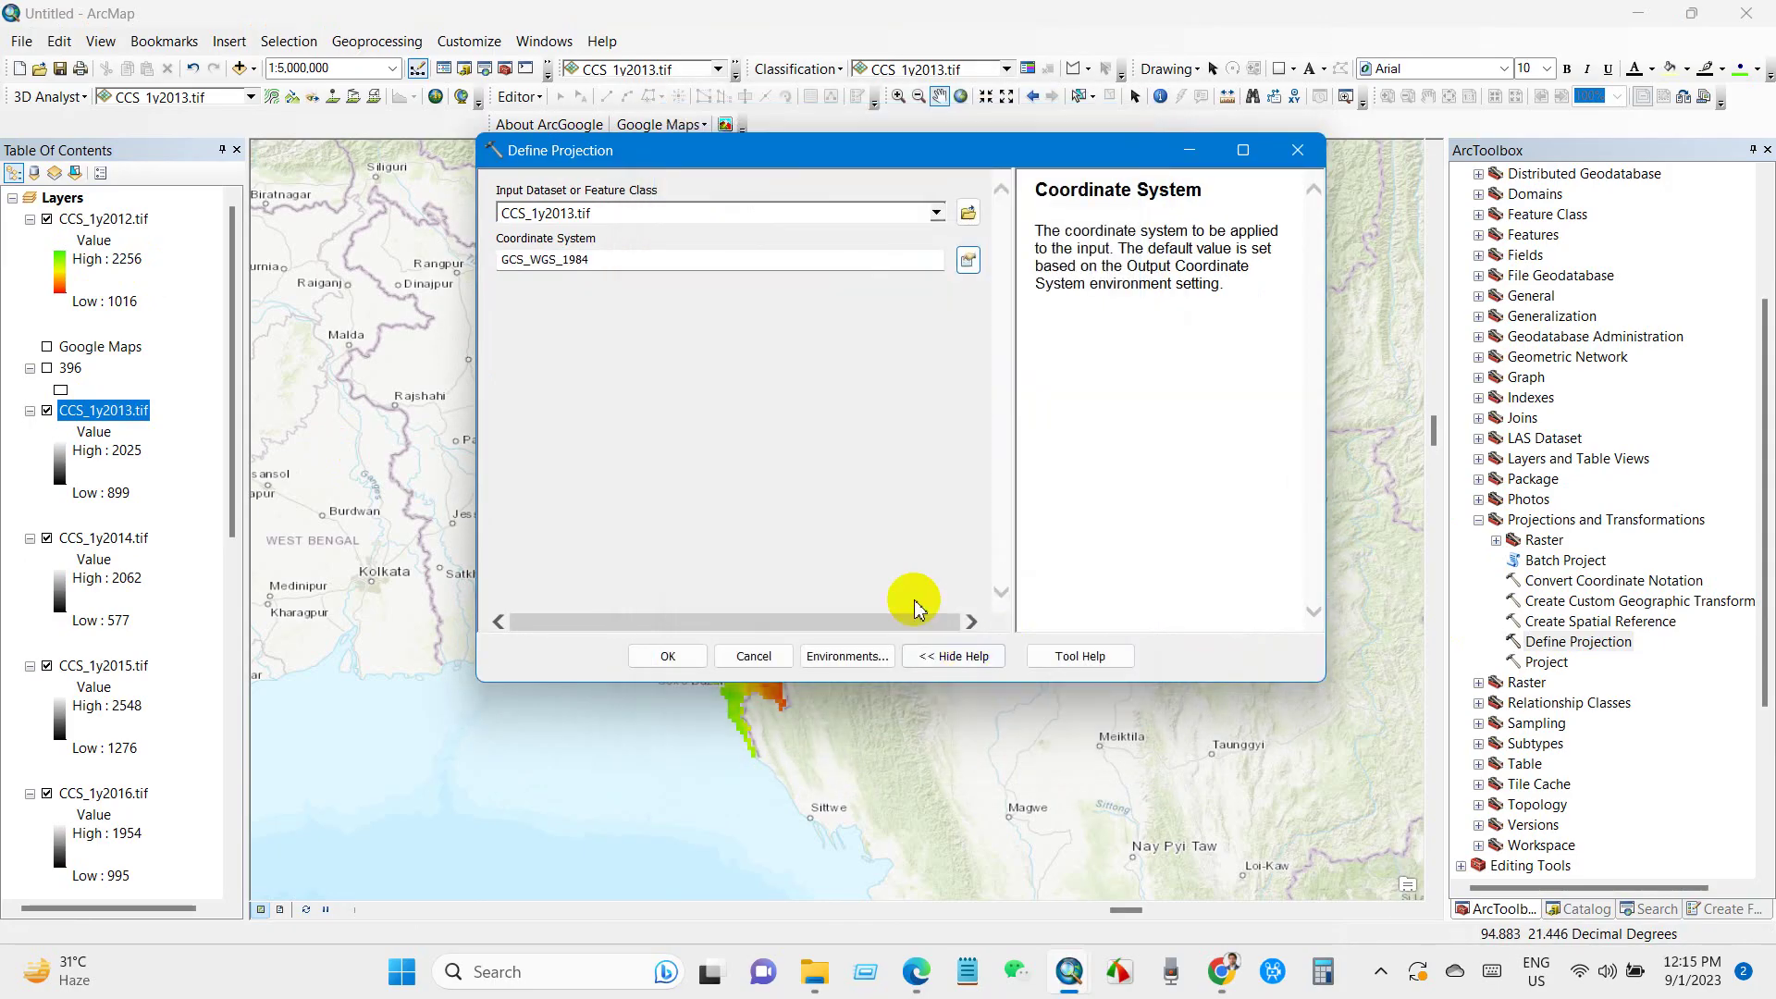
click(668, 656)
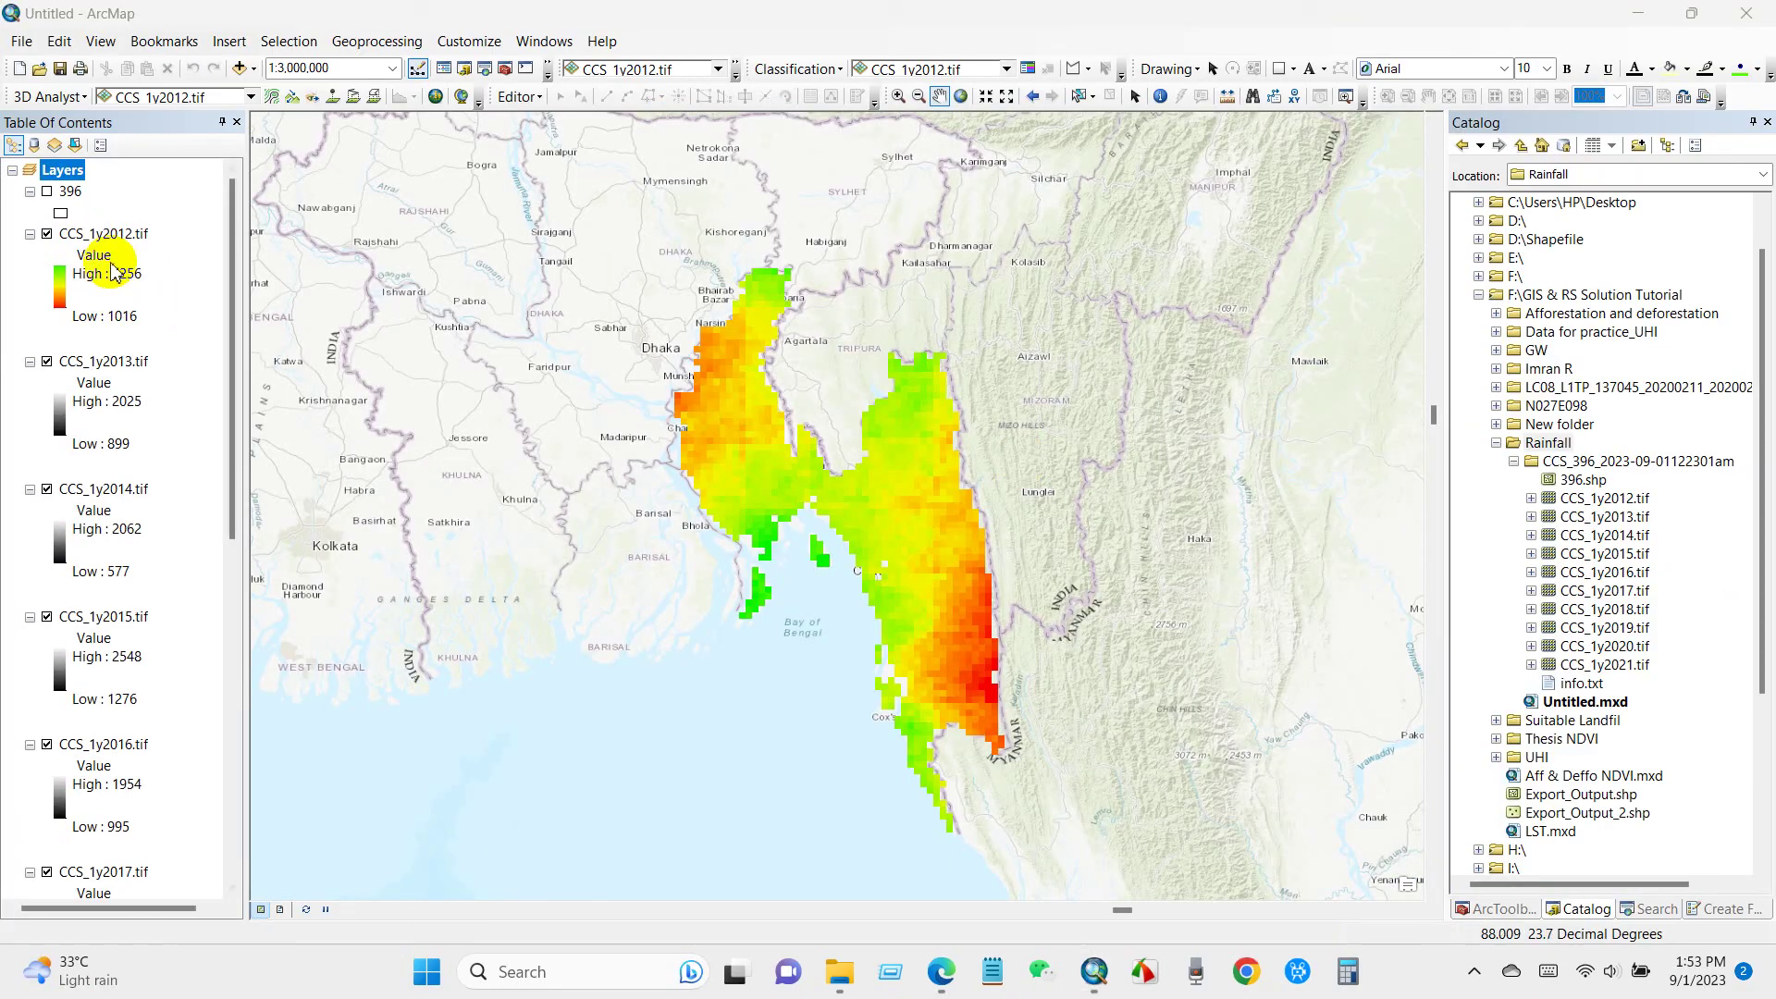
Step: Verify the spatial reference of CCS_1y2013.tif and CCS_1y2014.tif in Layer Properties
right_click(85, 360)
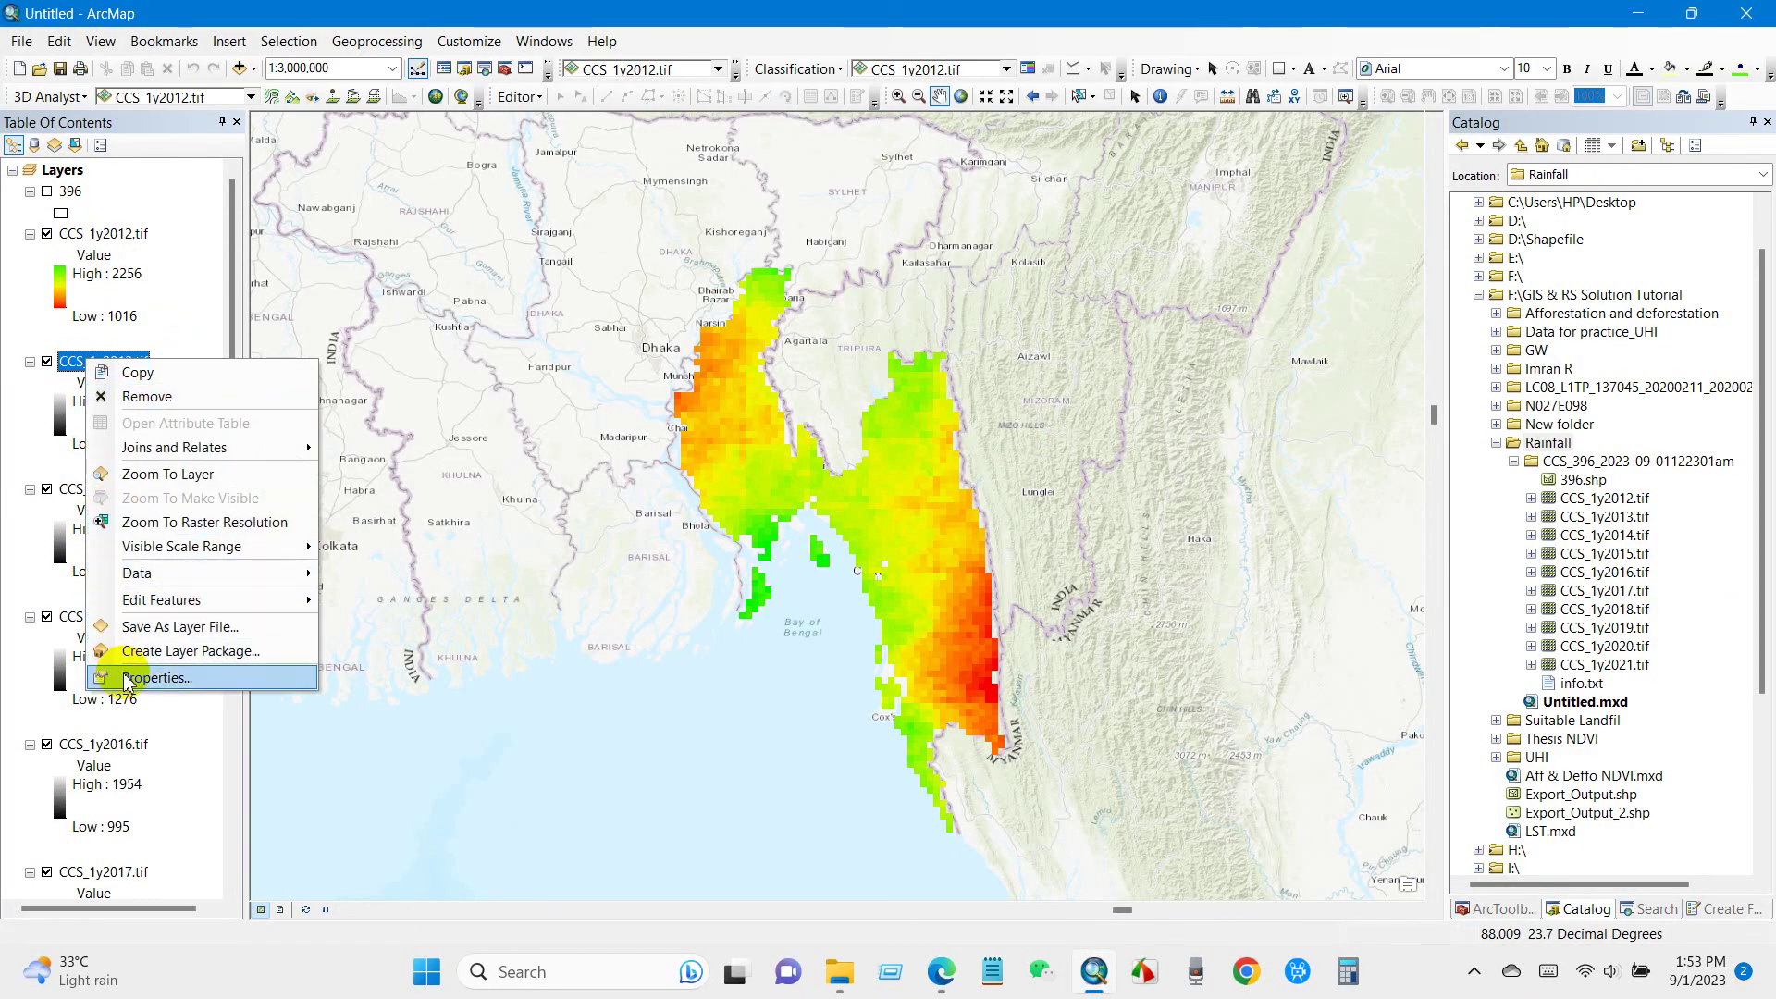
click(138, 674)
scroll(753, 448, down, 7)
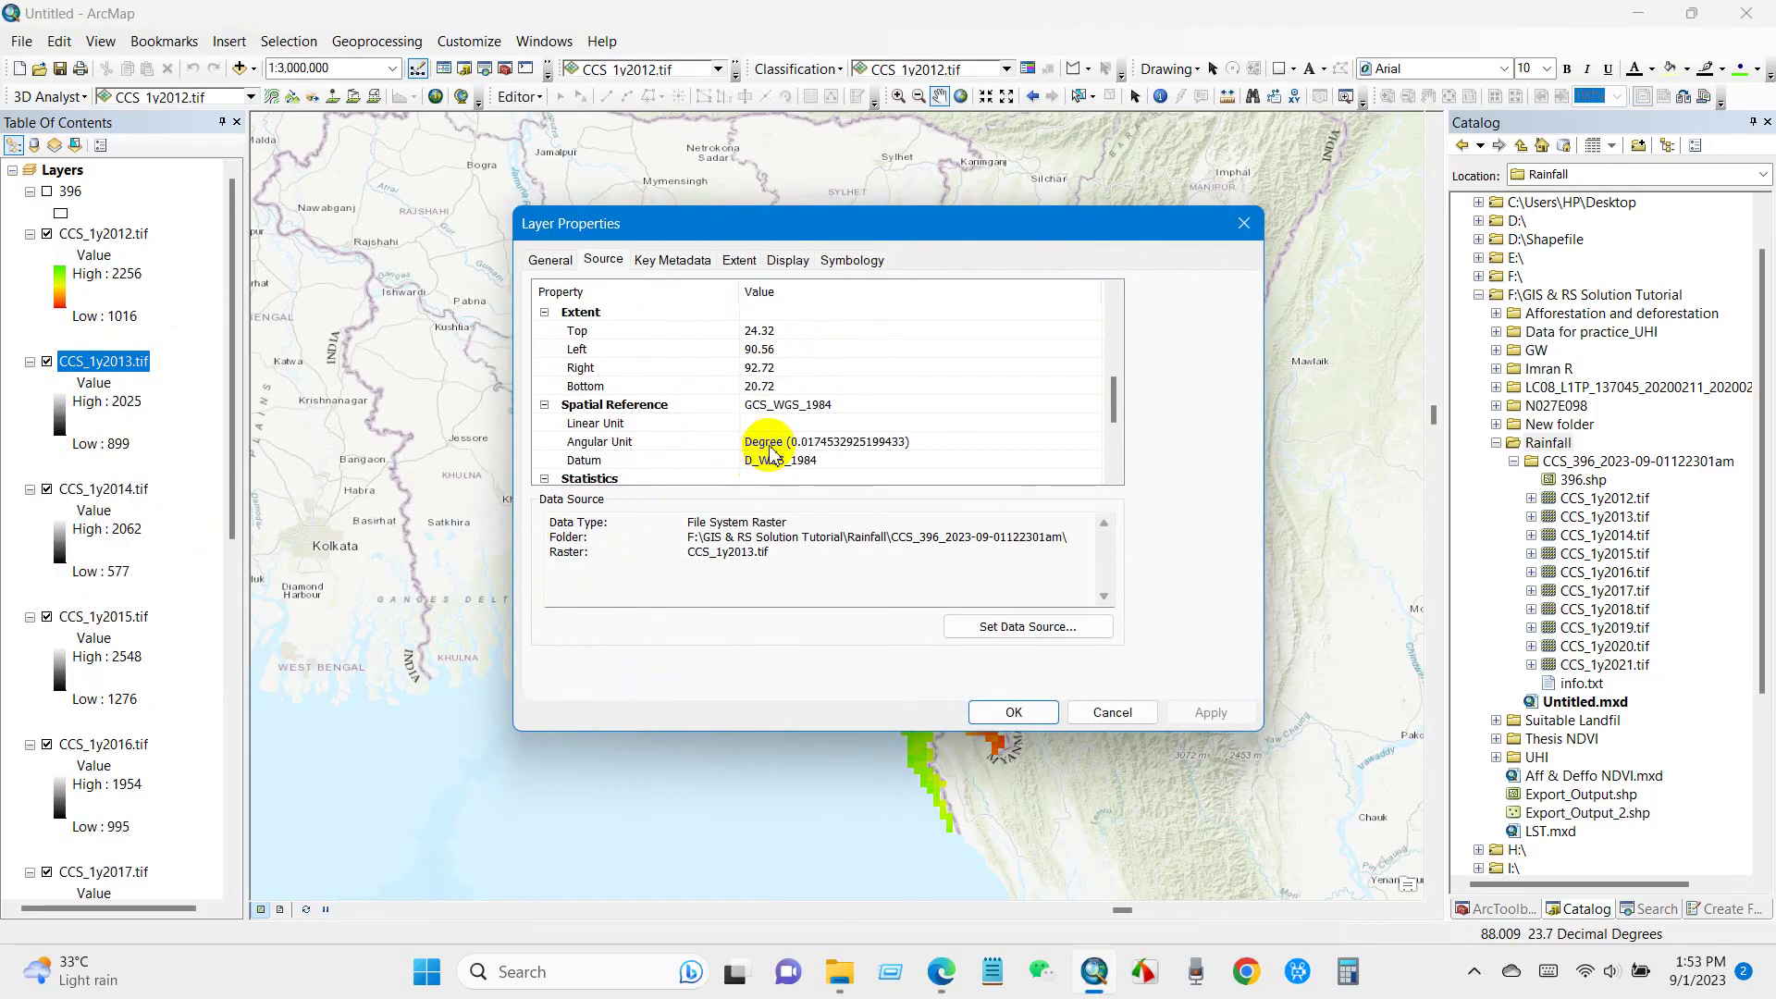
click(794, 407)
click(1245, 223)
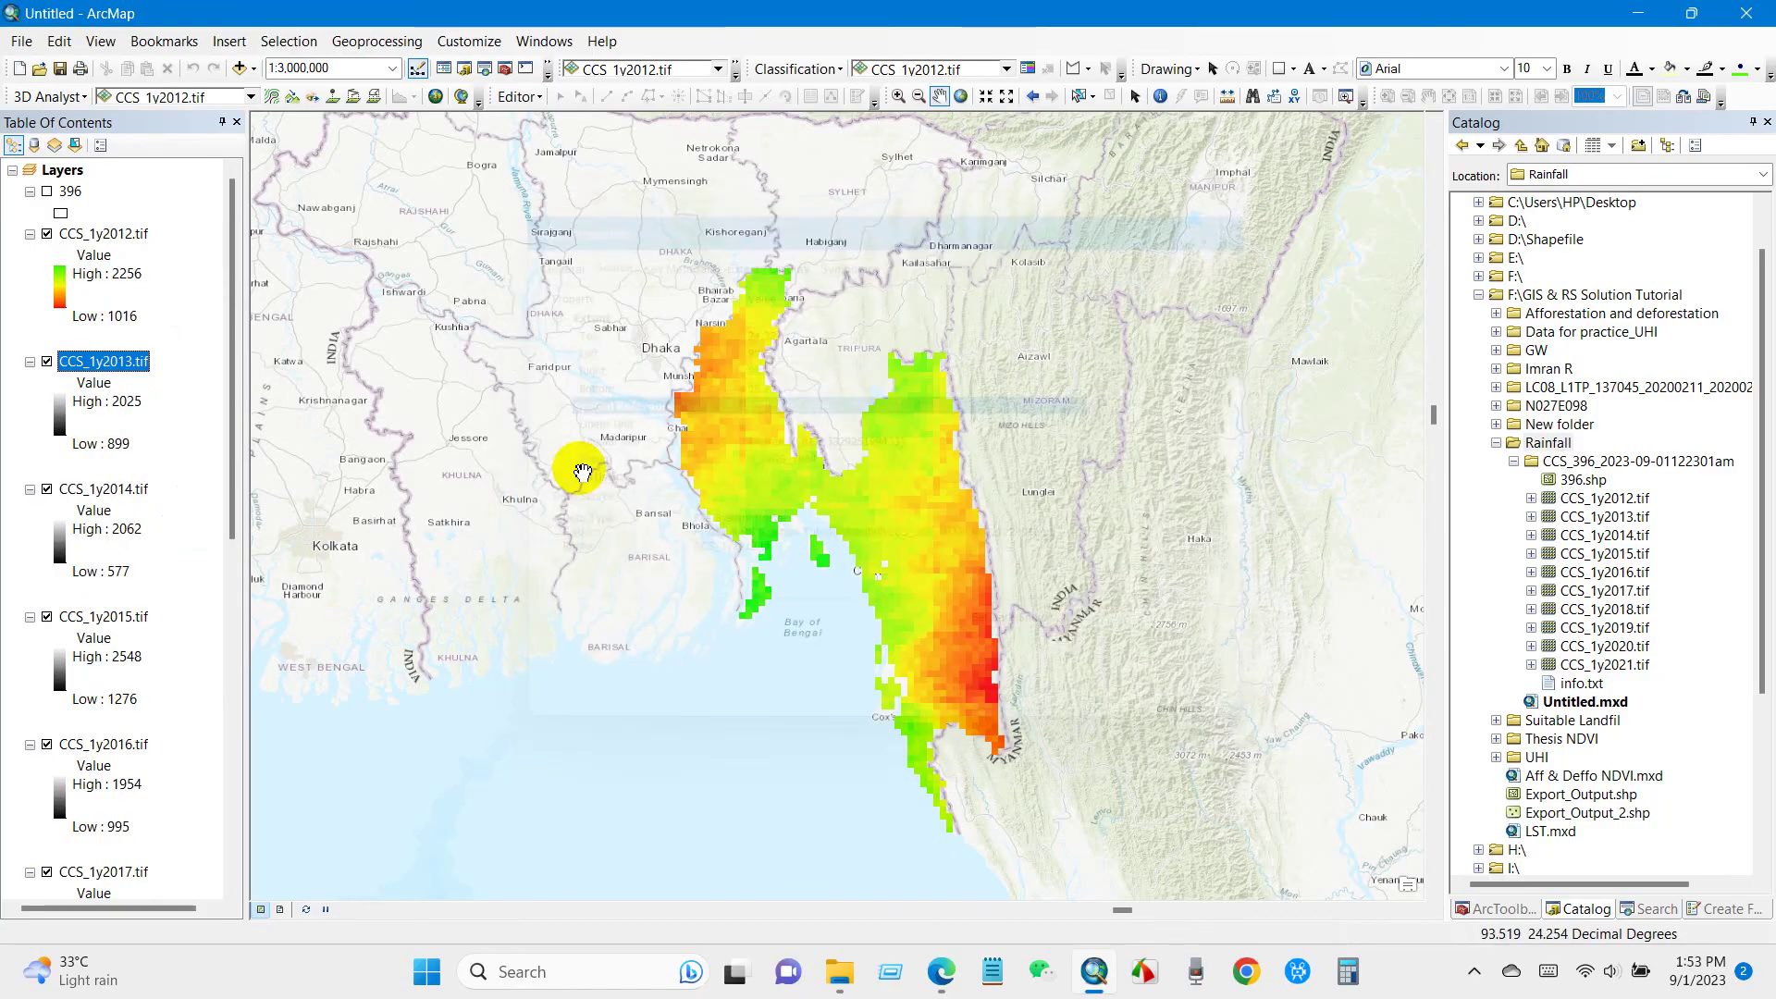
right_click(104, 488)
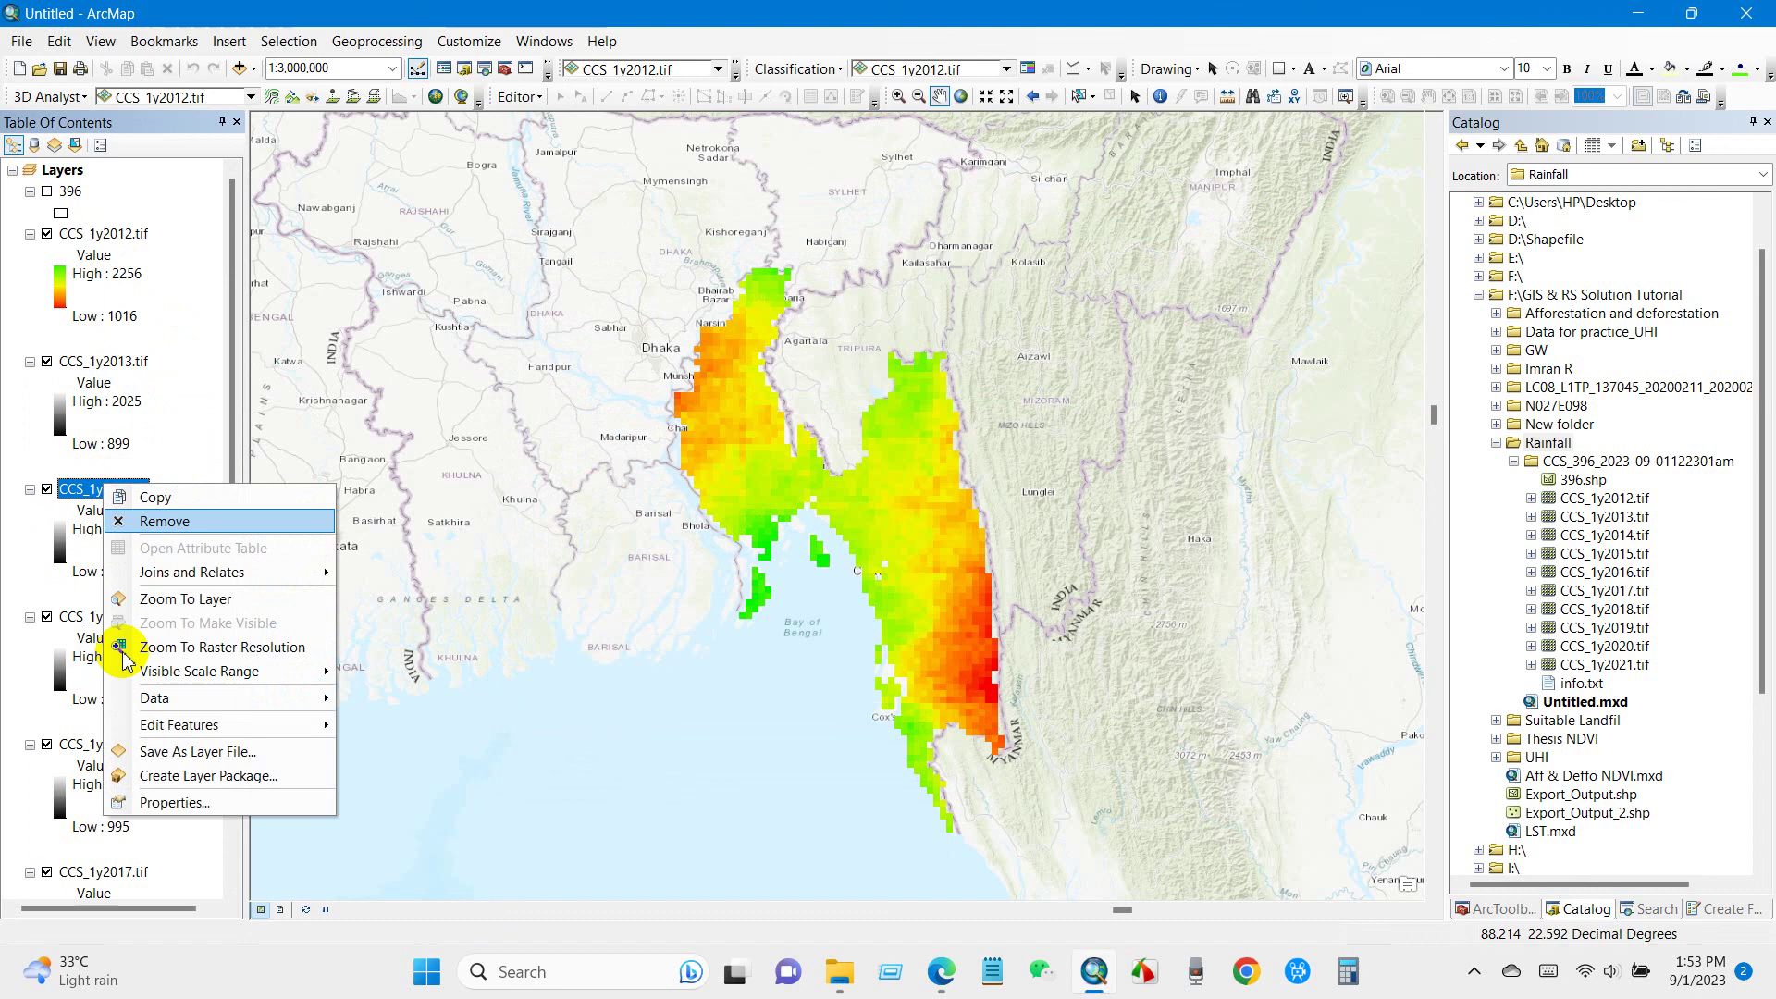
click(138, 801)
scroll(772, 397, down, 7)
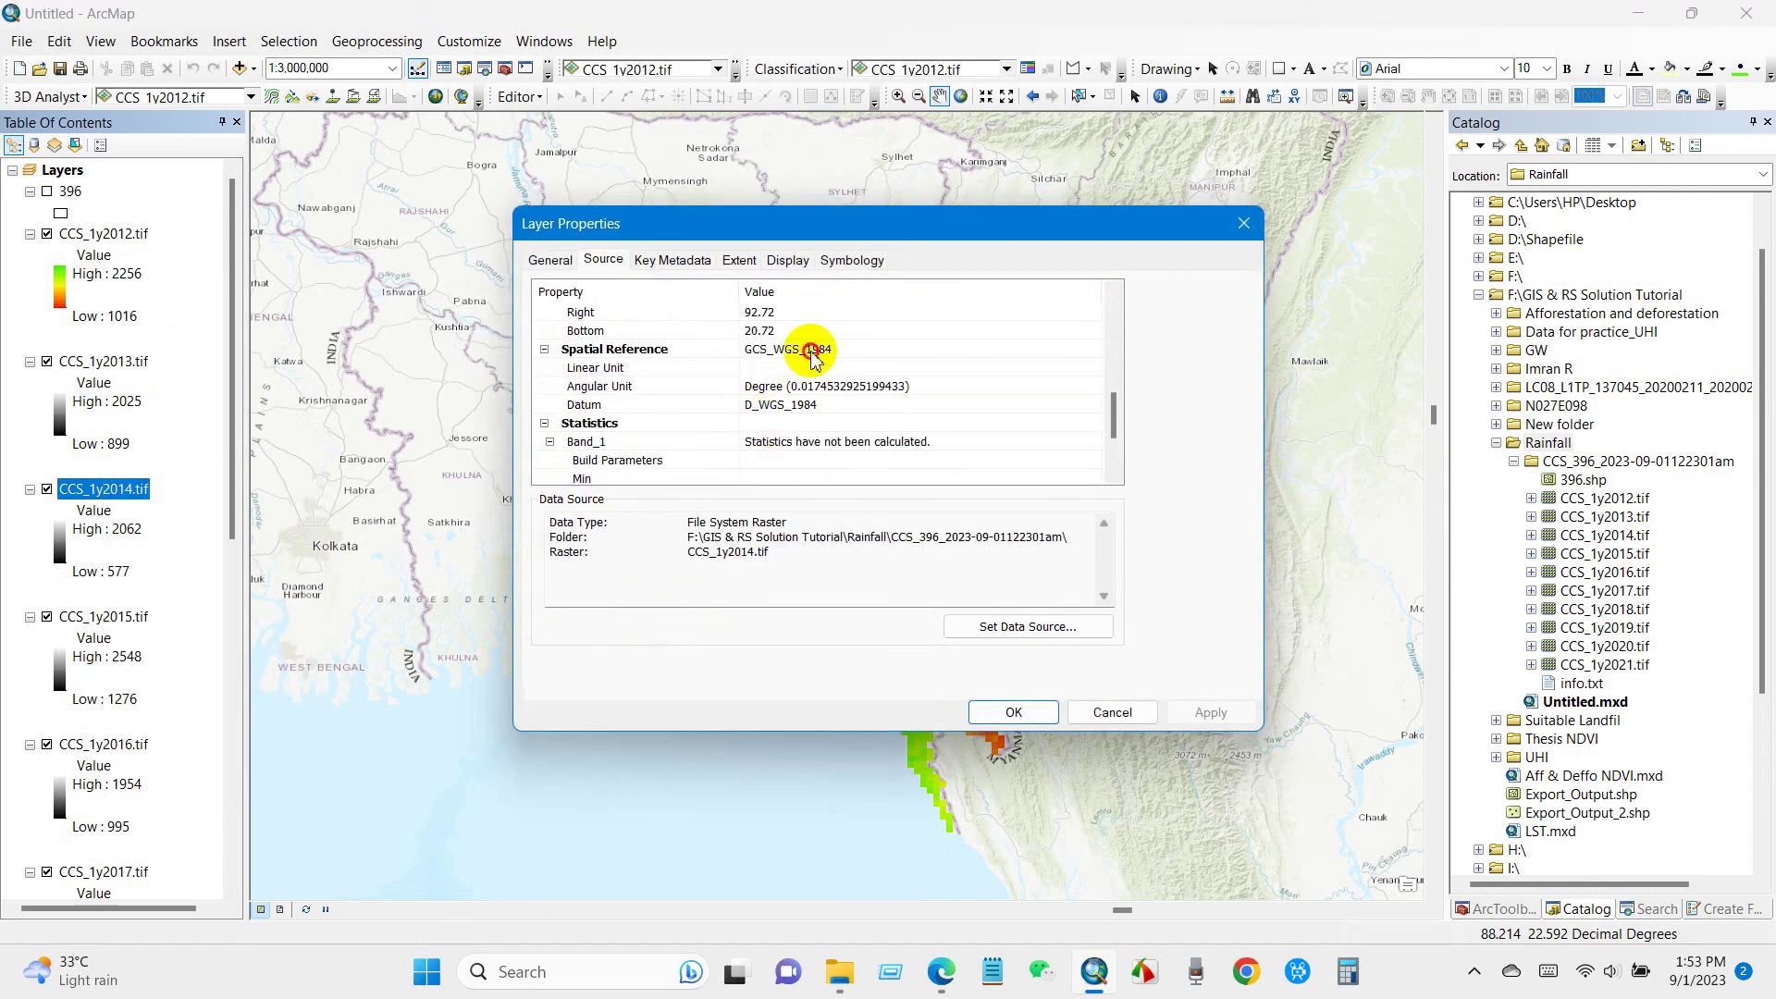
click(813, 348)
click(1245, 223)
Step: Verify CCS_1y2021.tif also reports GCS_WGS_1984 in its Layer Properties
scroll(139, 648, down, 10)
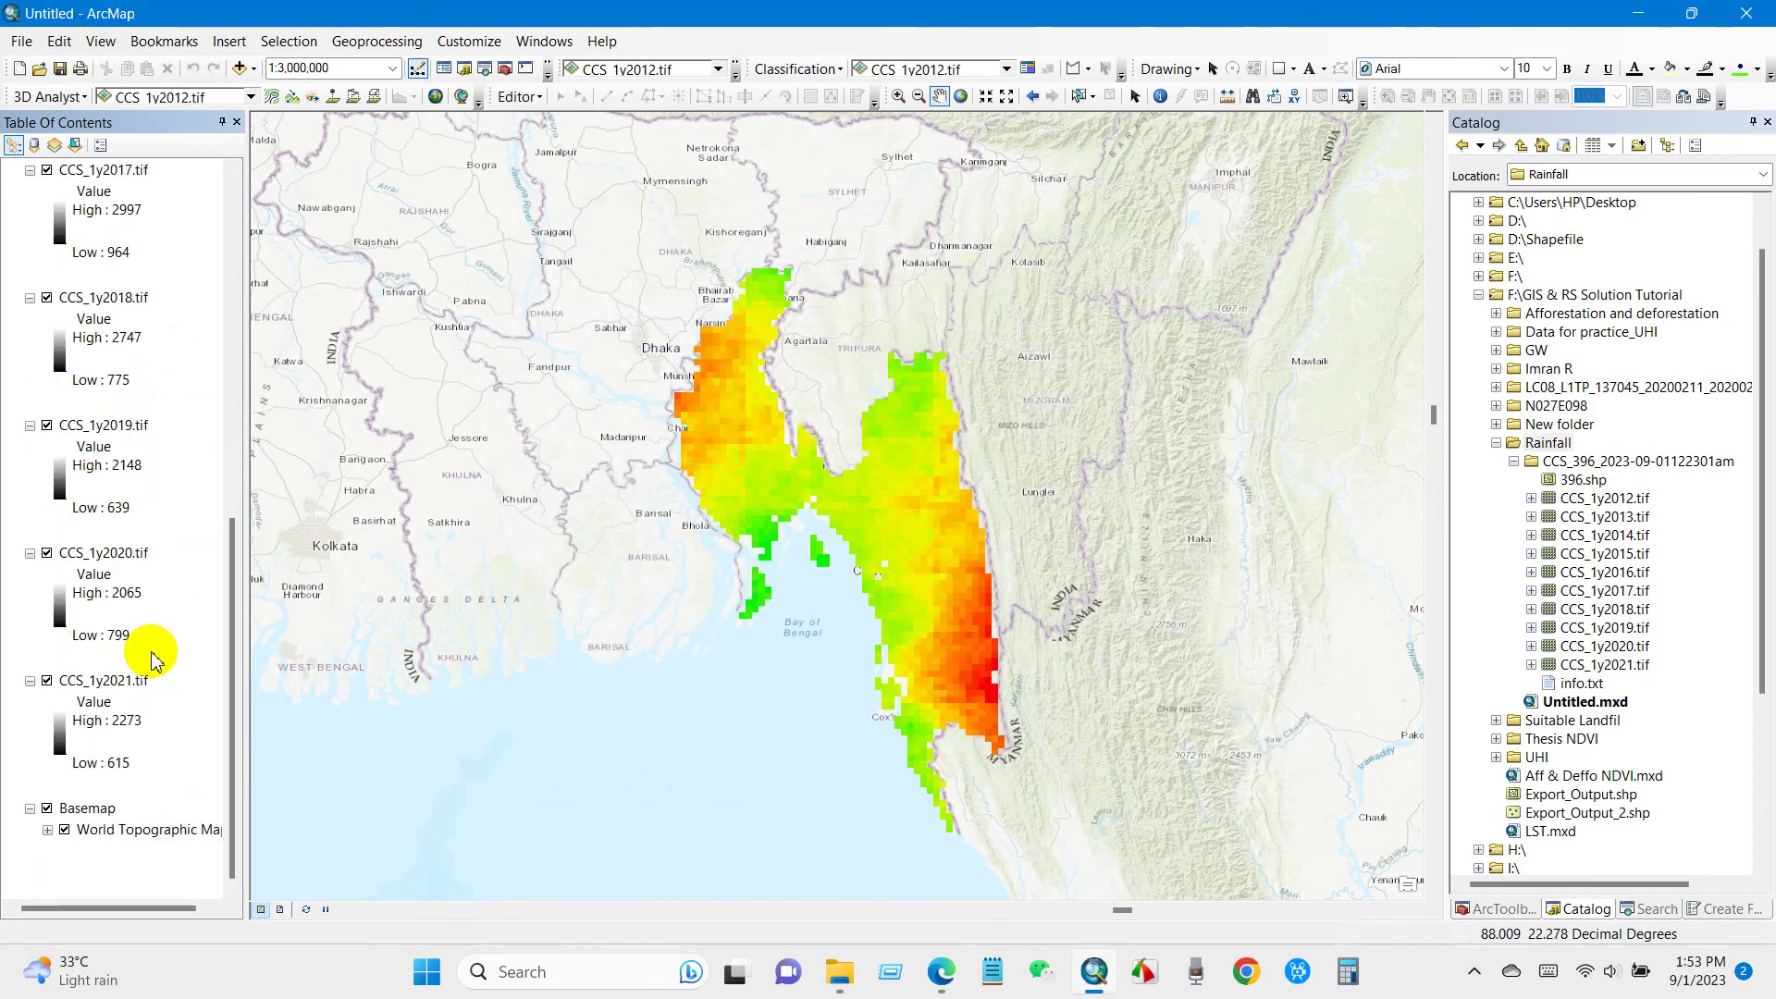
right_click(113, 689)
click(159, 662)
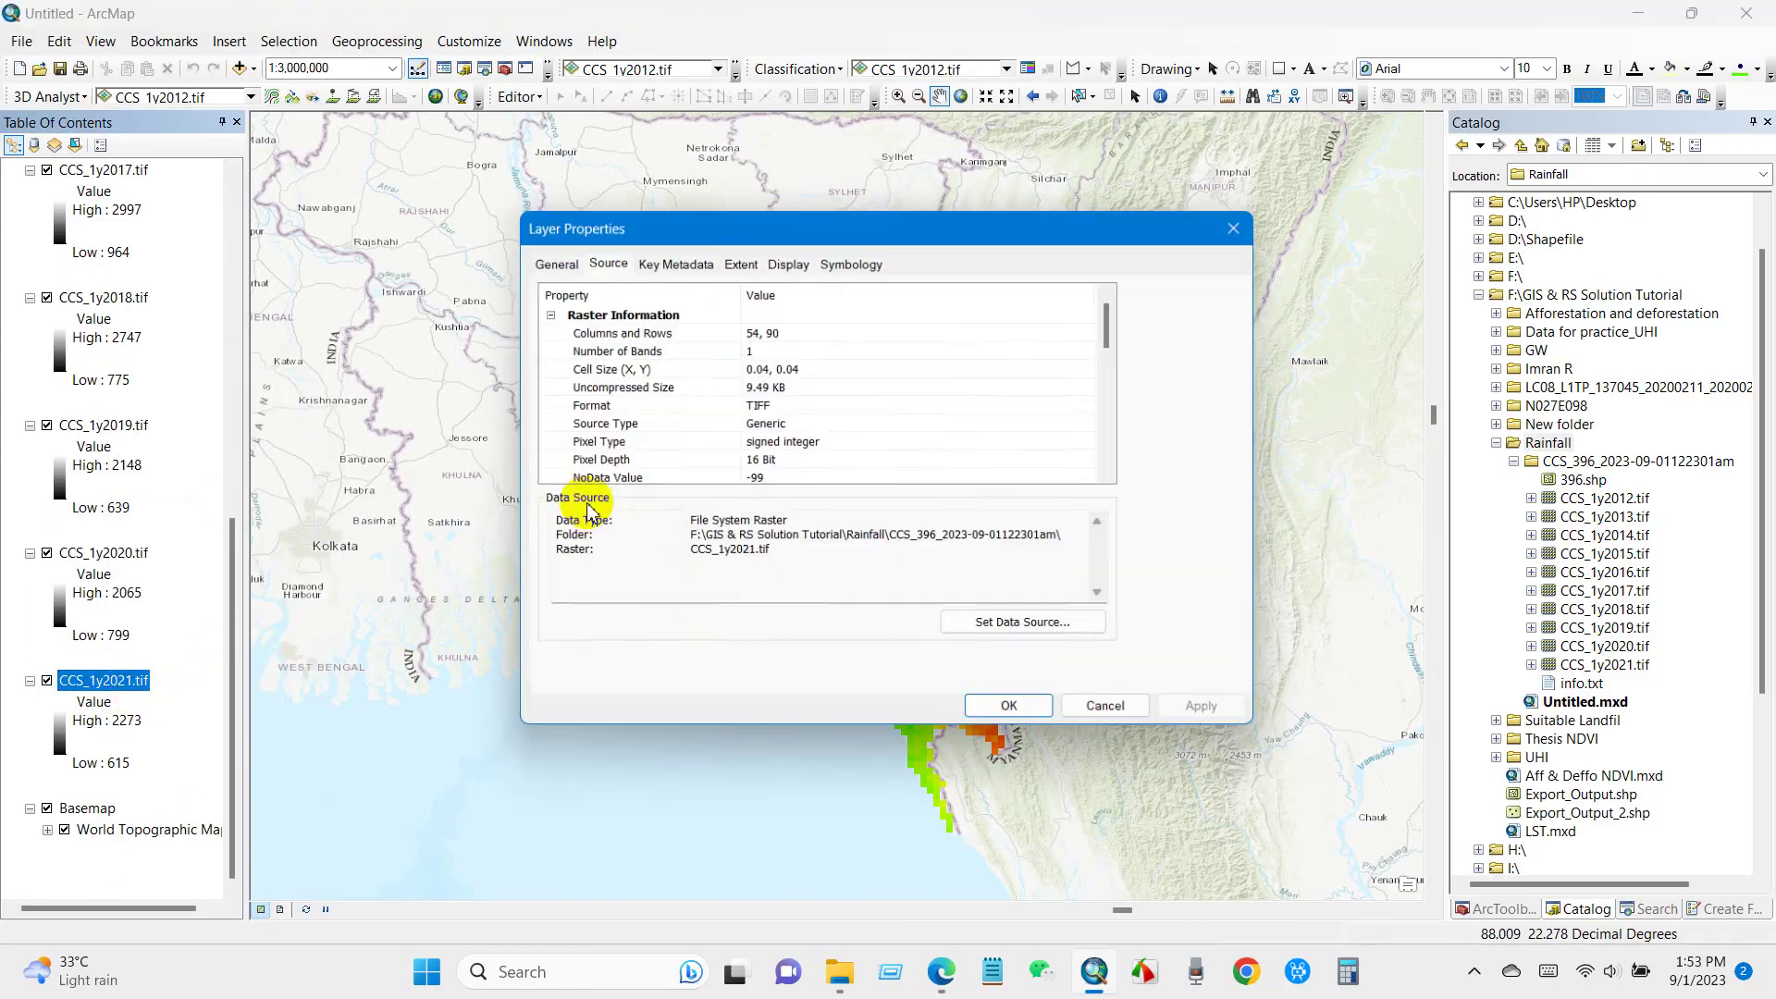
scroll(731, 421, down, 3)
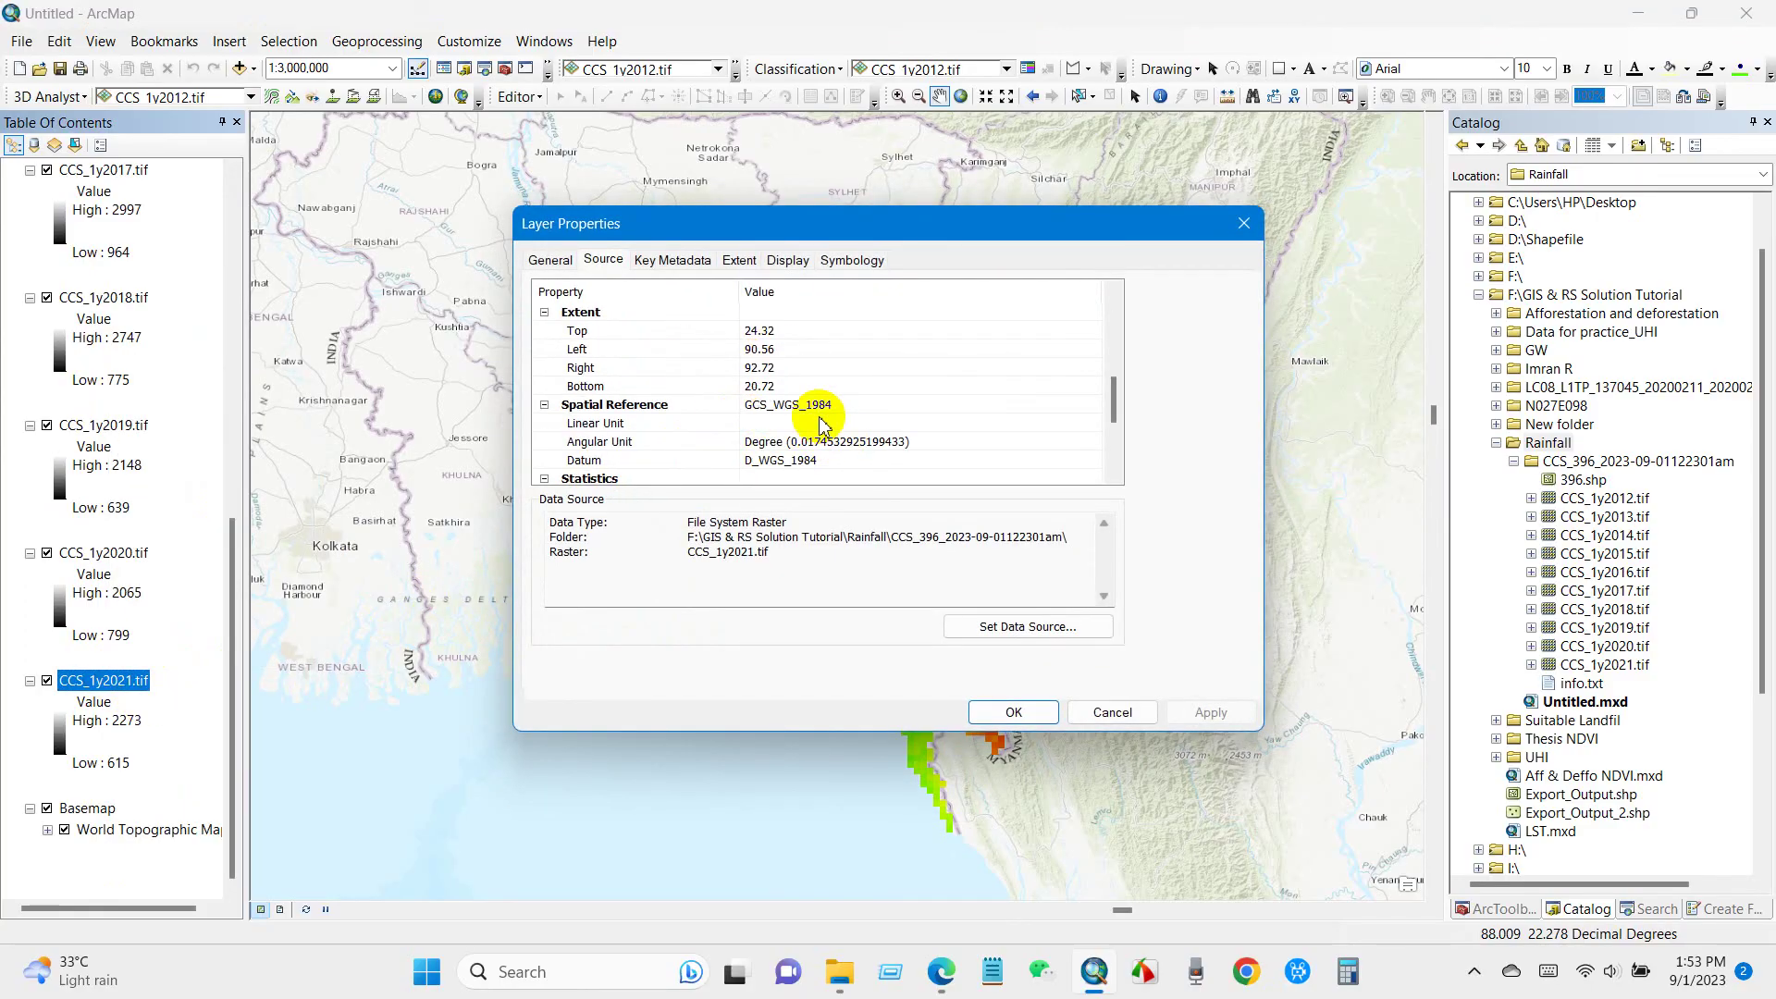
click(766, 407)
click(1244, 223)
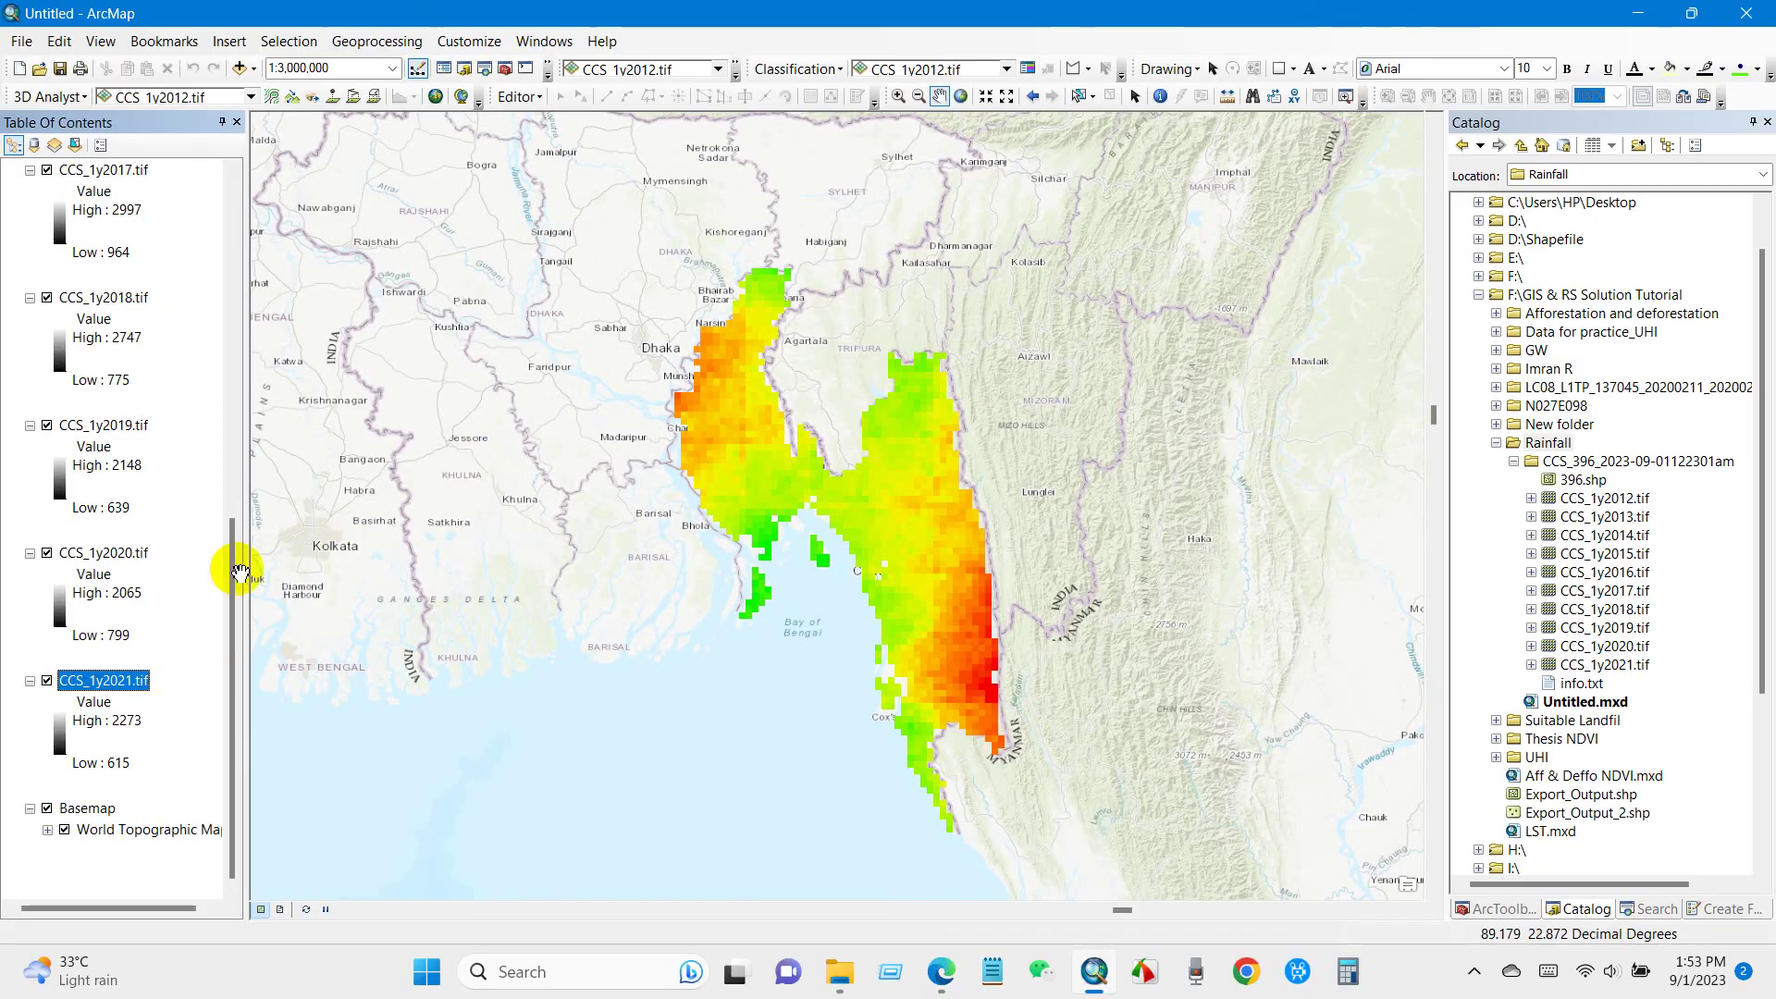
scroll(55, 597, up, 10)
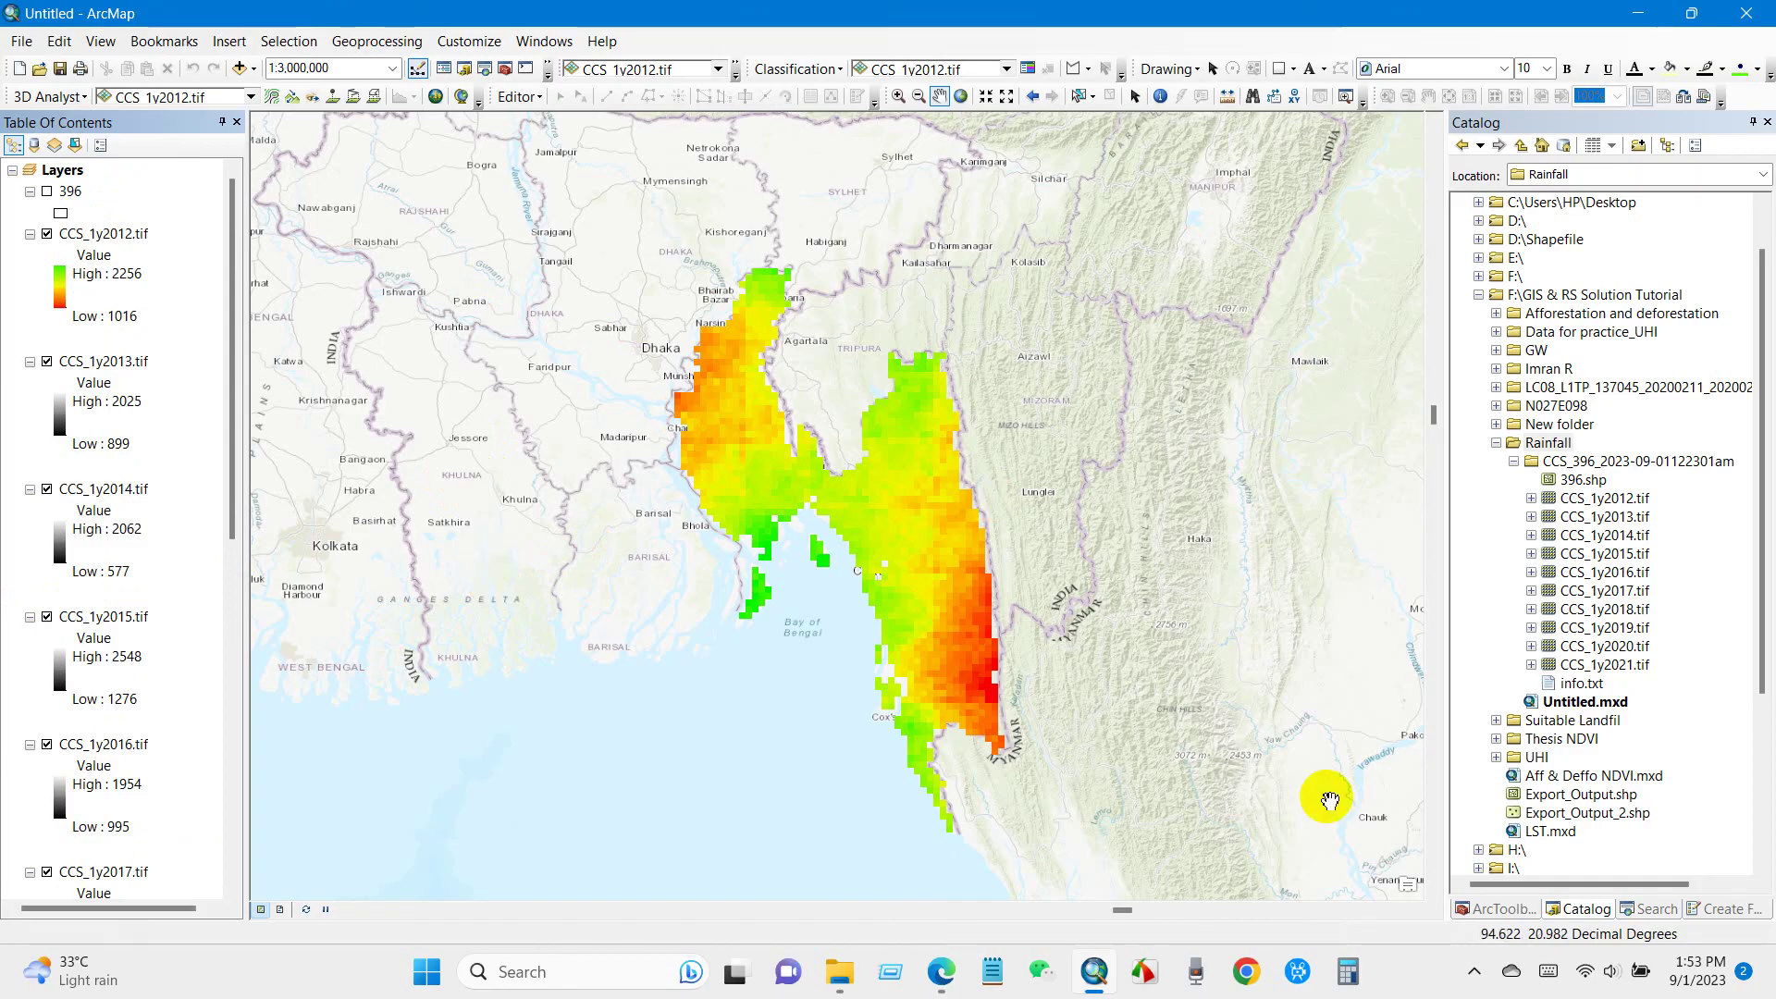
Step: Open Raster Calculator from Spatial Analyst Tools > Map Algebra in ArcToolbox
click(1498, 909)
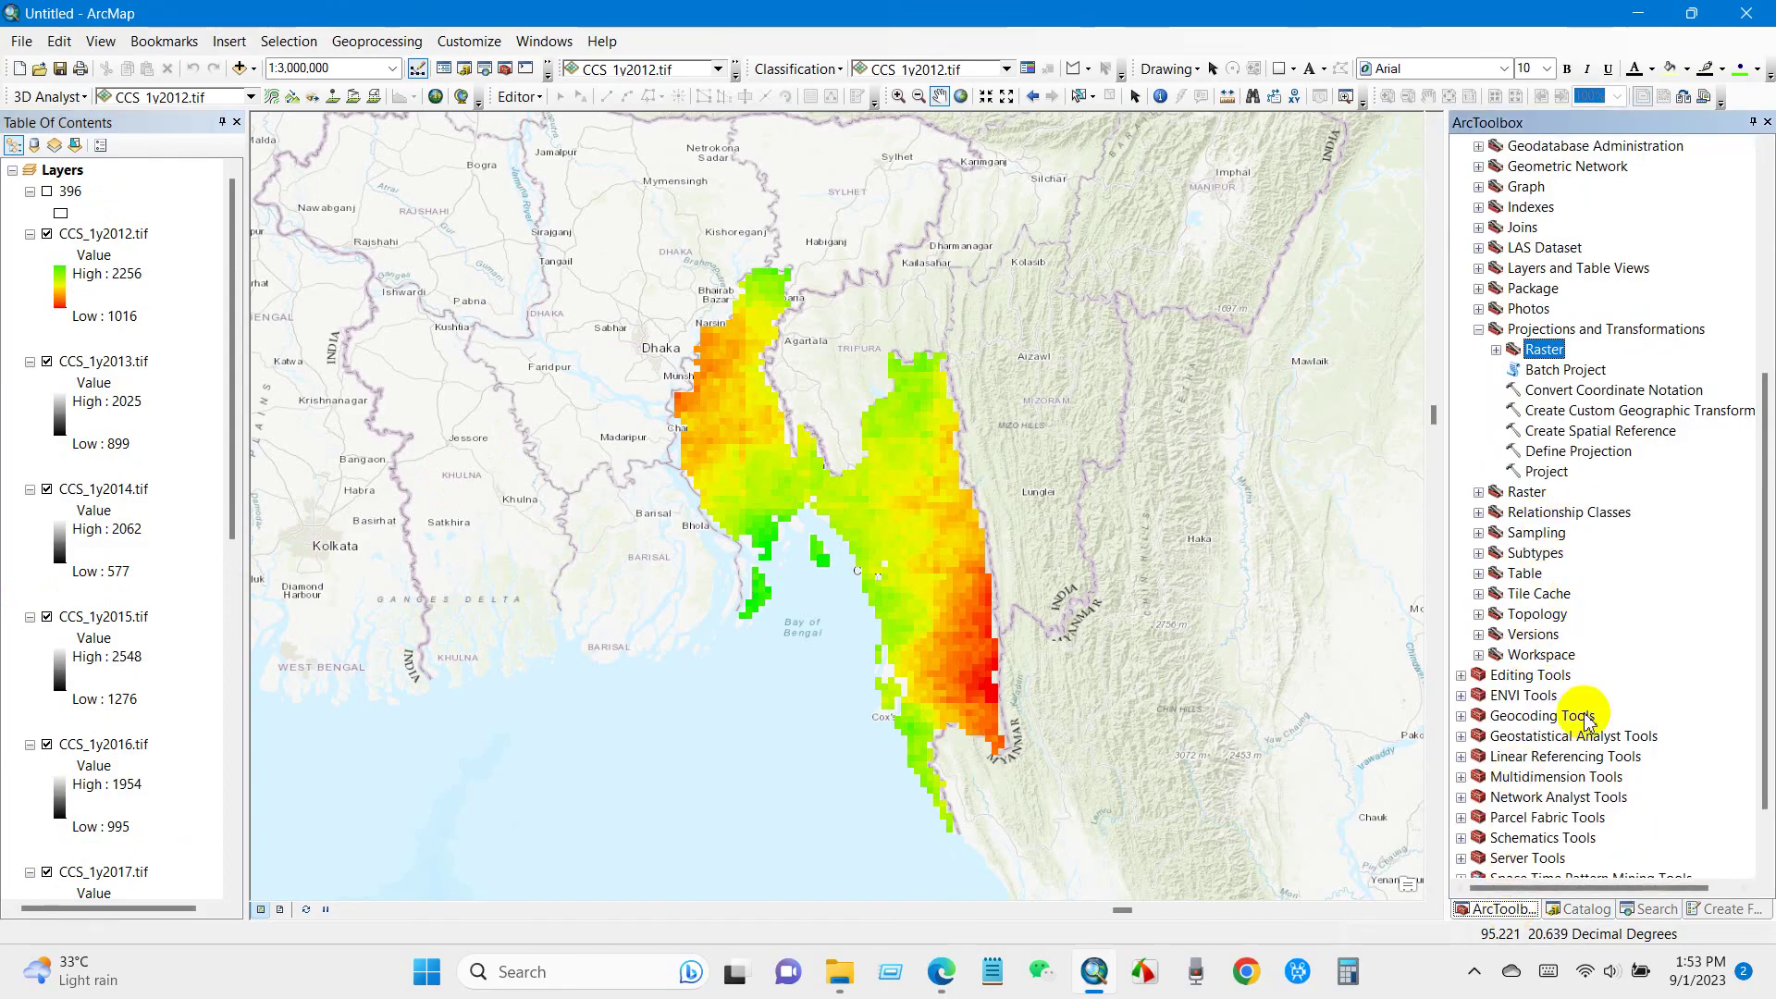
scroll(1587, 733, down, 2)
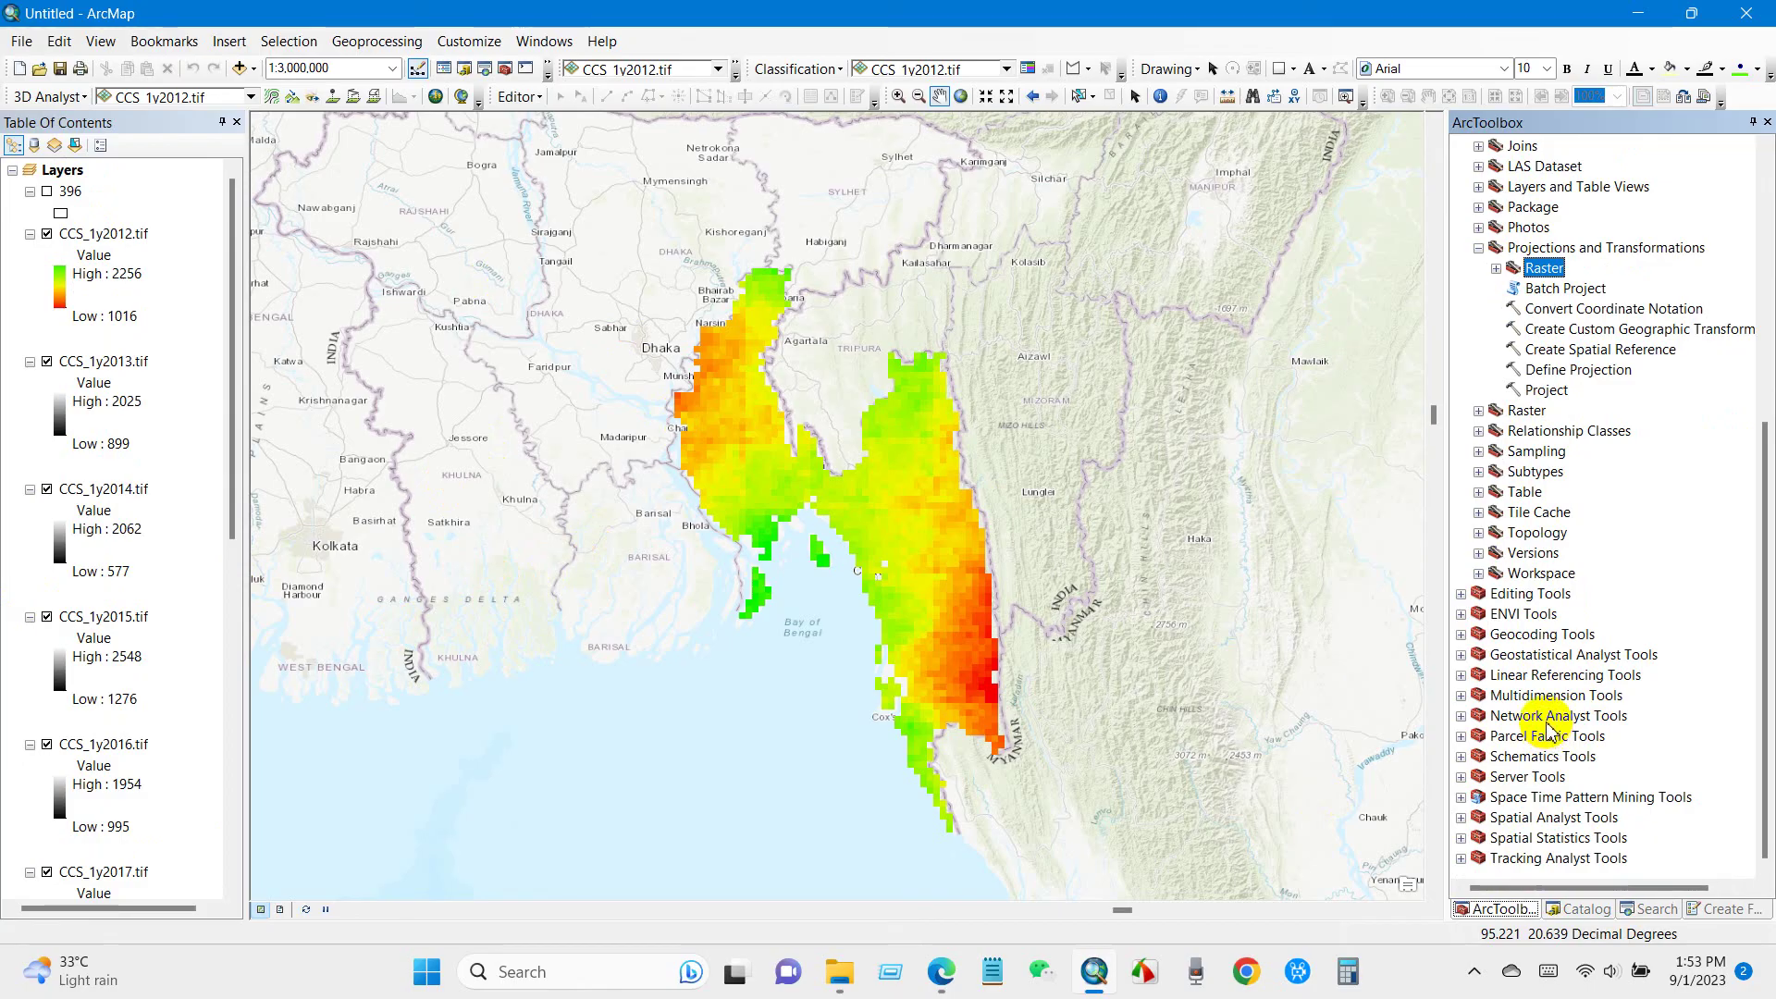
click(1536, 818)
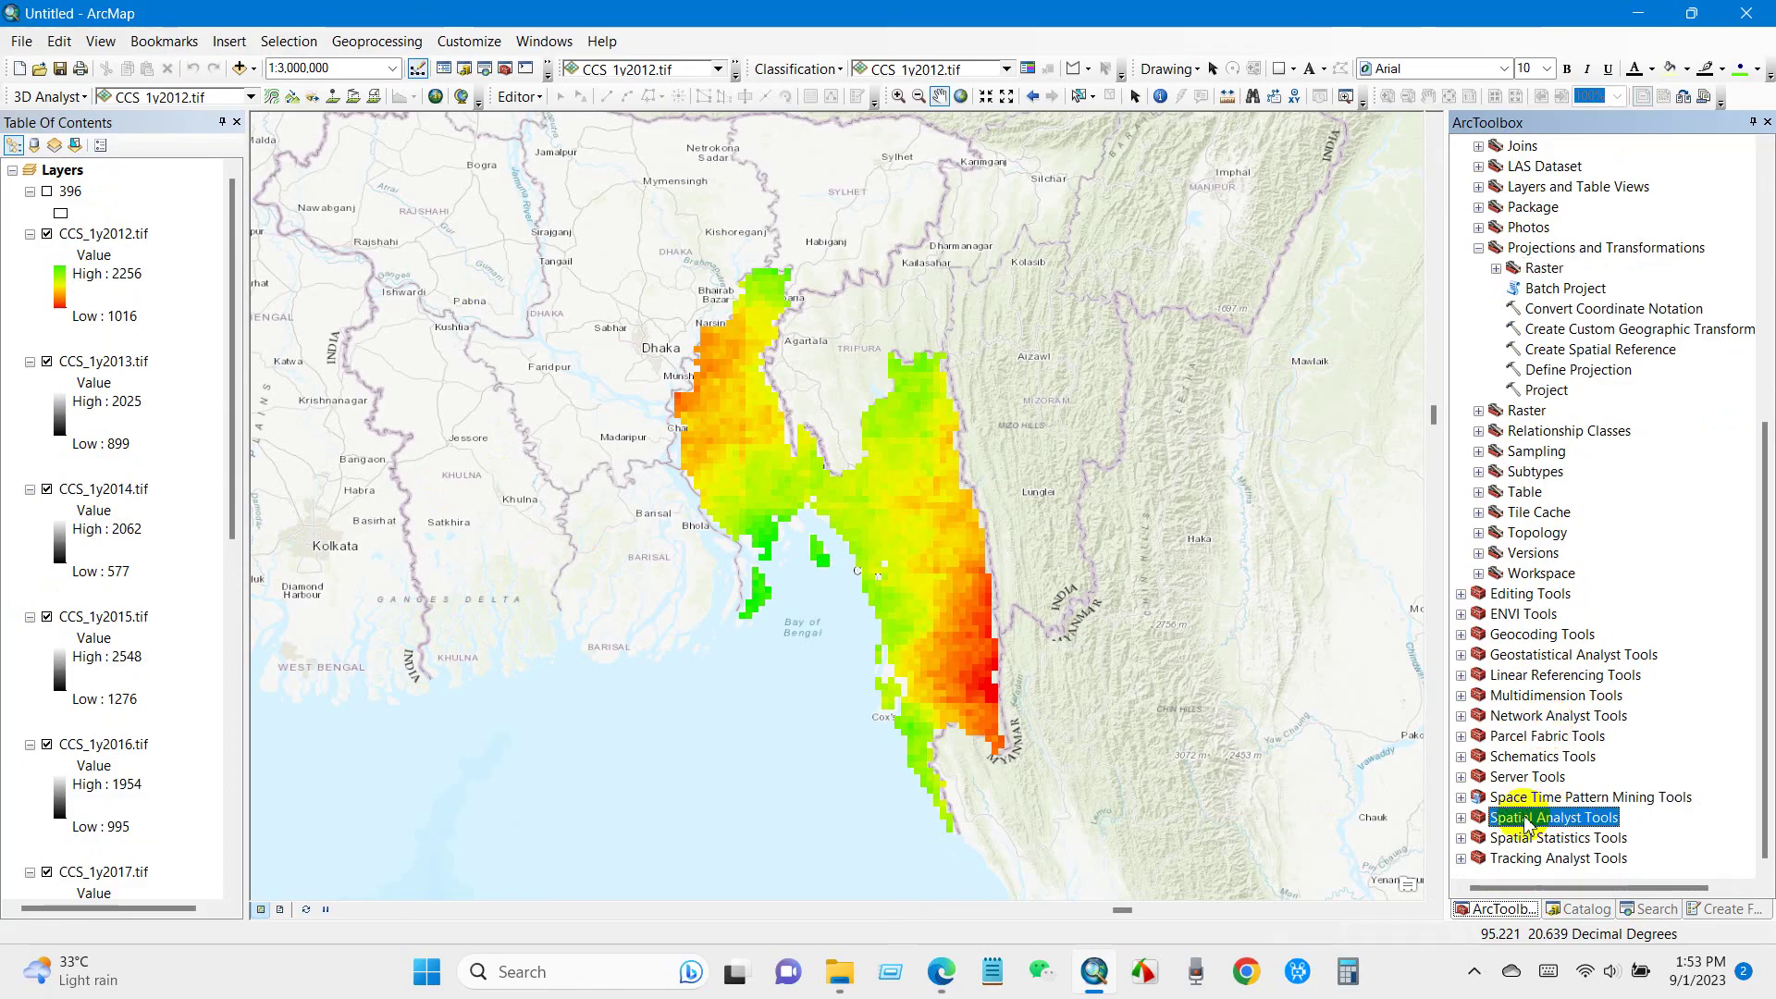
click(1464, 818)
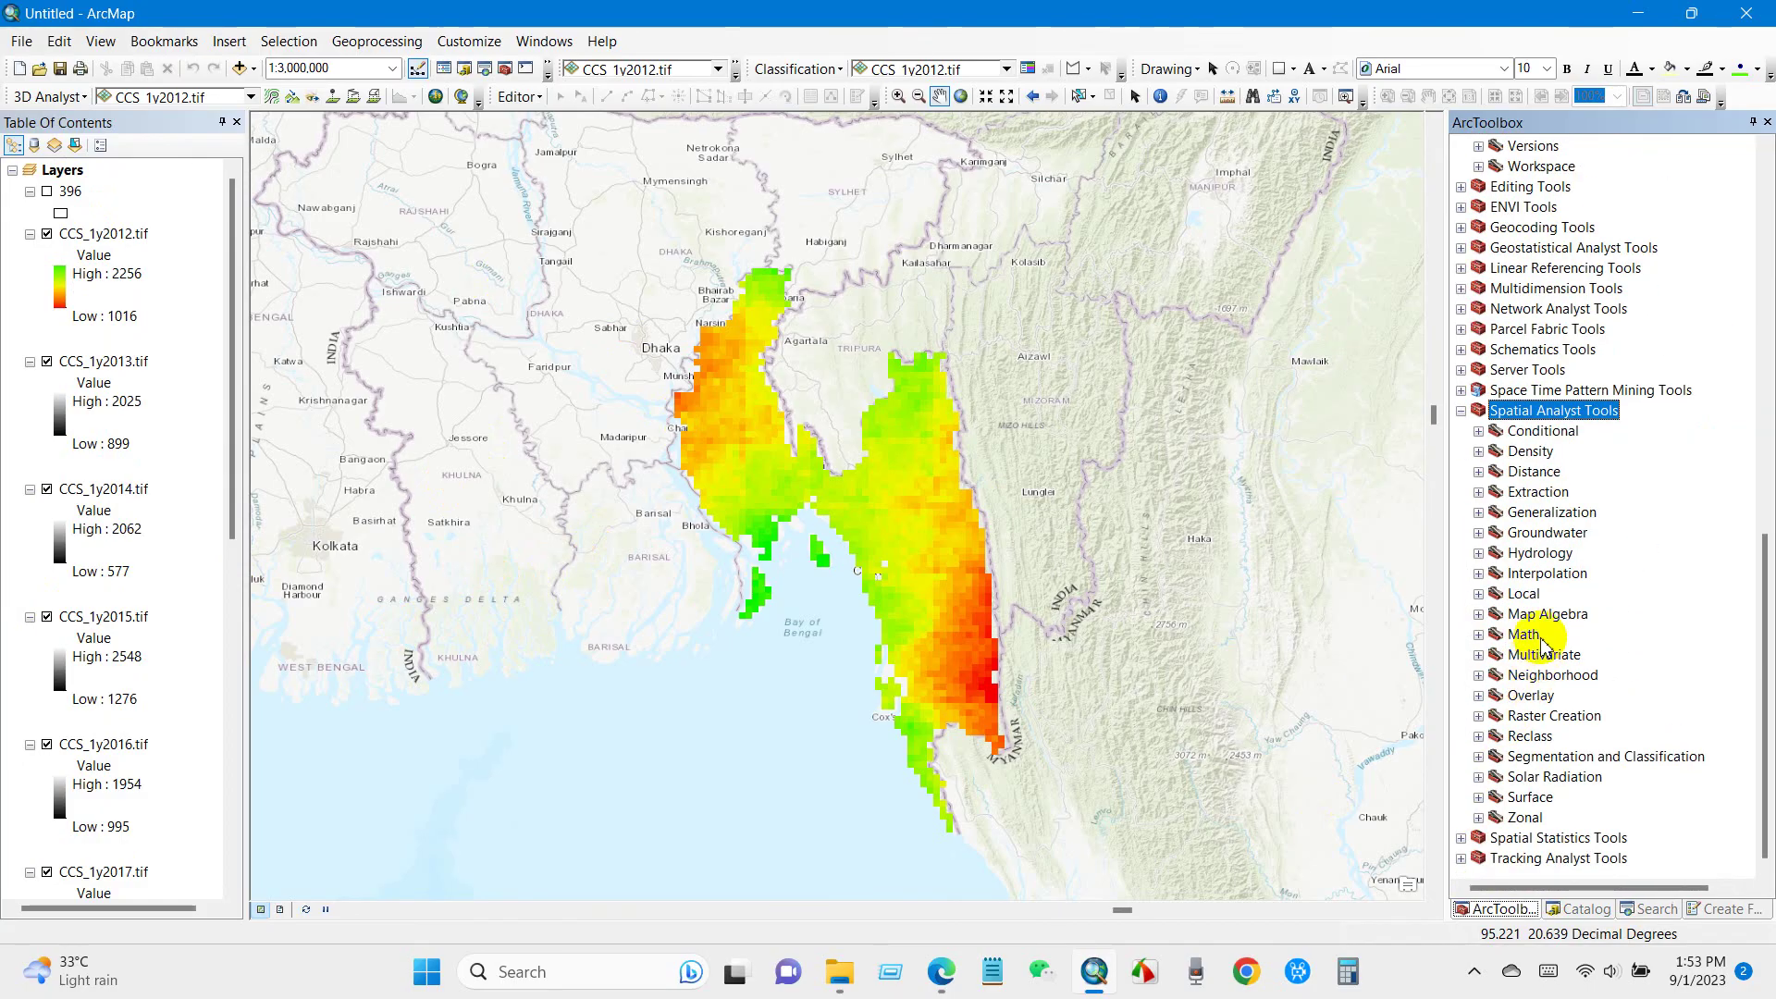
click(1540, 614)
click(1479, 615)
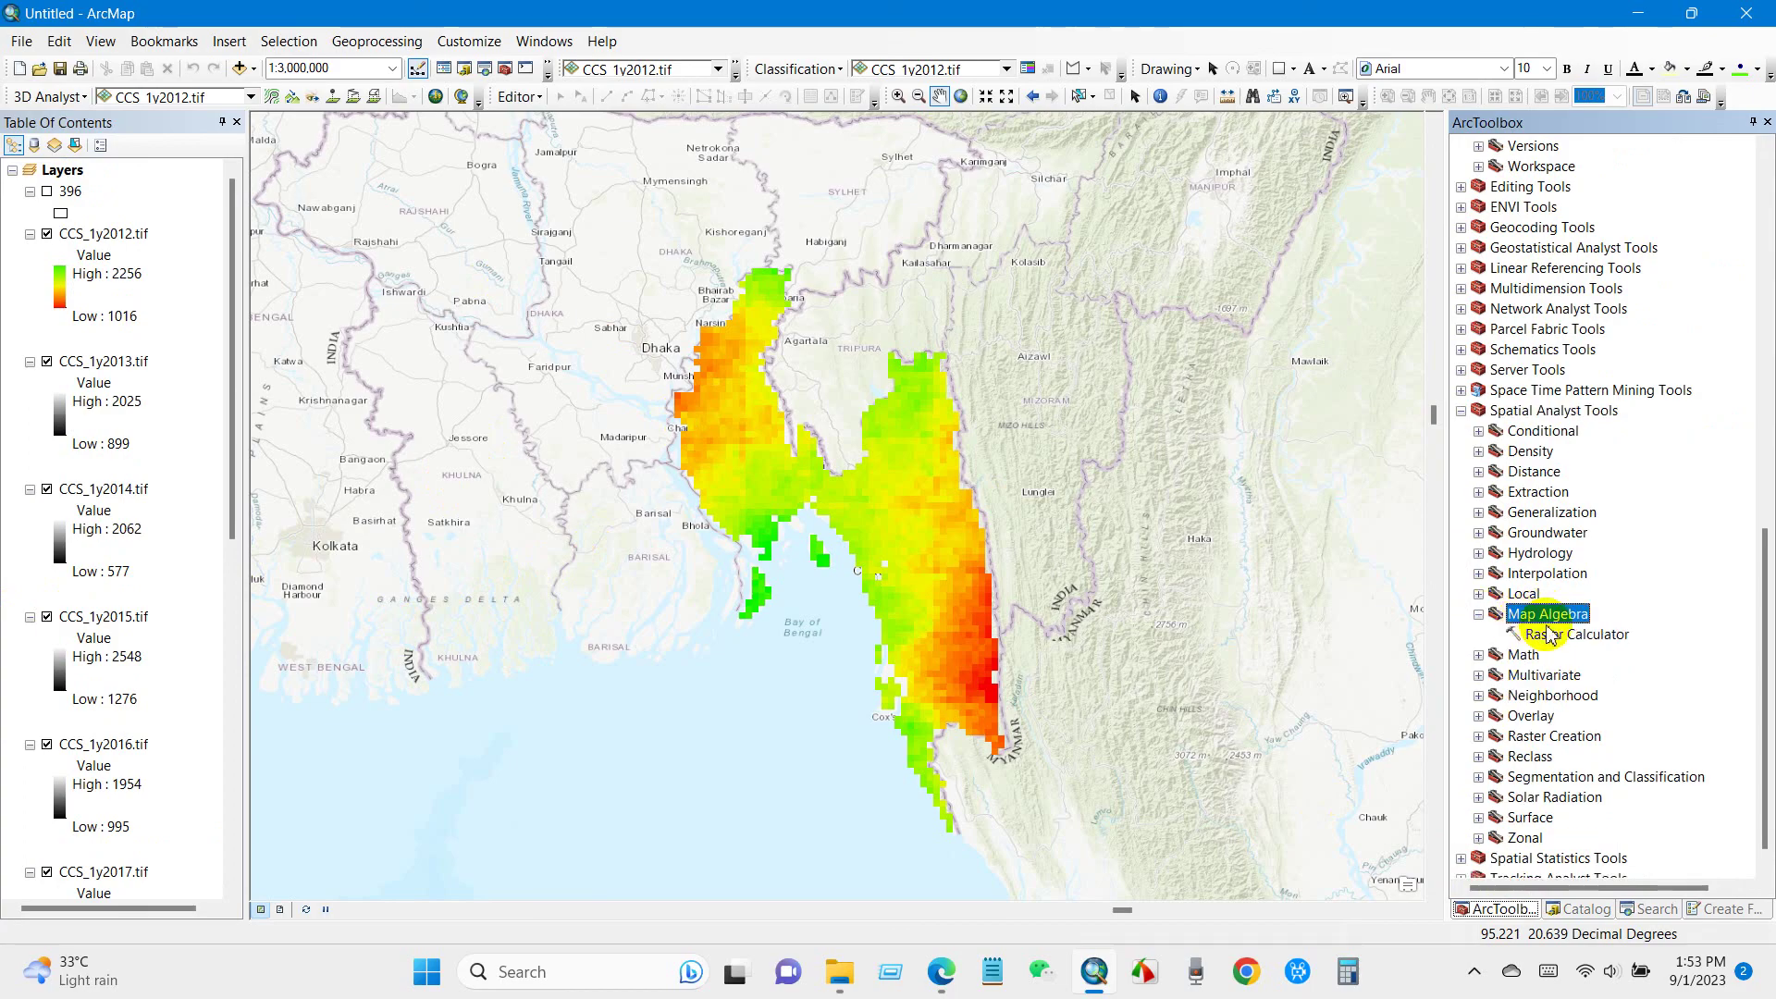
double_click(1573, 635)
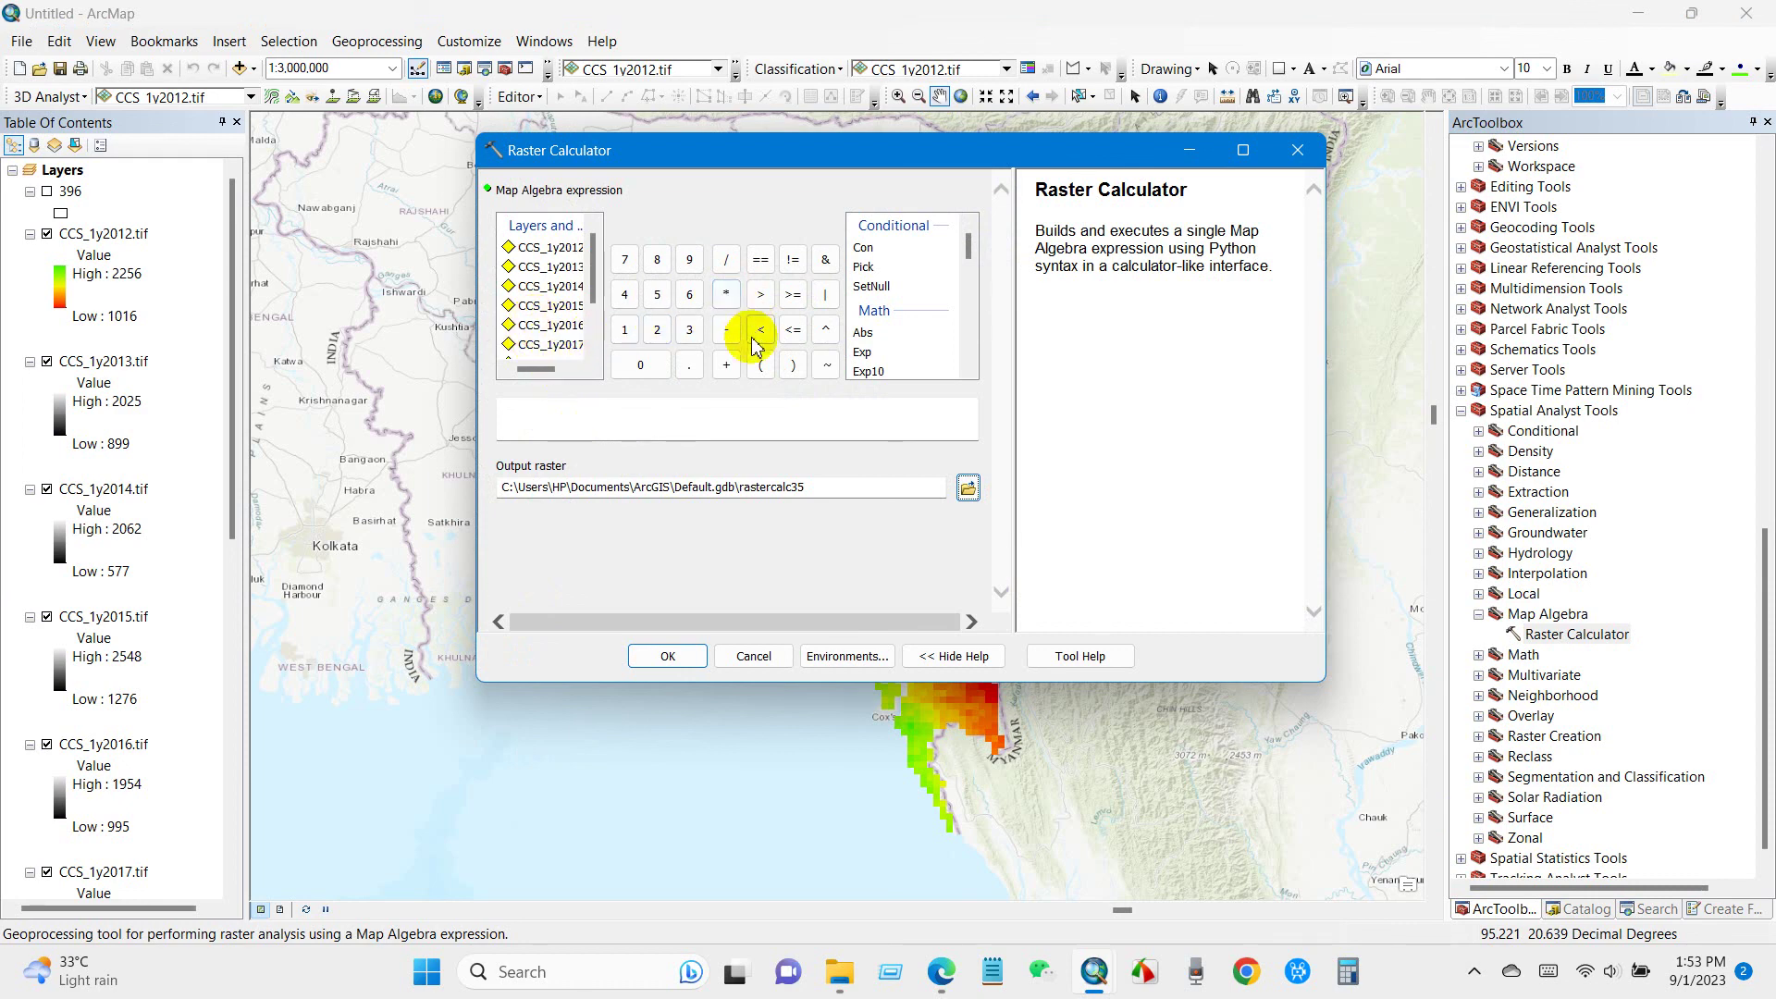
Step: Start the expression with an open parenthesis, adding CCS_1y2012 through CCS_1y2017 joined by plus signs
click(757, 366)
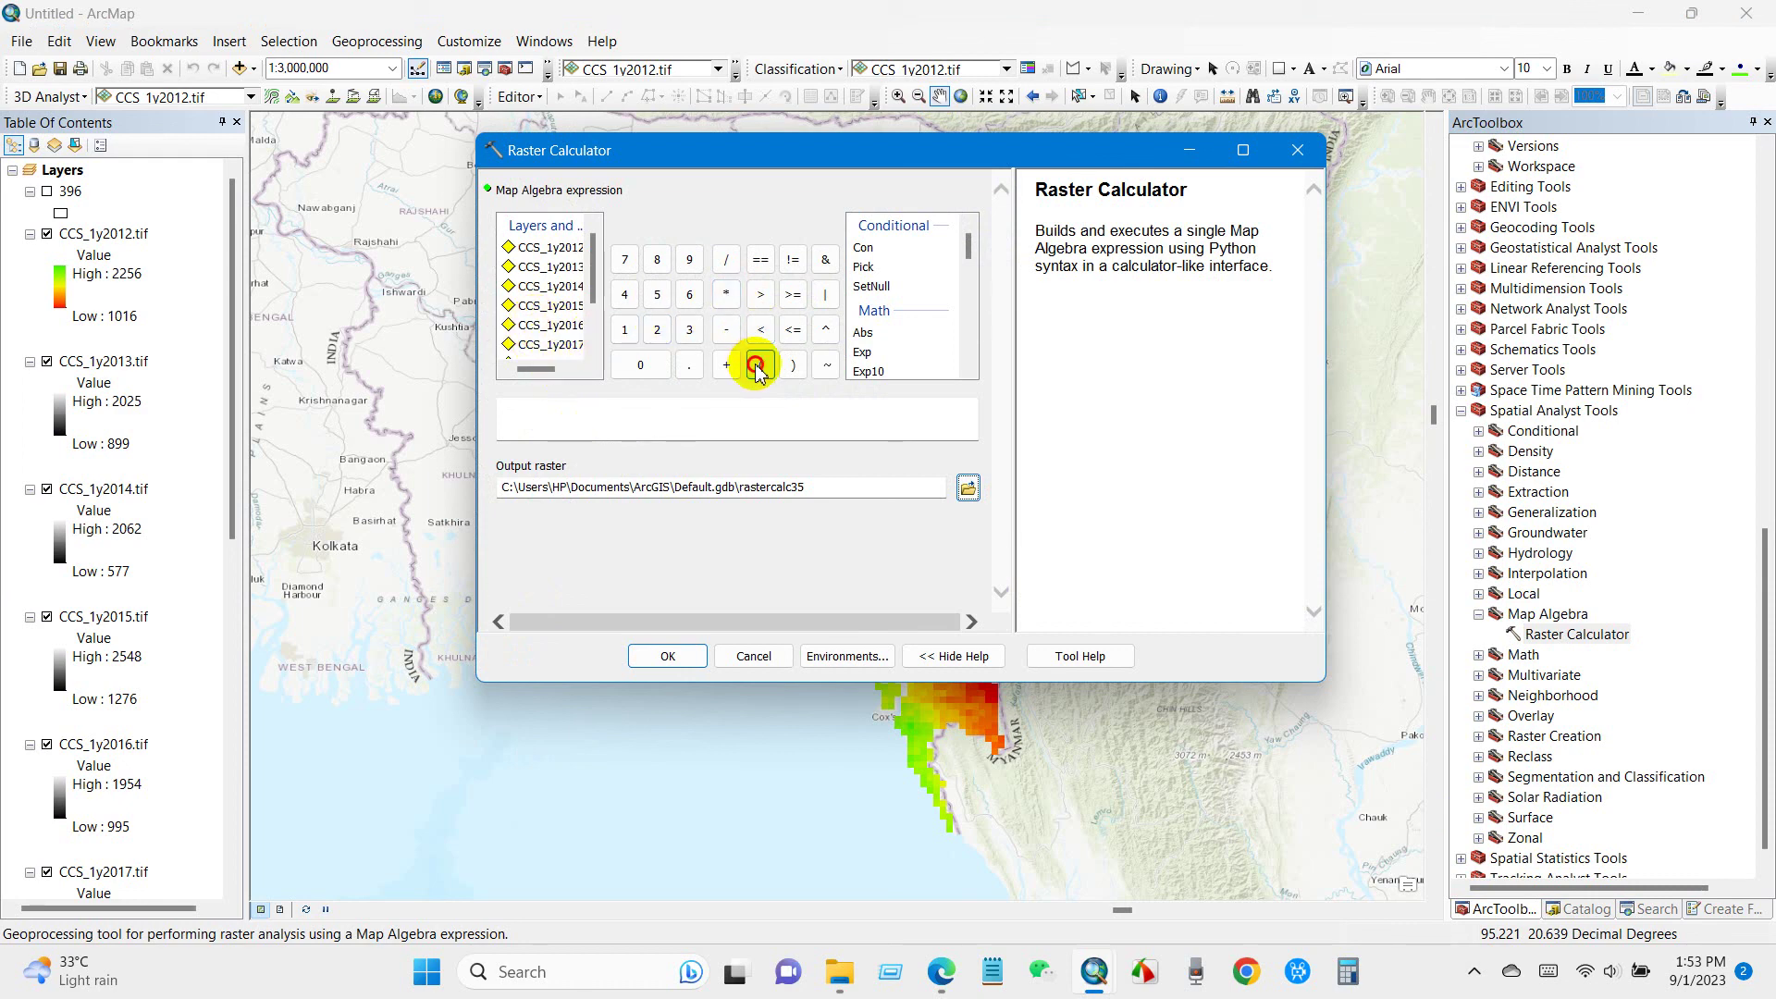
double_click(546, 249)
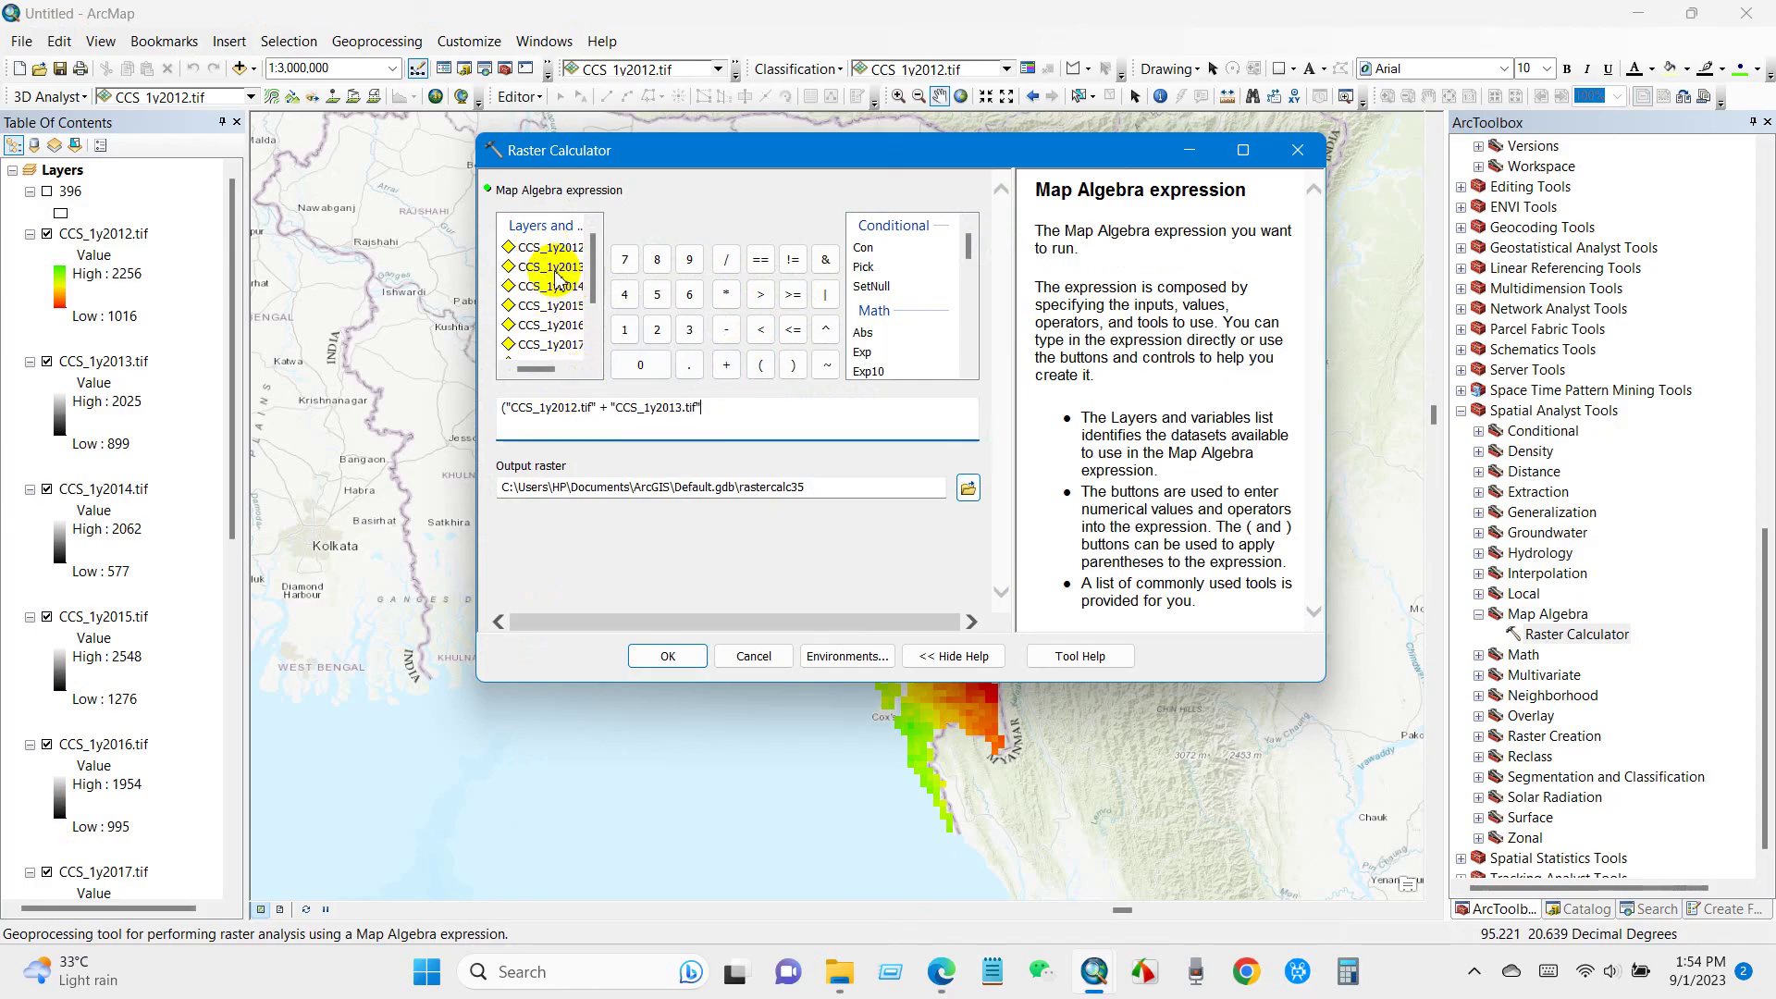
click(726, 364)
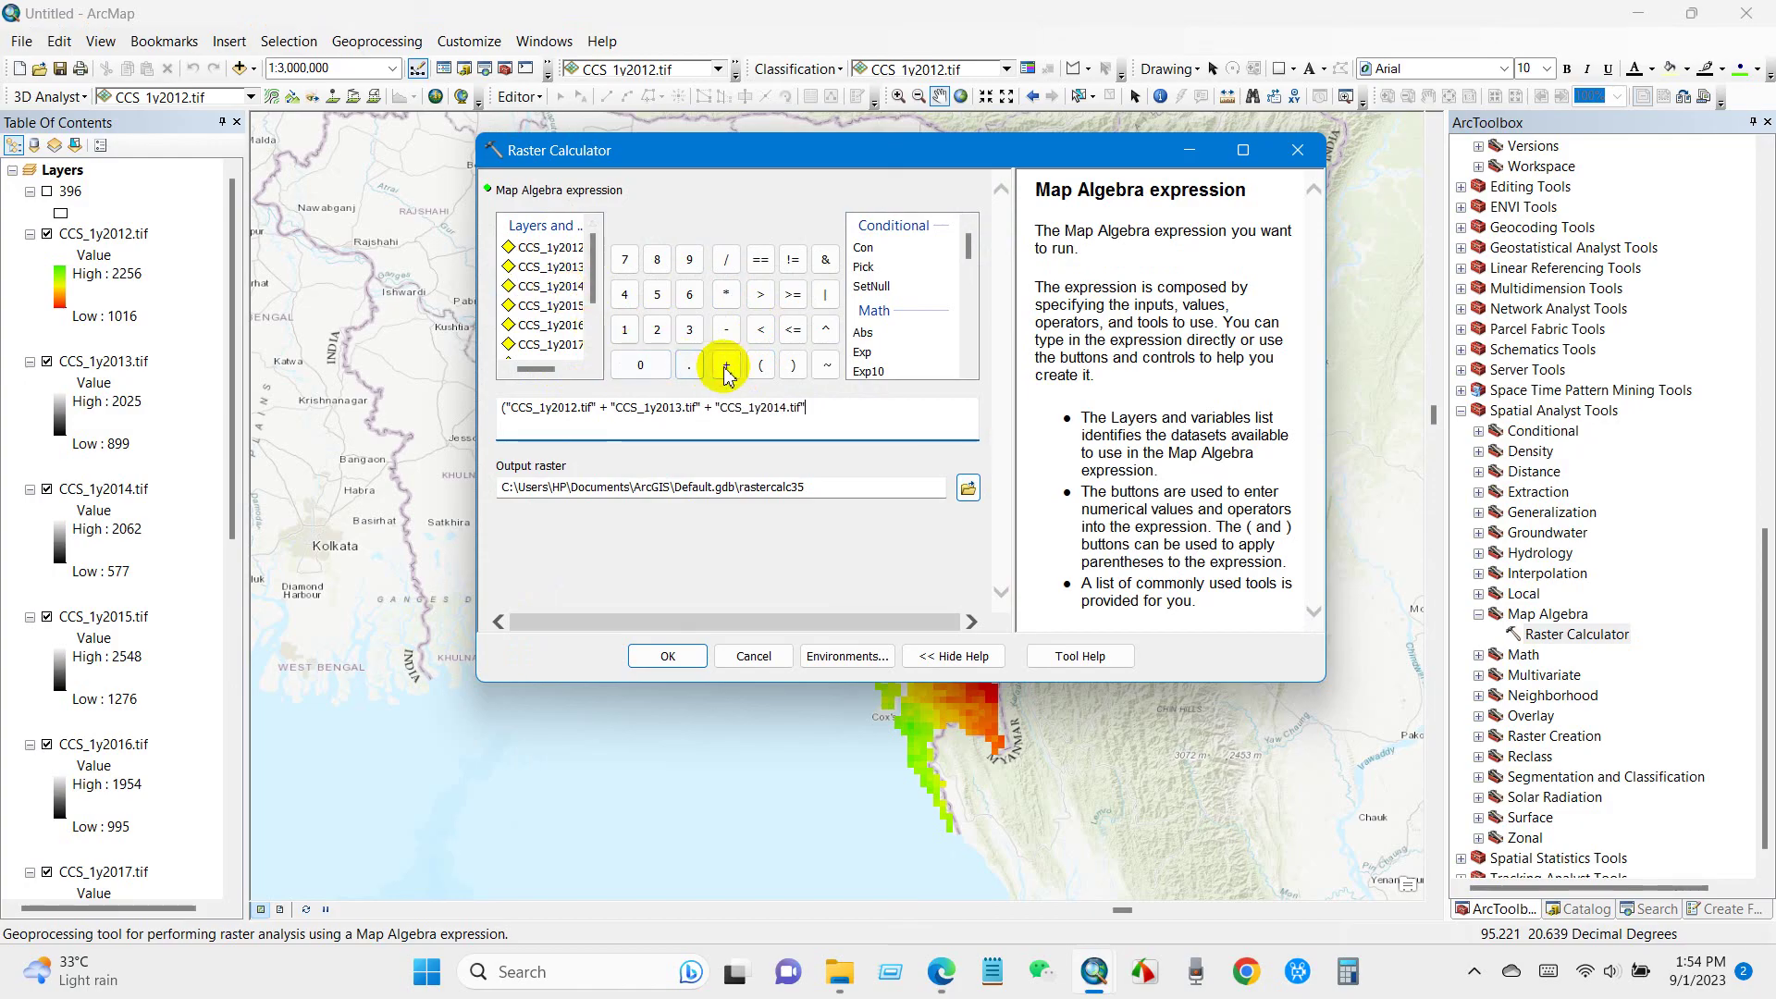
double_click(551, 306)
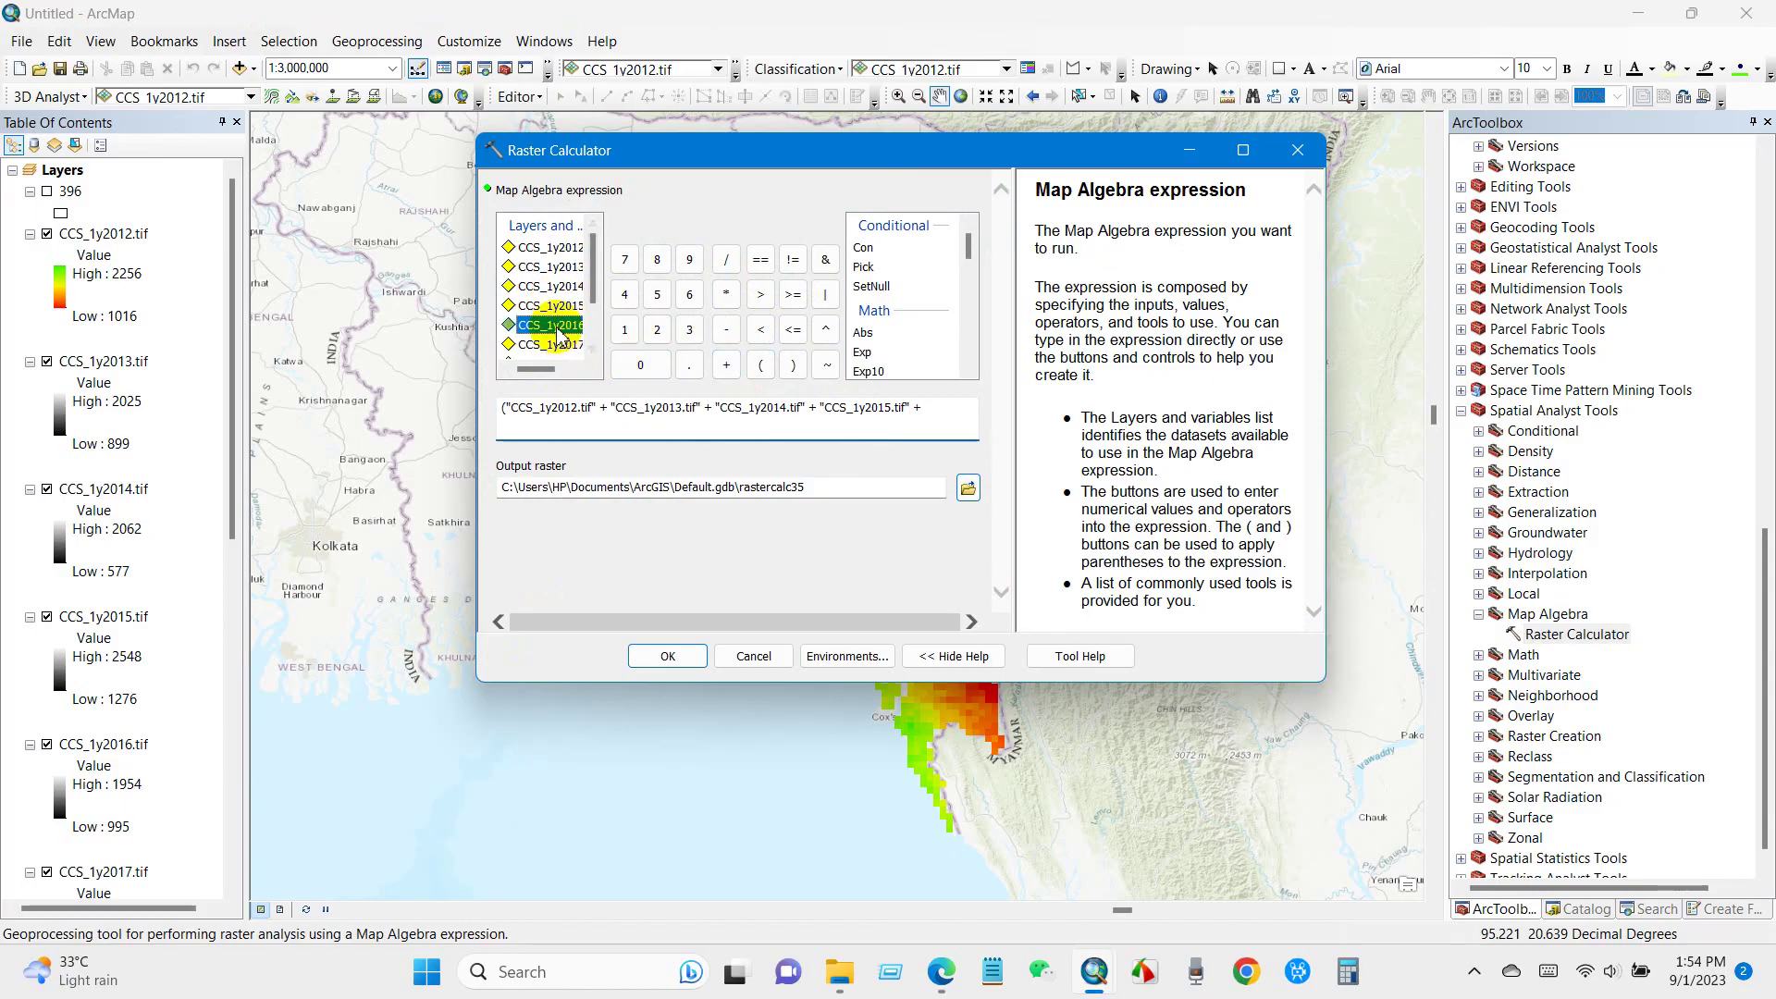
click(728, 366)
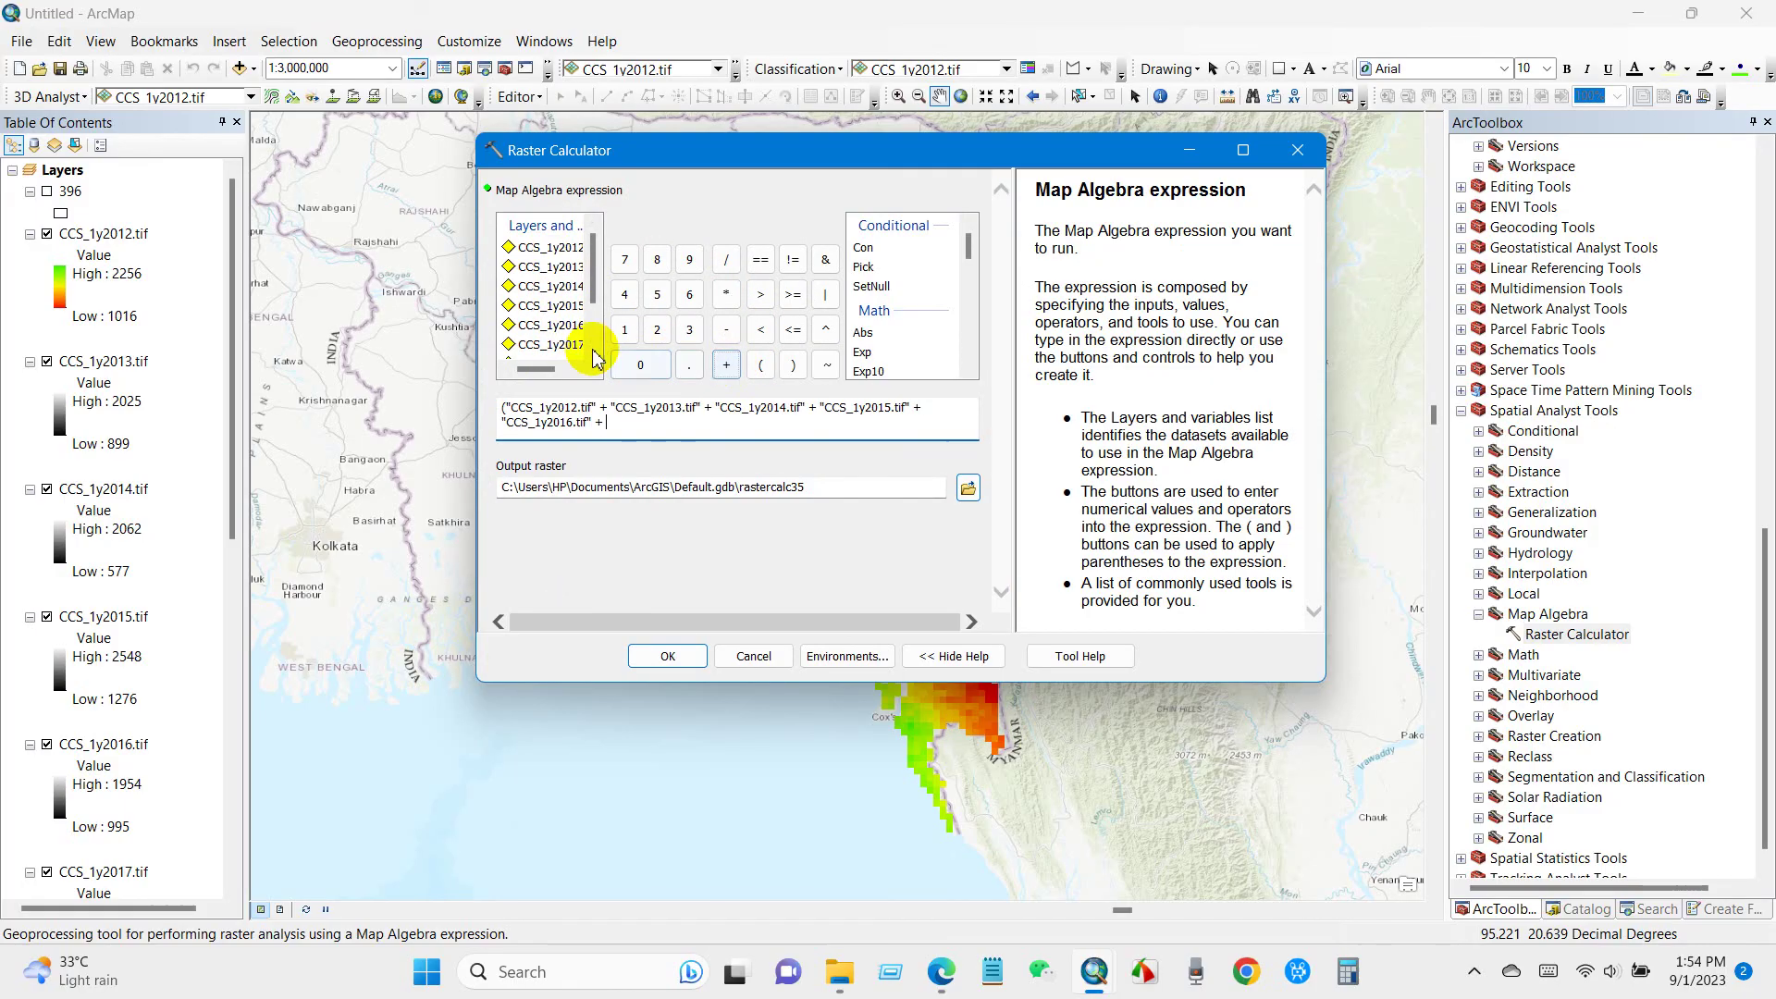
click(726, 365)
Step: Add CCS_1y2018 through CCS_1y2021 to the sum and close the parenthesis
scroll(589, 335, down, 1)
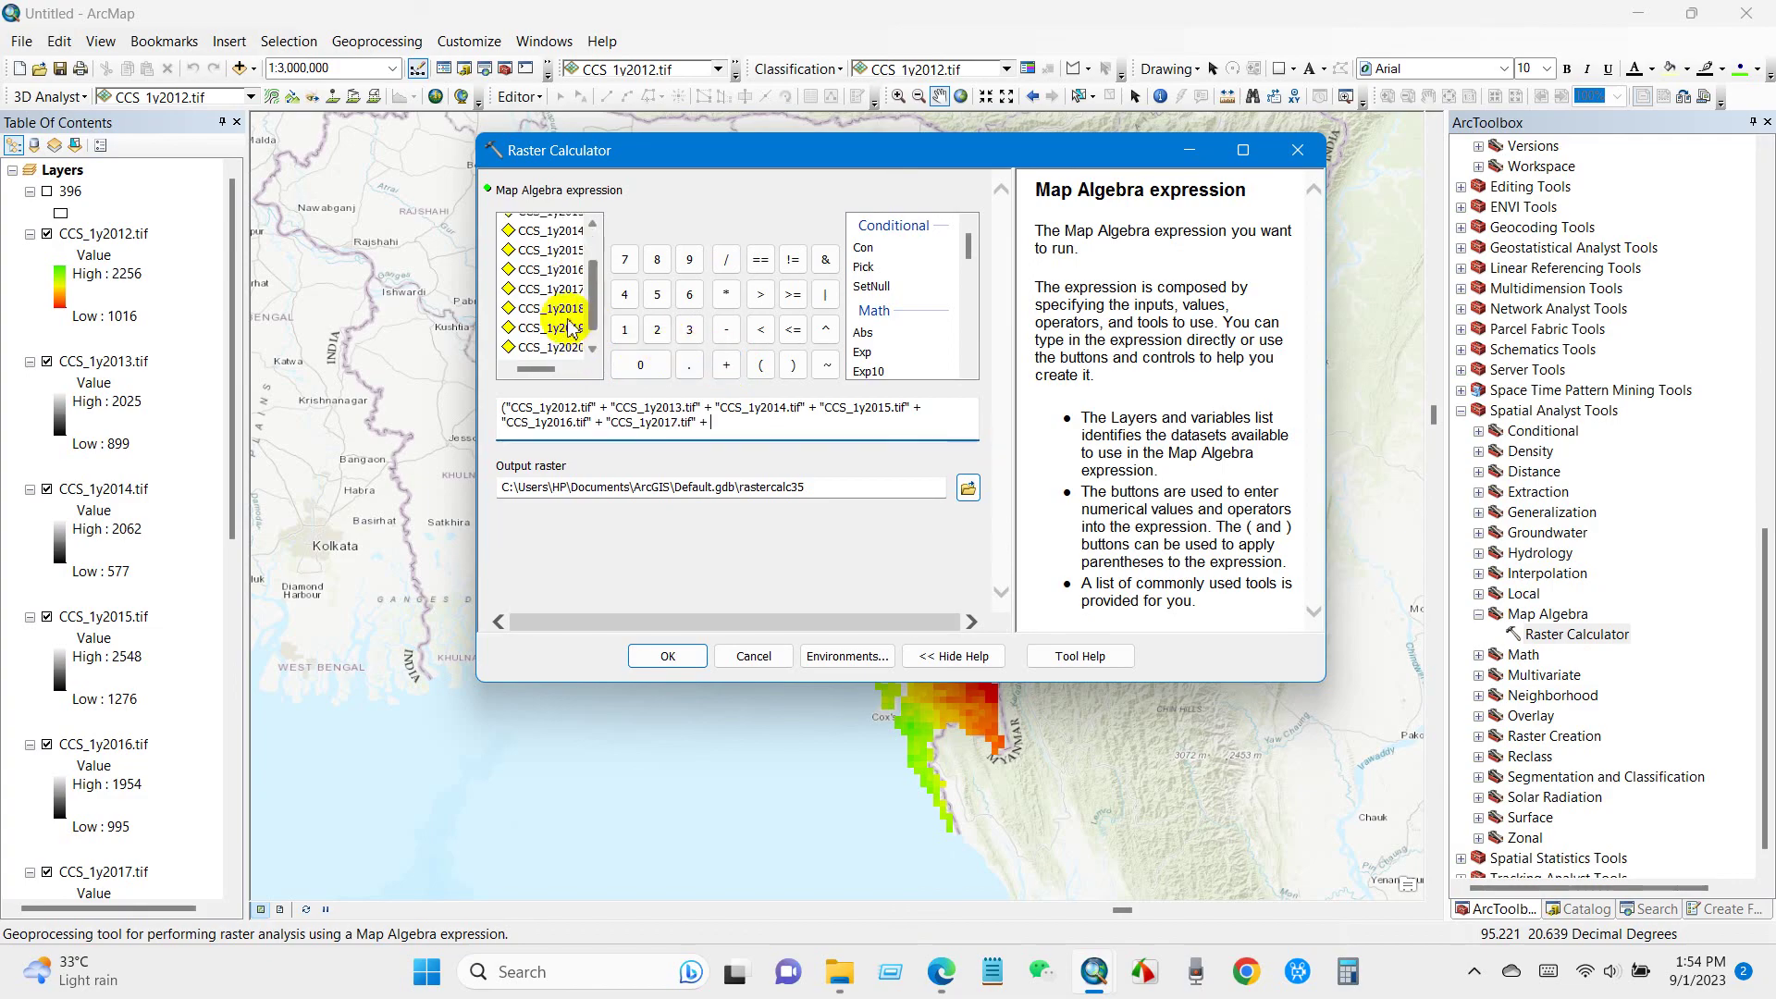
double_click(555, 309)
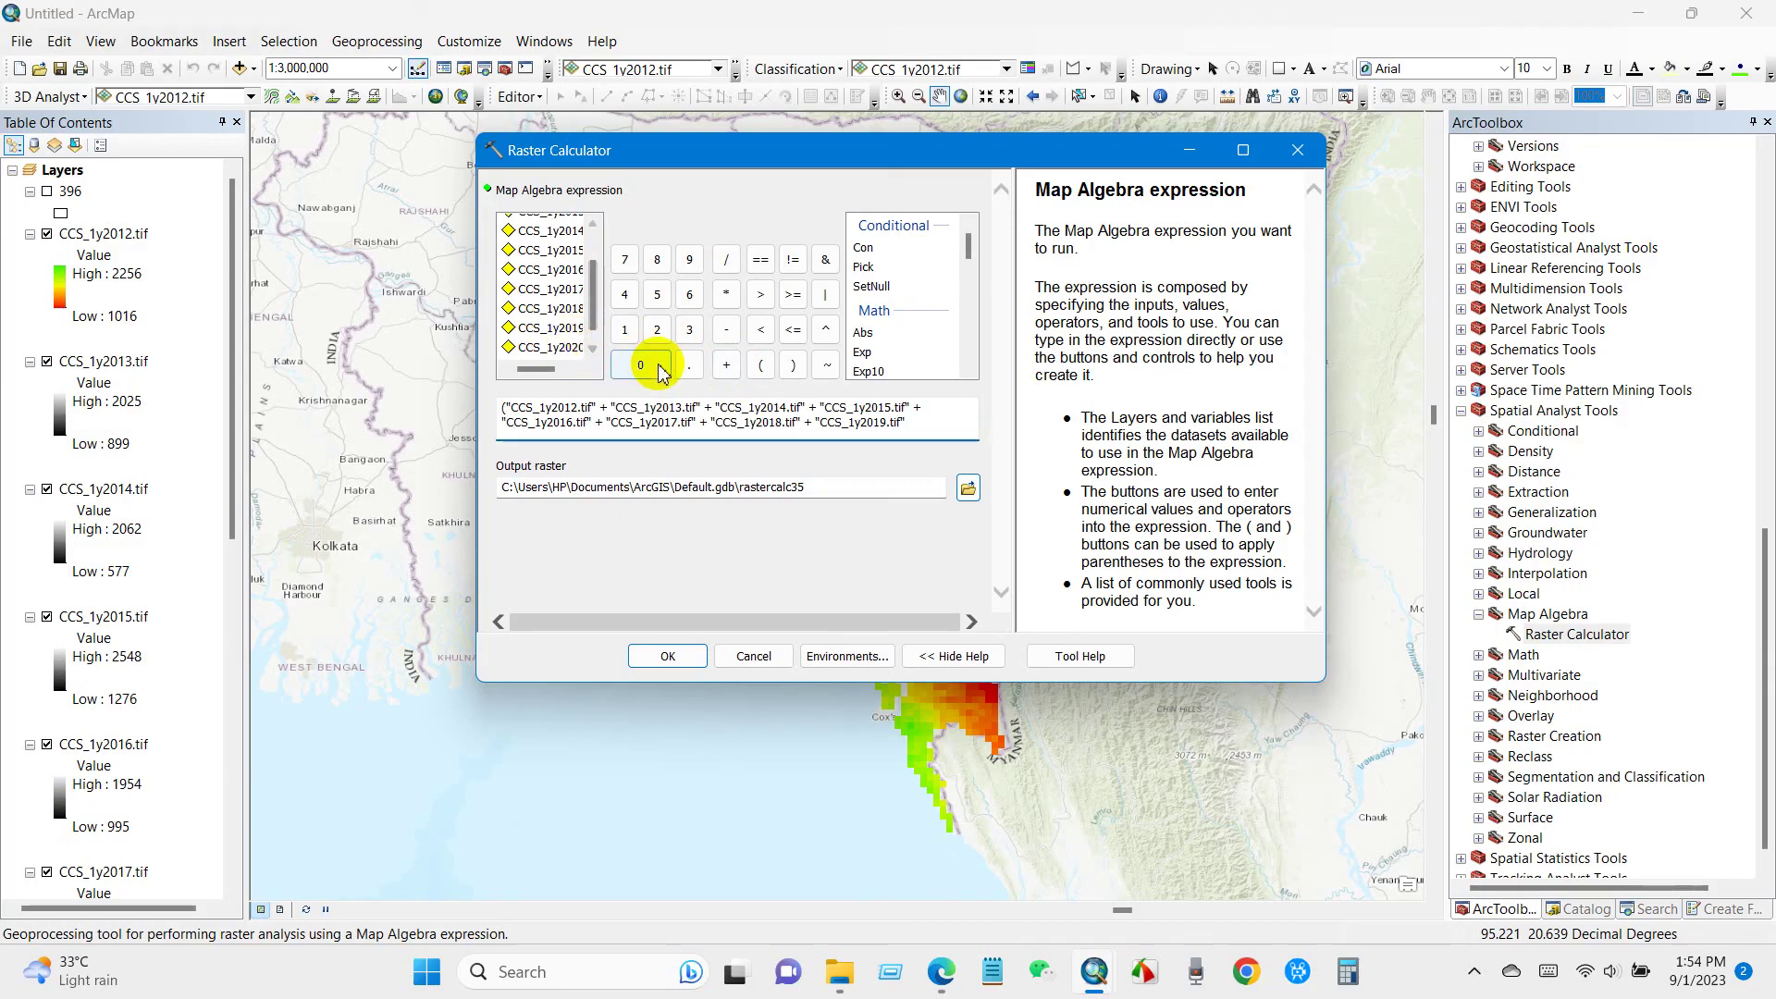
click(726, 365)
double_click(555, 347)
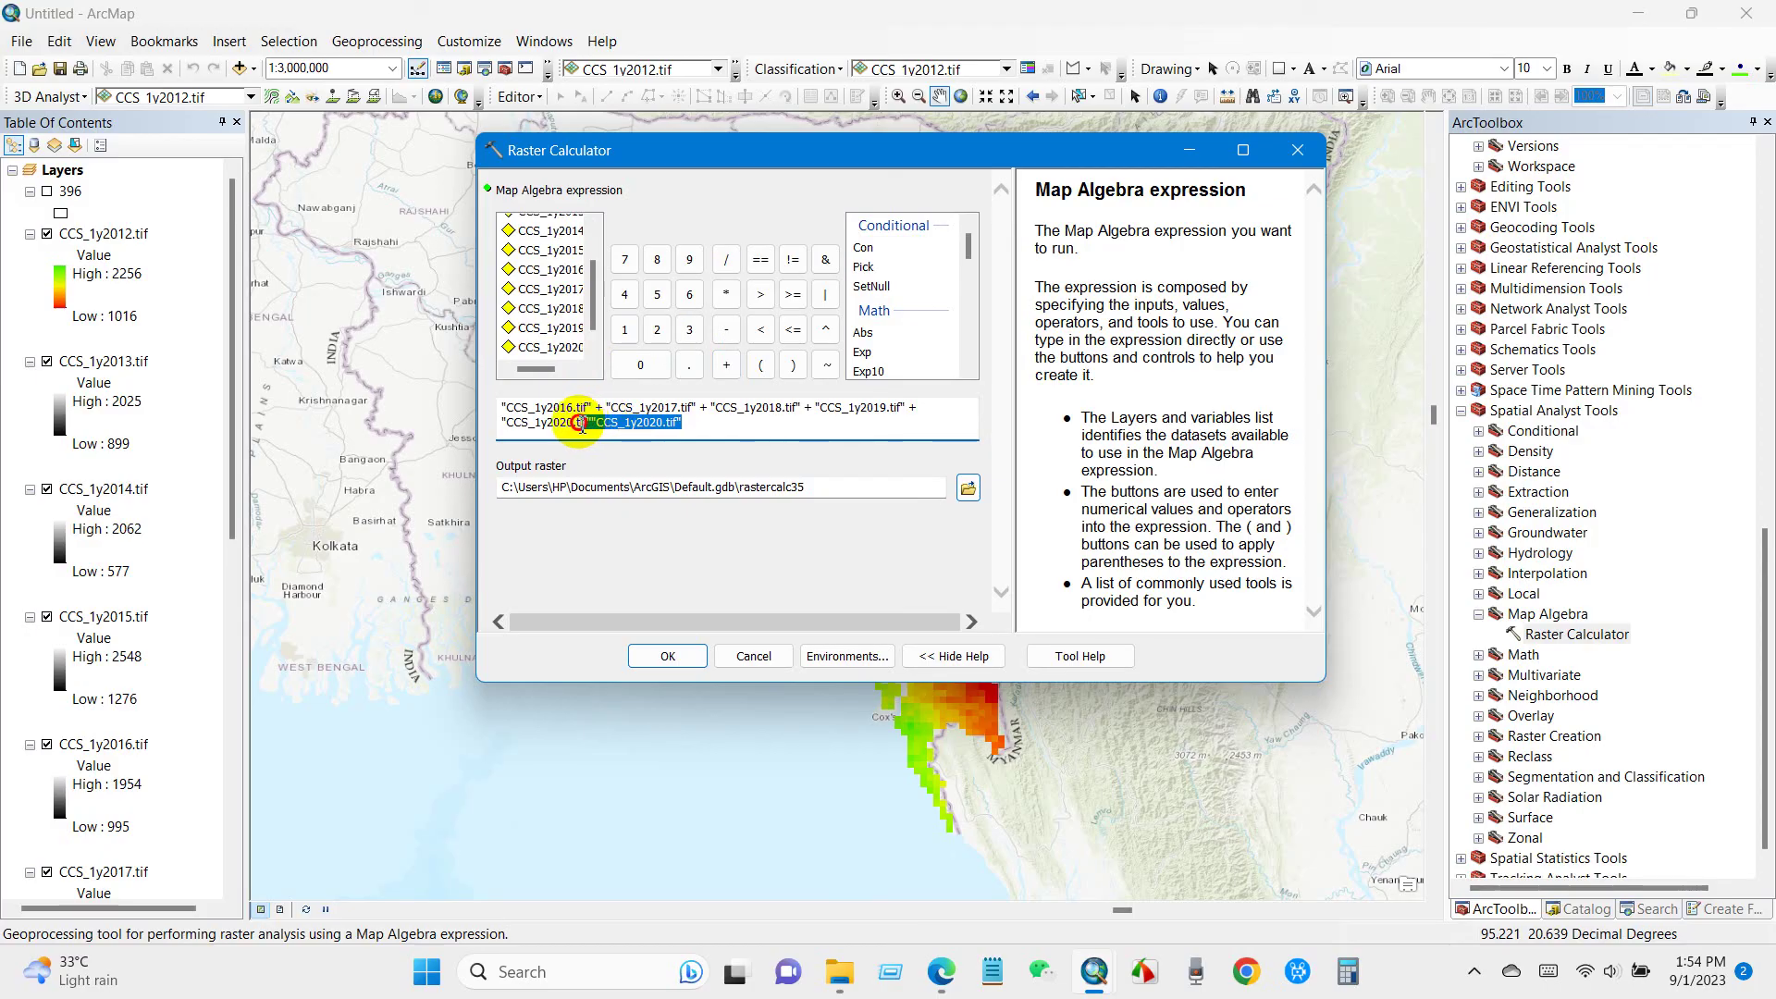
text(+)
scroll(558, 349, down, 1)
double_click(551, 346)
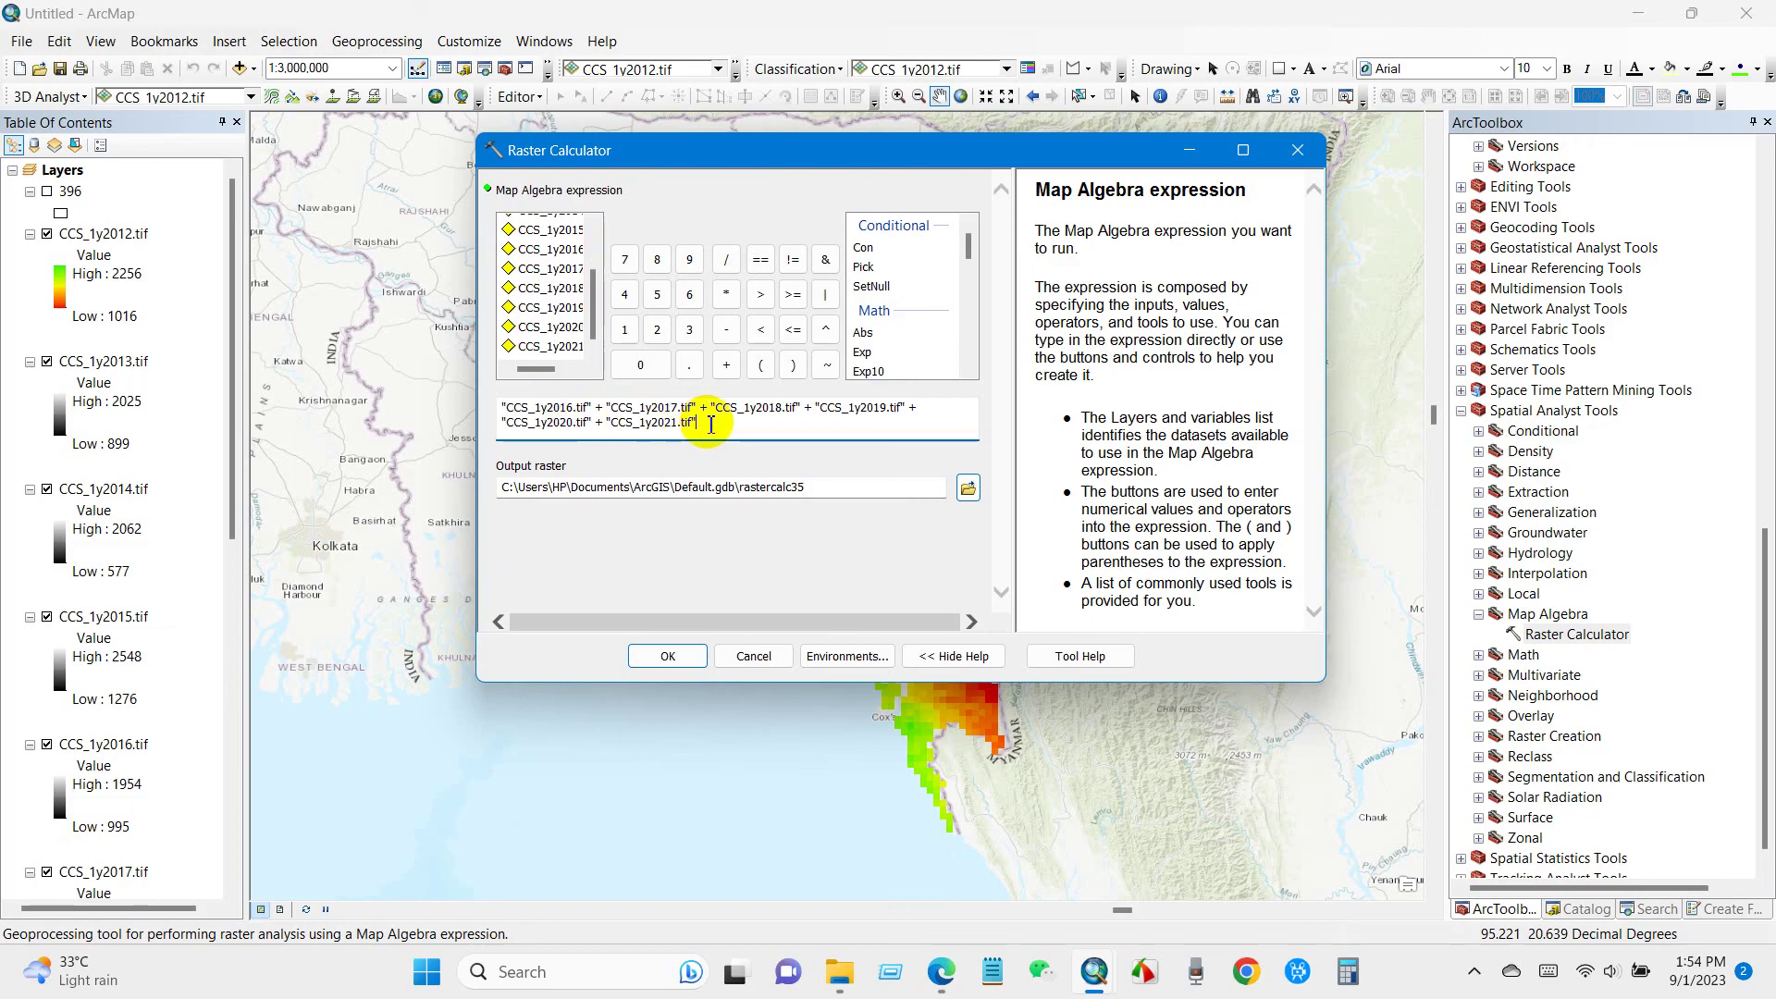
click(793, 365)
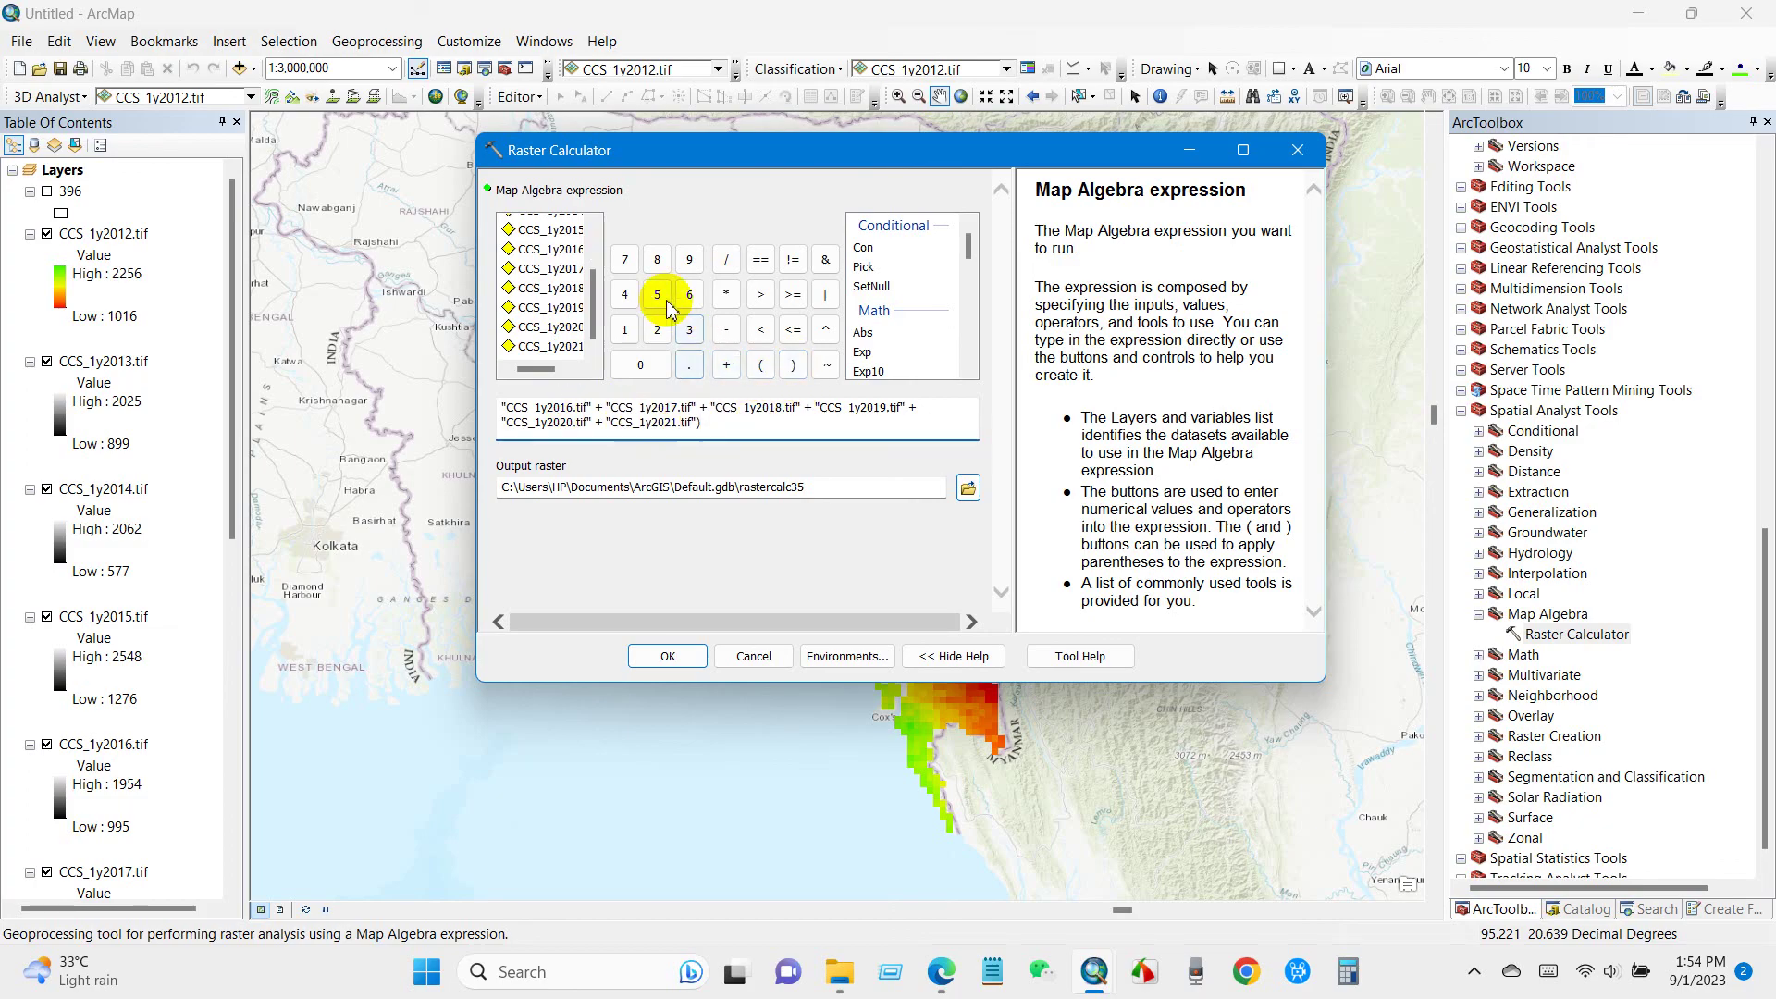
Step: Divide the summed rasters by 10 and run the calculation to create the average raster
click(726, 259)
click(624, 330)
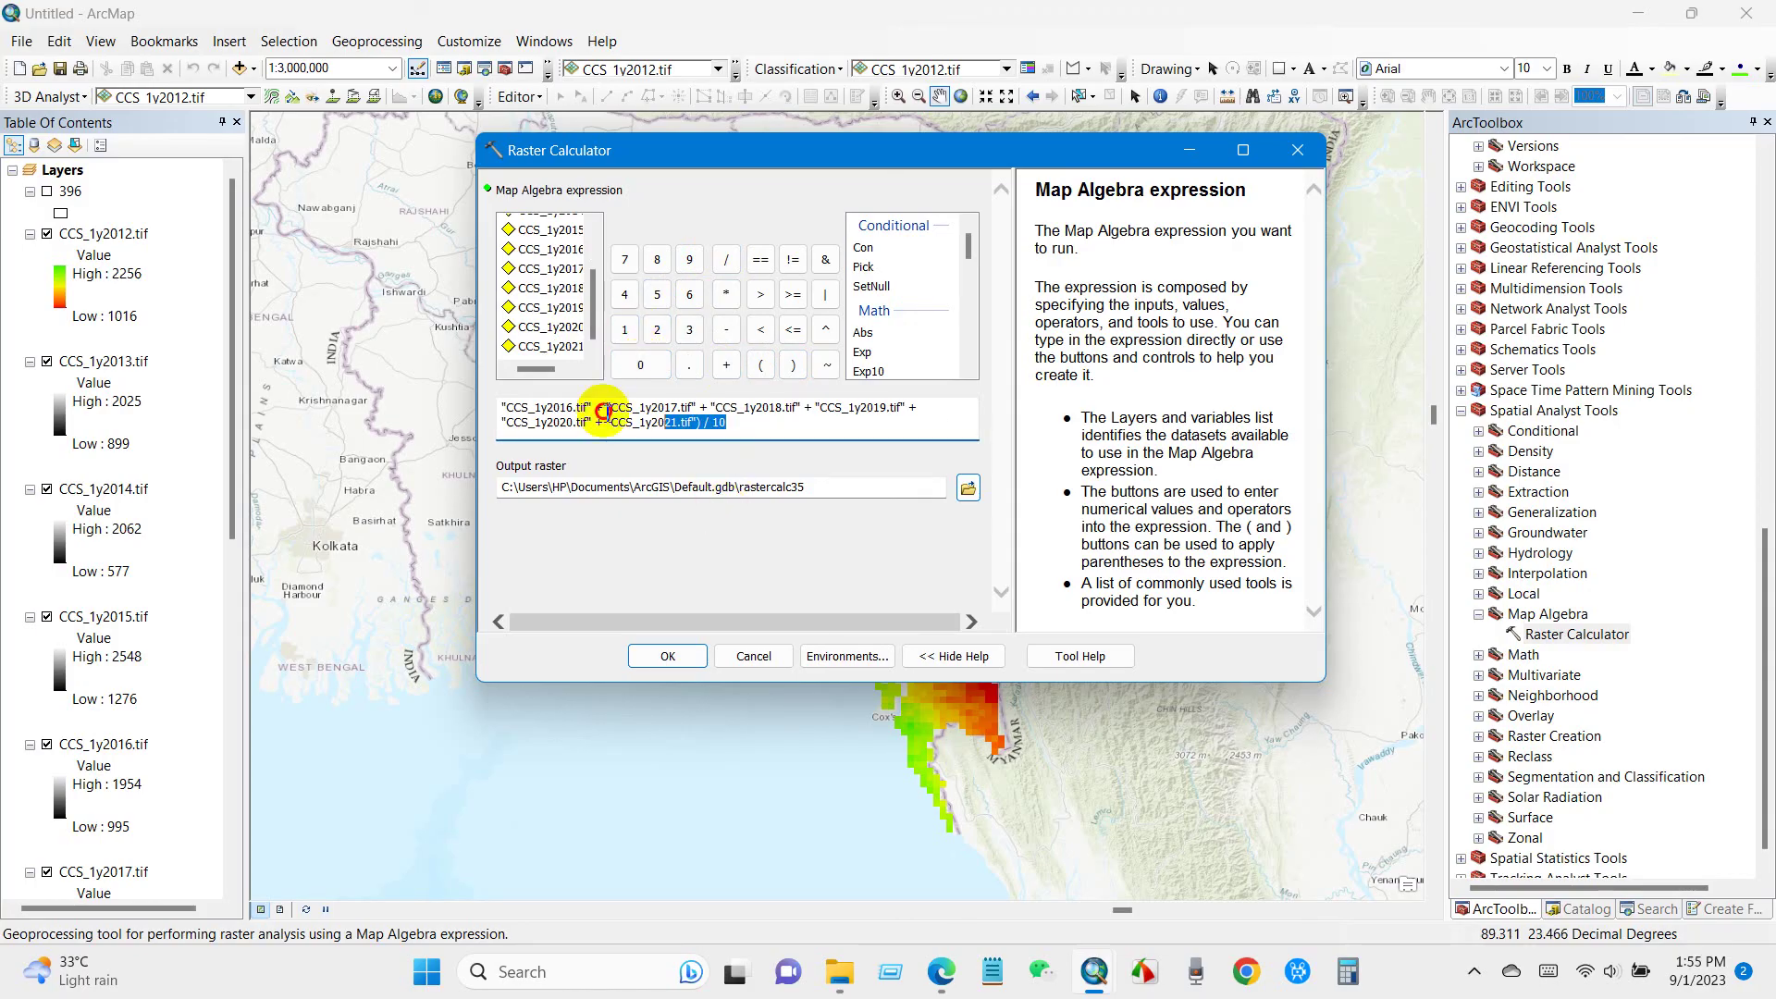
drag(595, 407, 468, 385)
click(710, 422)
click(751, 439)
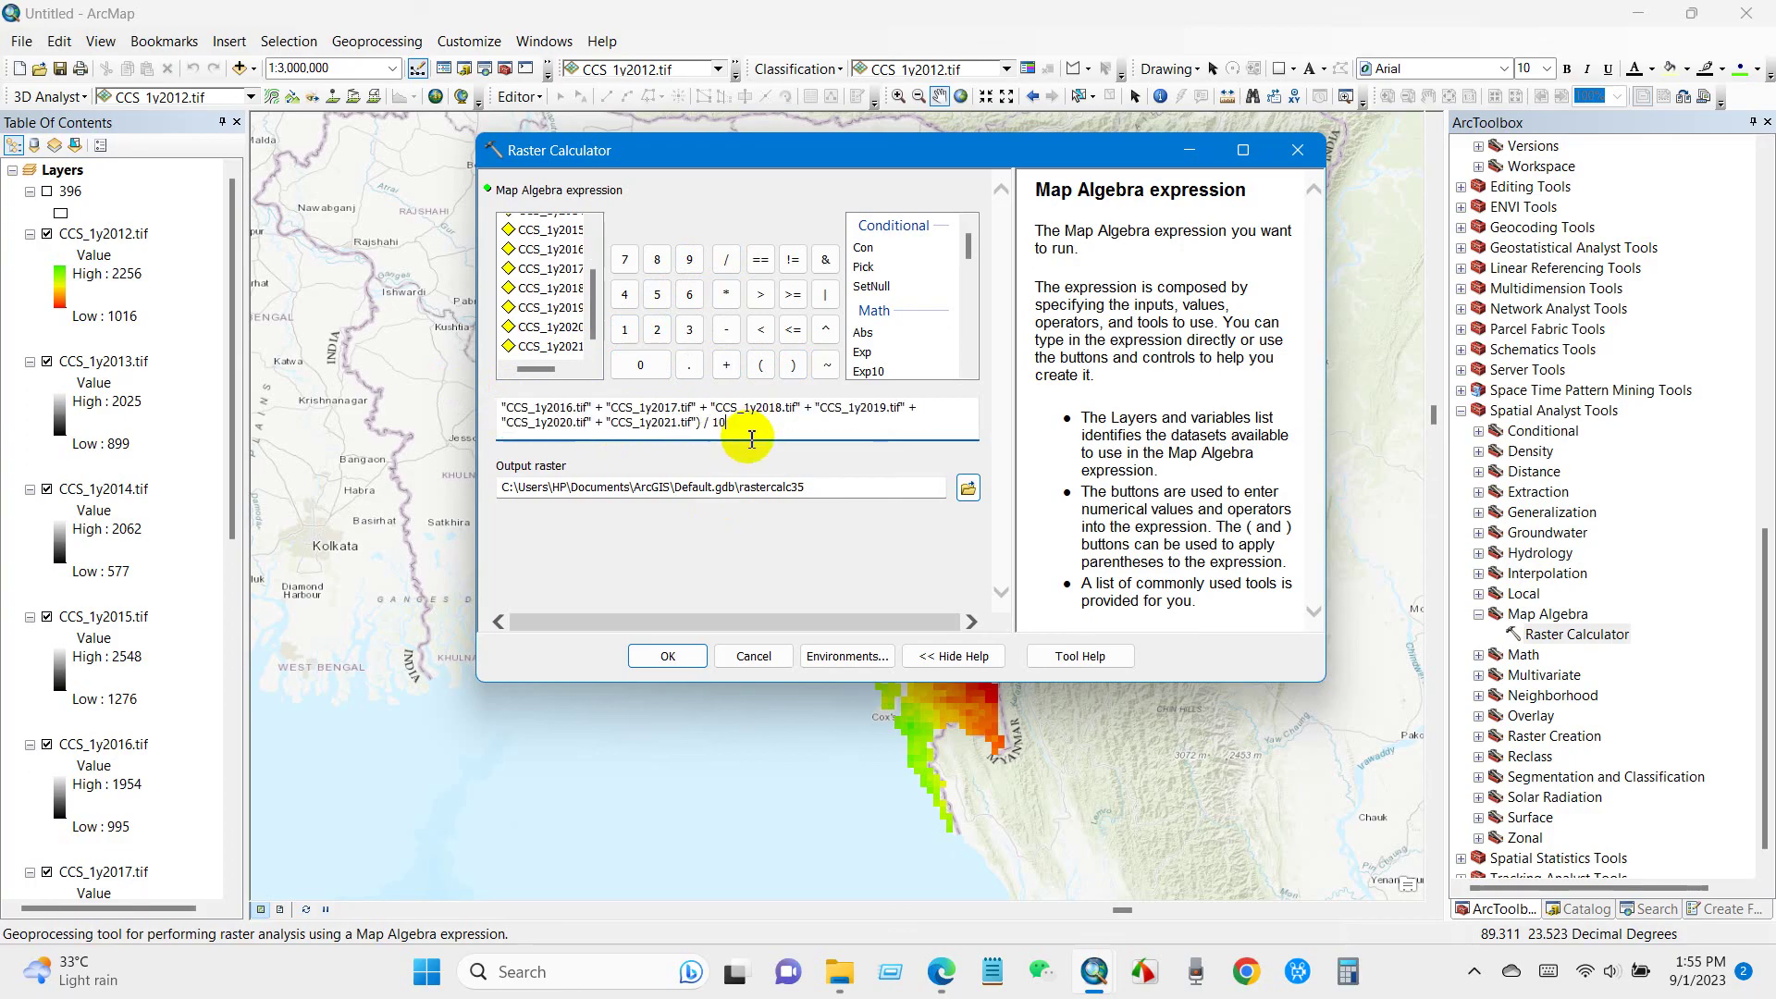
click(667, 655)
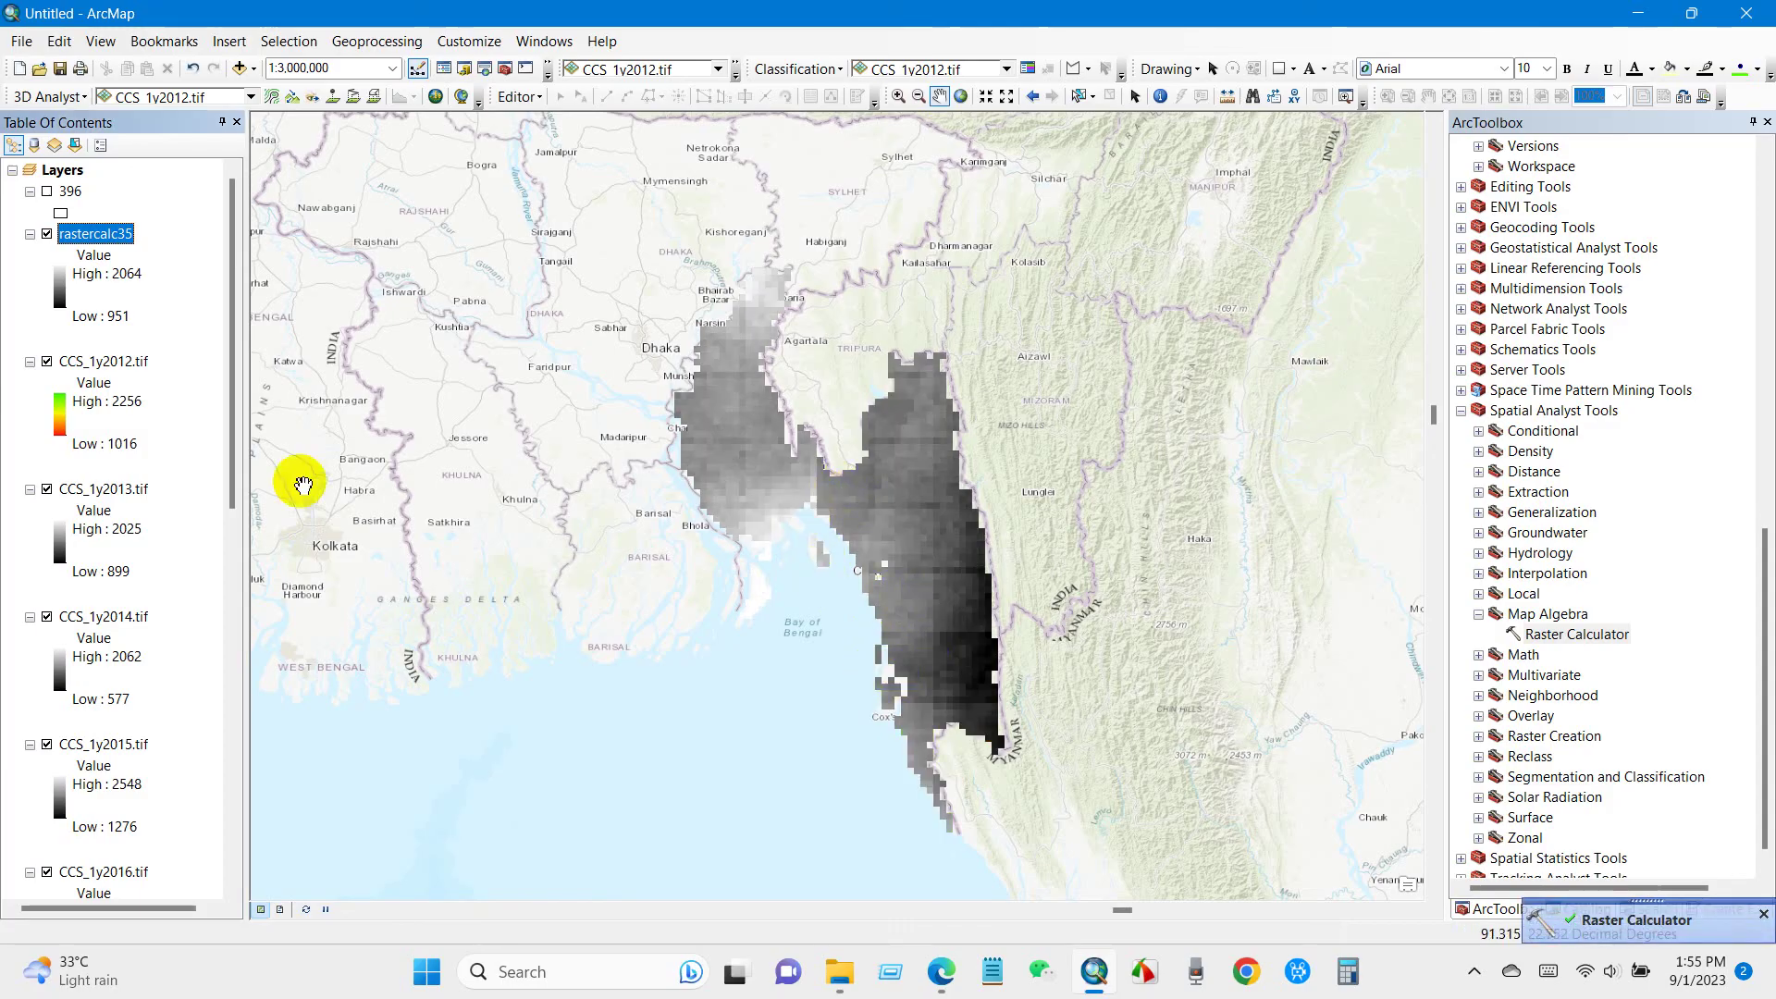
Step: Hide CCS_1y2012 and CCS_1y2013 and collapse the legends of all ten yearly layers
click(46, 363)
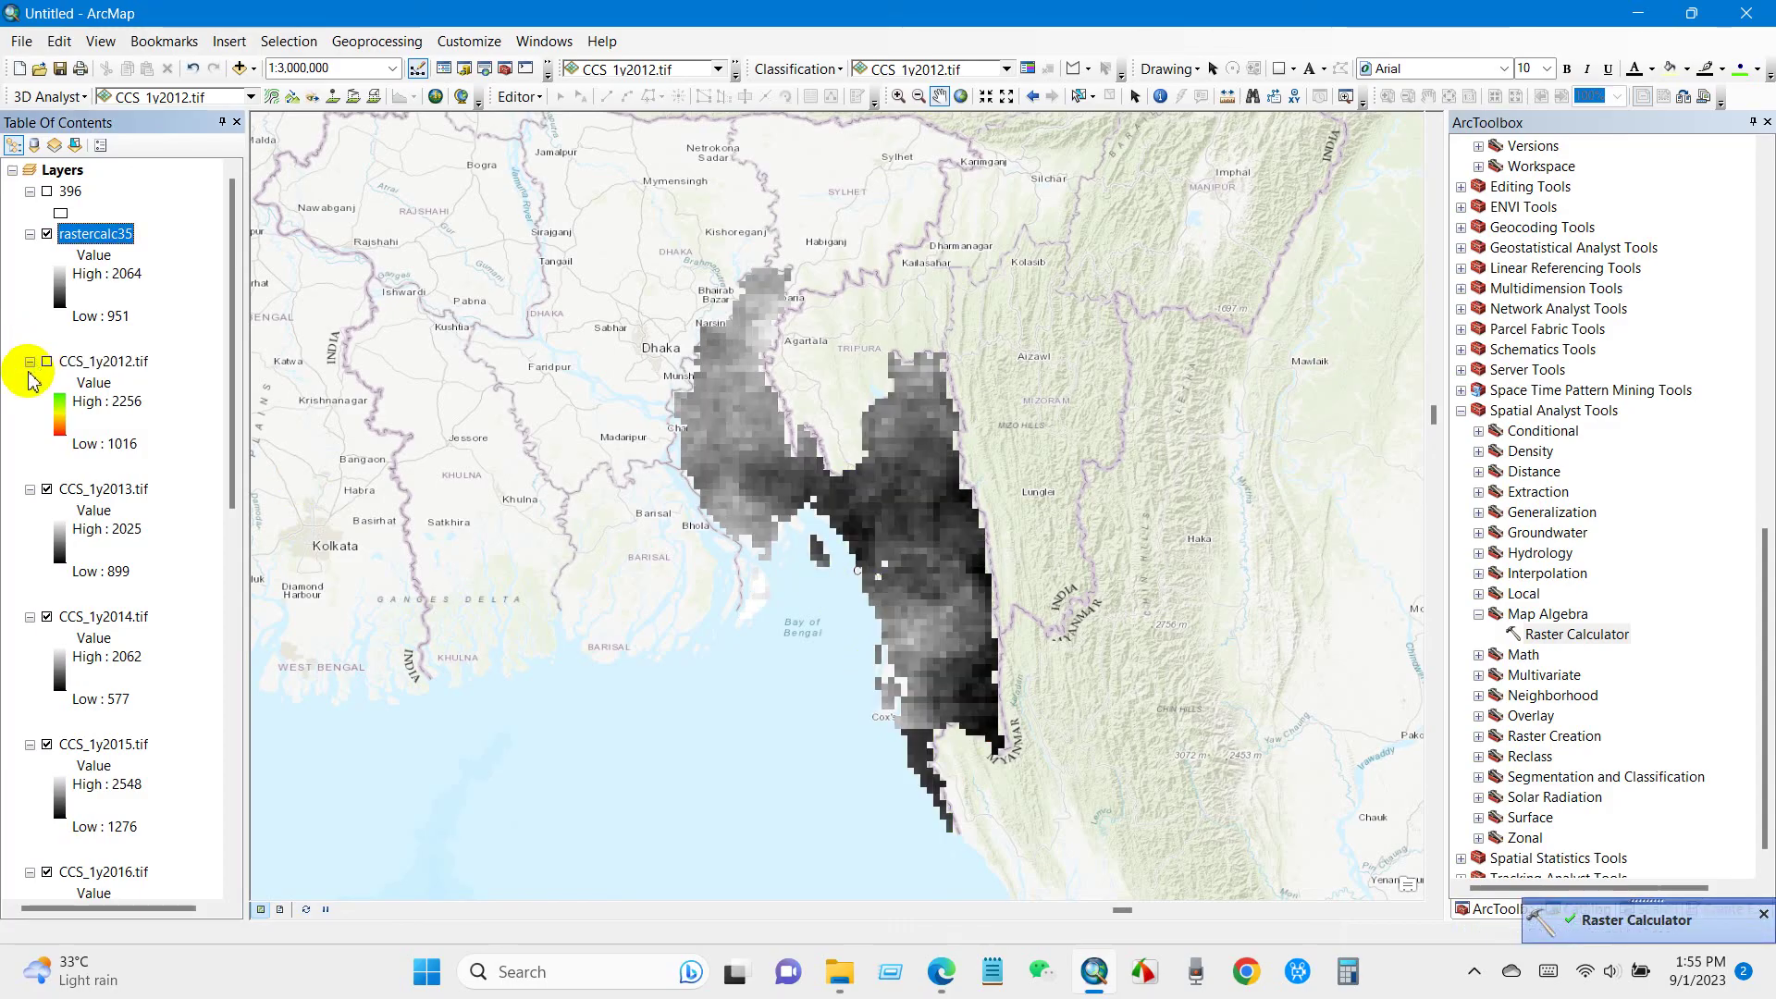
click(30, 362)
click(30, 382)
click(46, 382)
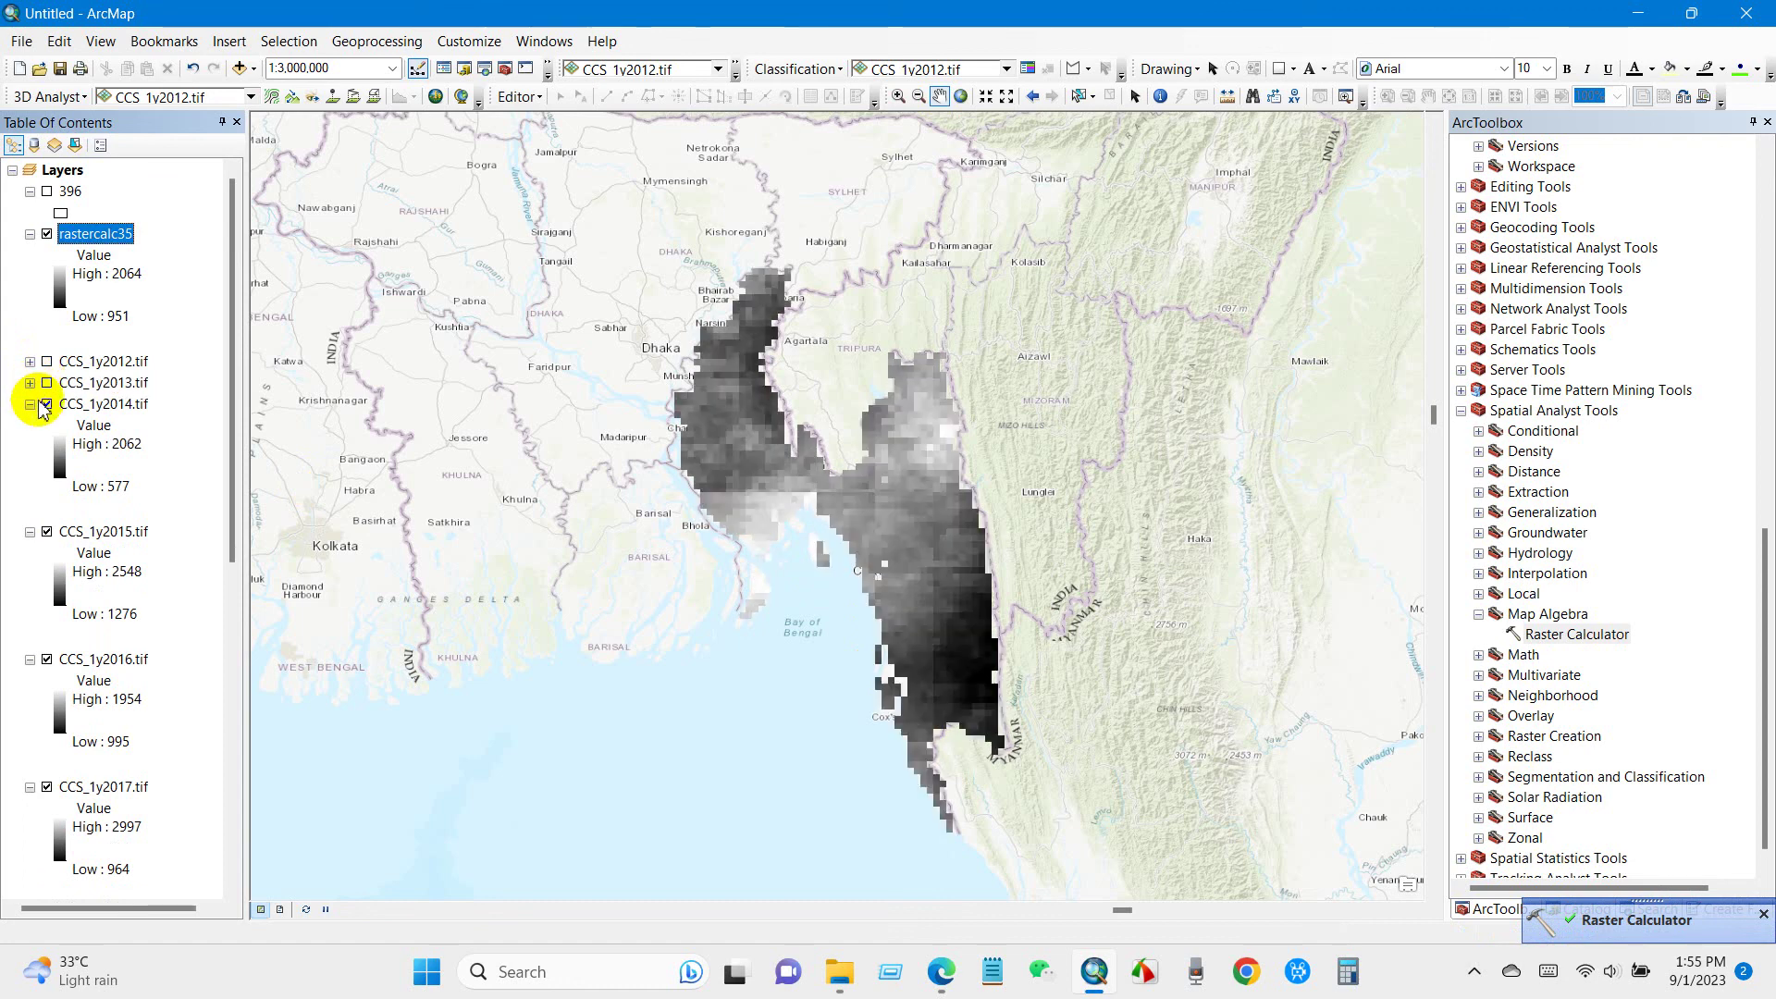
click(30, 403)
click(29, 425)
click(30, 446)
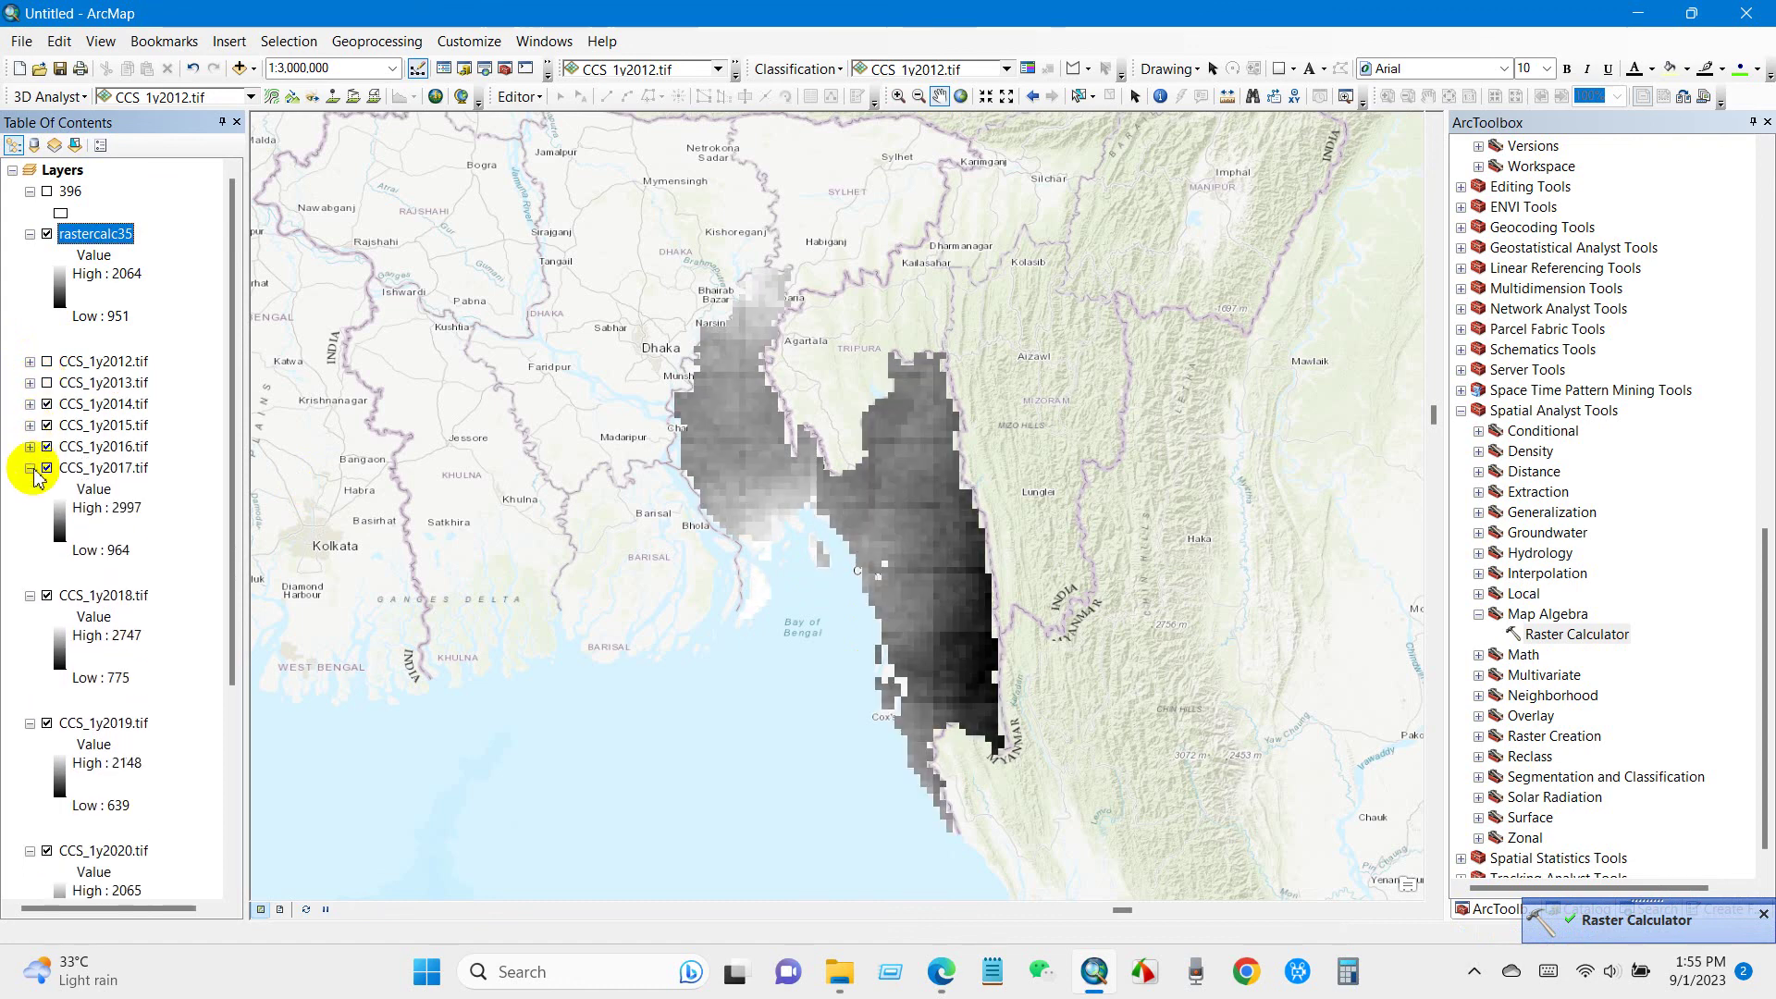
click(29, 467)
click(27, 491)
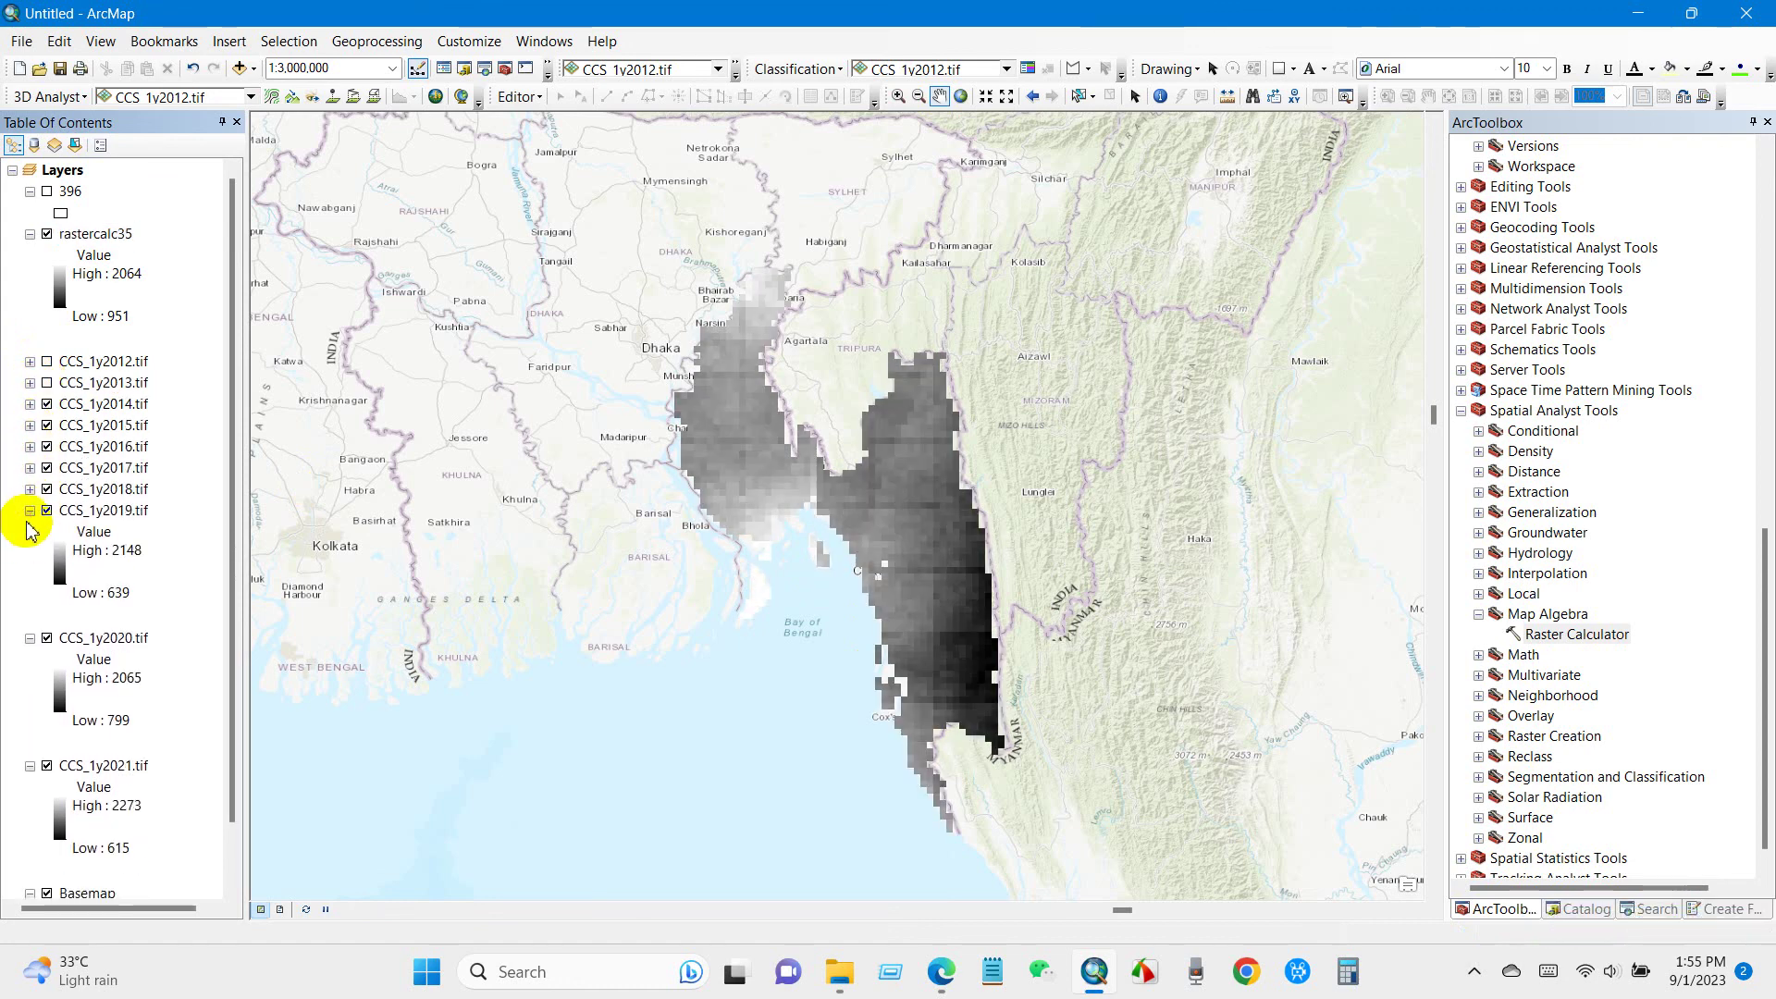
click(30, 510)
click(30, 531)
click(29, 553)
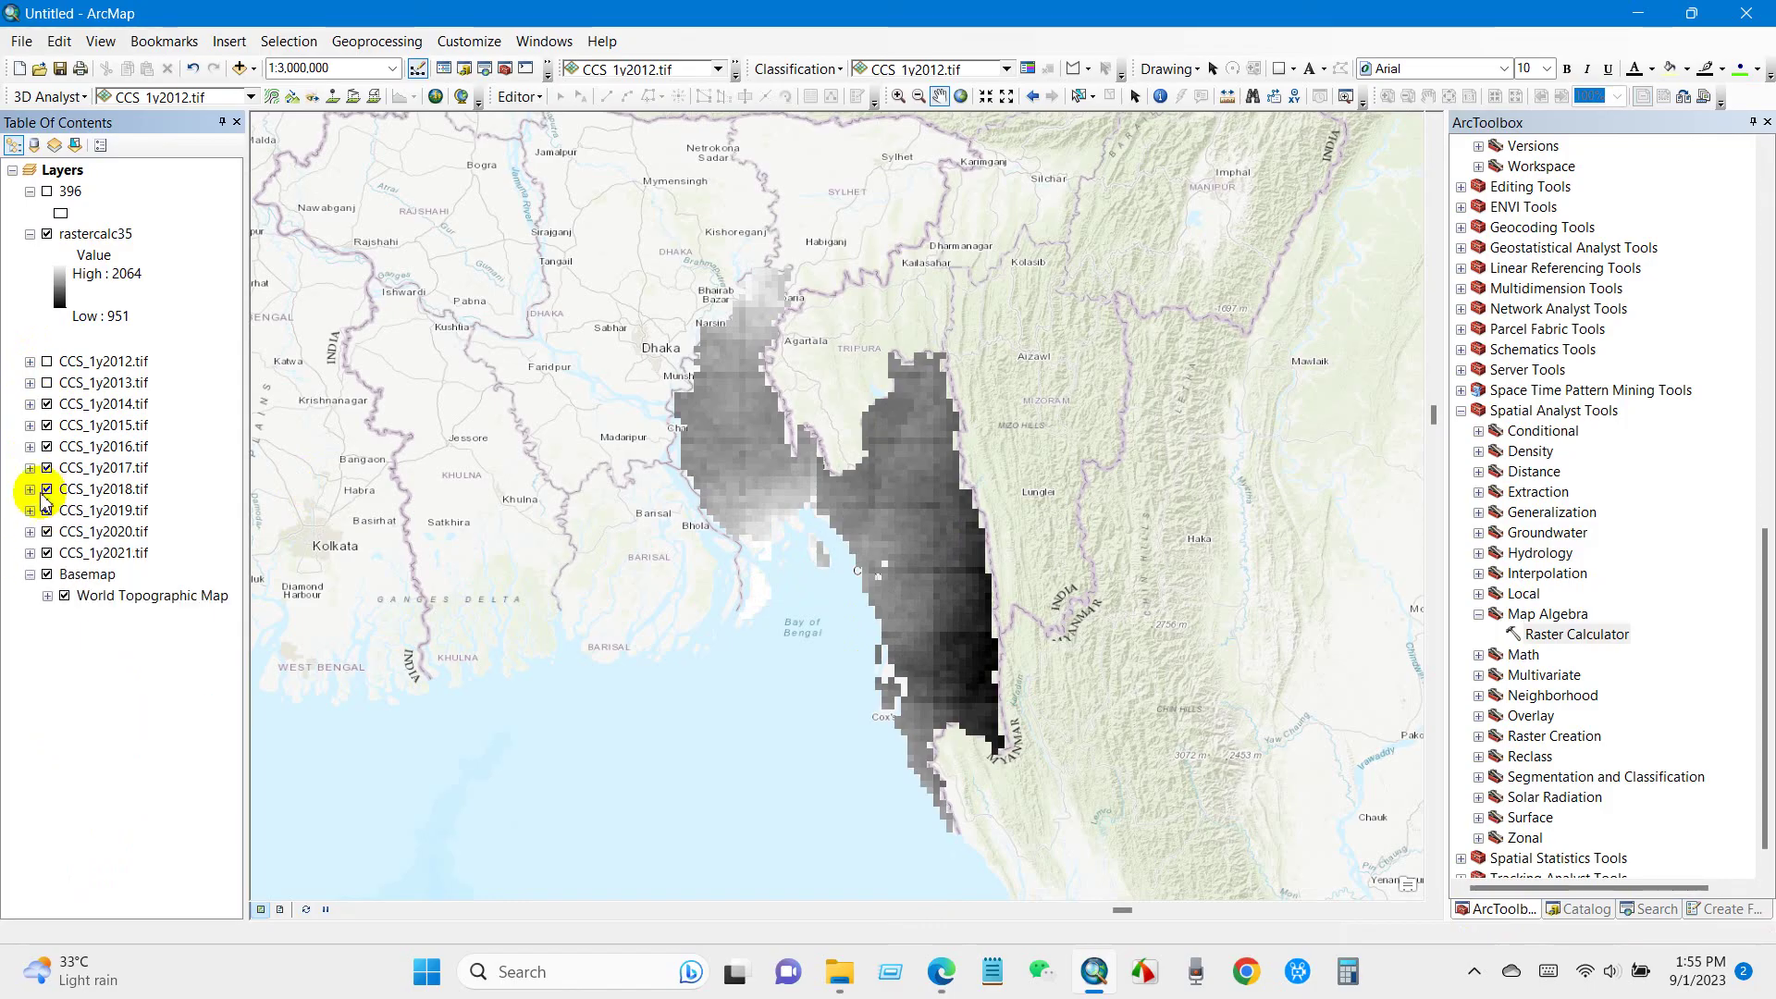
Step: Switch off the CCS_1y2015 through CCS_1y2021 rainfall layers
click(46, 424)
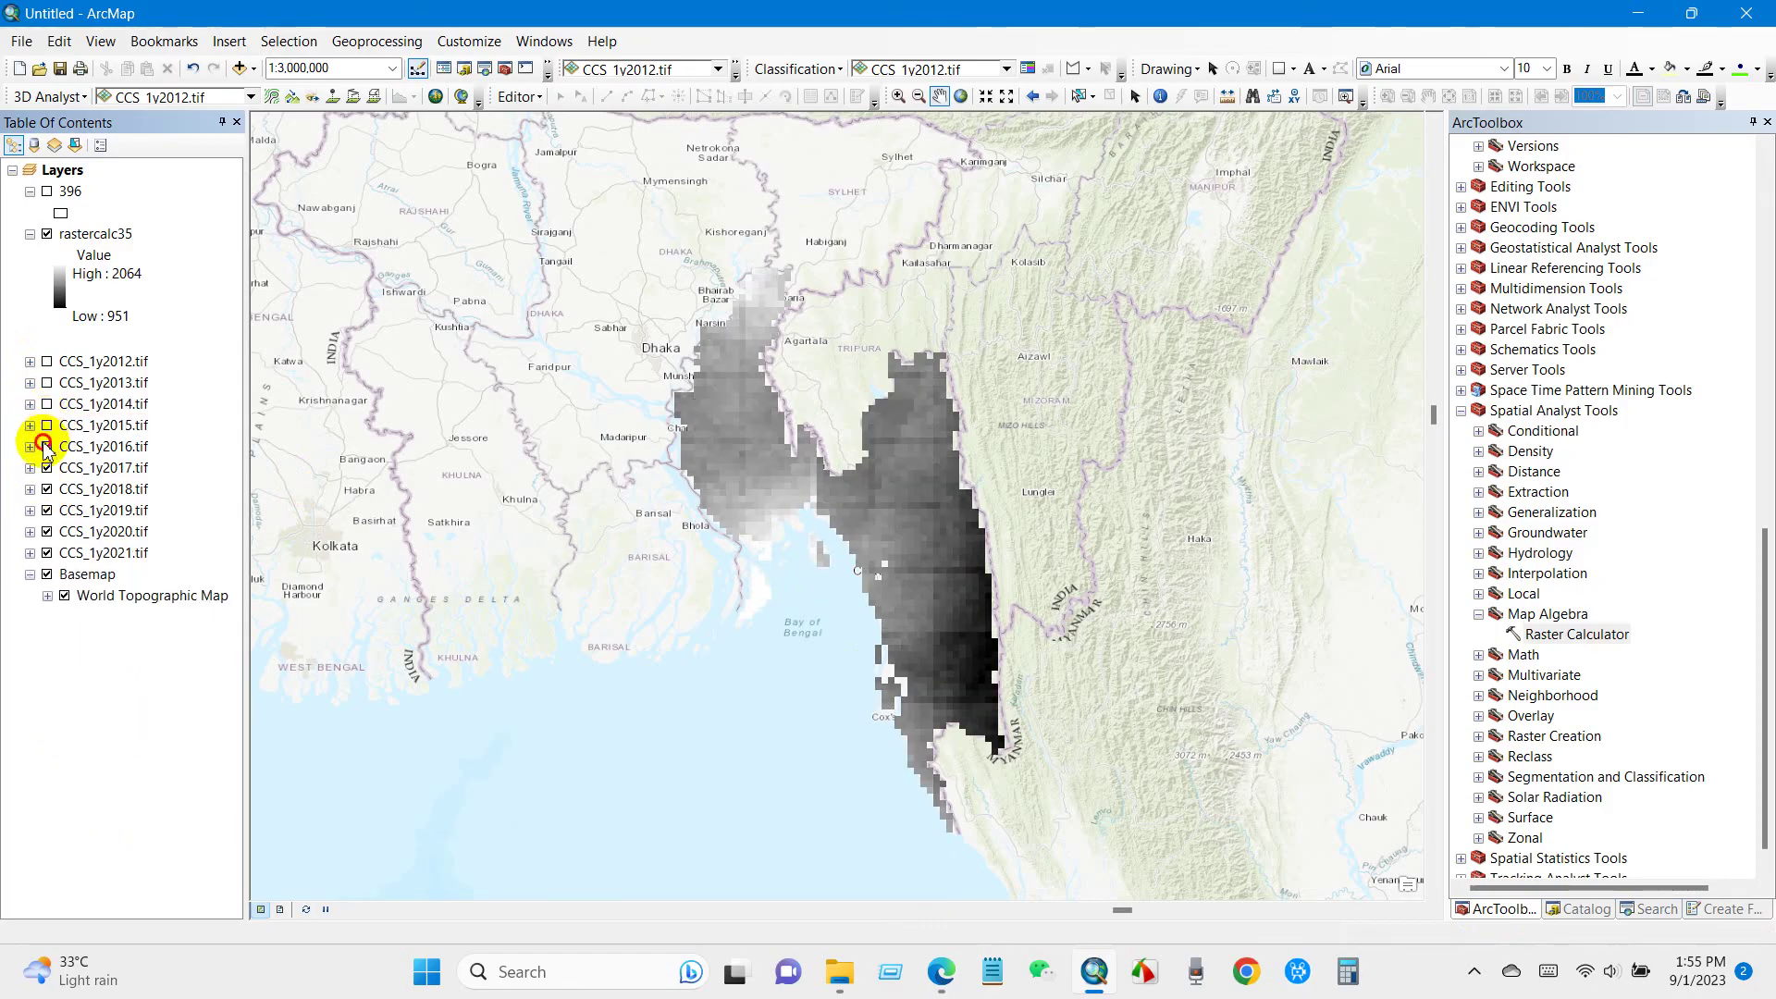
click(46, 445)
click(46, 467)
click(46, 489)
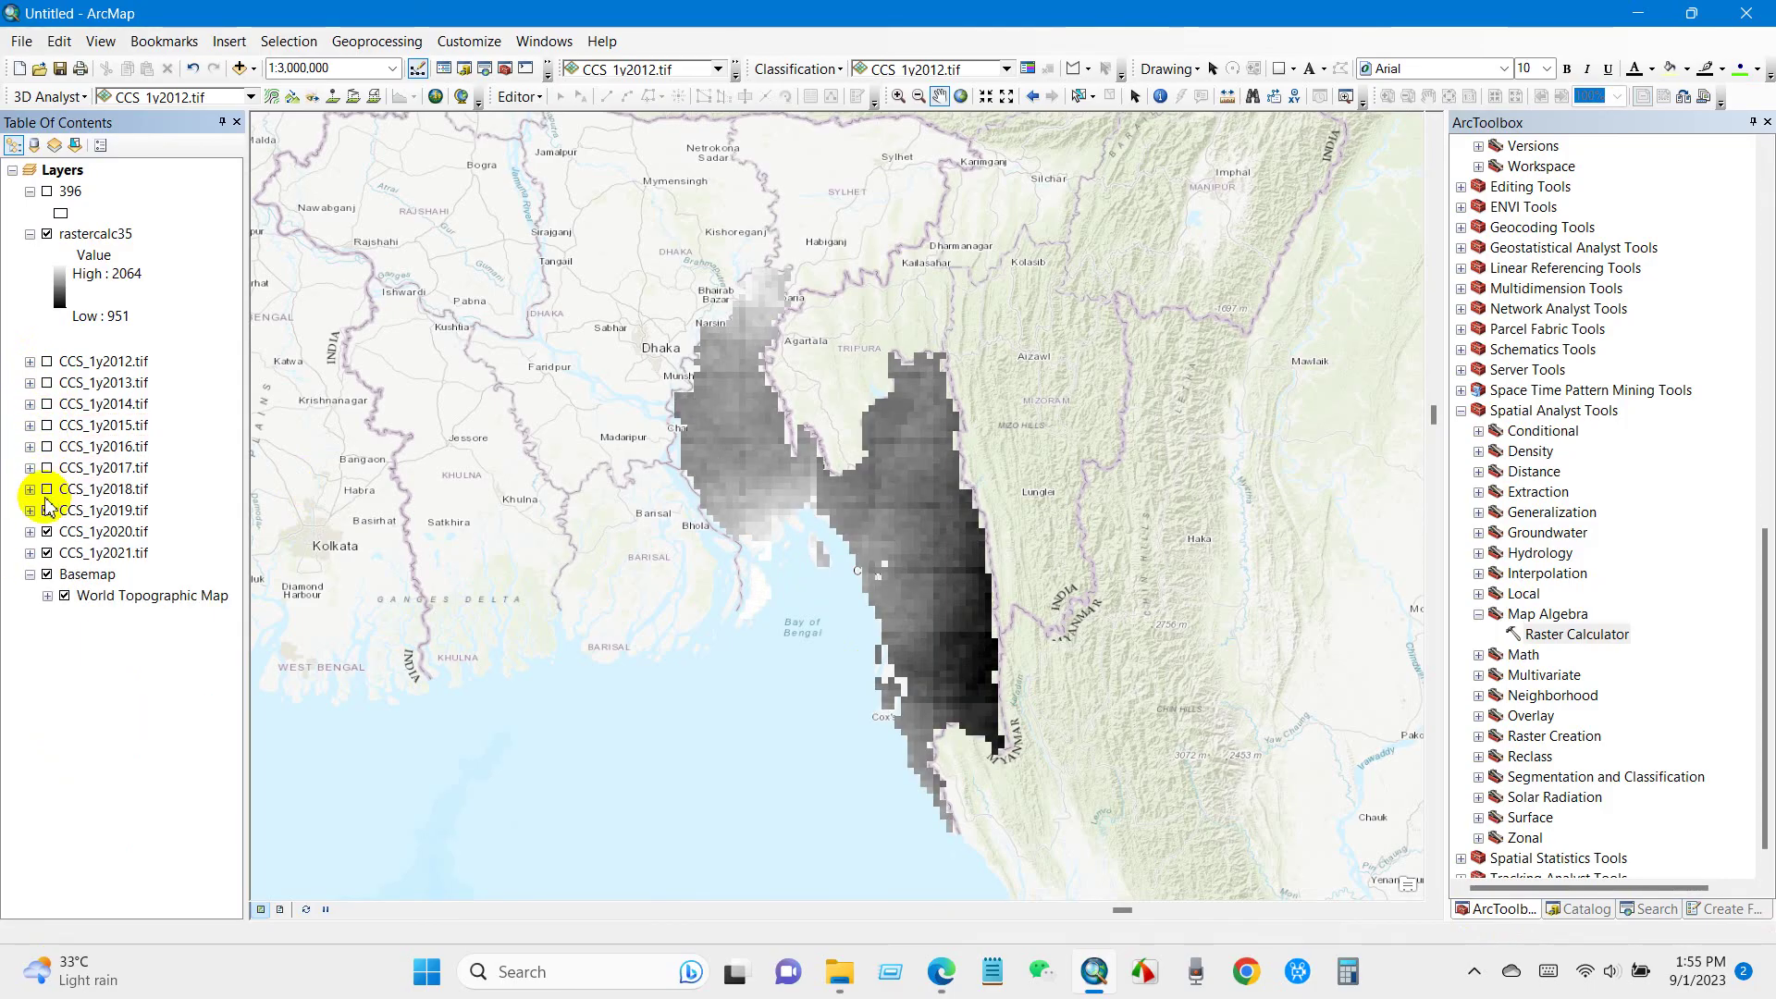
click(46, 510)
click(46, 531)
click(46, 553)
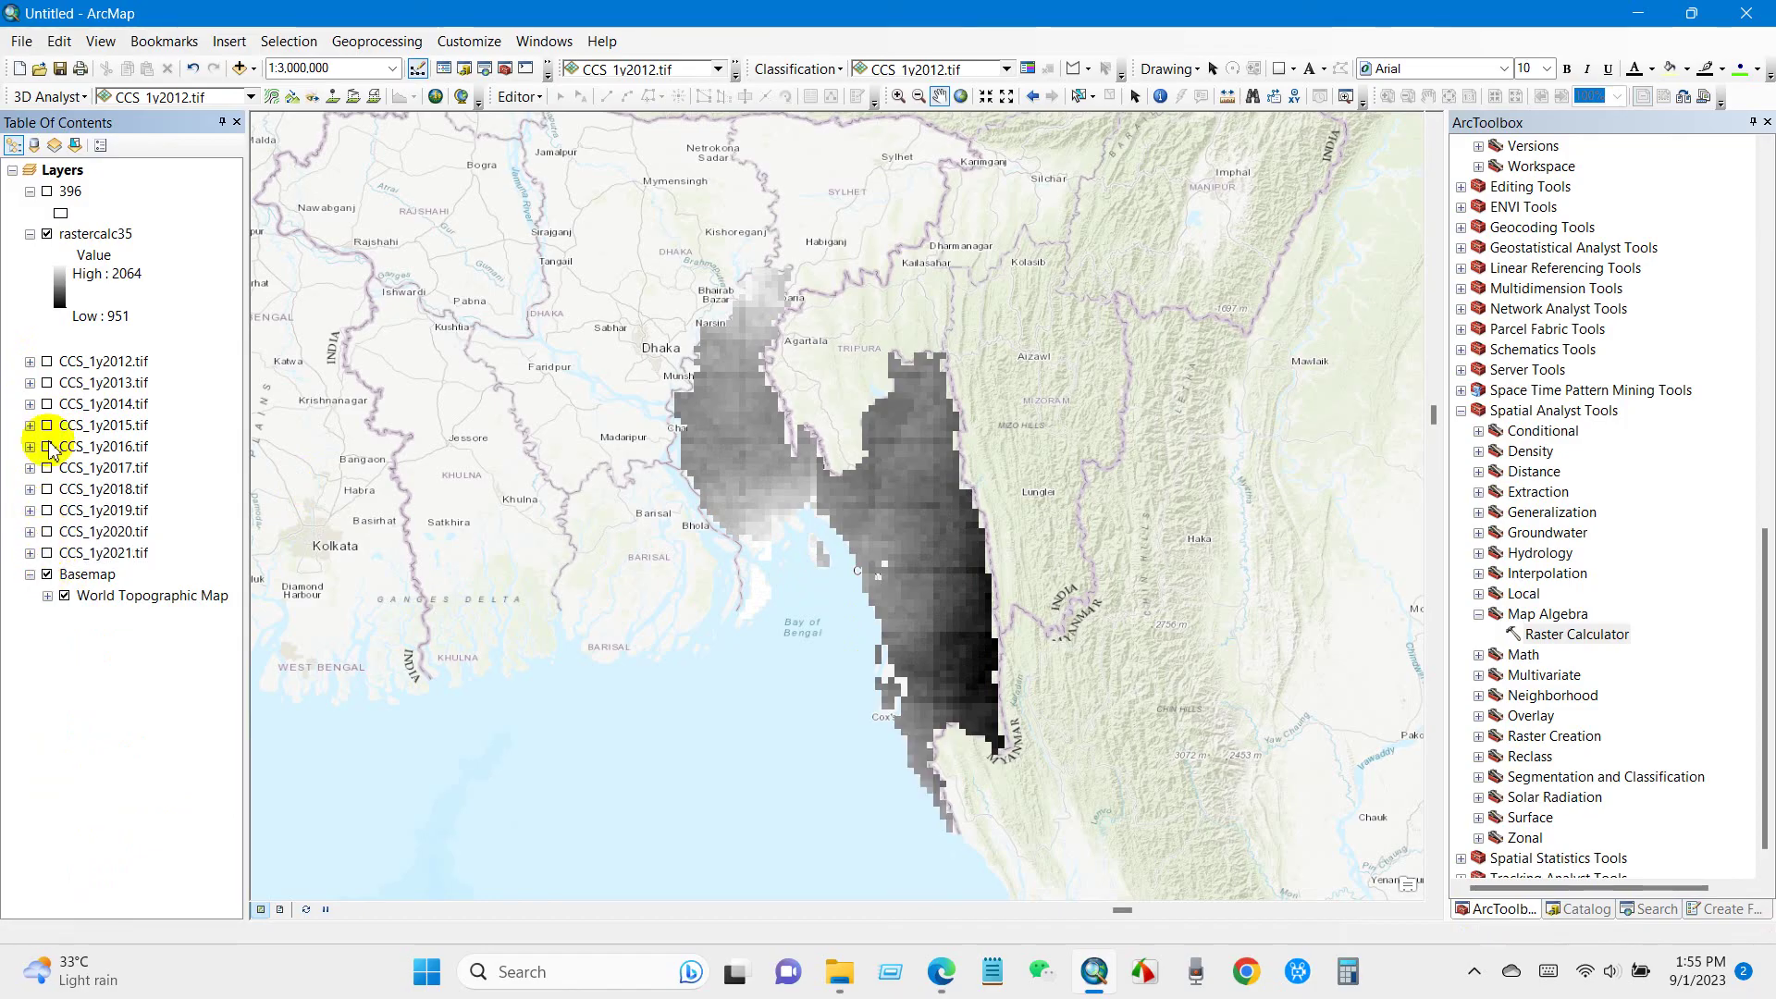
Step: Apply the red-yellow-green colour ramp to the rastercalc35 average raster
click(67, 289)
click(63, 291)
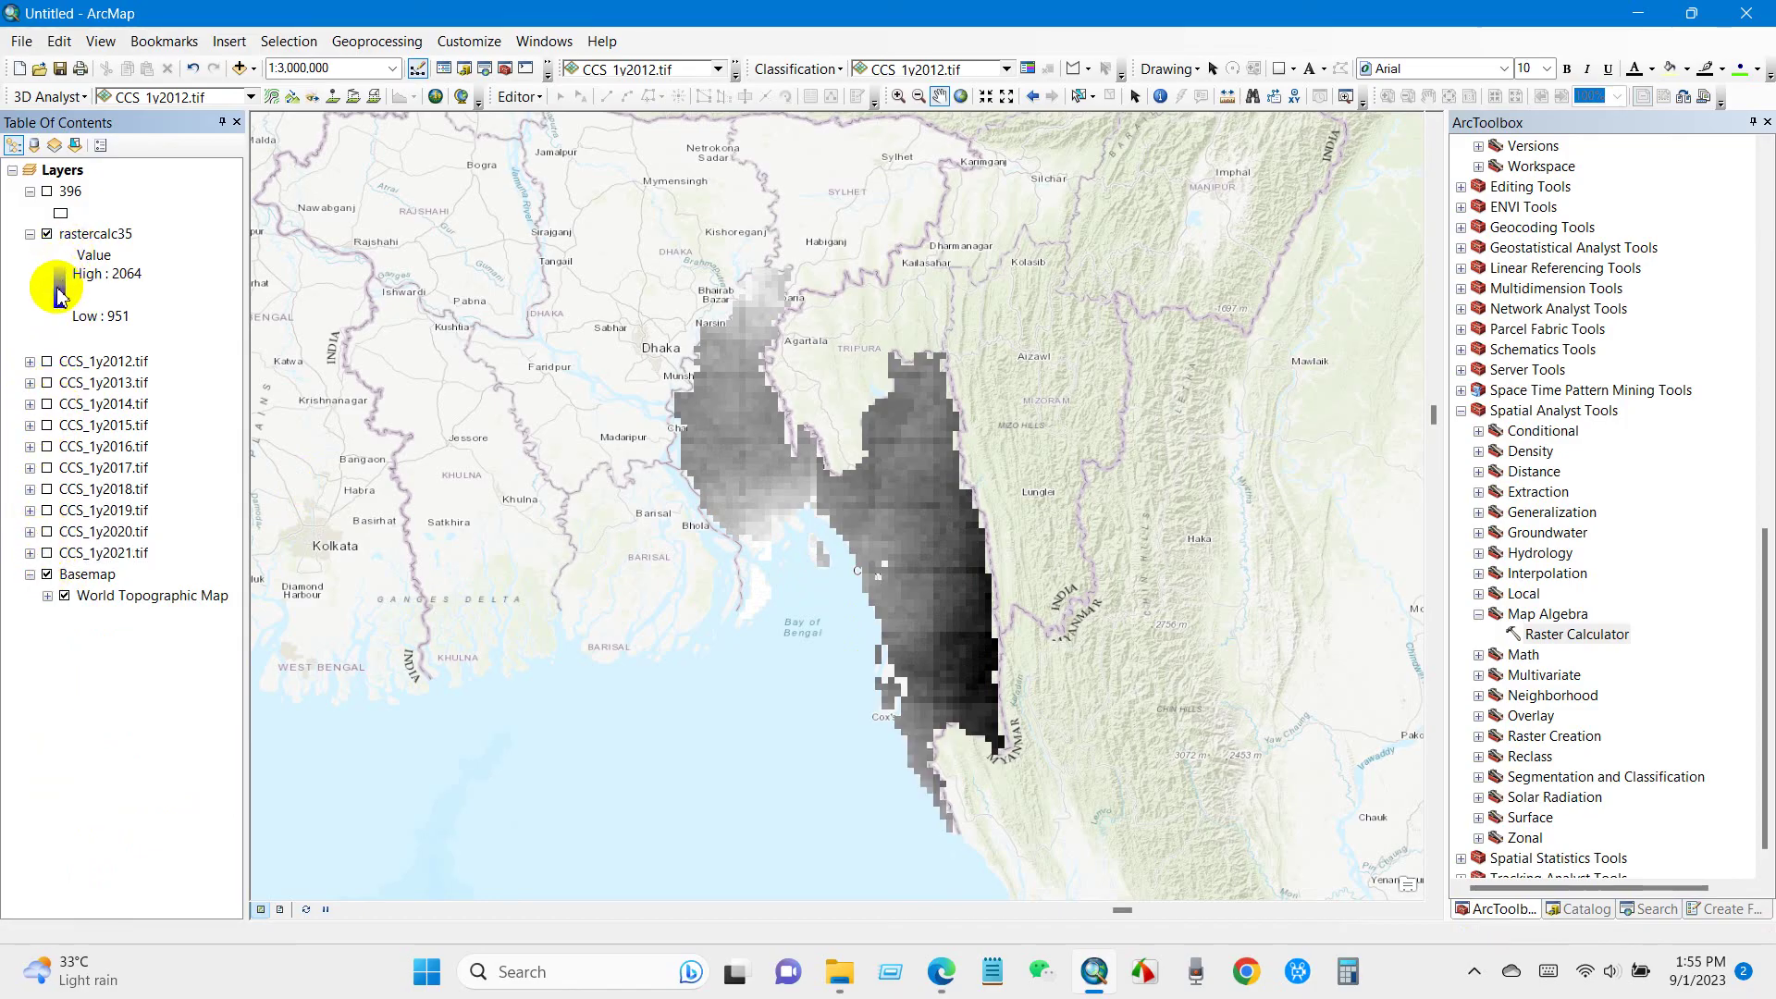
click(61, 294)
click(270, 362)
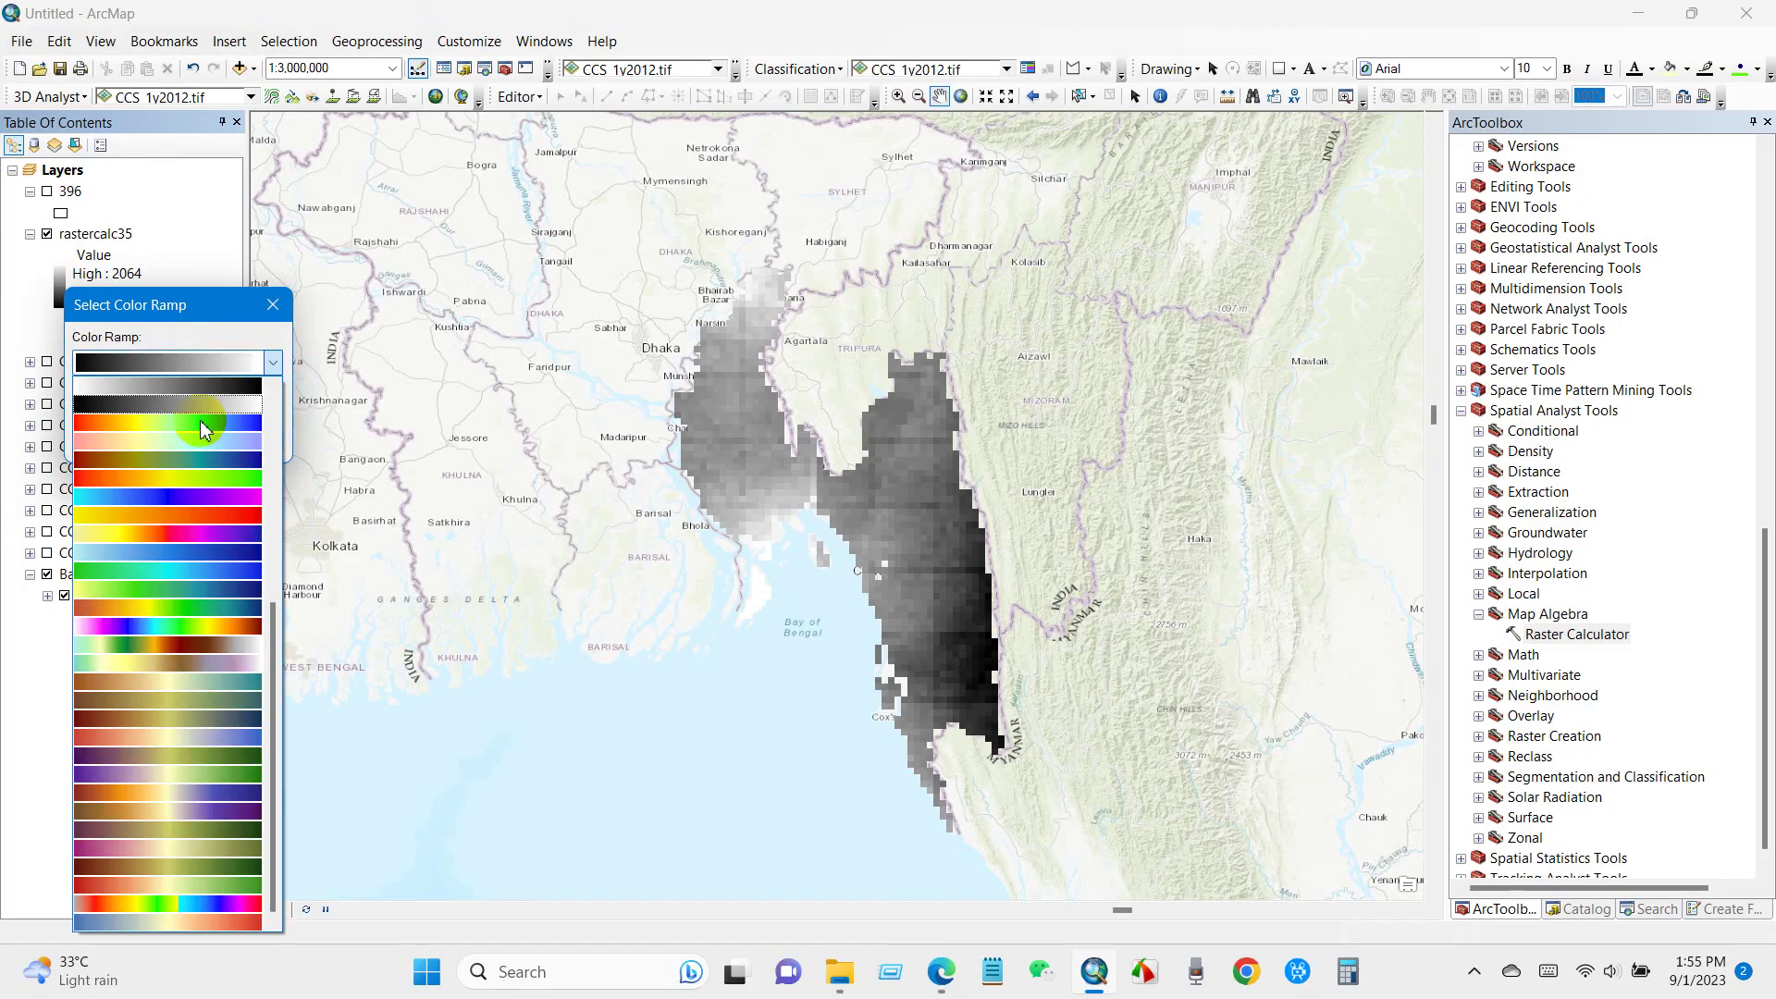
click(152, 477)
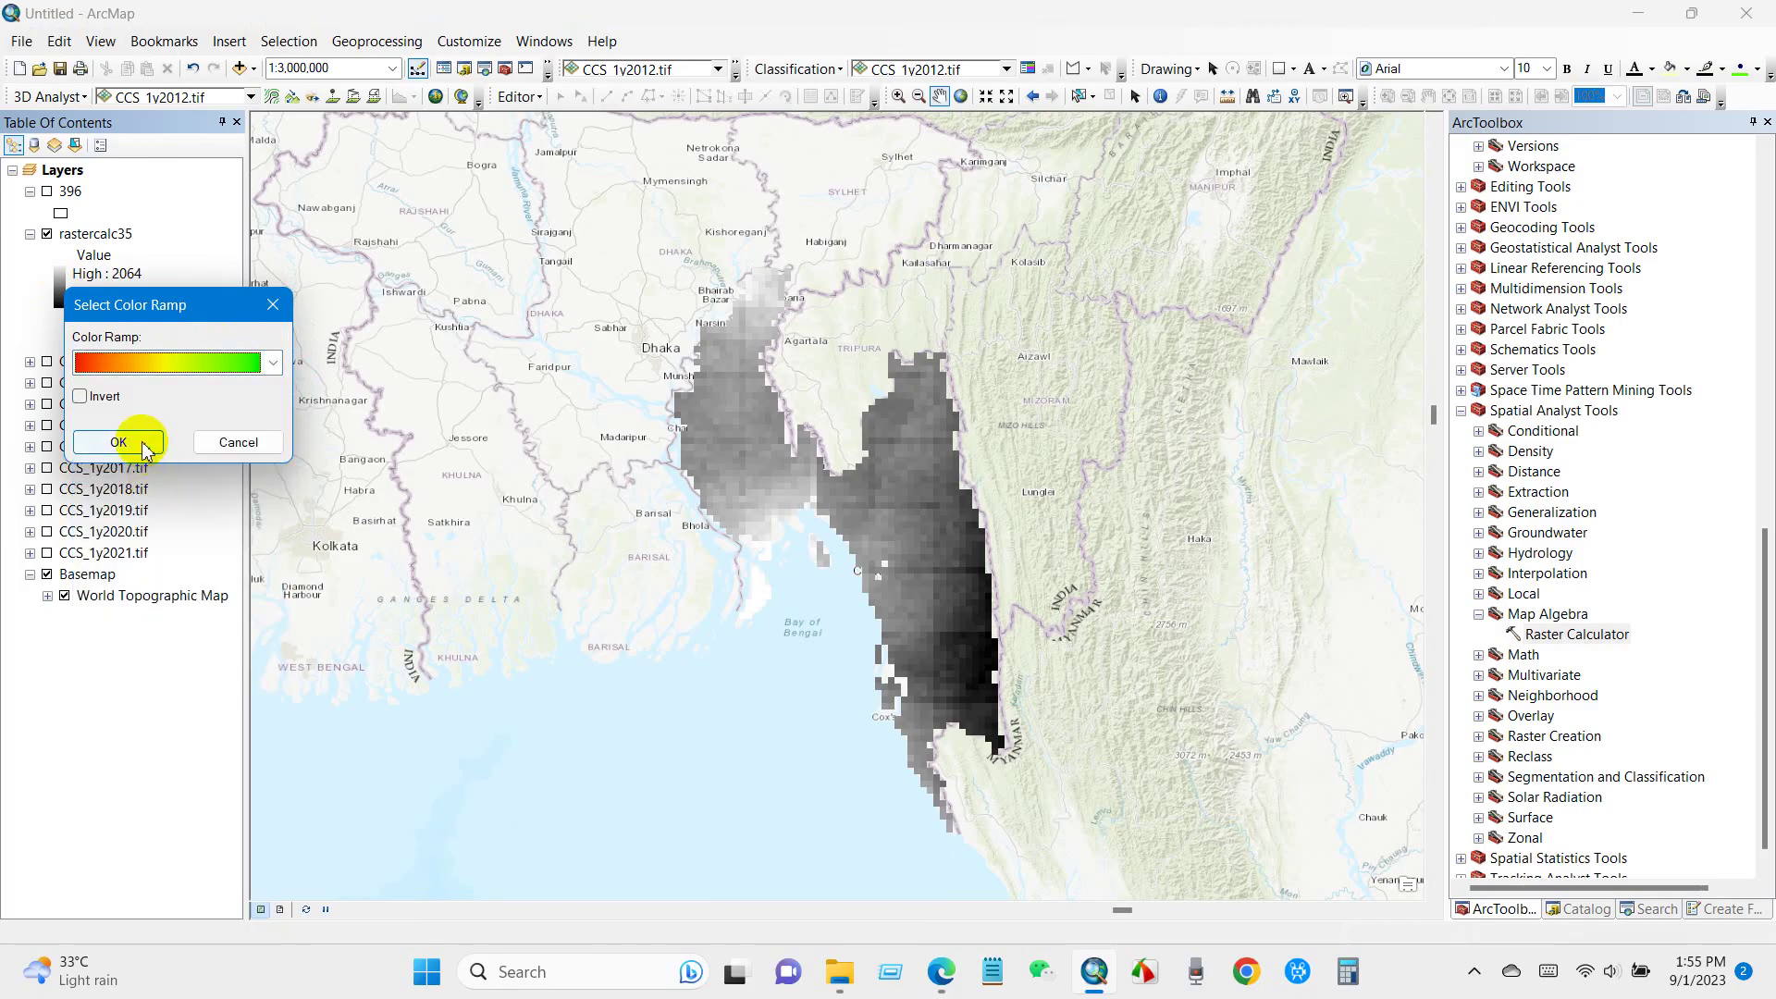
click(119, 442)
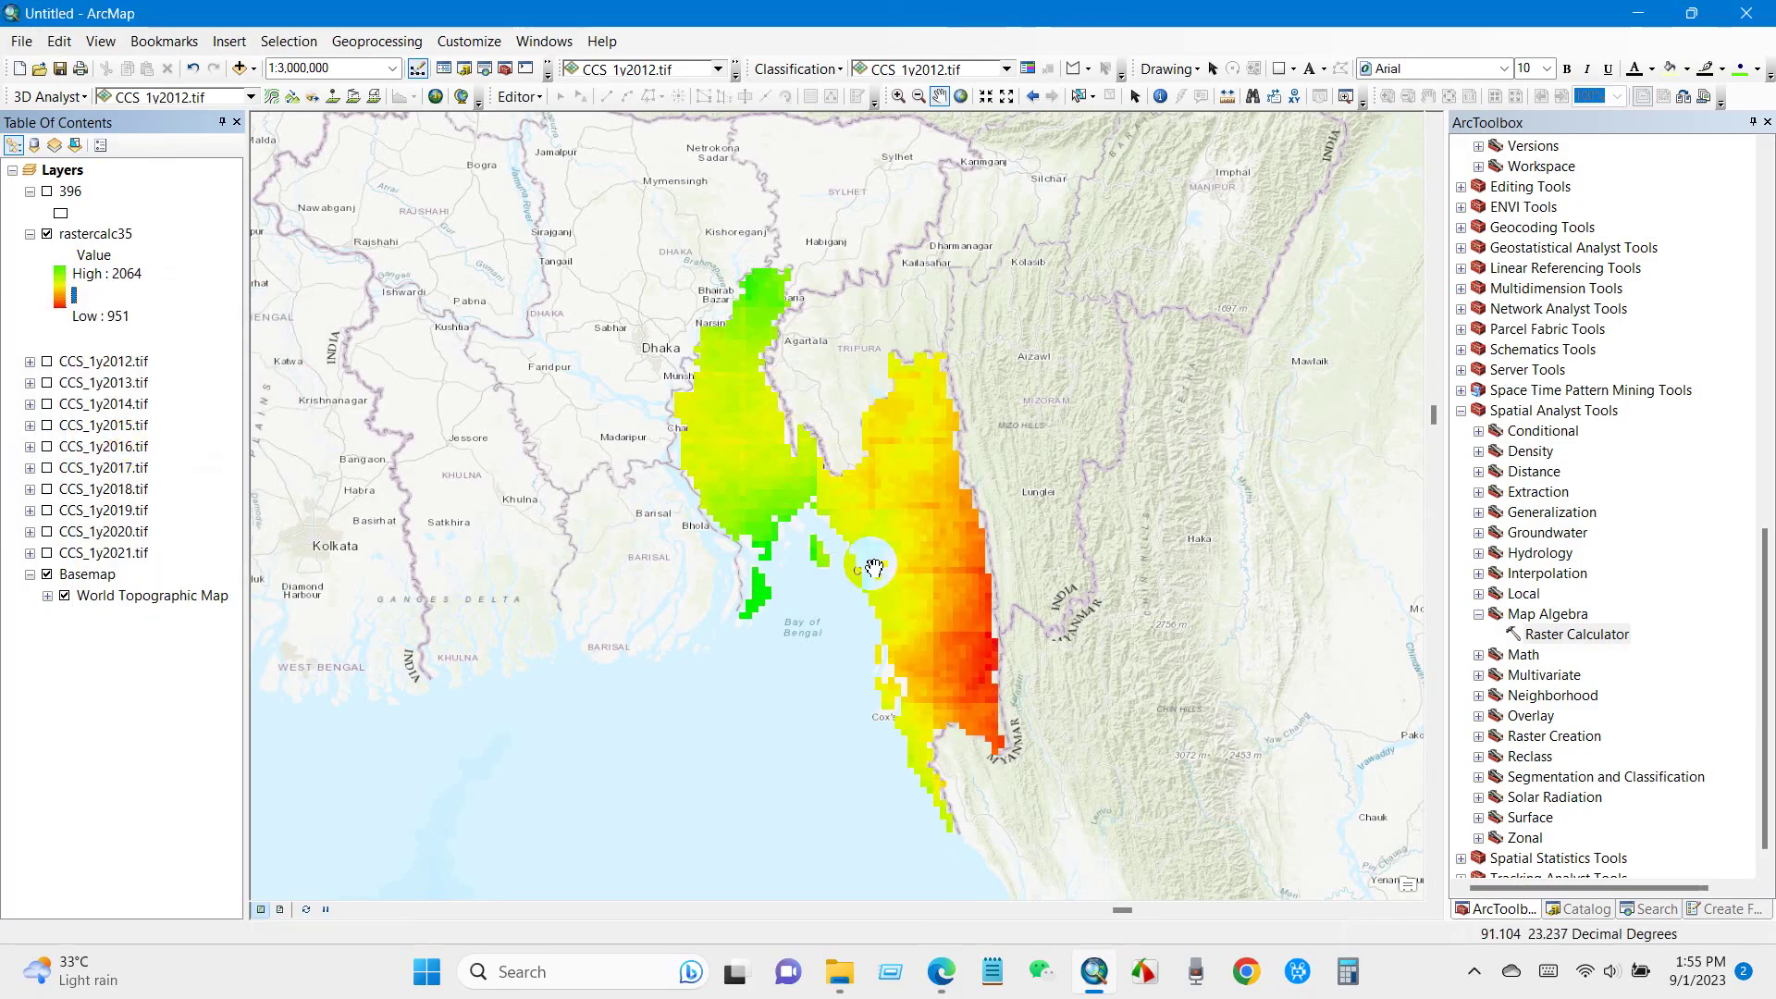
Step: Rename the rastercalc35 layer to 'Average Rainfall (mm)' in the Table of Contents
click(99, 236)
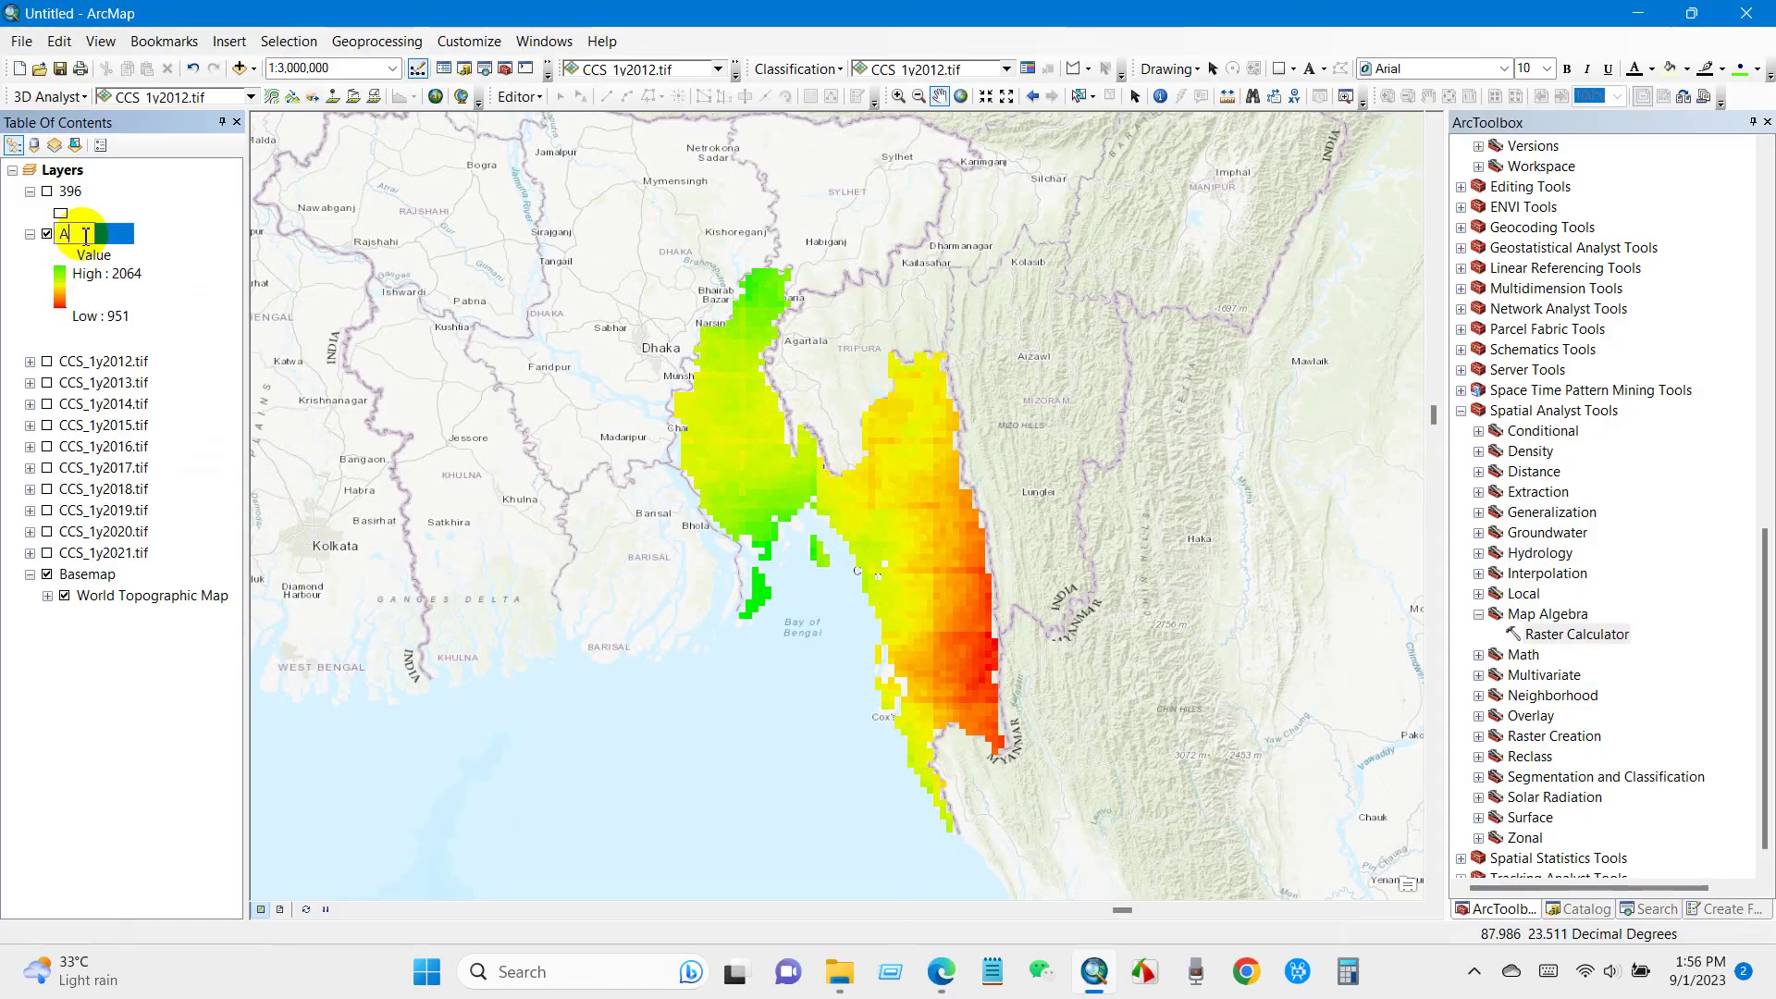
text(Average R)
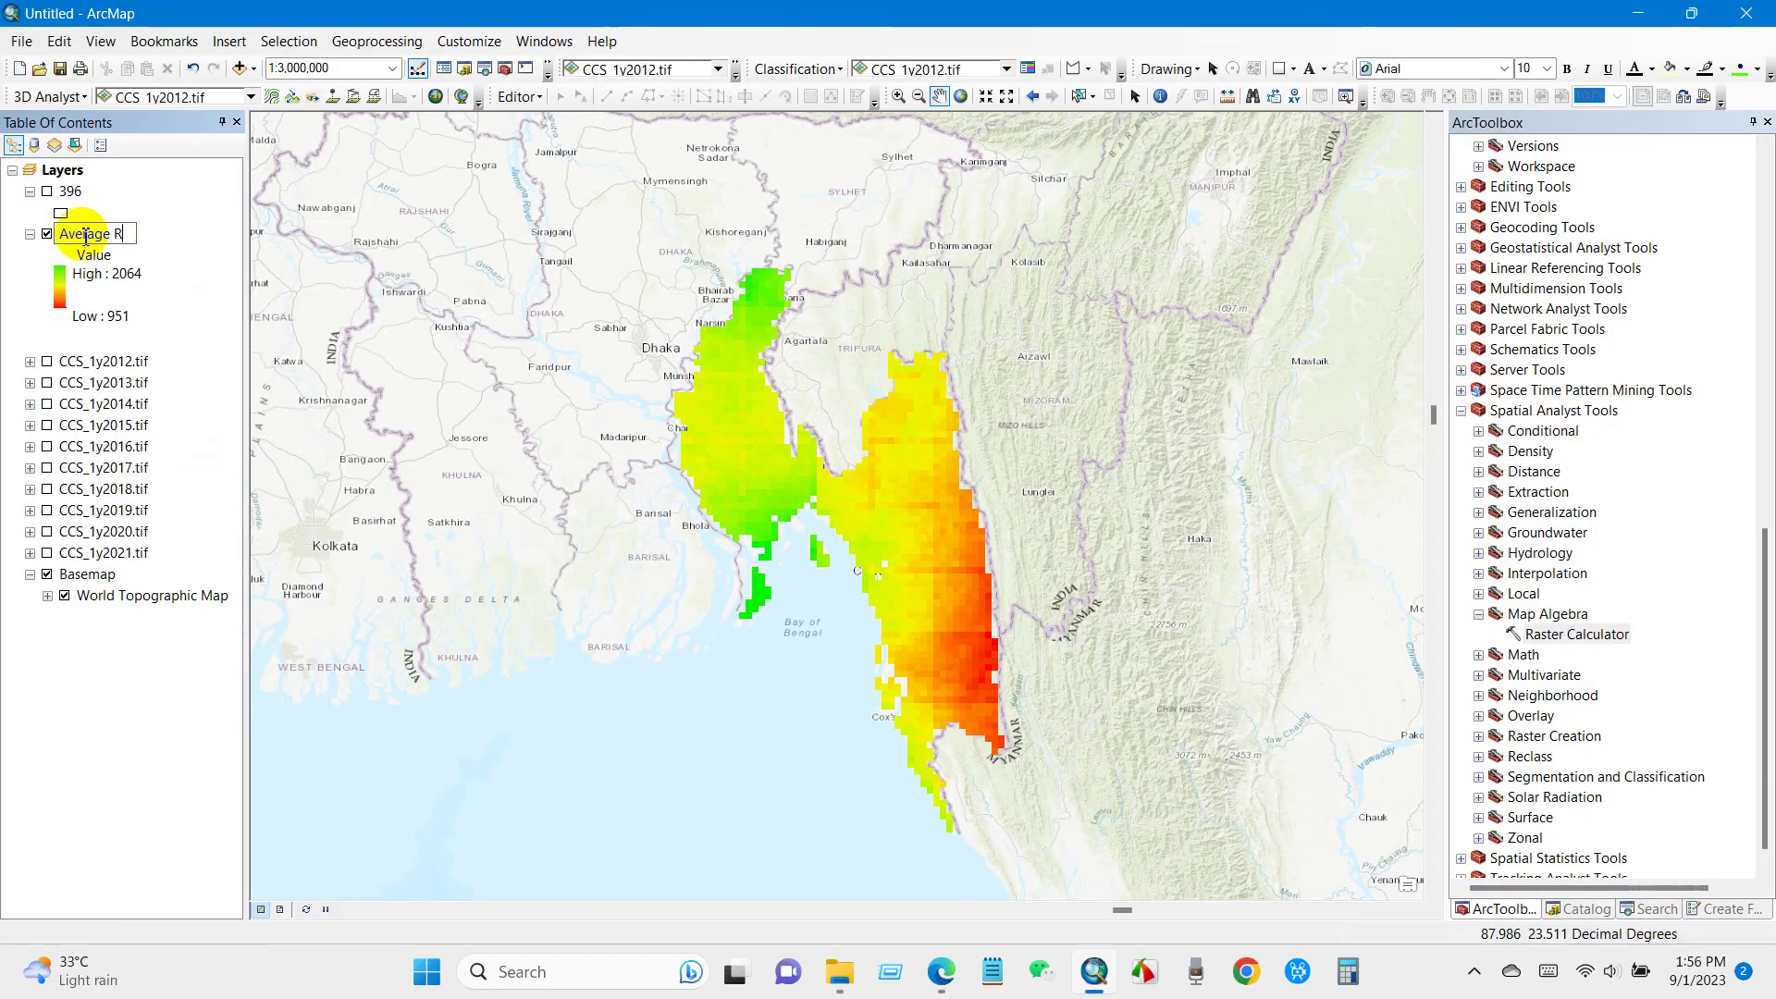
text(ainfall (mm)
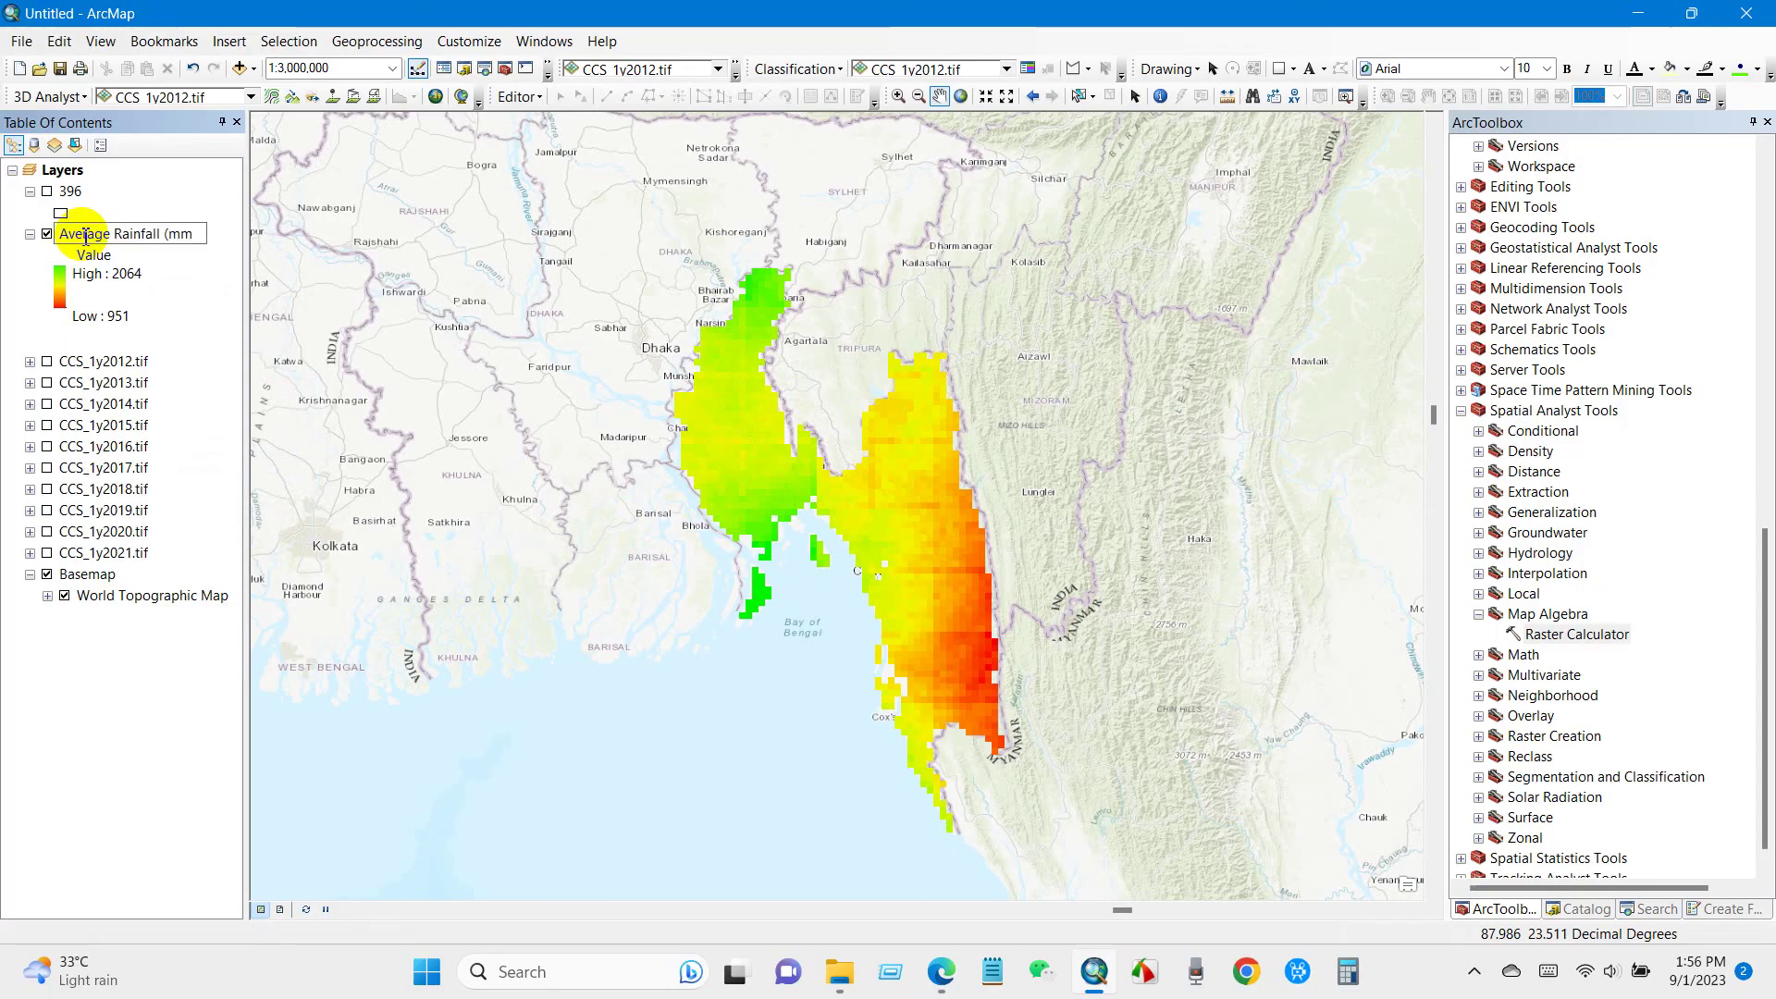
text())
click(112, 680)
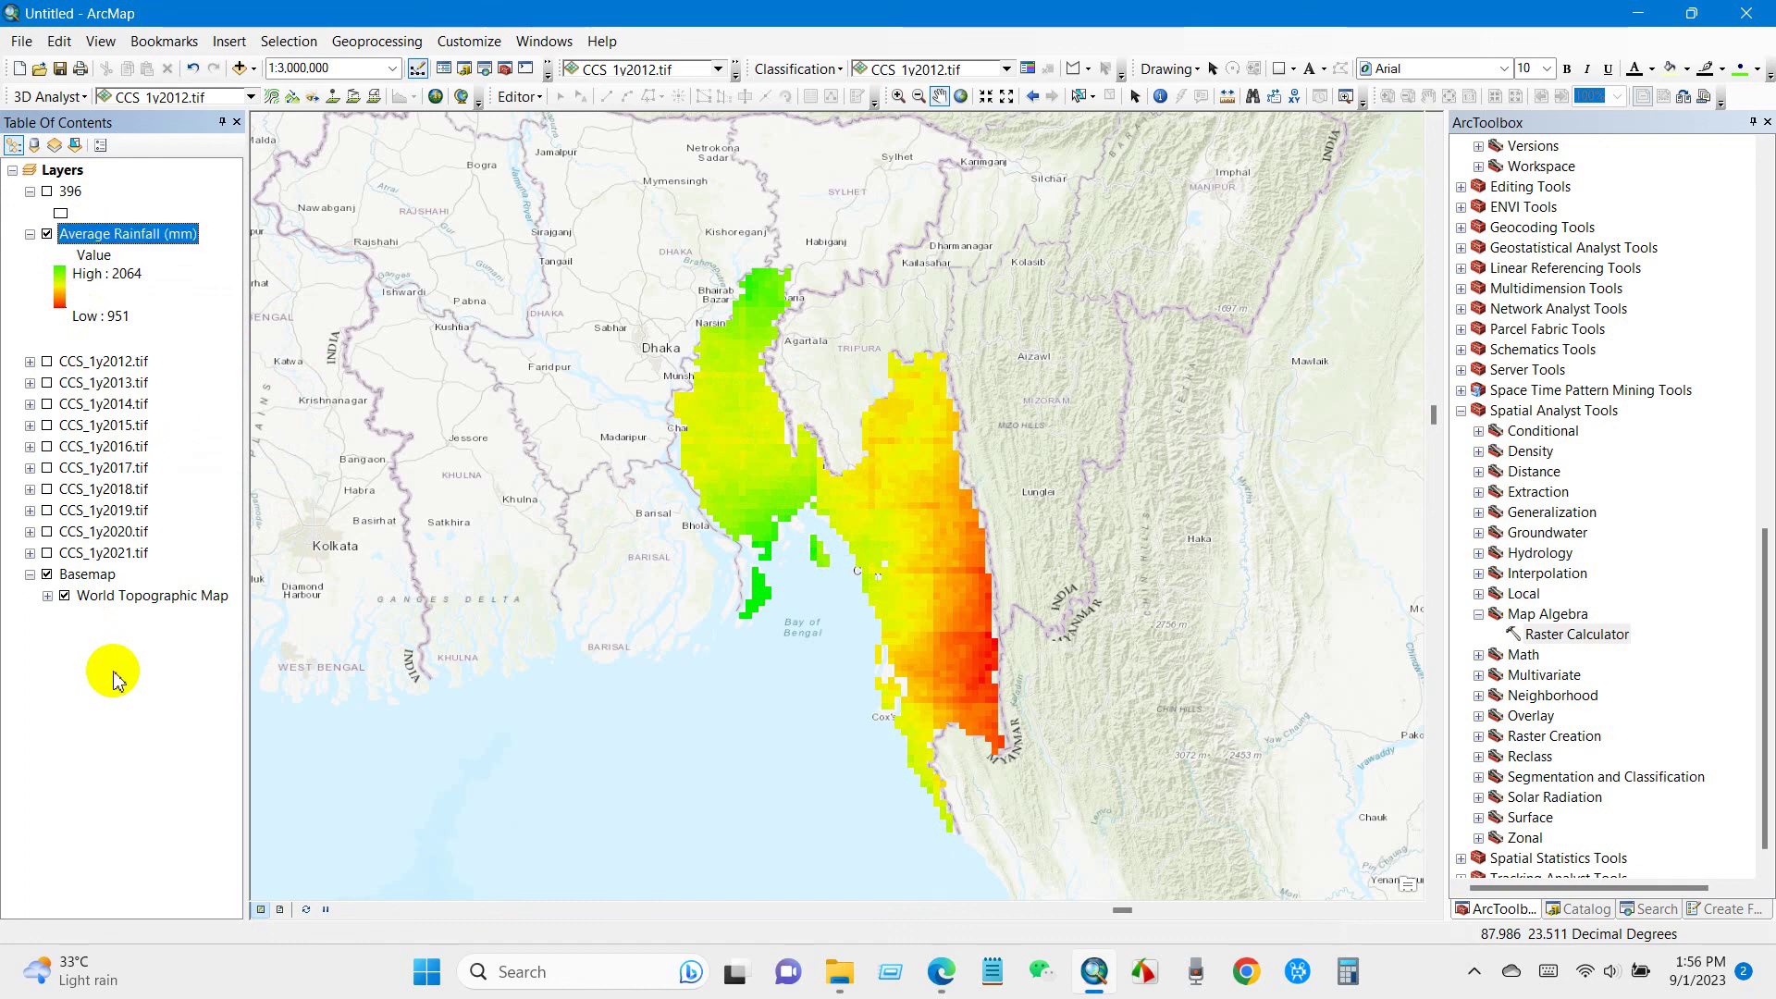
Step: Zoom in to about 1:2,500,000 on the rainfall raster with the topographic basemap shown
click(47, 575)
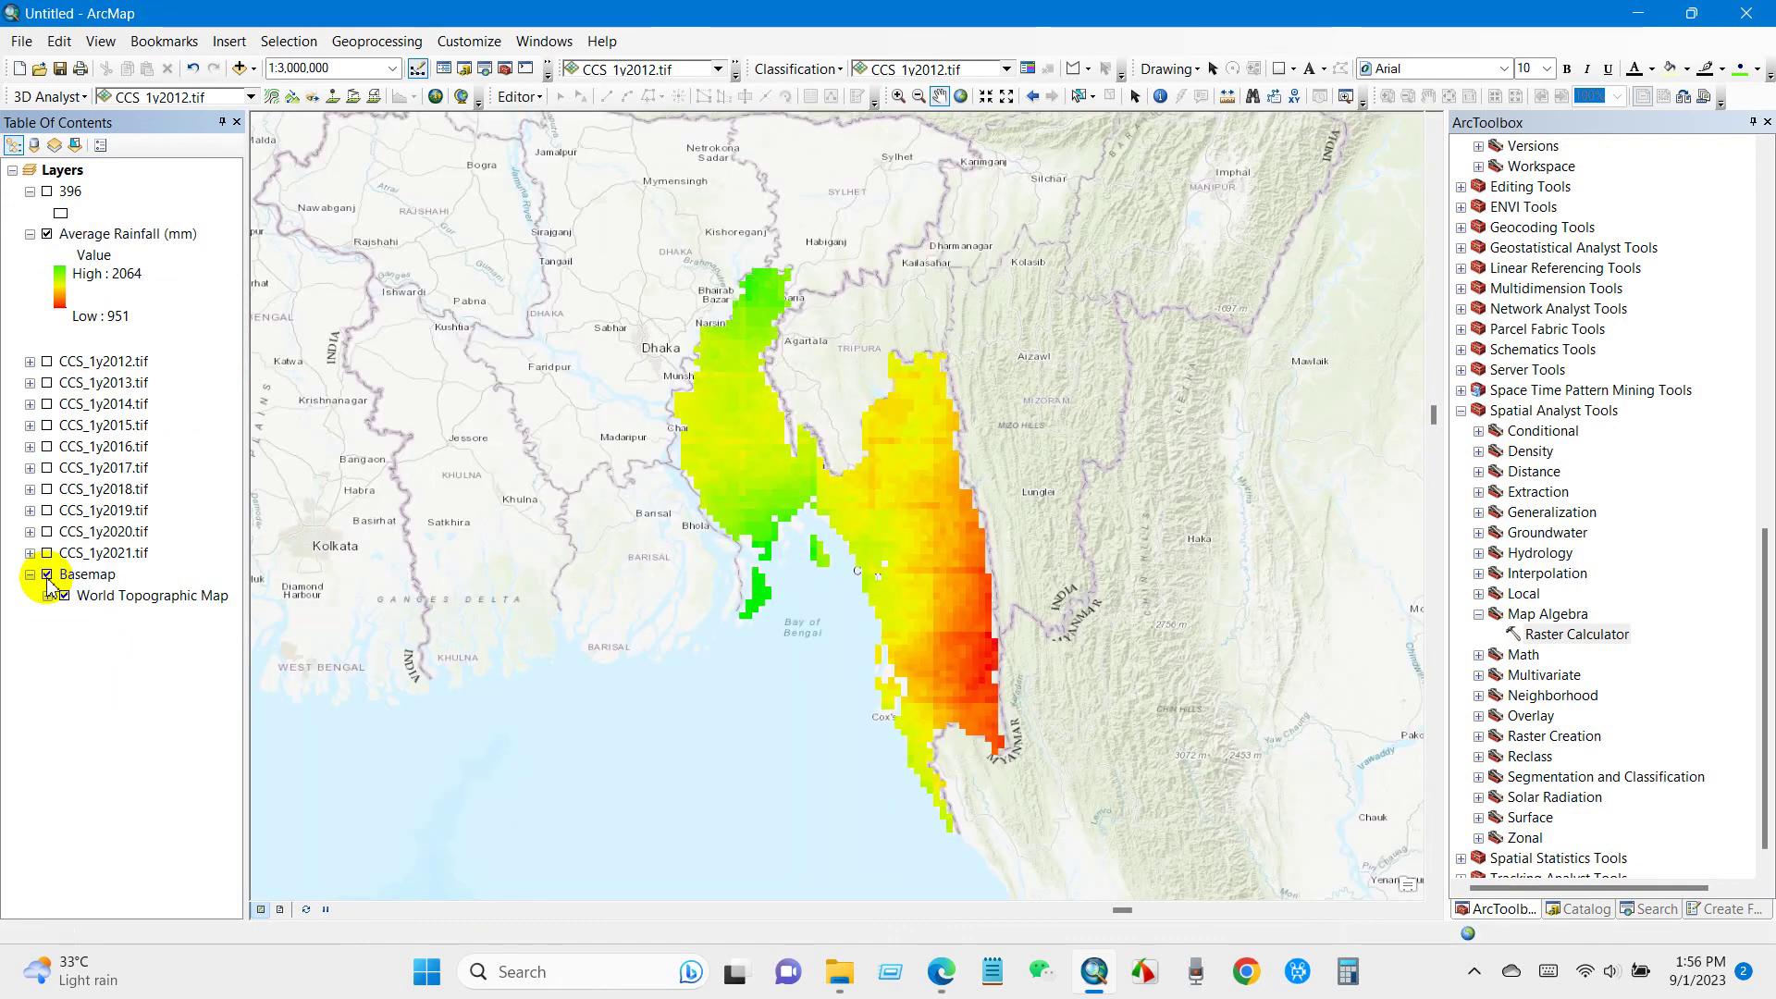
scroll(786, 642, down, 1)
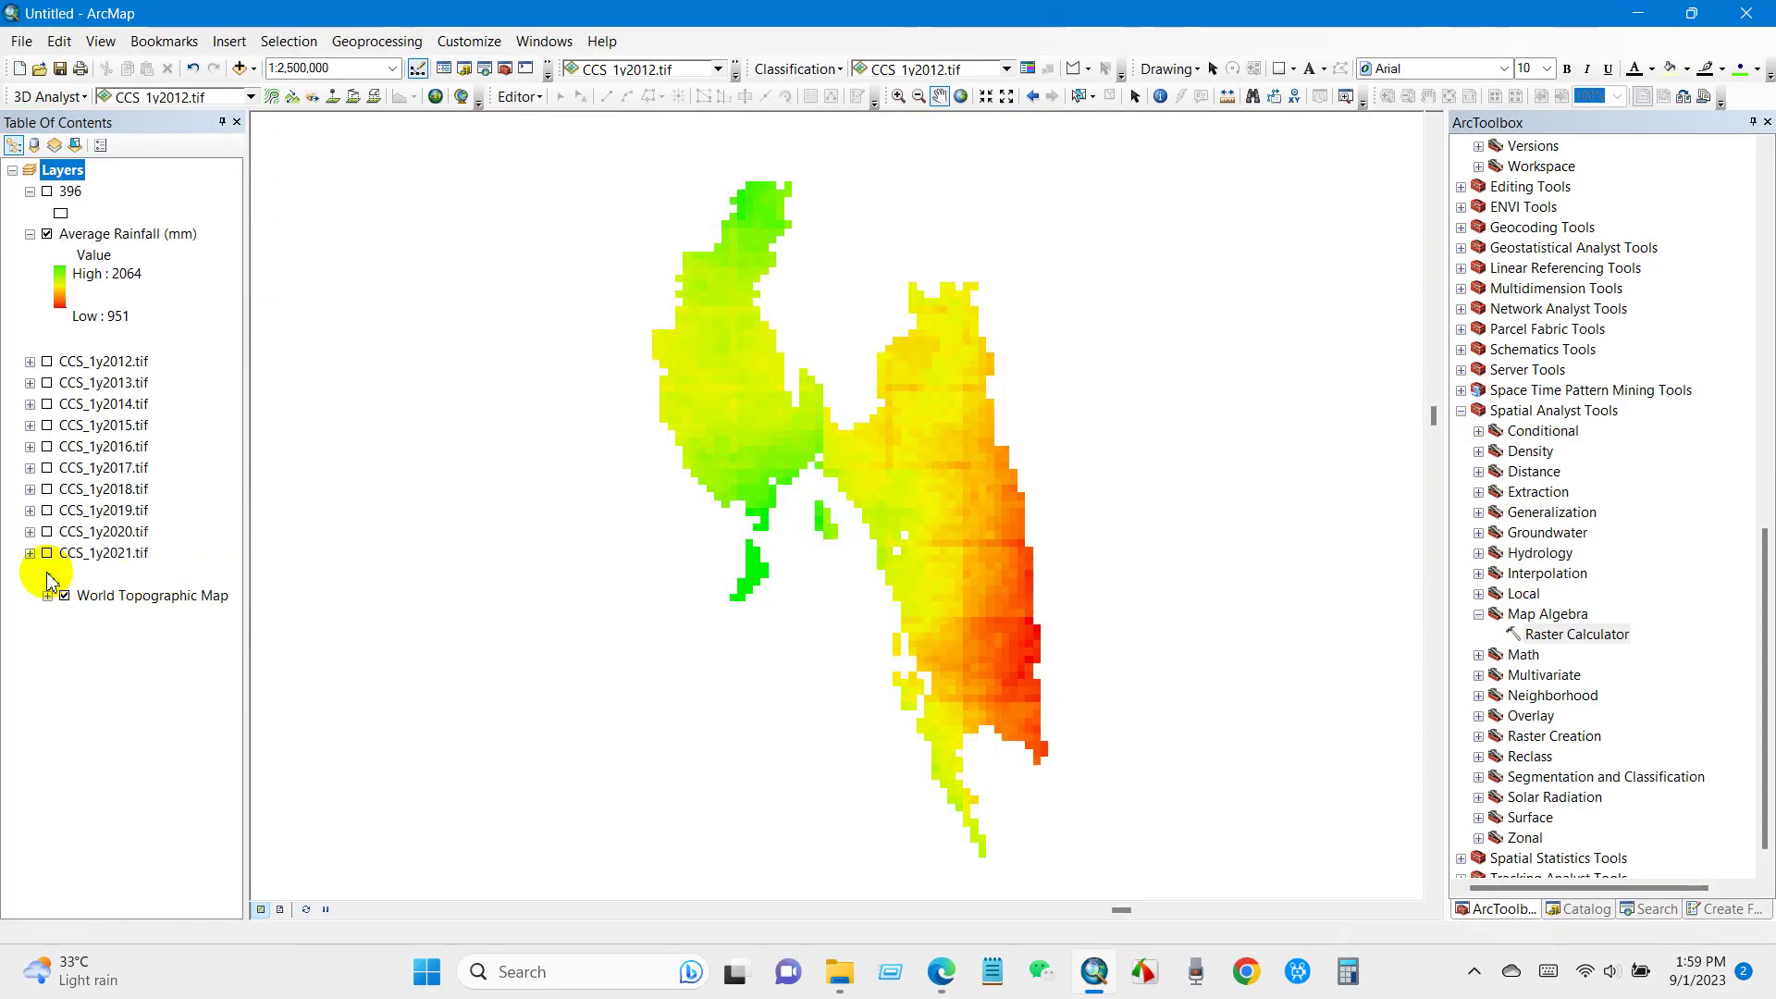
click(47, 574)
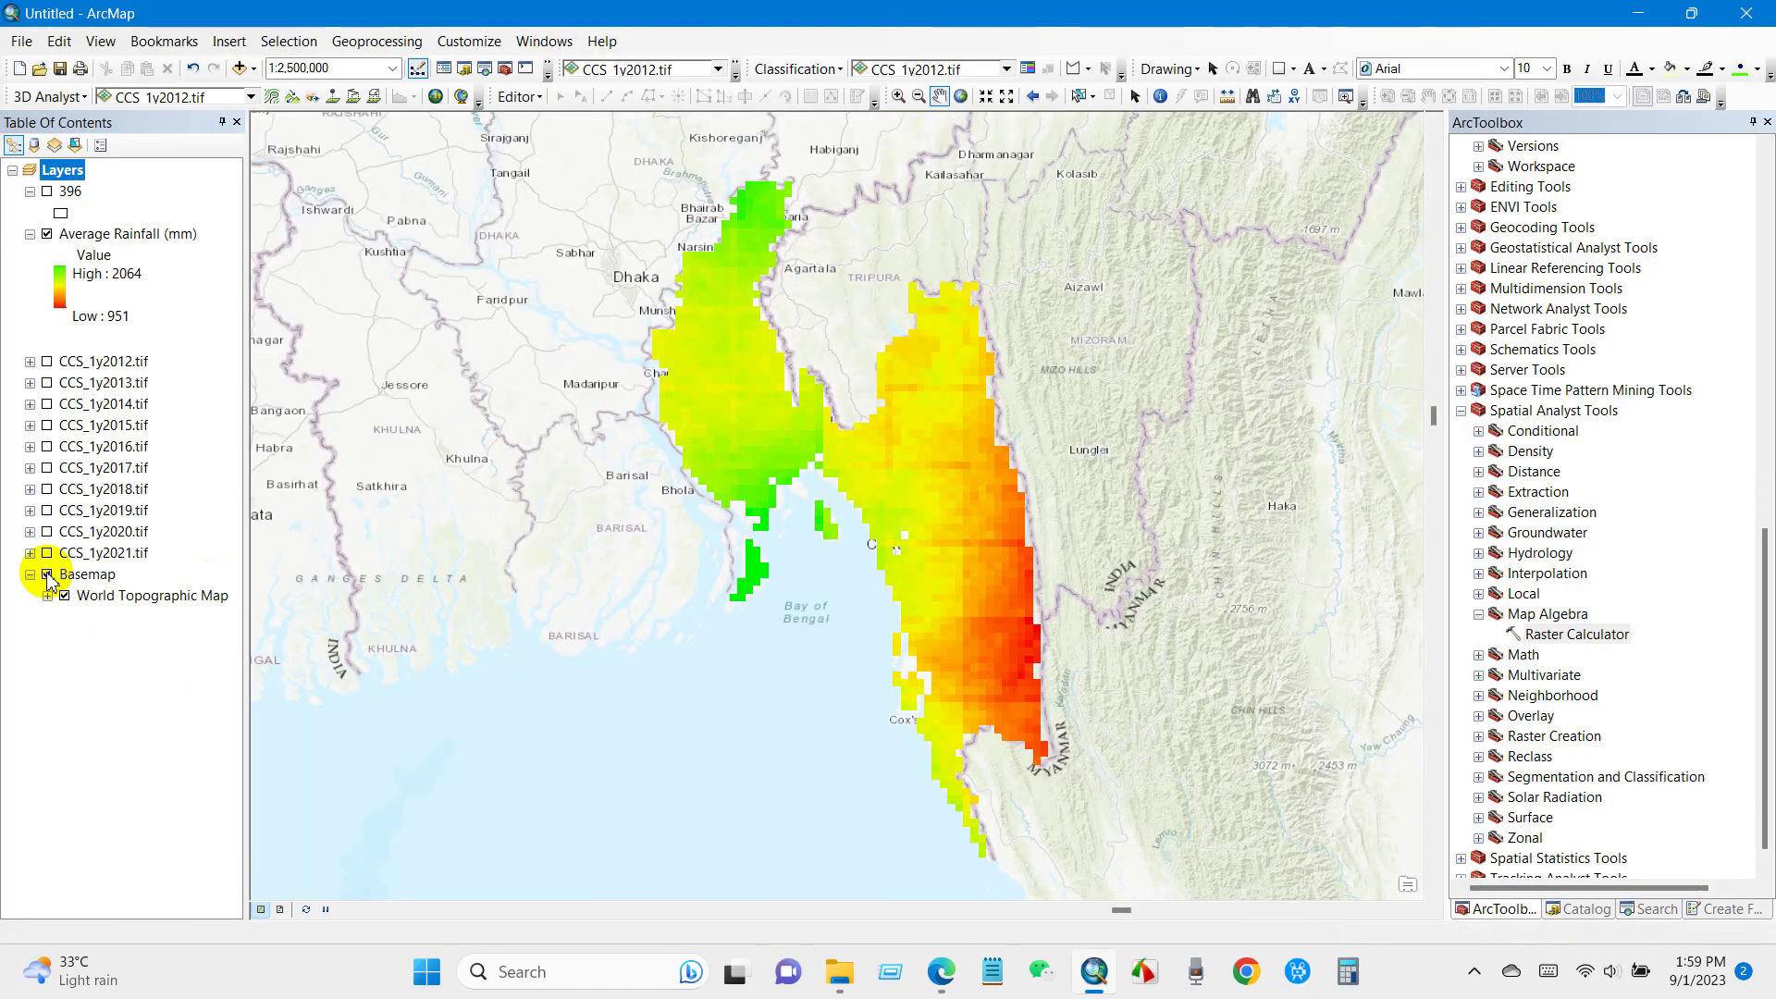